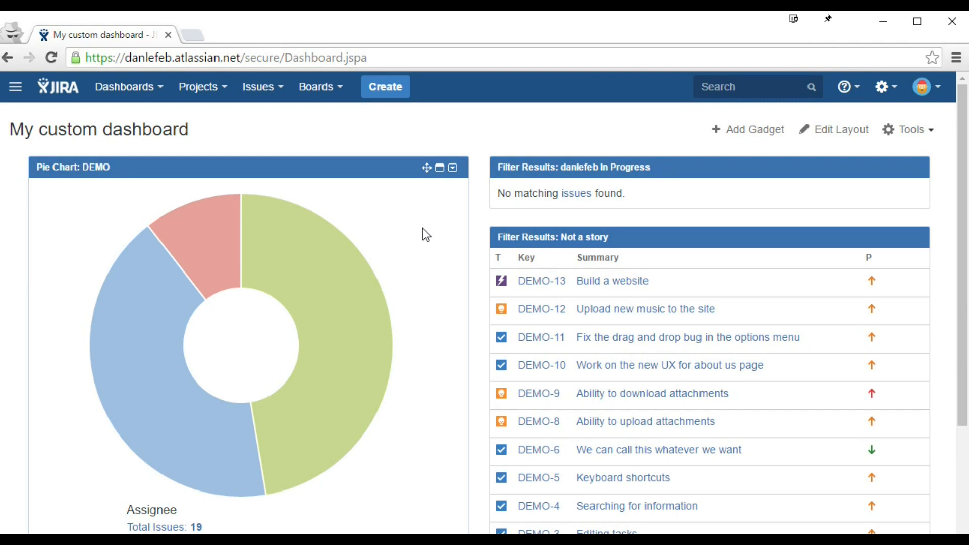
Step: Open Site administration user management from the admin gear menu
click(892, 95)
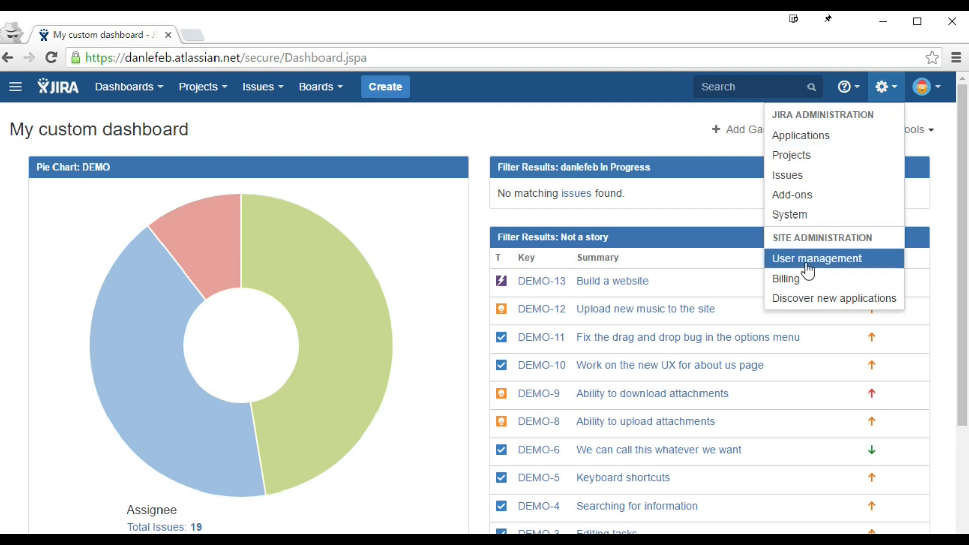
click(850, 263)
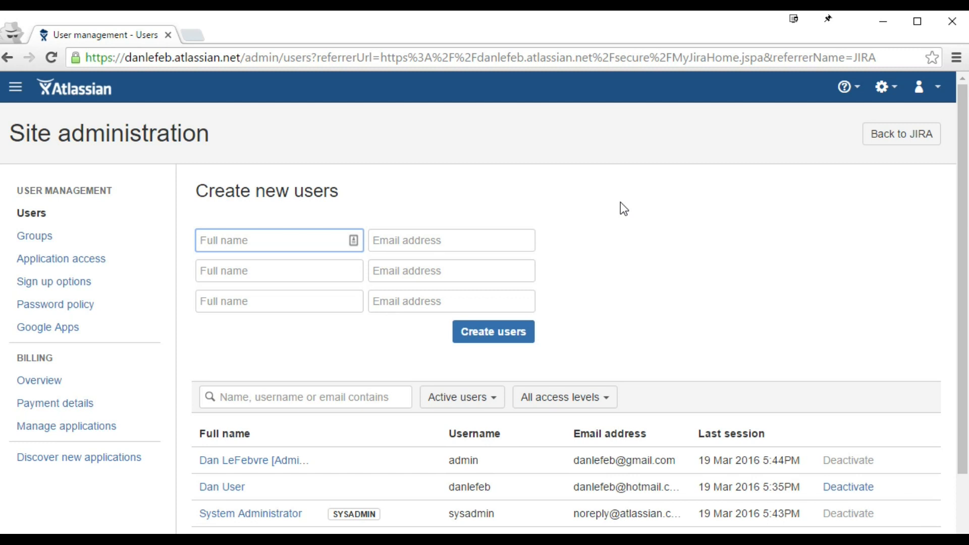
Step: Enter the first new user's full name and email address
click(20, 216)
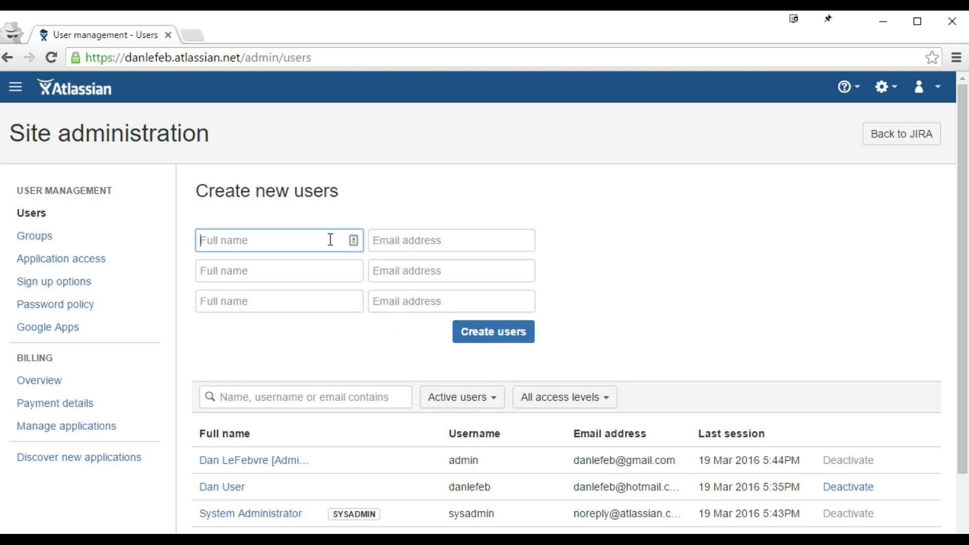
text(John Oliver)
key(Tab)
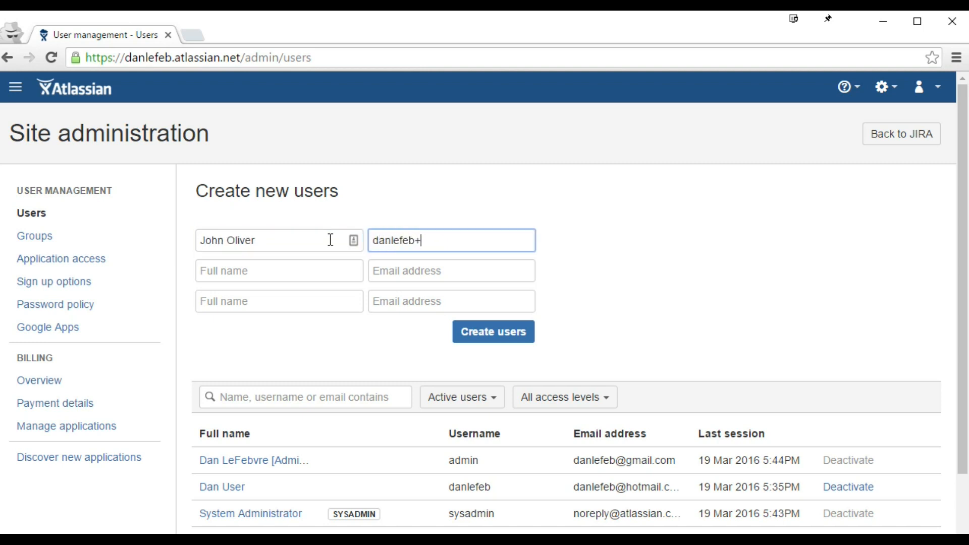
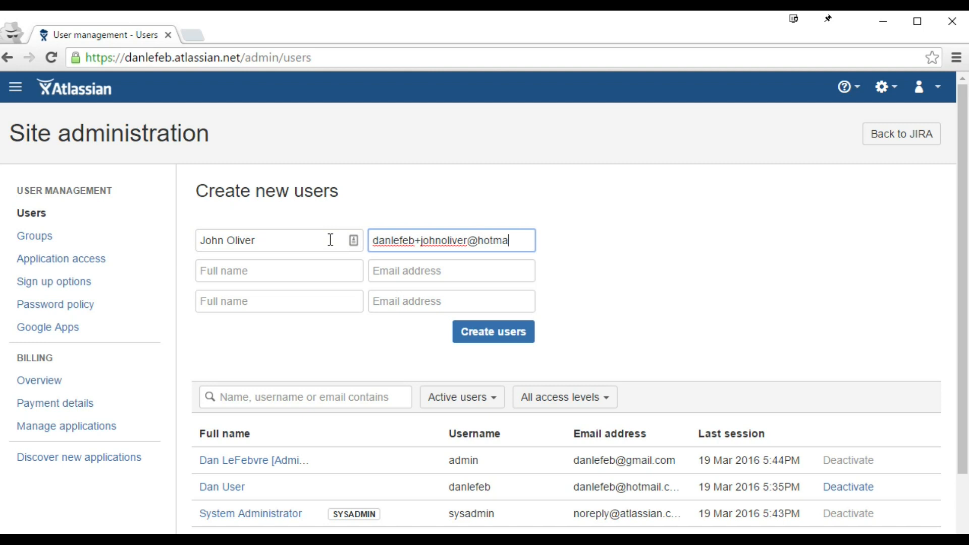
Step: Enter the second new user's full name and email address, correcting typos
key(Tab)
text(dd)
key(BackSpace)
key(BackSpace)
text(George Luke)
key(BackSpace)
text(iss)
key(Tab)
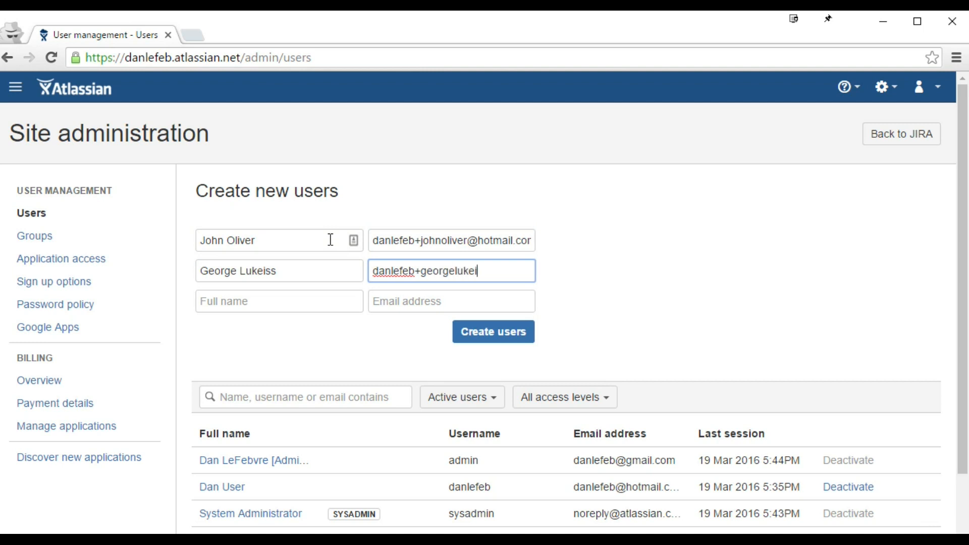
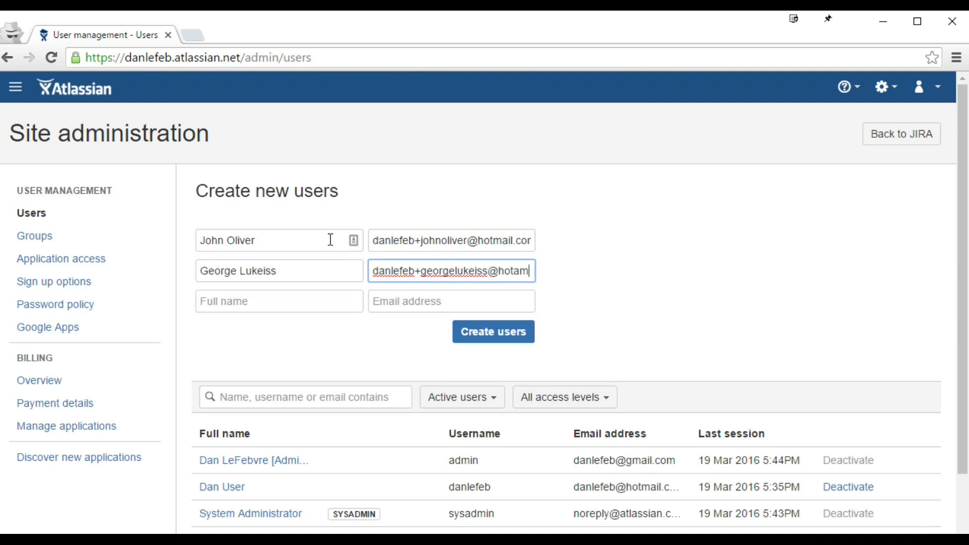
Step: Enter the third new user's full name and email address
key(Tab)
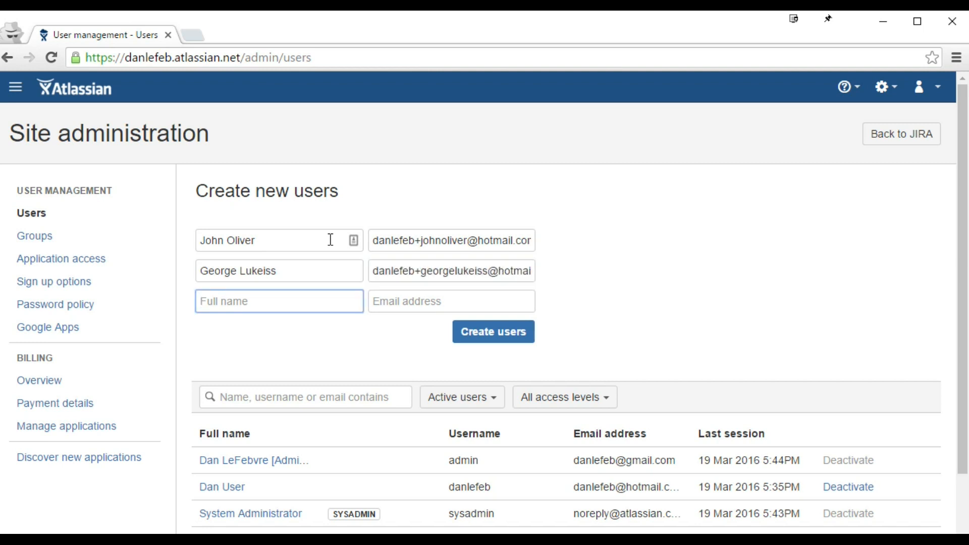
text(Mike Rowe)
key(Tab)
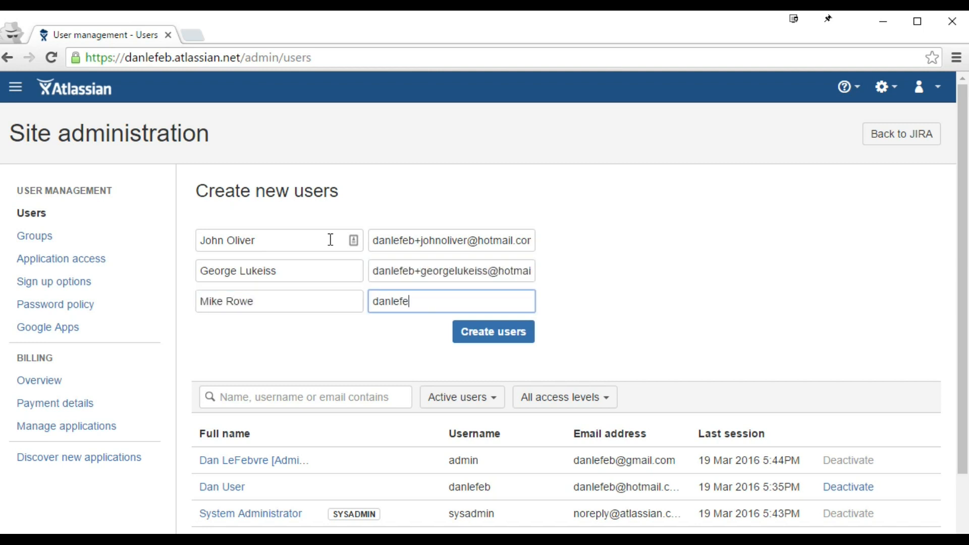
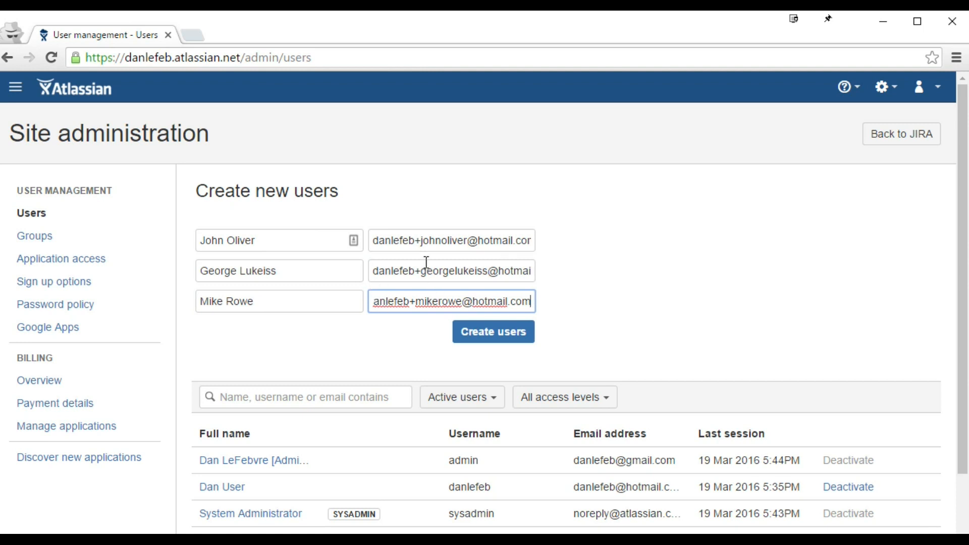
drag(415, 239, 470, 235)
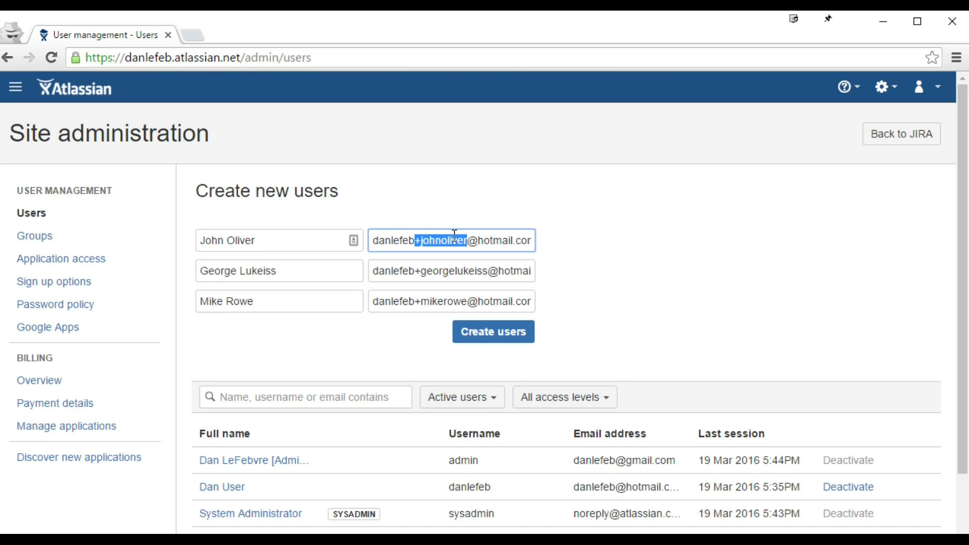
drag(415, 272, 493, 264)
drag(415, 301, 472, 302)
drag(374, 243, 416, 246)
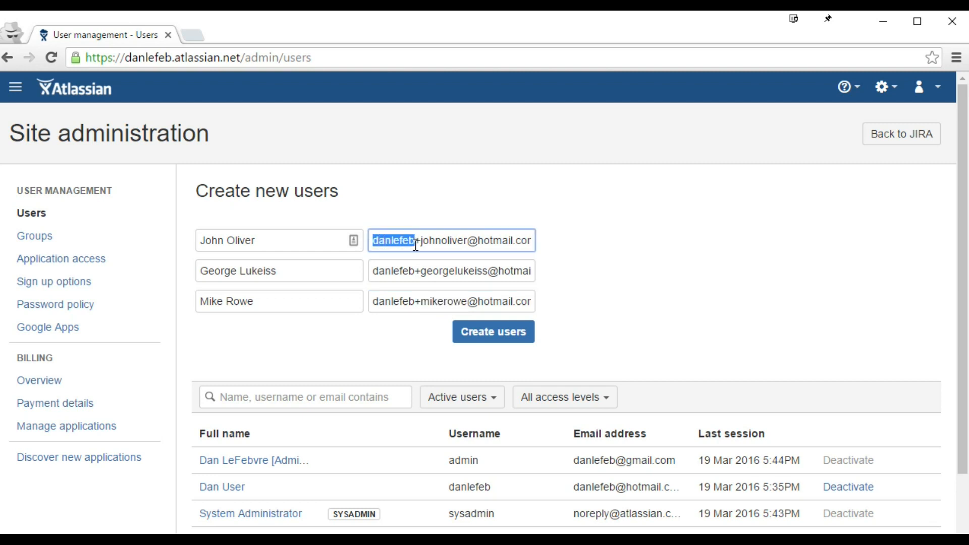
click(471, 240)
drag(471, 239, 482, 272)
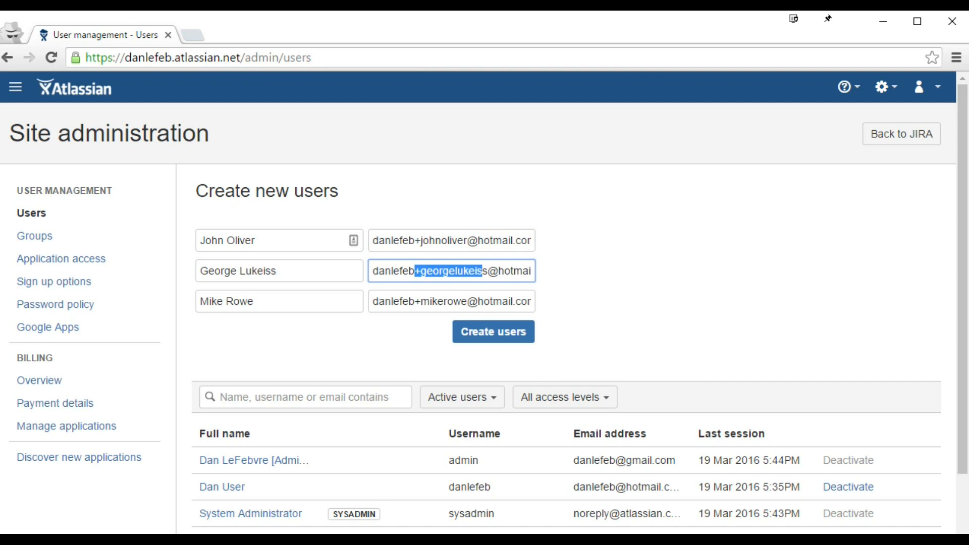
key(alt+Tab)
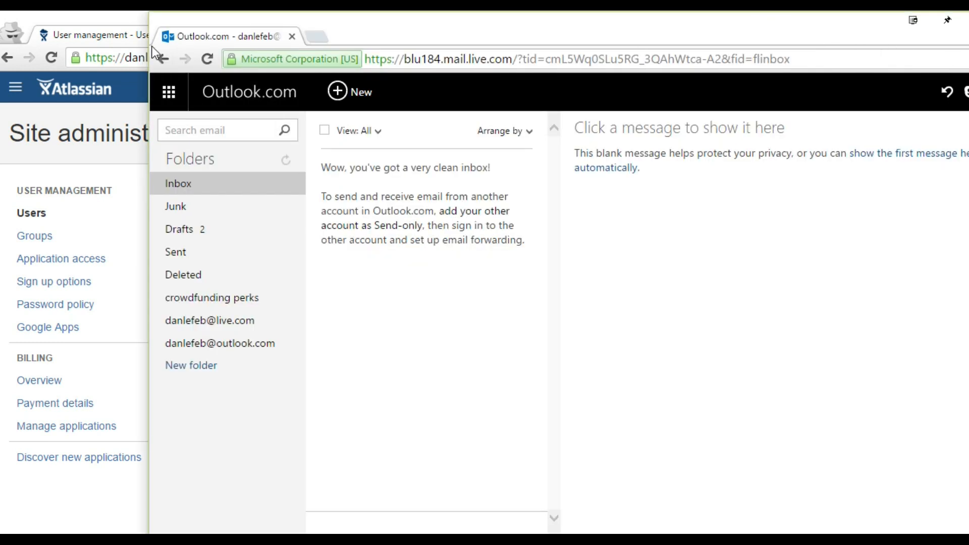
drag(147, 46, 314, 46)
click(262, 38)
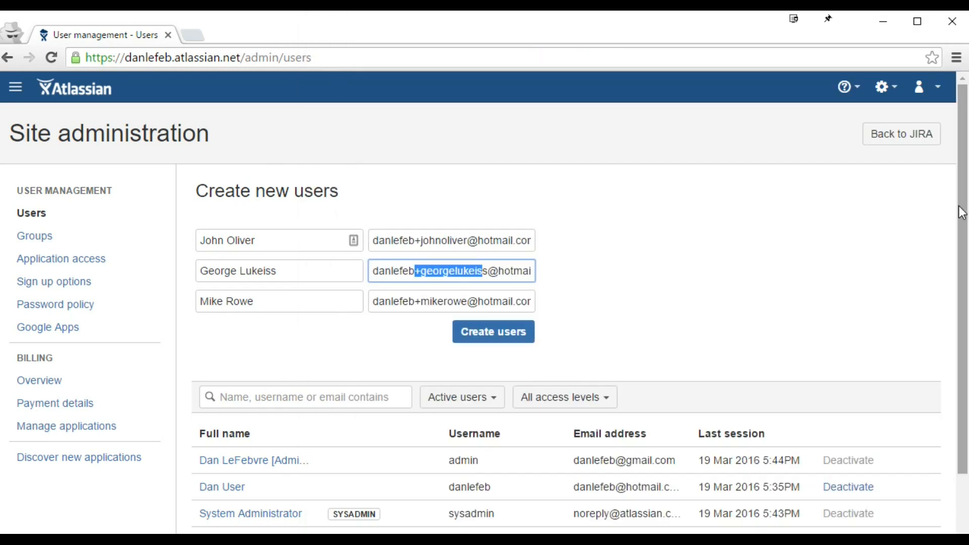
drag(966, 207, 719, 158)
Step: Create the three users and open the first two welcome emails in Outlook.com
click(406, 327)
click(910, 251)
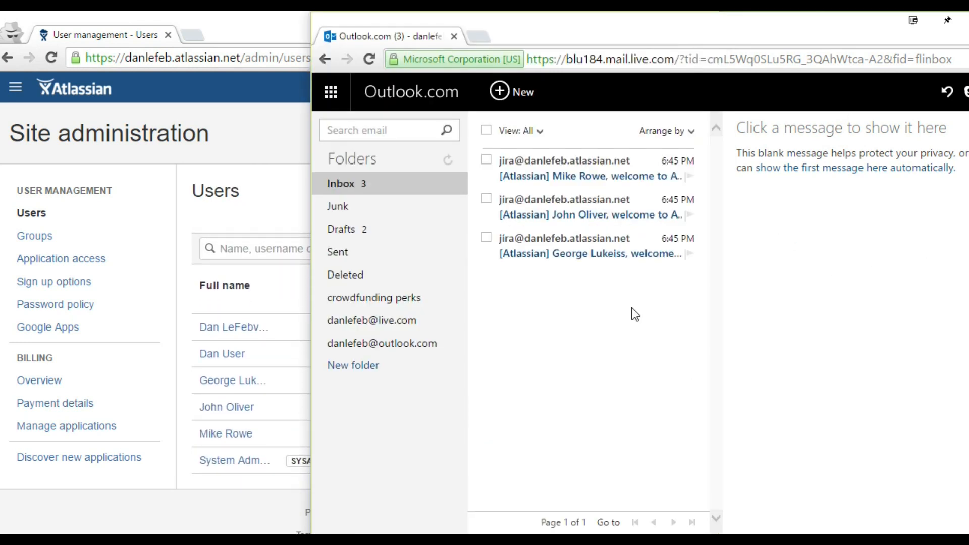
click(596, 256)
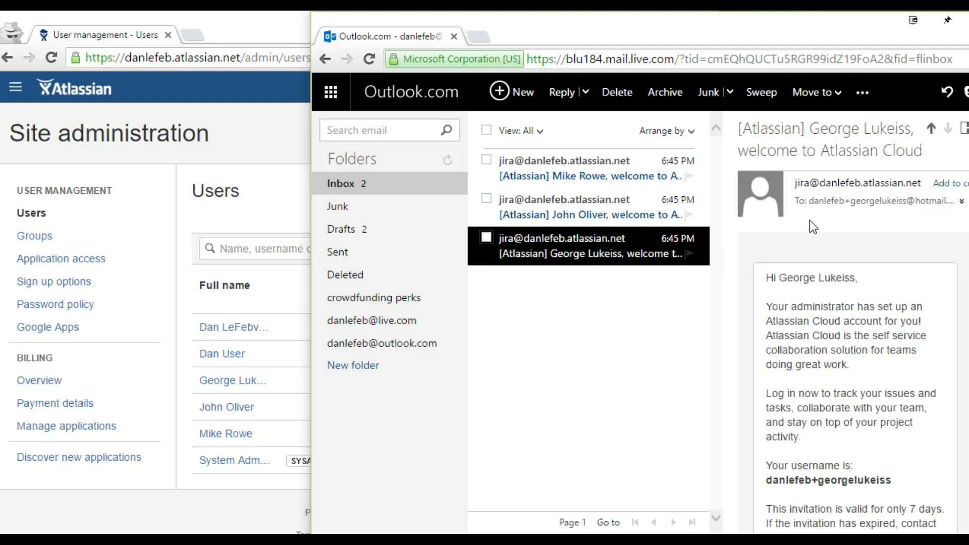
drag(845, 201, 909, 200)
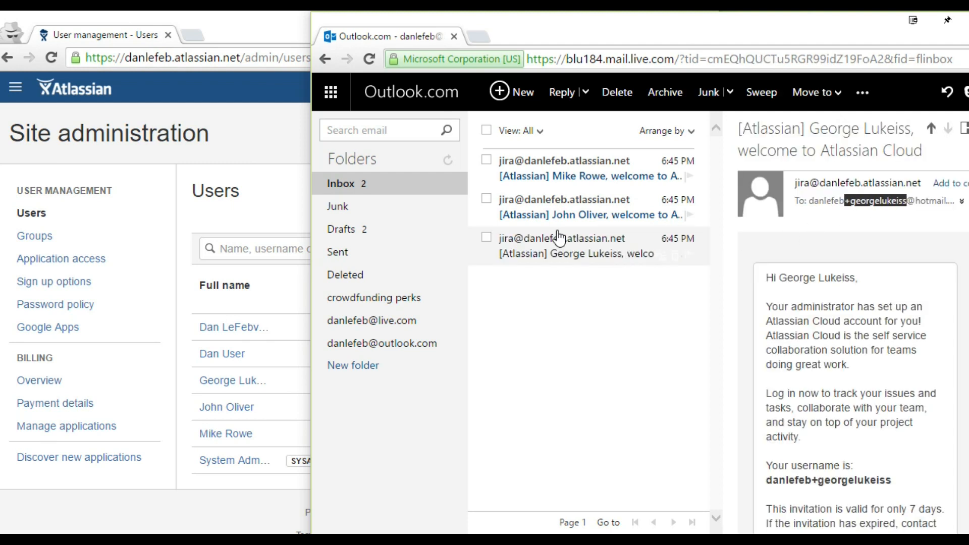
click(560, 209)
drag(844, 200, 895, 205)
Step: Read the third user's welcome email, noting the 7-day invitation validity
click(606, 179)
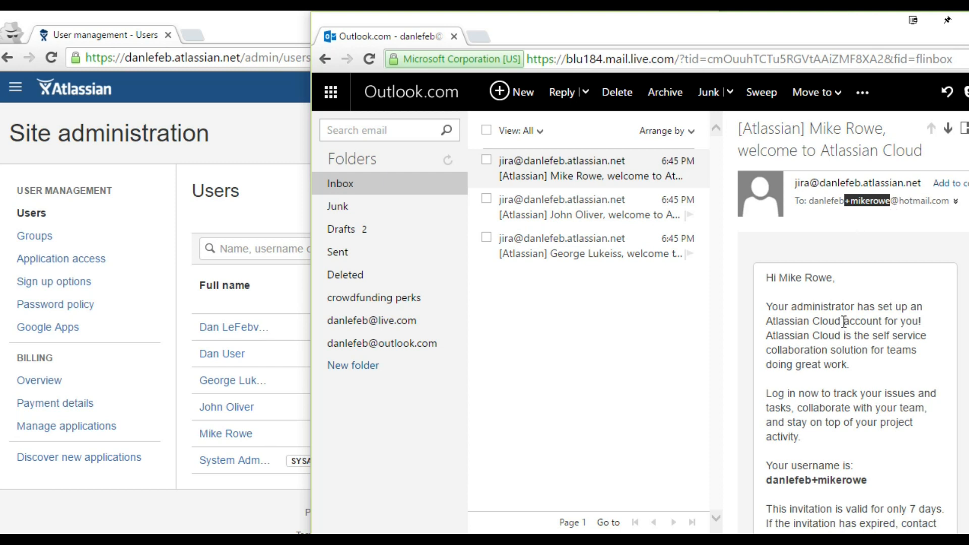
scroll(844, 322, down, 2)
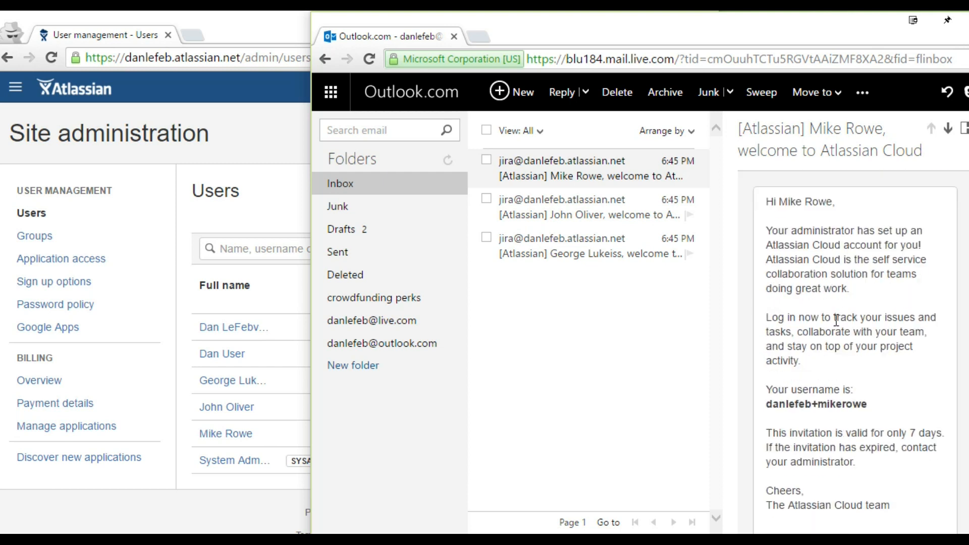
drag(311, 185, 106, 185)
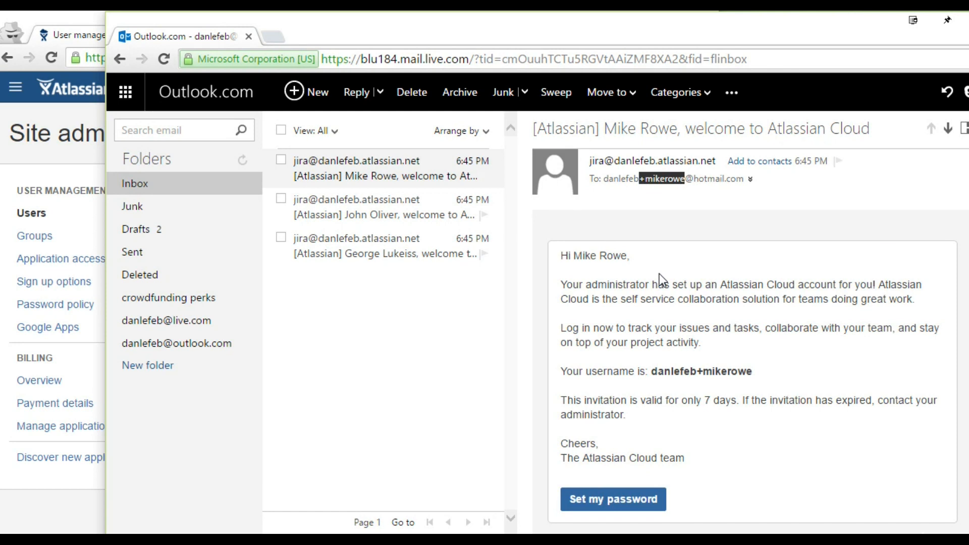
scroll(659, 273, down, 1)
drag(739, 347, 703, 349)
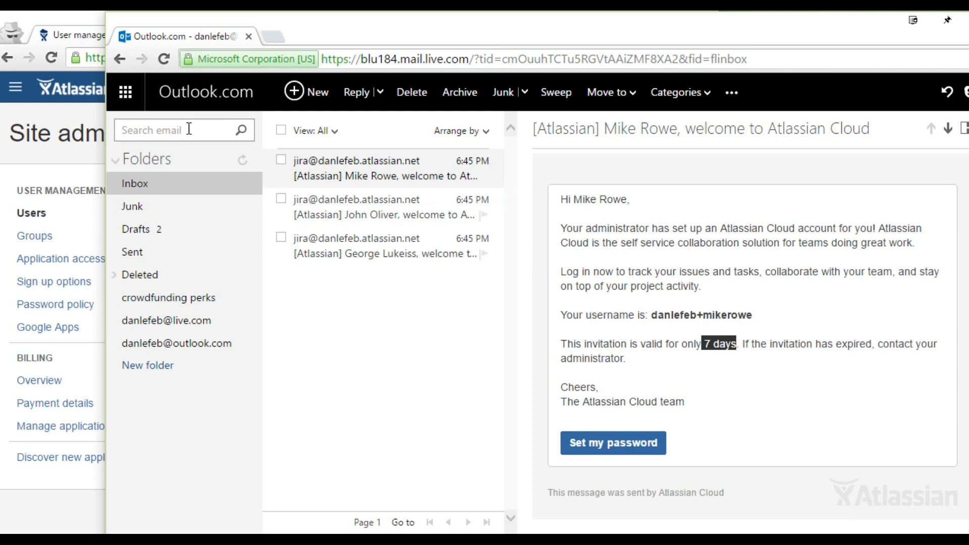
click(90, 39)
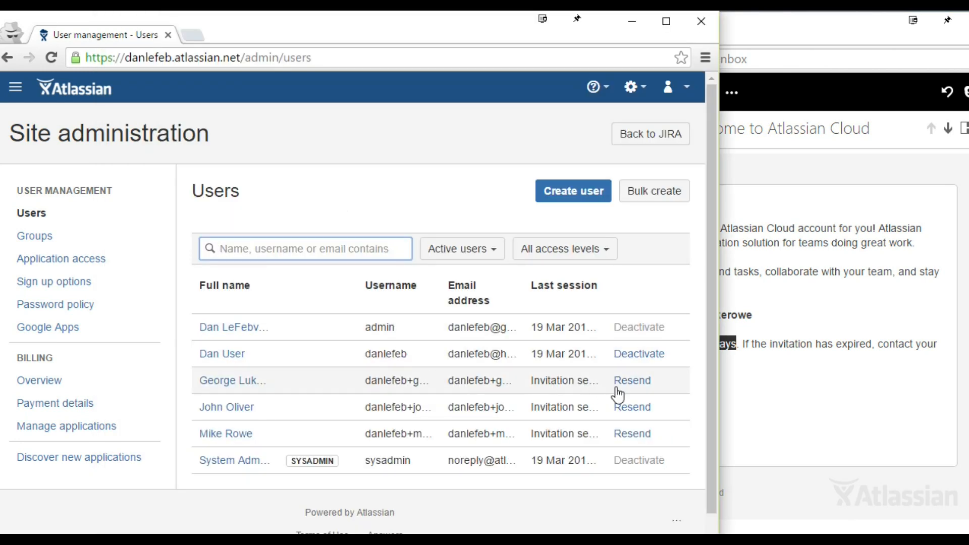
Step: Resend the third user's invitation and follow the new email's password setup link
click(640, 436)
click(805, 268)
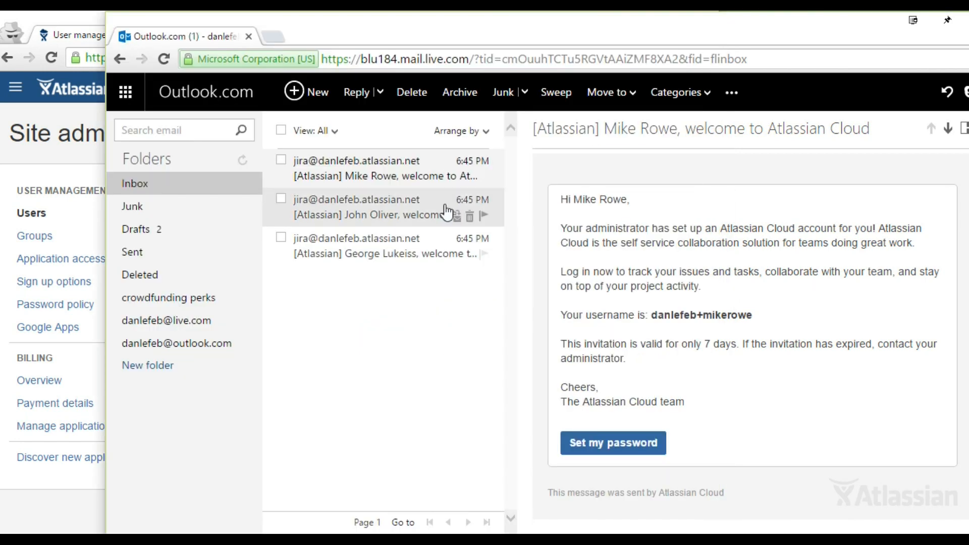
click(379, 174)
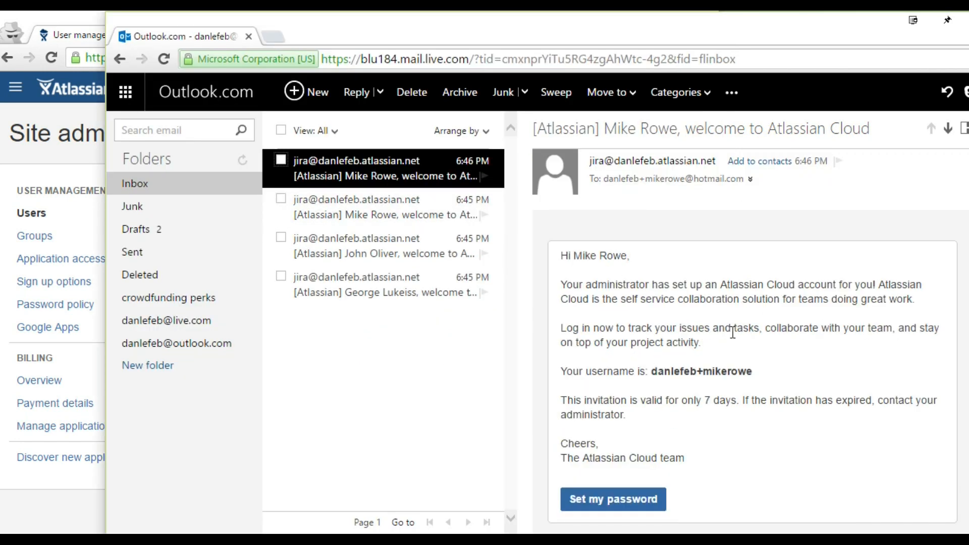
drag(737, 404, 565, 404)
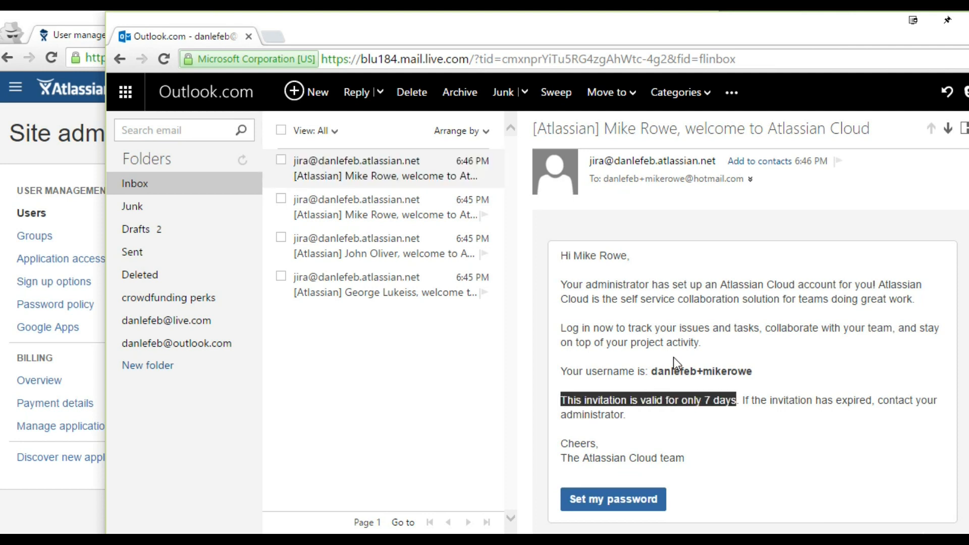
click(632, 505)
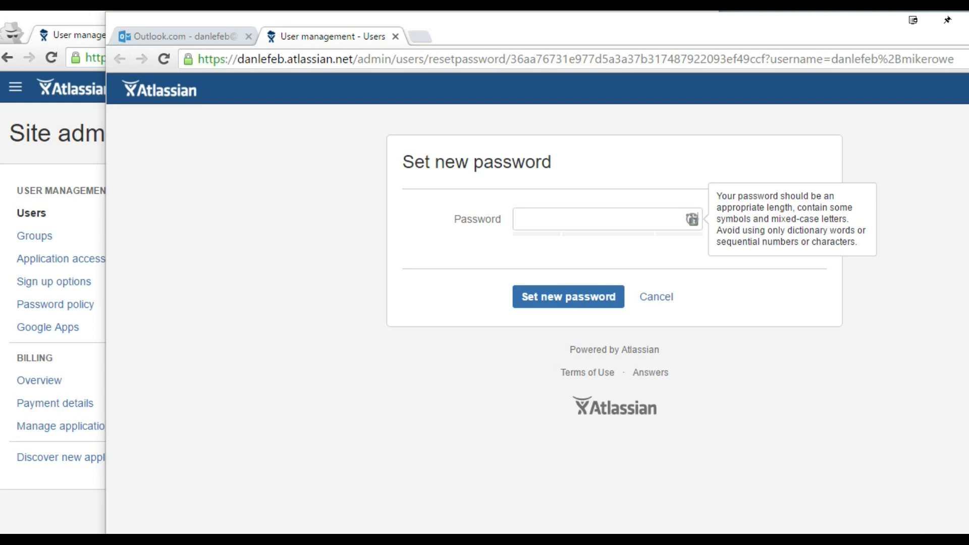
Step: Paste a new password on the Set new password page and confirm it
click(510, 224)
key(ctrl+v)
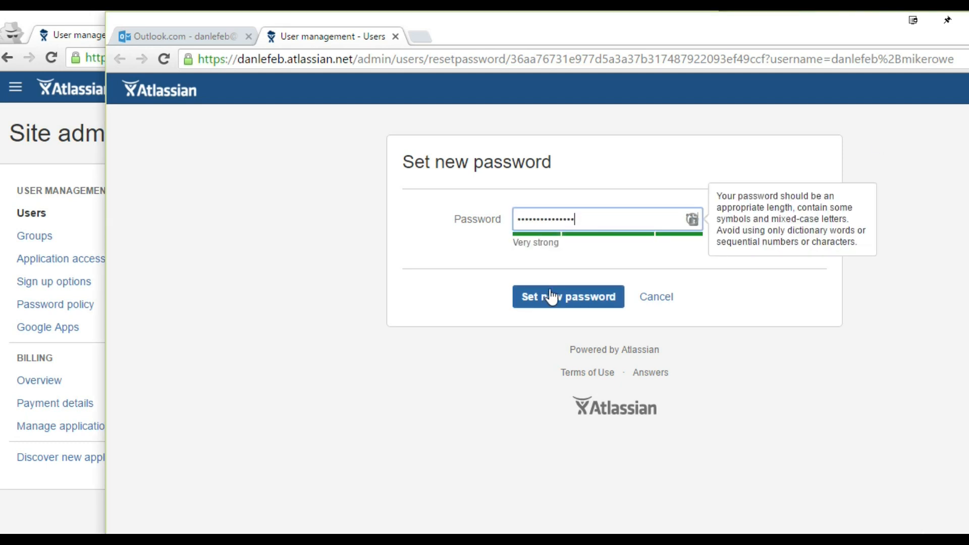
click(553, 297)
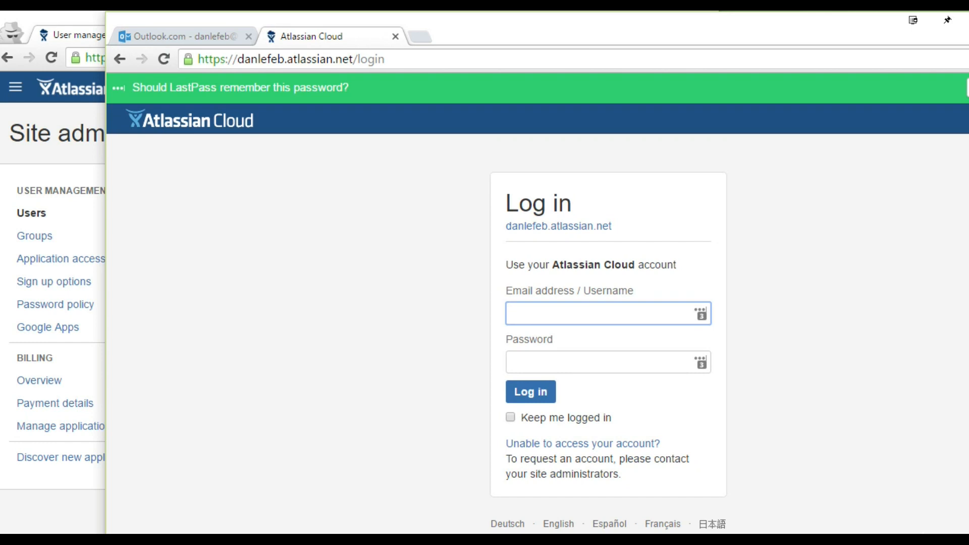
click(968, 88)
click(649, 268)
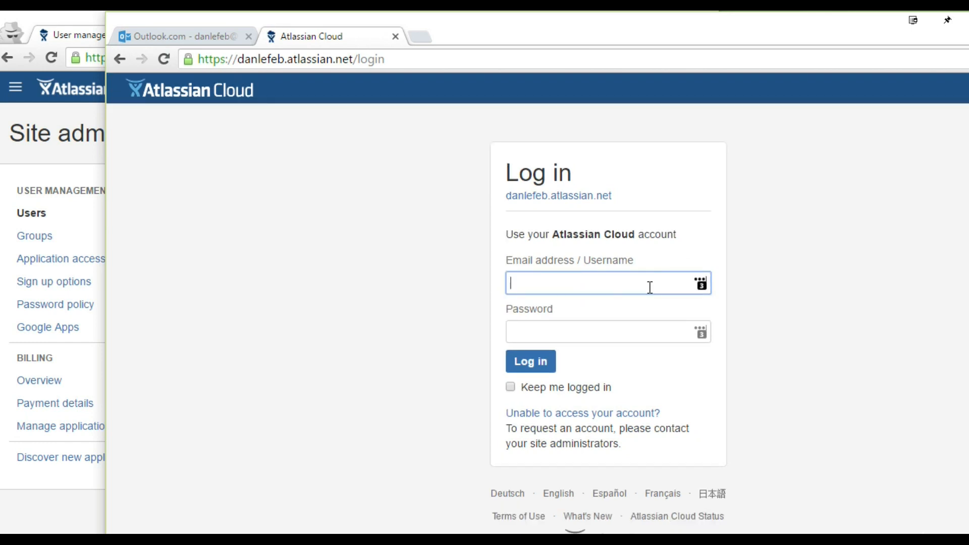
Step: Log in with the username copied from the welcome email, keeping English as language
click(222, 37)
drag(757, 372, 659, 374)
key(ctrl+c)
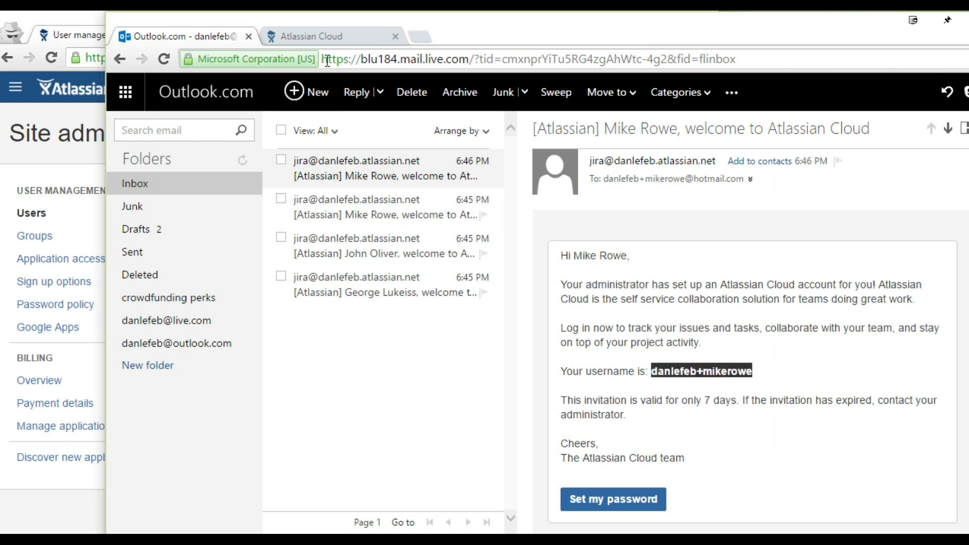
click(331, 37)
key(ctrl+v)
key(alt+Tab)
click(597, 331)
key(ctrl+v)
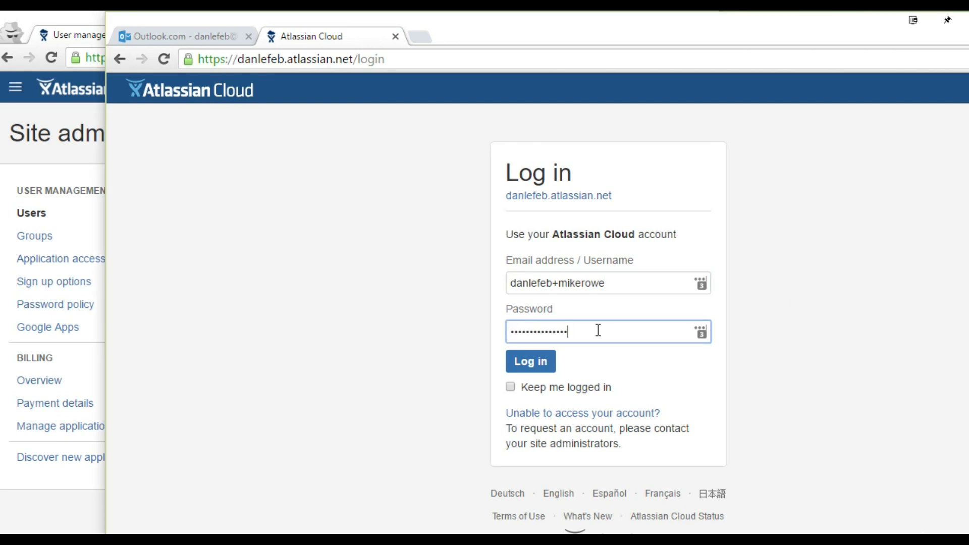
click(523, 370)
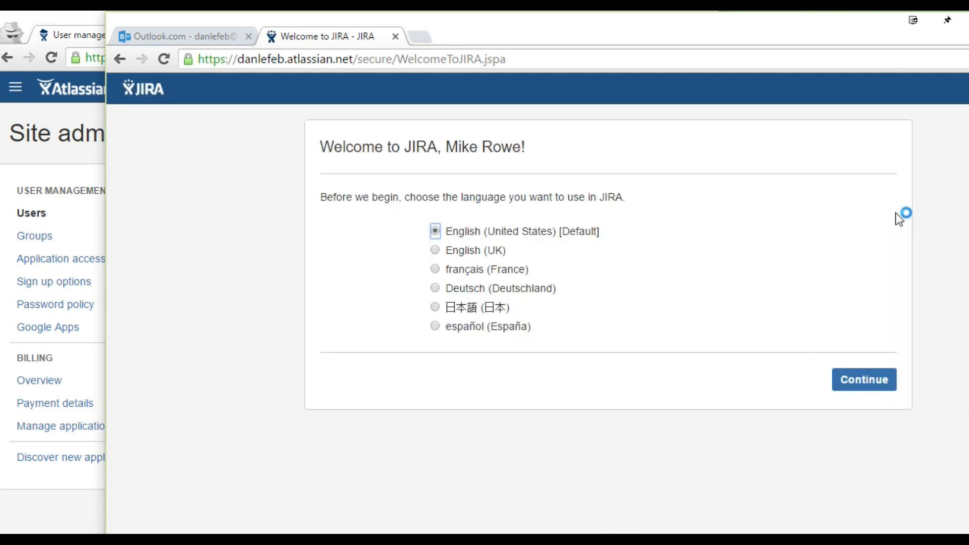
click(861, 381)
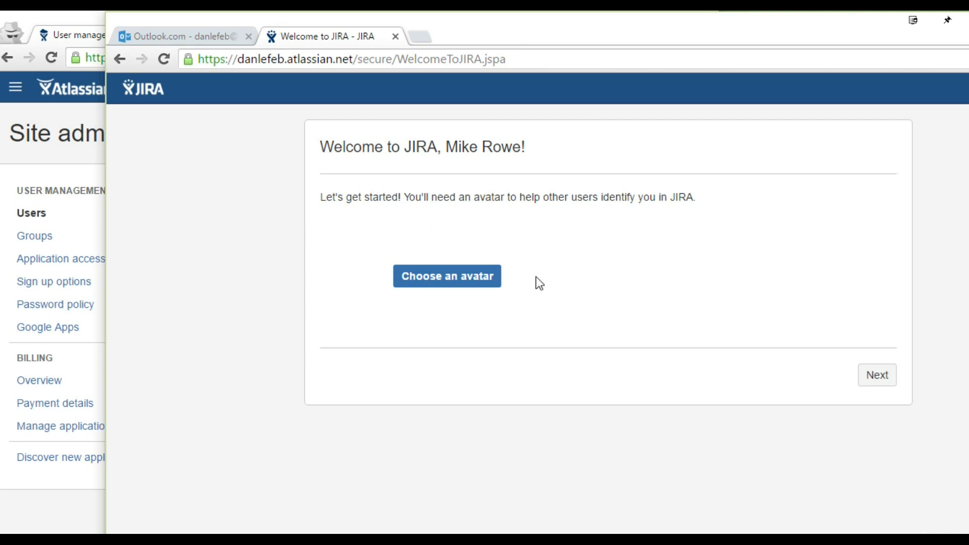
Step: Skip the avatar, choose Search for issues, view the System Dashboard, then return to Outlook
click(888, 382)
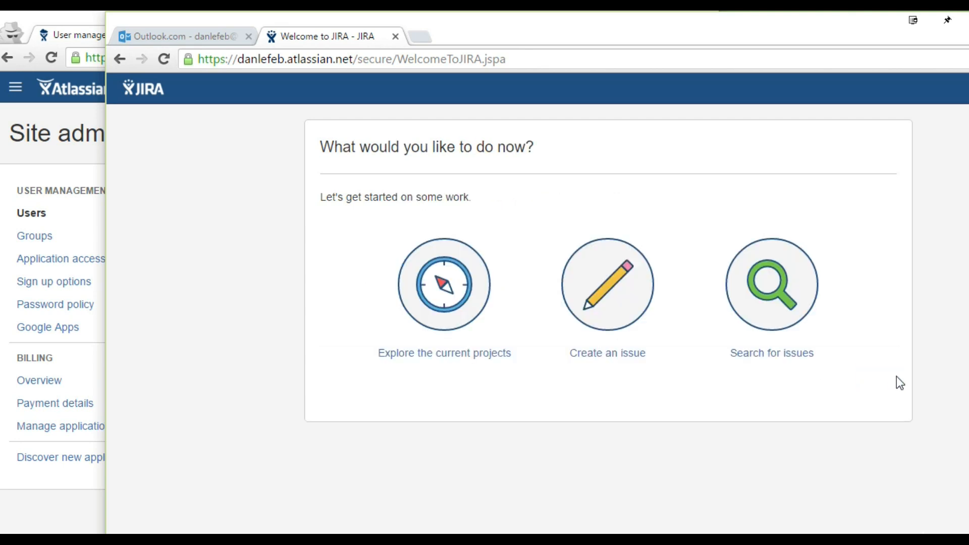
click(783, 356)
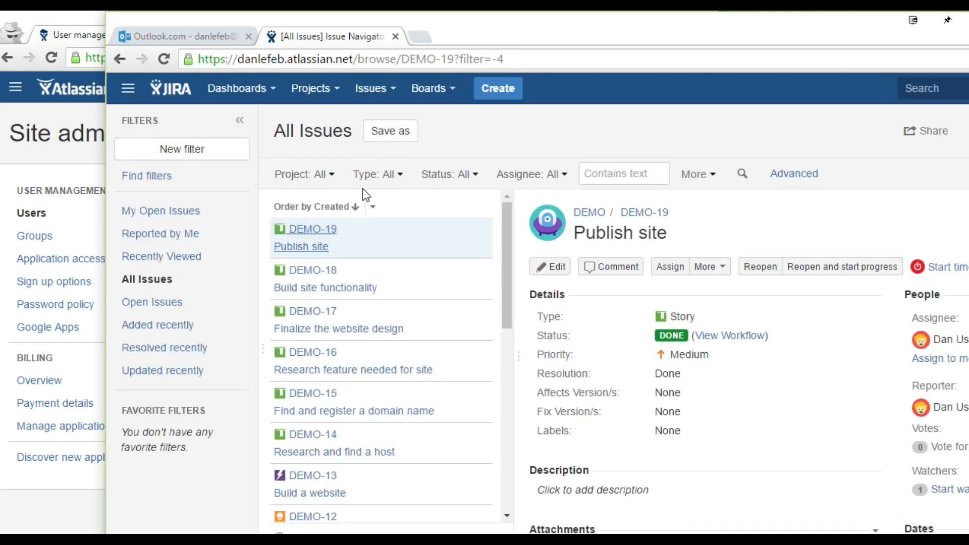
scroll(432, 239, down, 6)
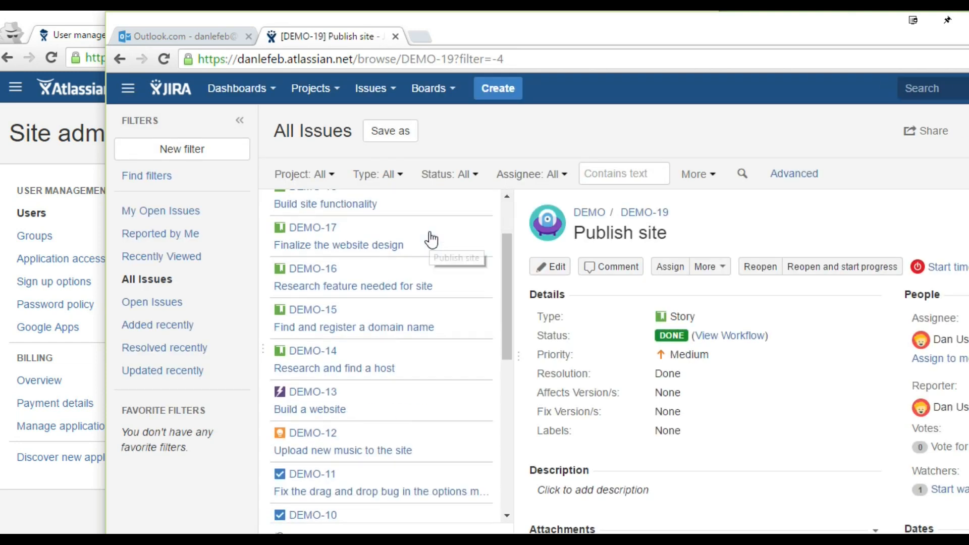
scroll(439, 290, down, 3)
scroll(439, 290, up, 8)
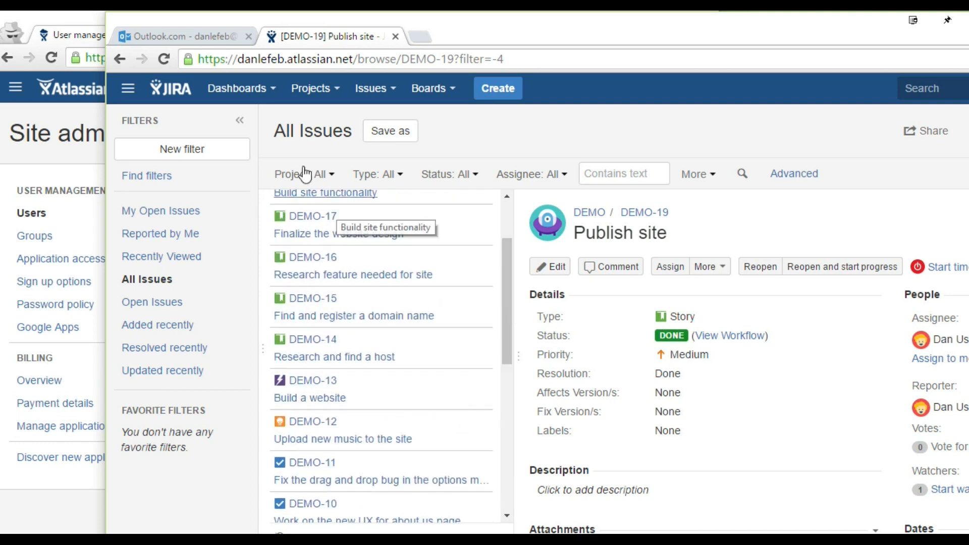
click(237, 88)
click(244, 114)
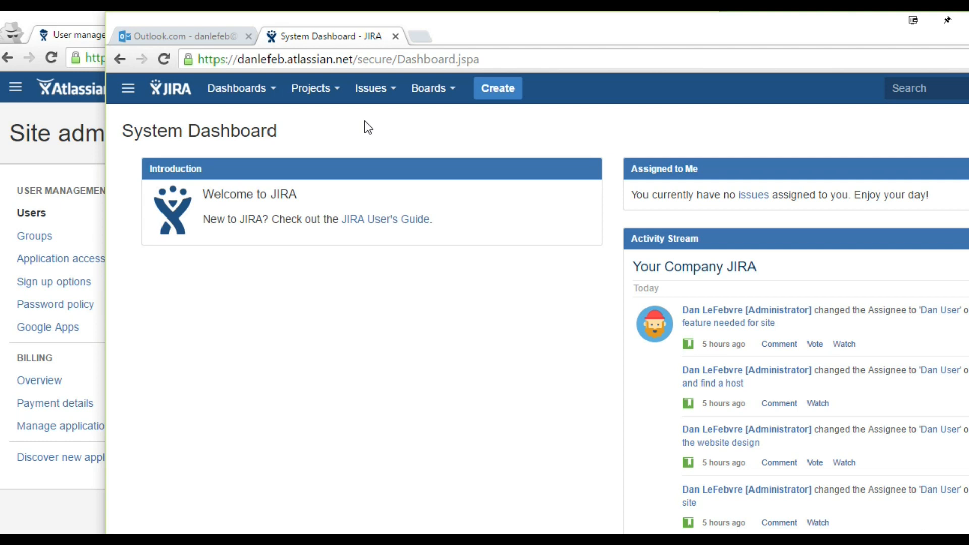
click(196, 42)
drag(105, 47, 126, 68)
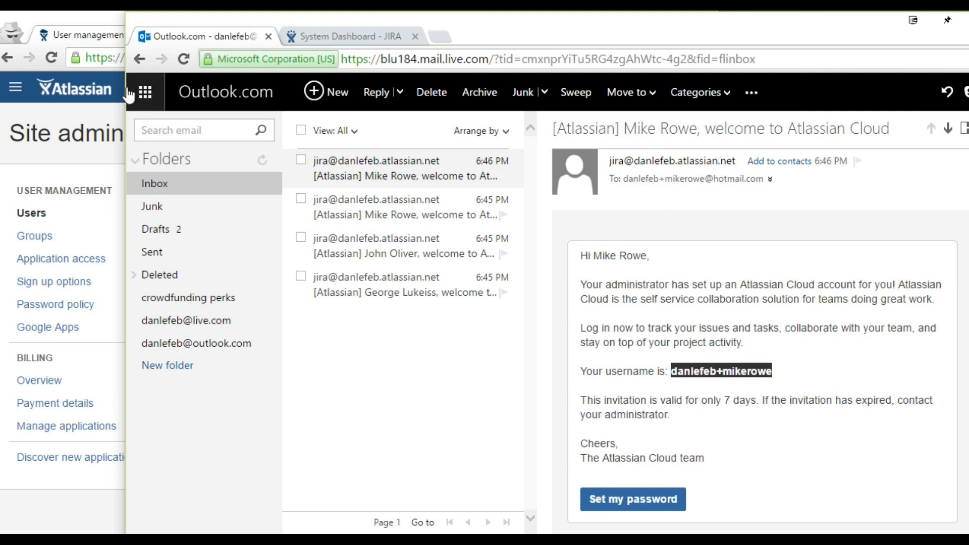
Step: Widen the Site administration window, dismiss the email-sent notice, and open Bulk create
click(107, 38)
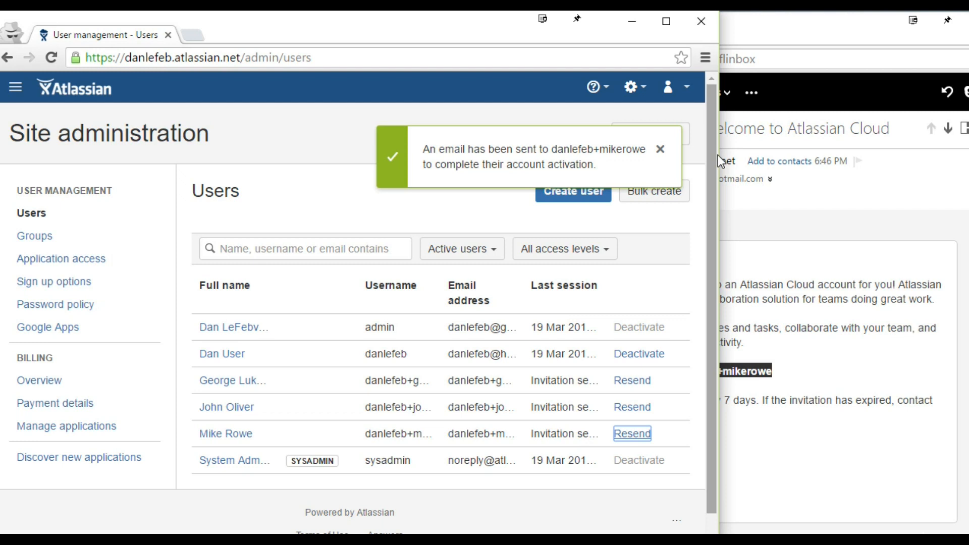
drag(718, 156, 968, 156)
drag(968, 191, 966, 190)
click(912, 149)
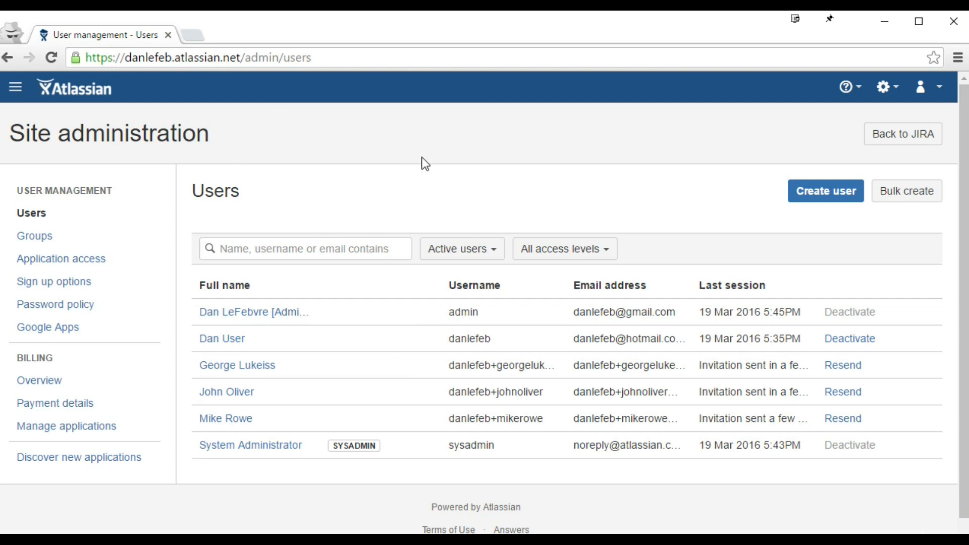
click(915, 197)
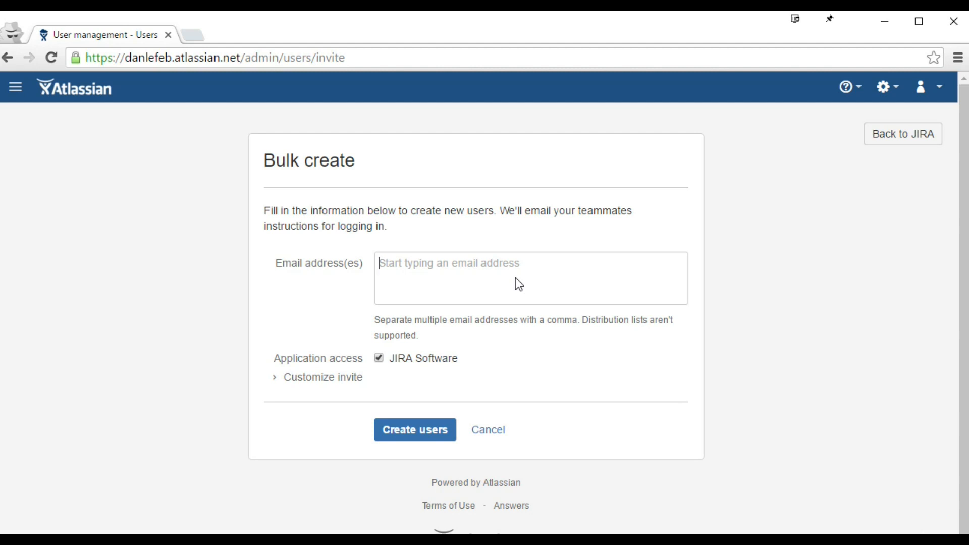
Step: Type and delete a test address, inspect the invite expiry option, then cancel bulk create
click(521, 265)
text(bob@bob.com,)
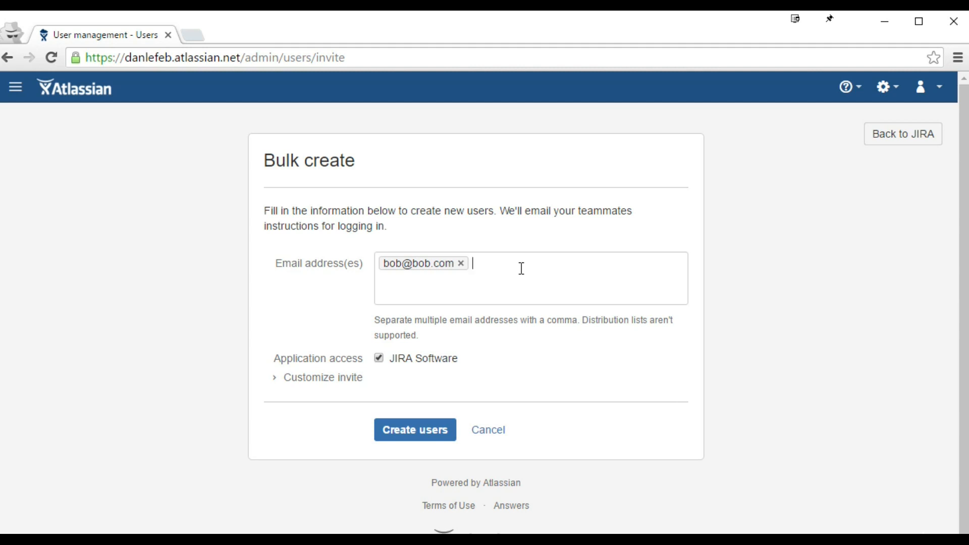
key(BackSpace)
key(BackSpace)
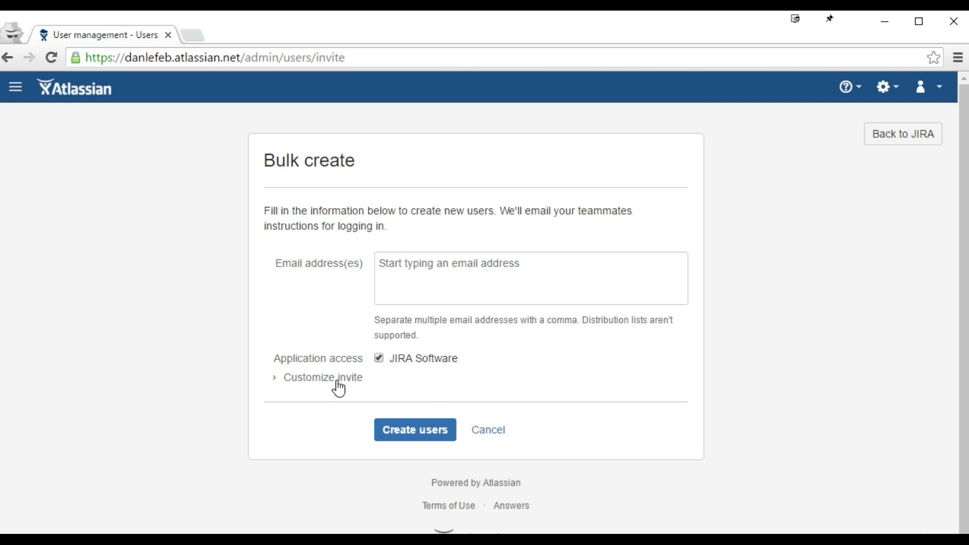
click(297, 380)
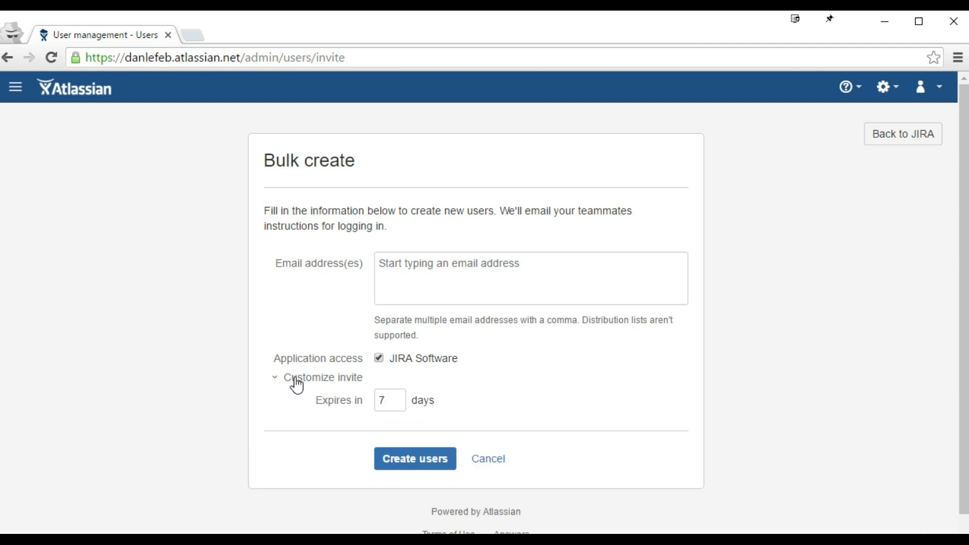
double_click(396, 398)
click(499, 459)
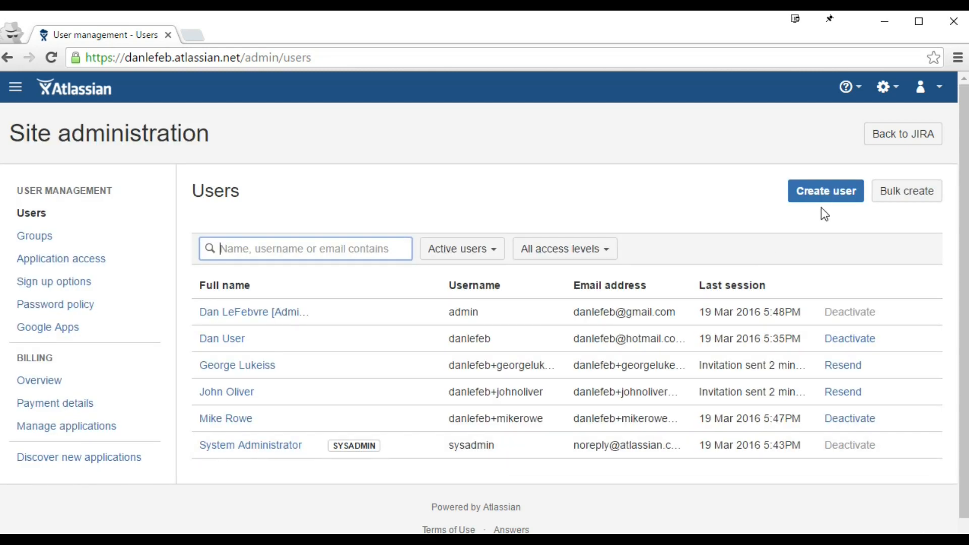
Step: Open Create user and untick 'Send an invitation email' to reveal the Password field
click(839, 197)
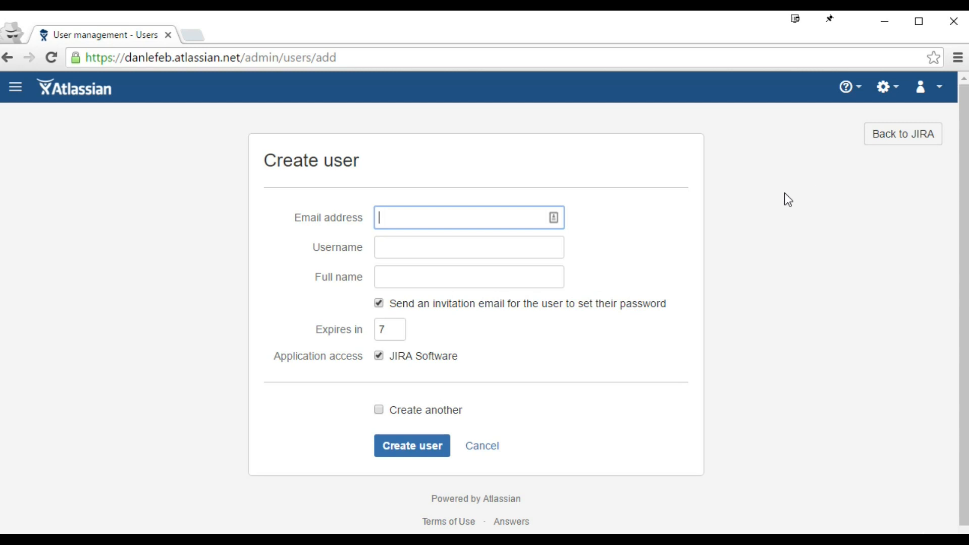
click(506, 254)
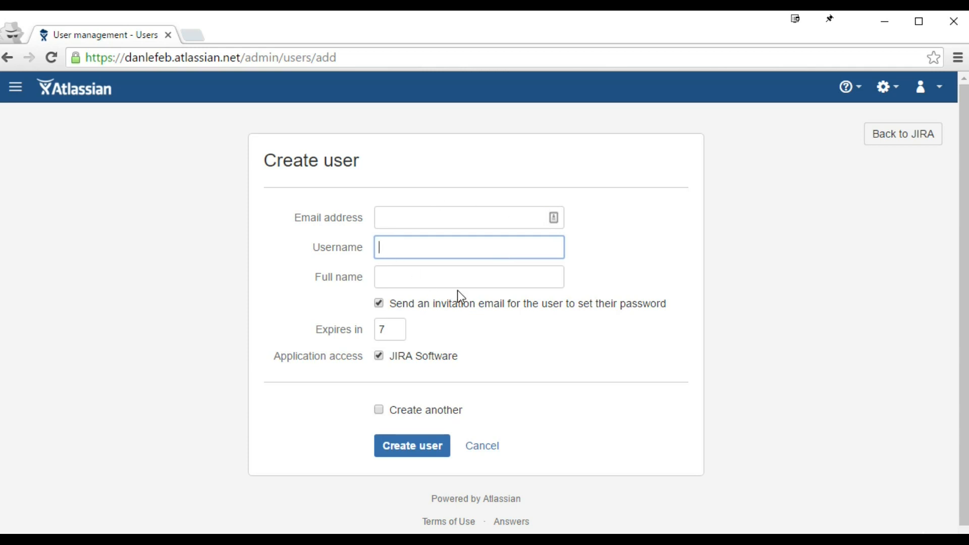
click(439, 221)
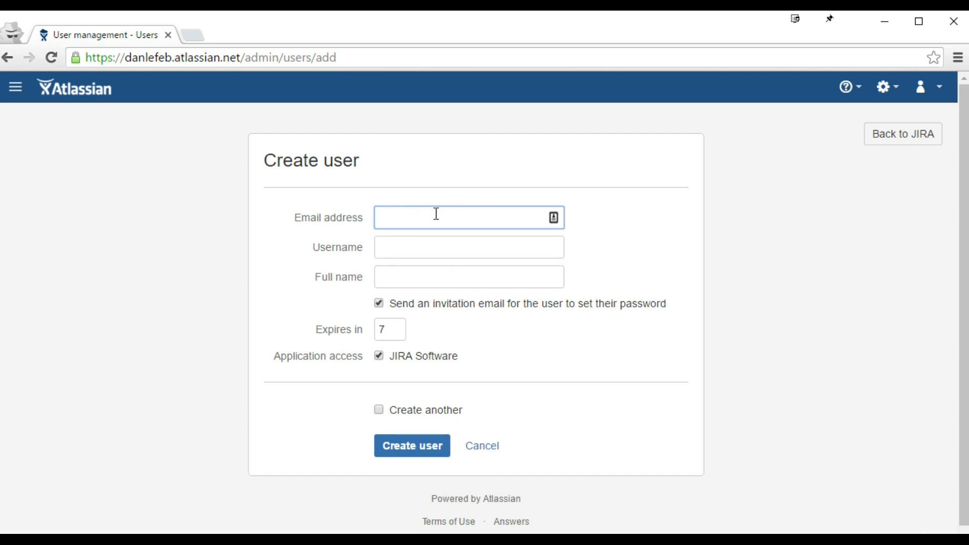
click(436, 246)
click(440, 279)
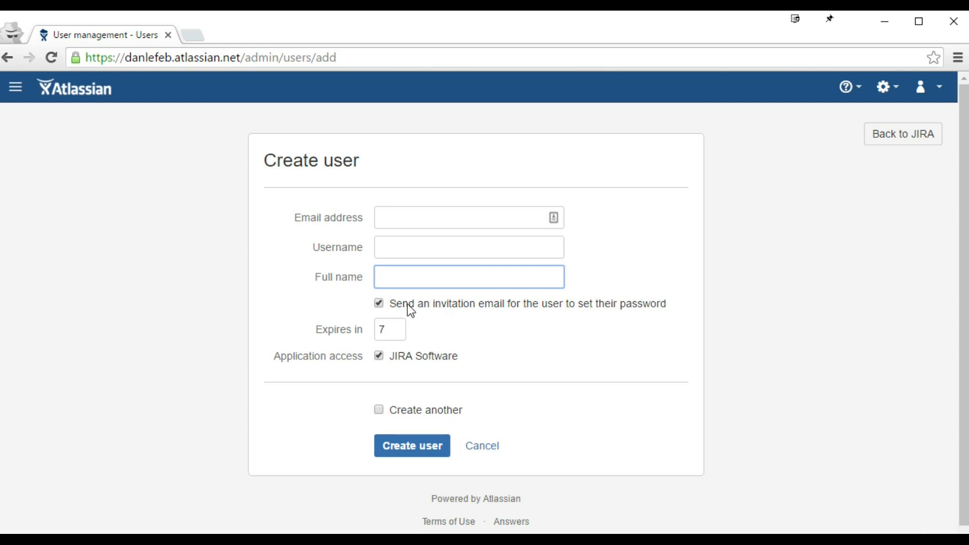
click(612, 304)
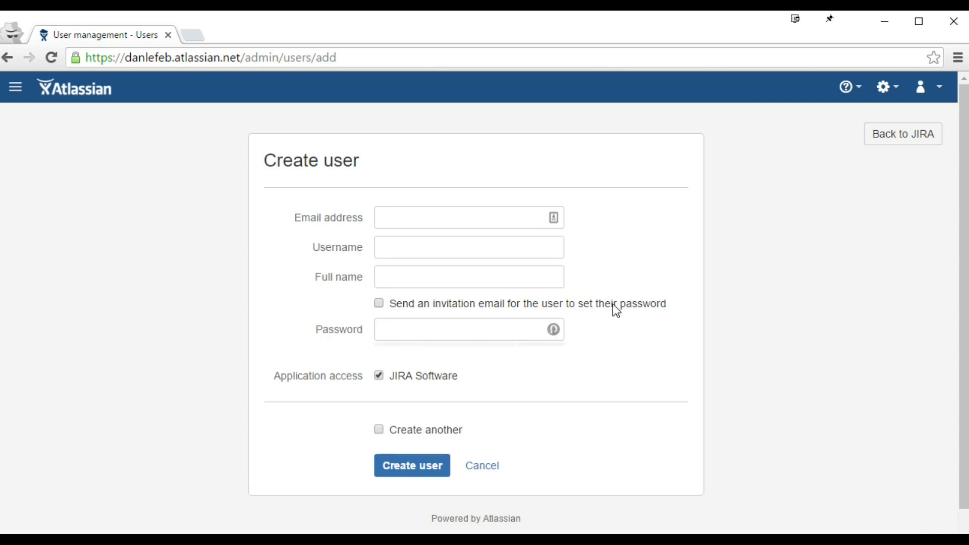
click(455, 340)
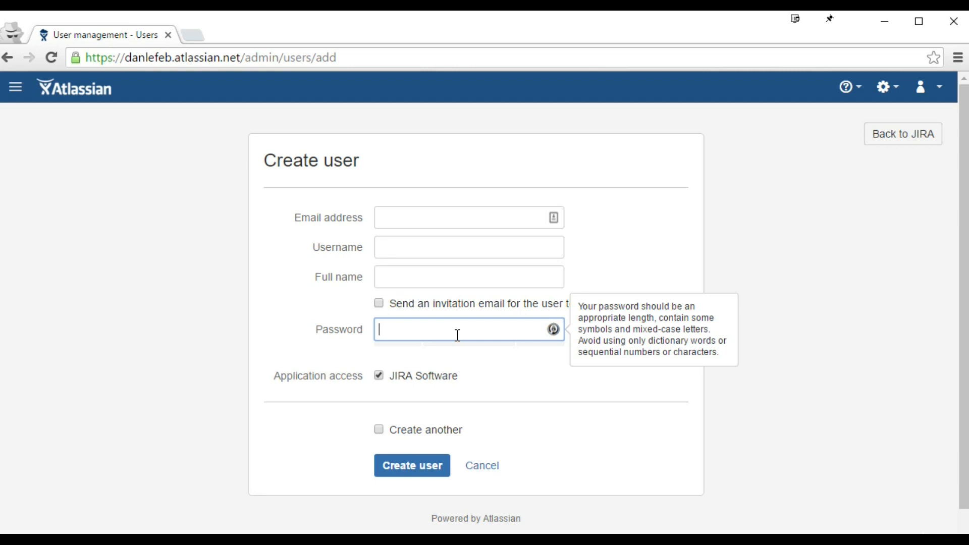
Step: Enter the new user's email address and replace the generated username
click(413, 215)
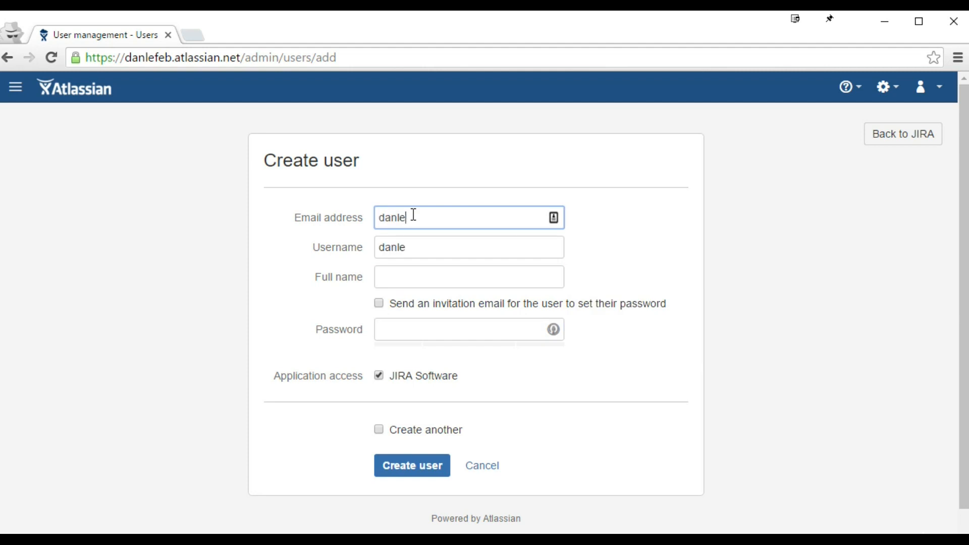
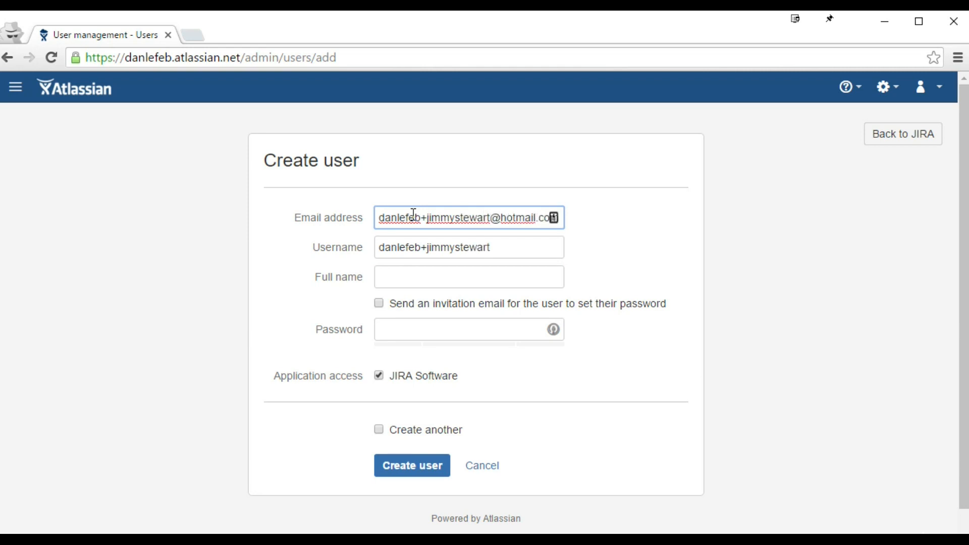
key(Tab)
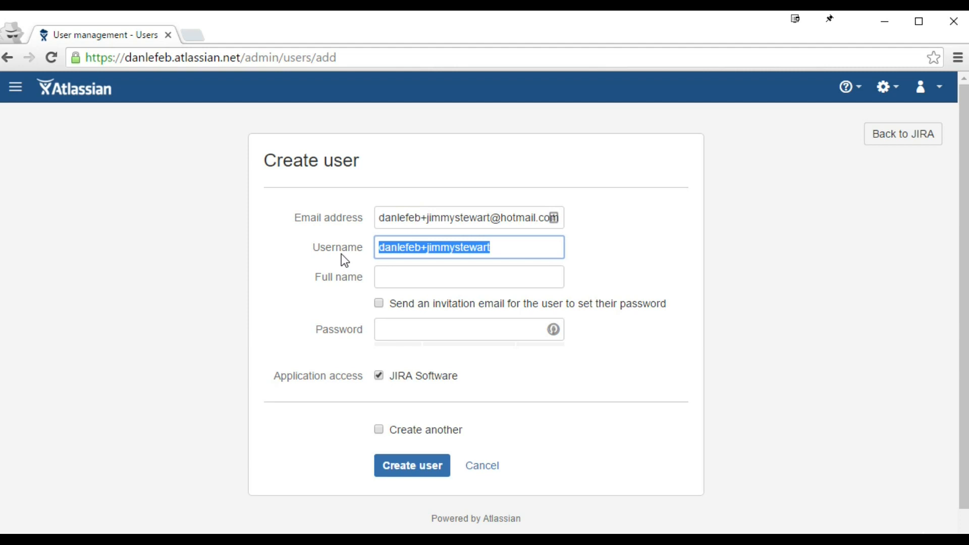
drag(491, 218, 331, 219)
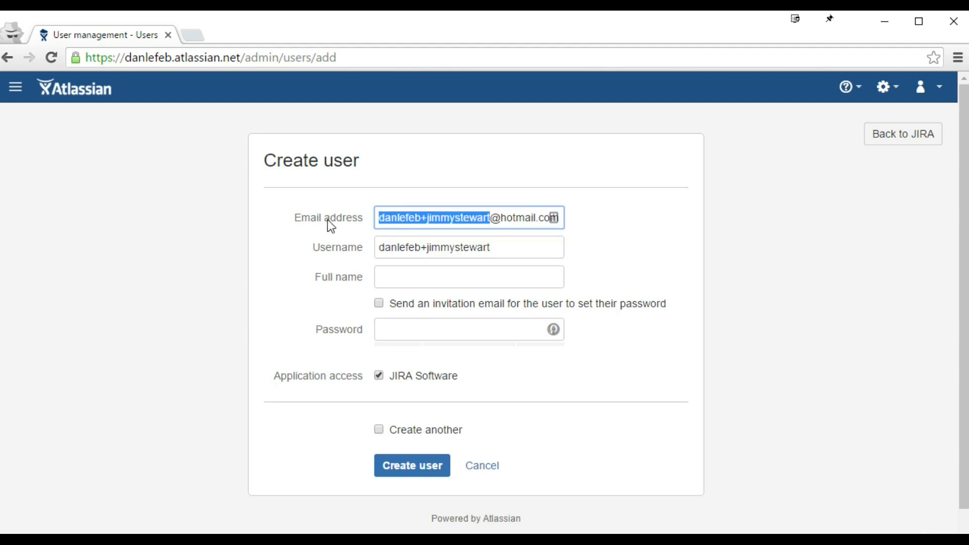
drag(423, 247, 548, 248)
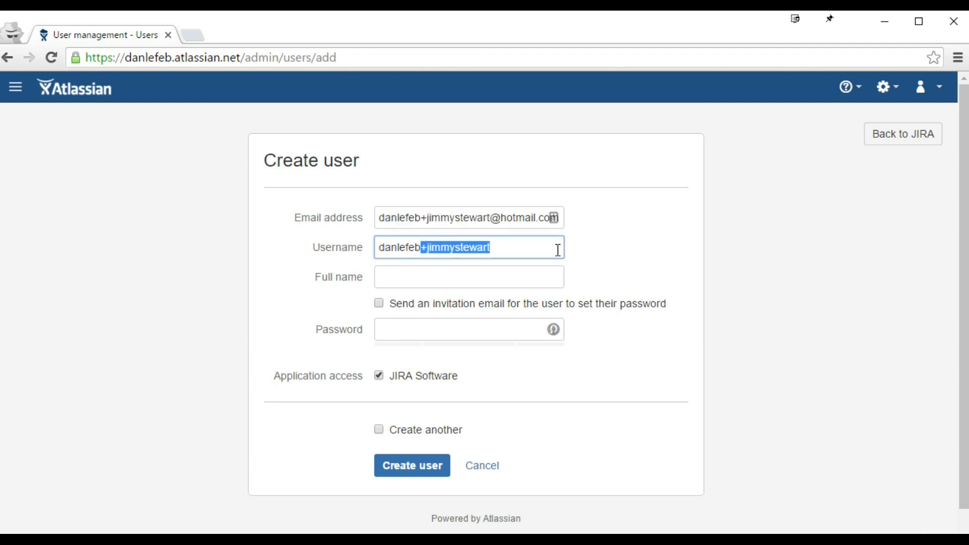
key(ctrl+a)
text(jimmy-ste)
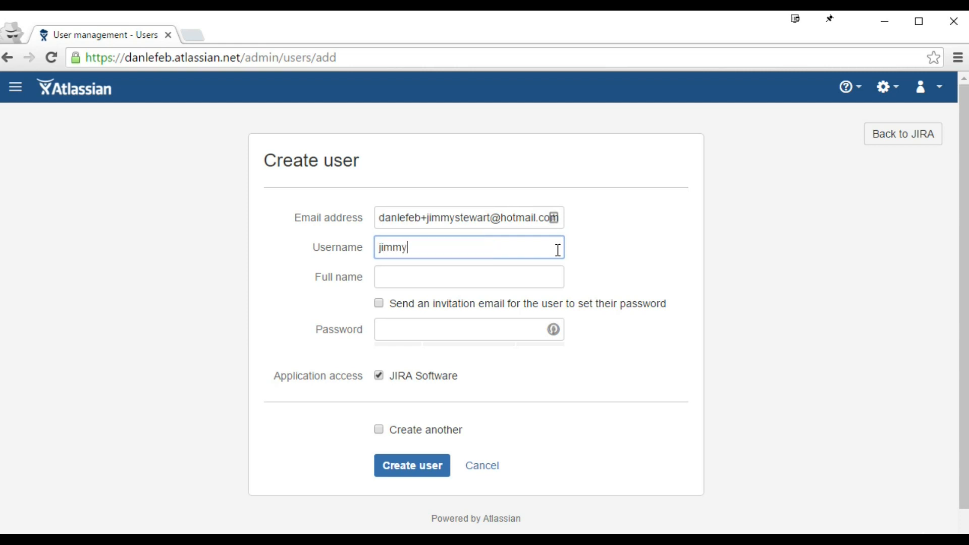
key(BackSpace)
key(BackSpace)
text(twe)
key(BackSpace)
key(BackSpace)
text(ewart)
Step: Fill in the full name, paste the password, and create the user account
click(502, 273)
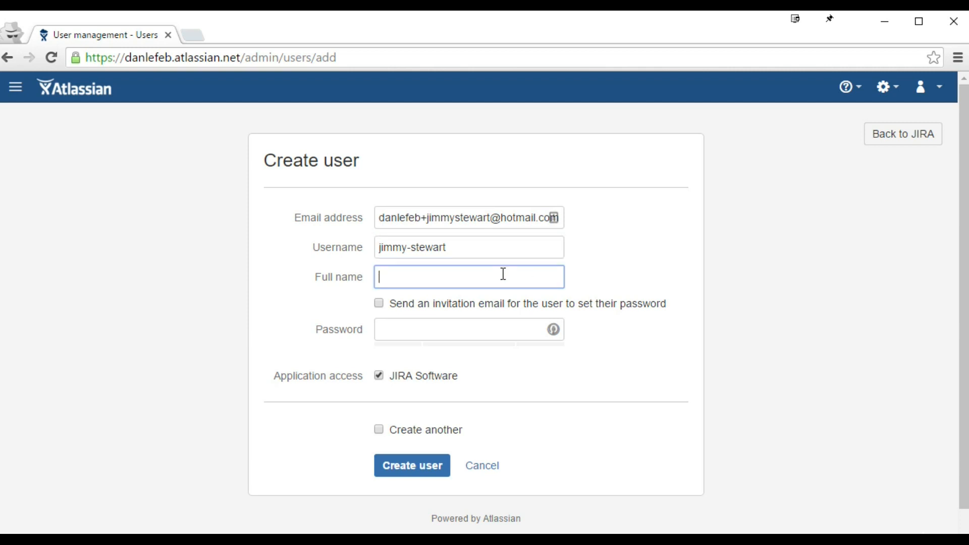
text(Jimmy Stewary)
key(BackSpace)
text(t)
click(464, 326)
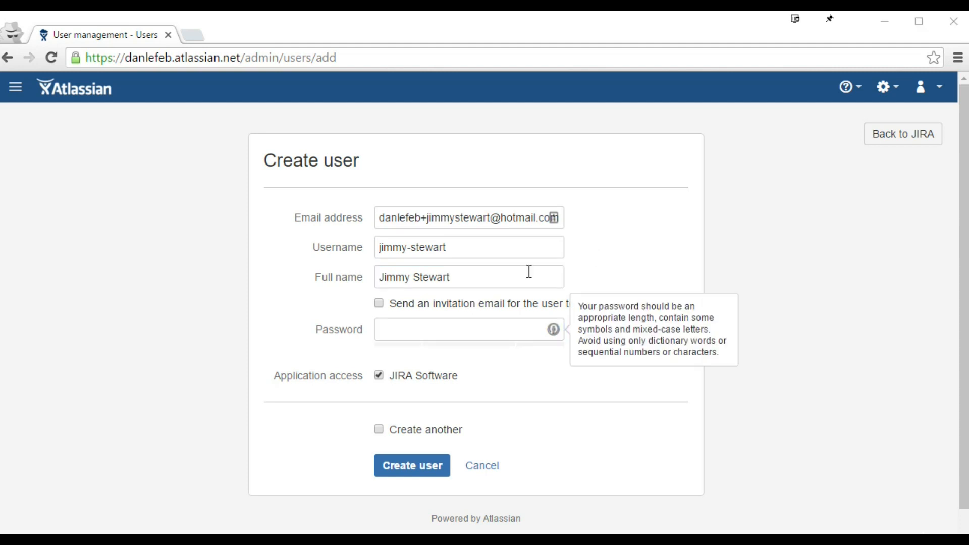
click(439, 329)
key(ctrl+v)
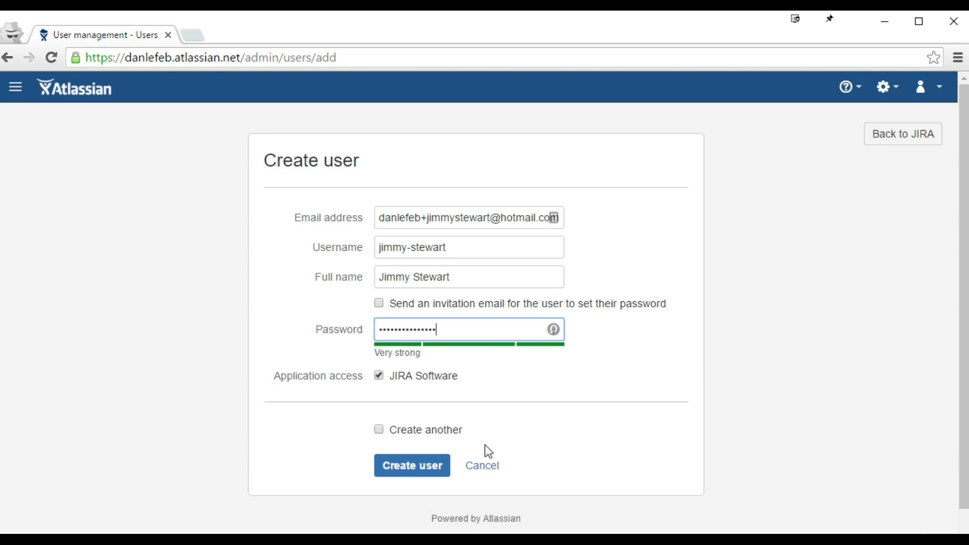
click(418, 467)
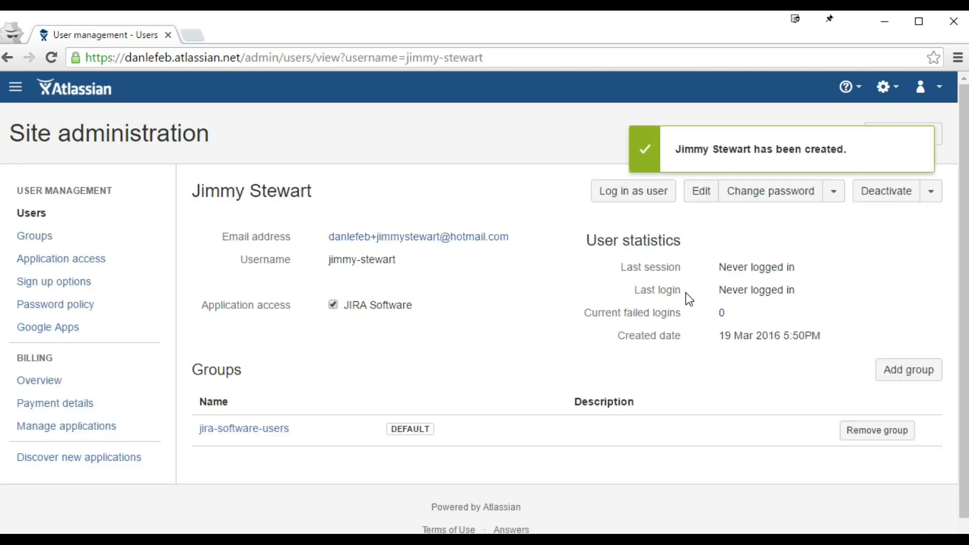
Step: Highlight the last session details row on the new user's Jira page
drag(616, 268, 772, 269)
click(806, 271)
triple_click(803, 267)
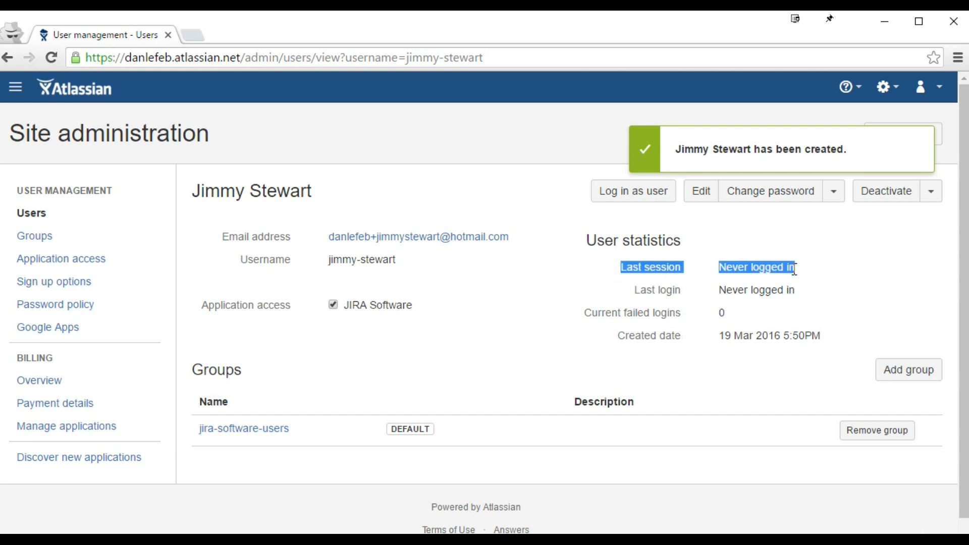
Step: Refresh the Outlook.com mailbox to check for the welcome emails, then return to Jira
key(alt+Tab)
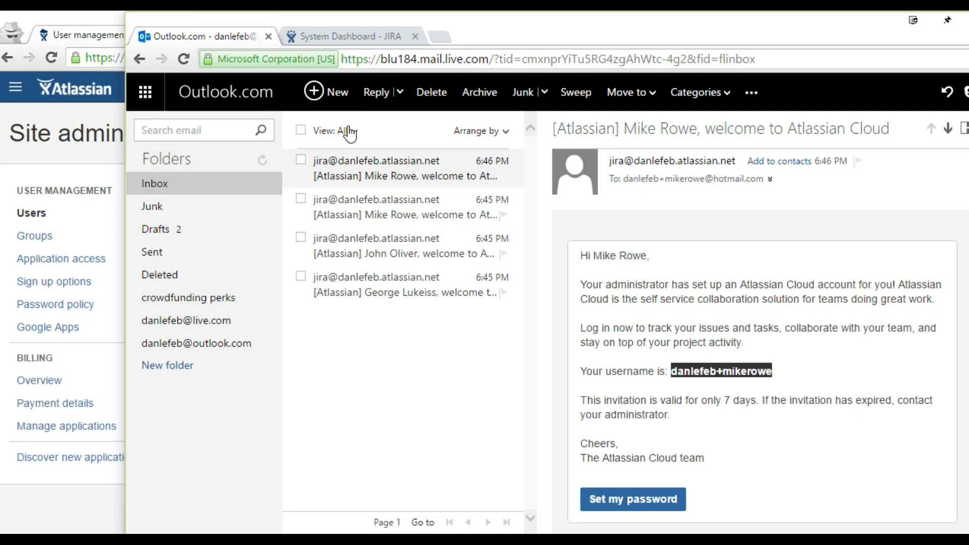
click(264, 162)
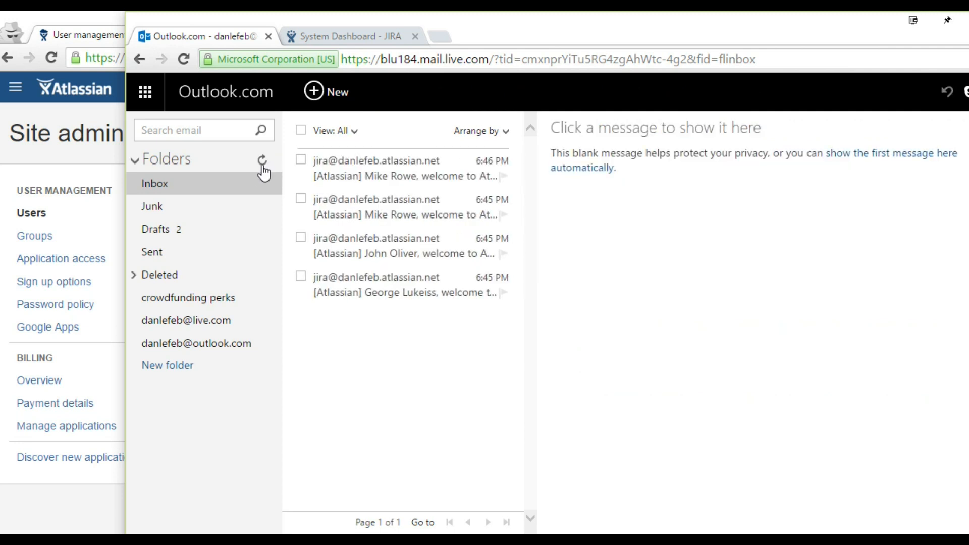
key(alt+Tab)
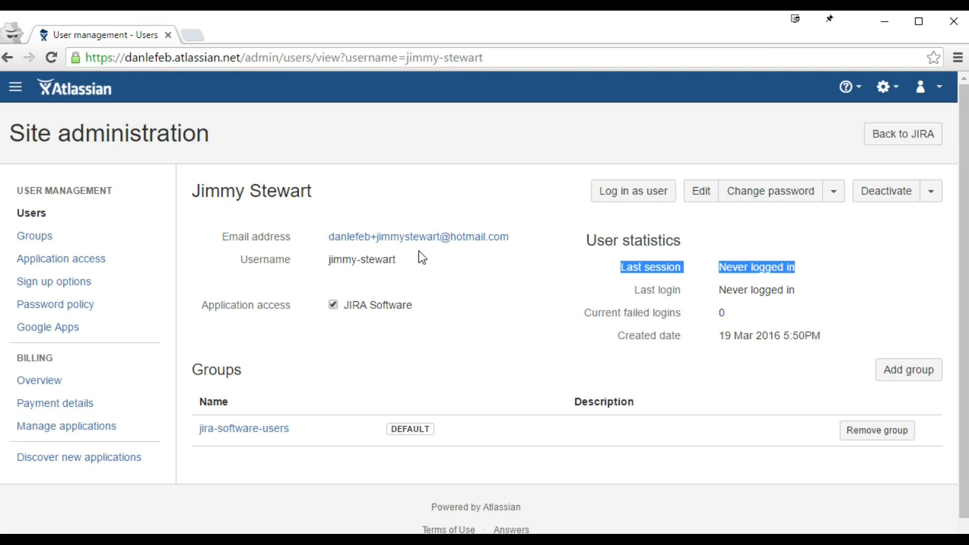
key(alt)
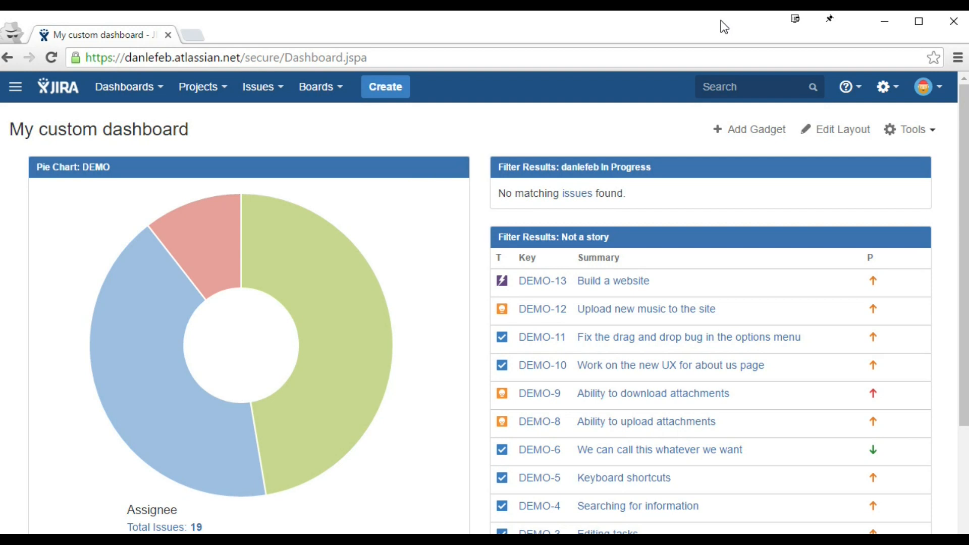
Step: Go to site User management from the gear menu and open the Groups list
click(889, 91)
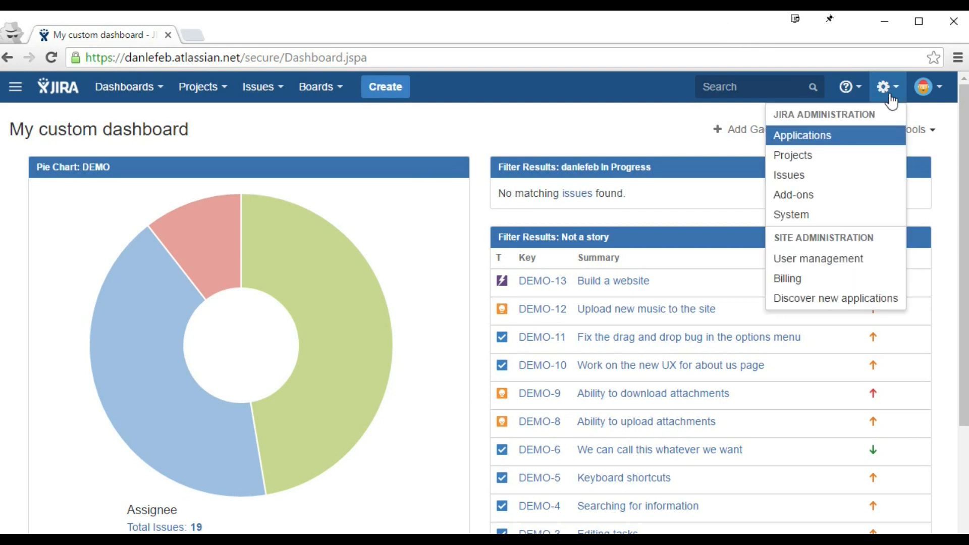
click(842, 259)
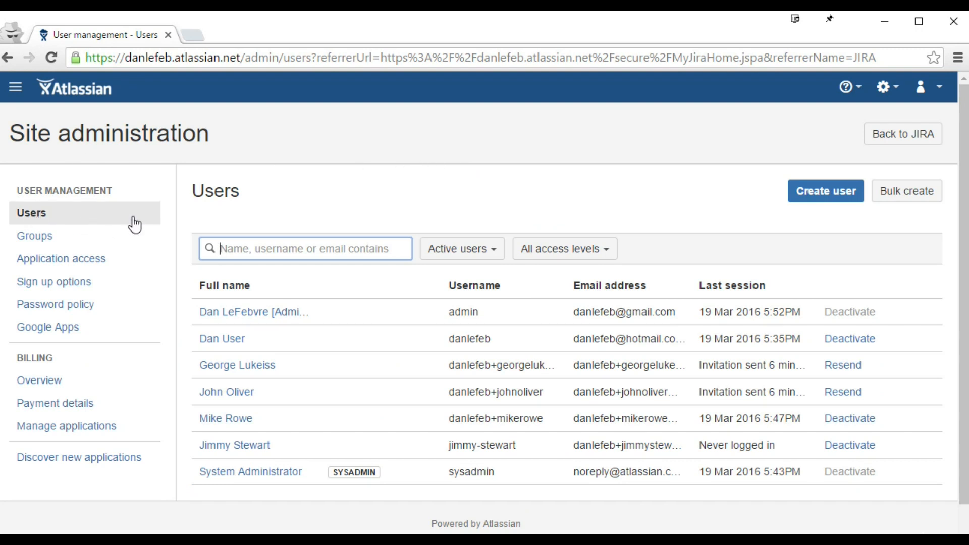
click(30, 244)
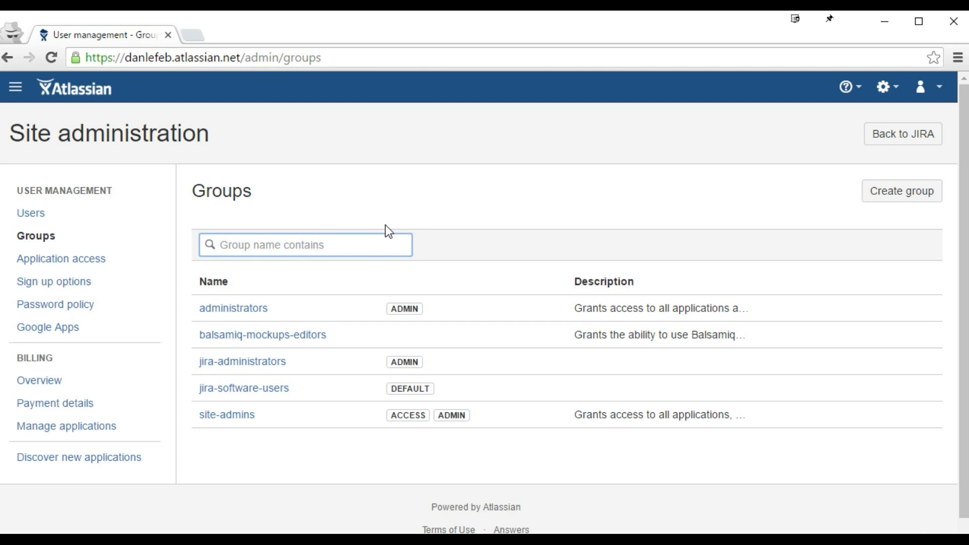
Step: Create a new group named Marketing
click(900, 200)
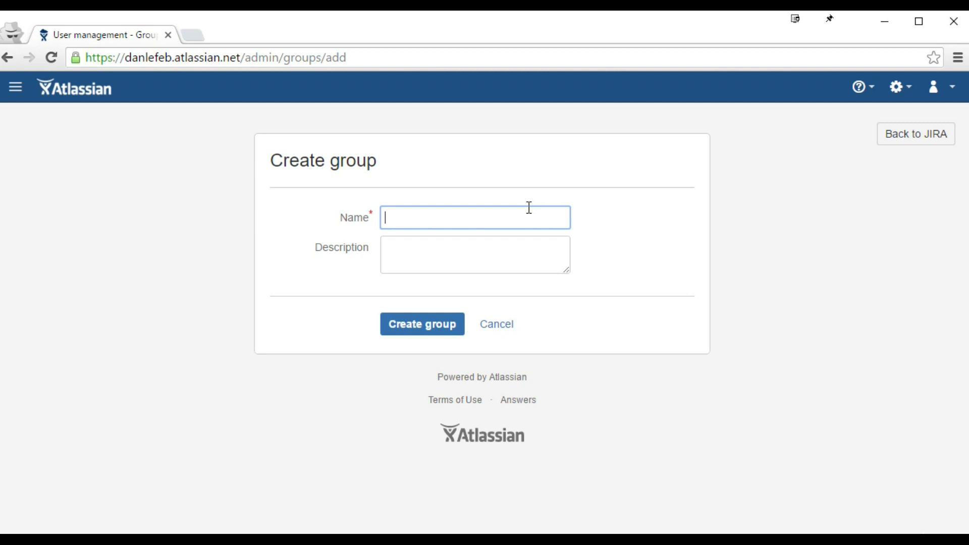
text(Marketing)
click(436, 325)
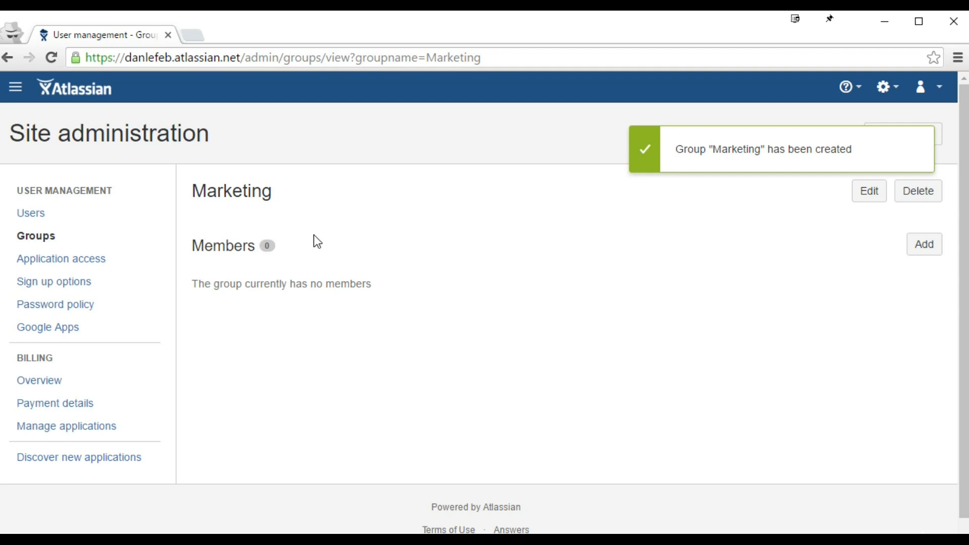
Step: Add the newly created user and a second matching user to the Marketing group
click(928, 247)
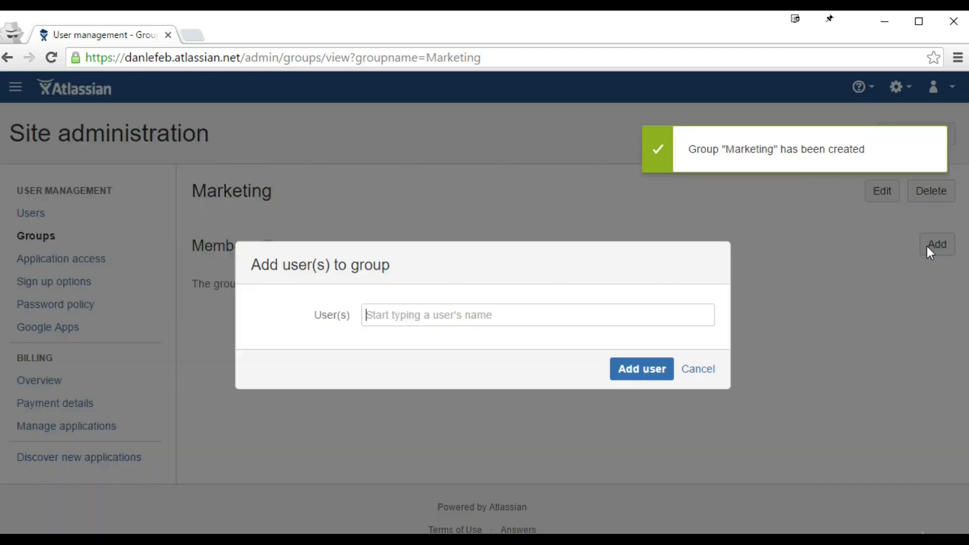
click(595, 315)
text(jimm)
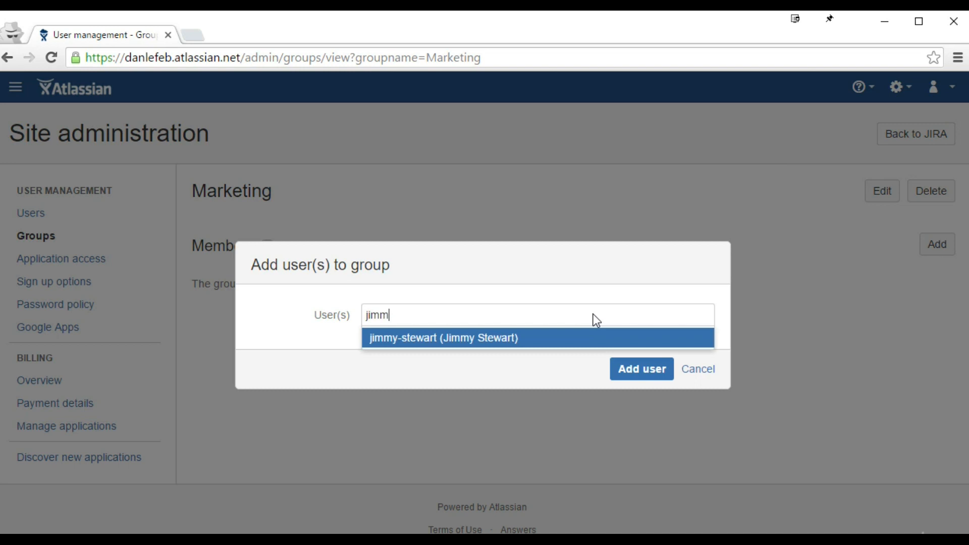
click(528, 340)
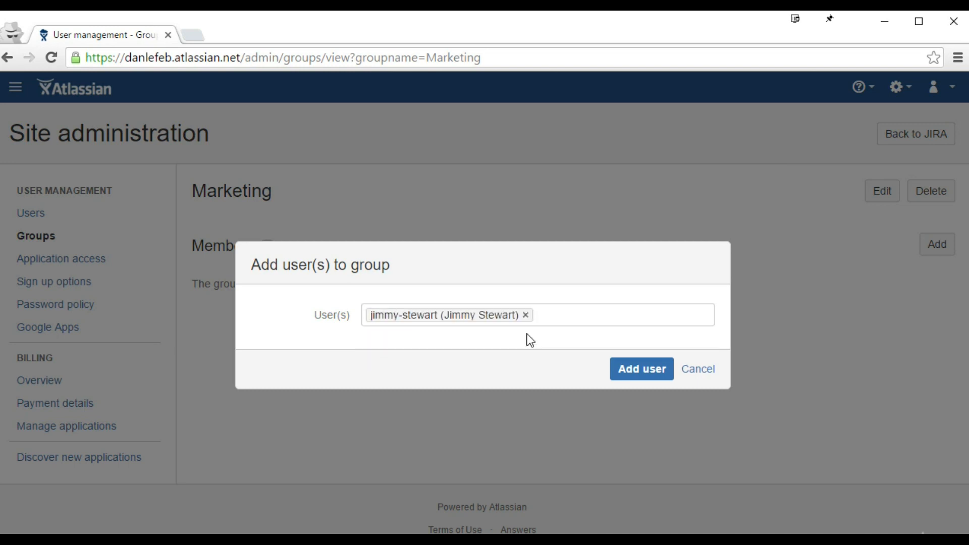
text(ge)
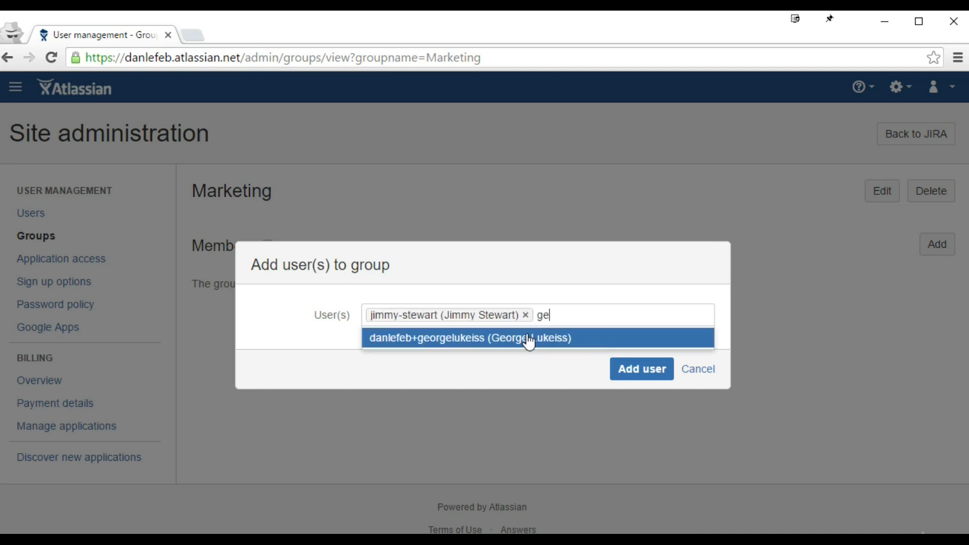
click(529, 343)
click(660, 376)
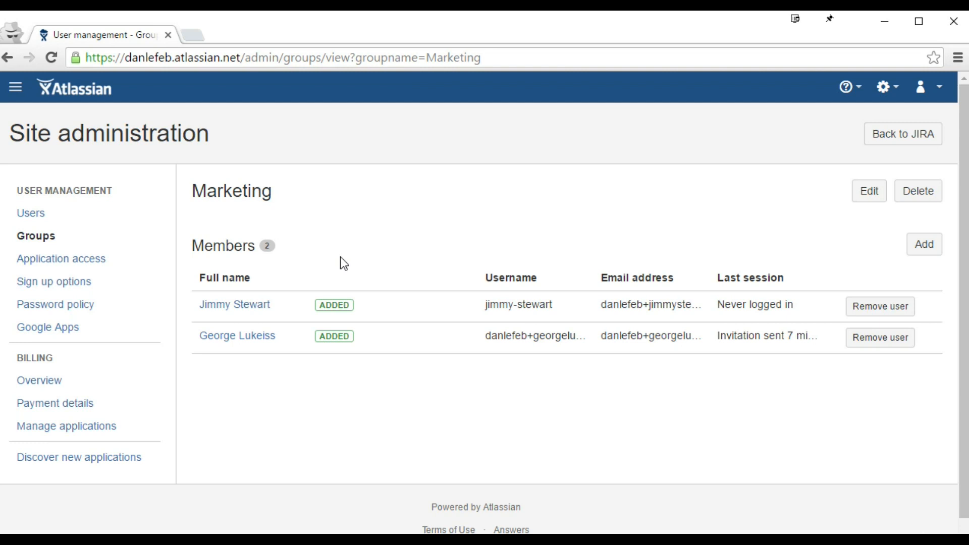
click(96, 239)
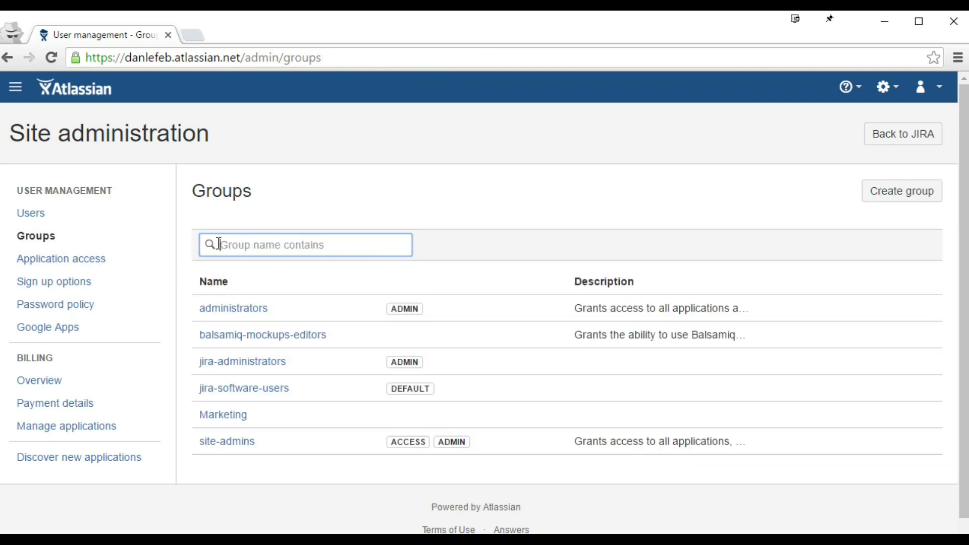
Step: Create another group, changing its name from 'Developer' to Engineering
click(876, 196)
text(Developer)
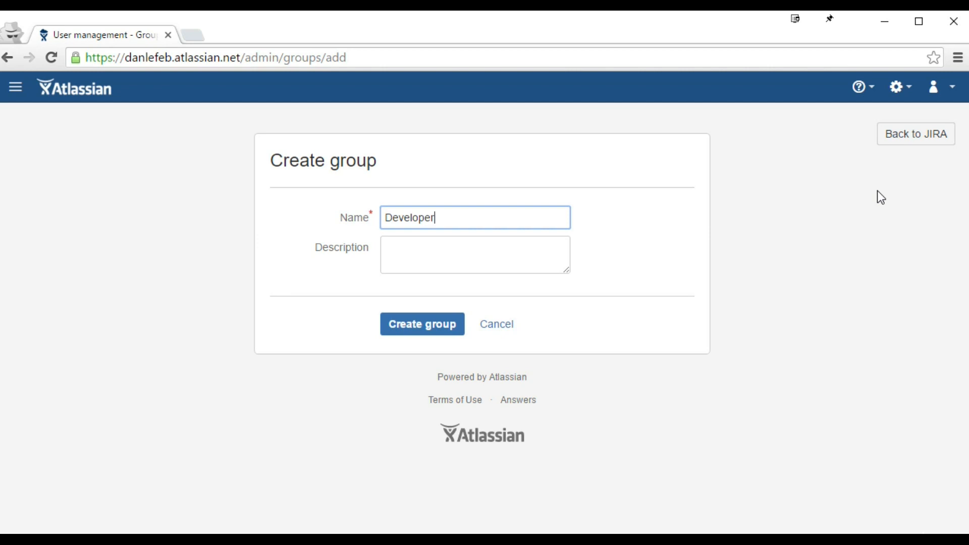
double_click(469, 220)
text(Engineering)
click(412, 331)
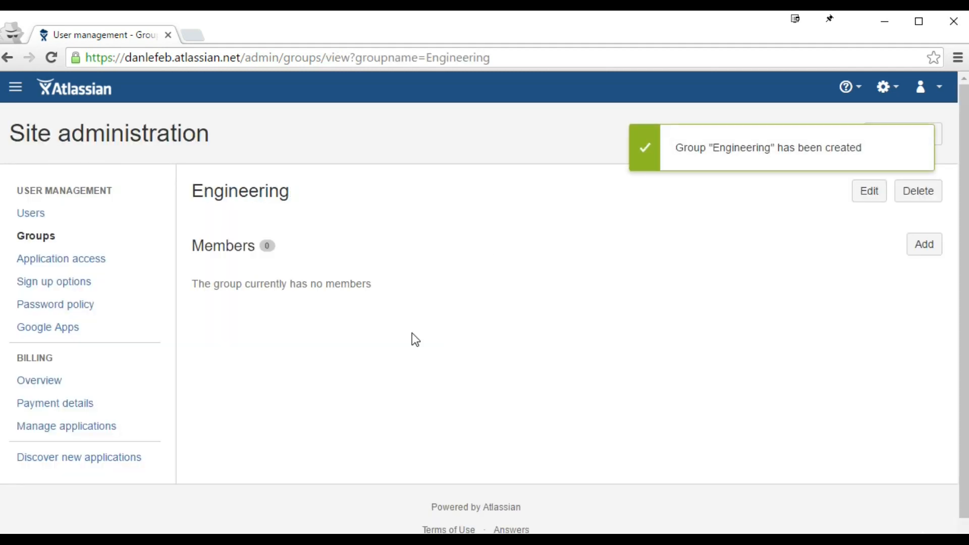
Step: Add the newly created user and a second matching user to the Engineering group
click(925, 244)
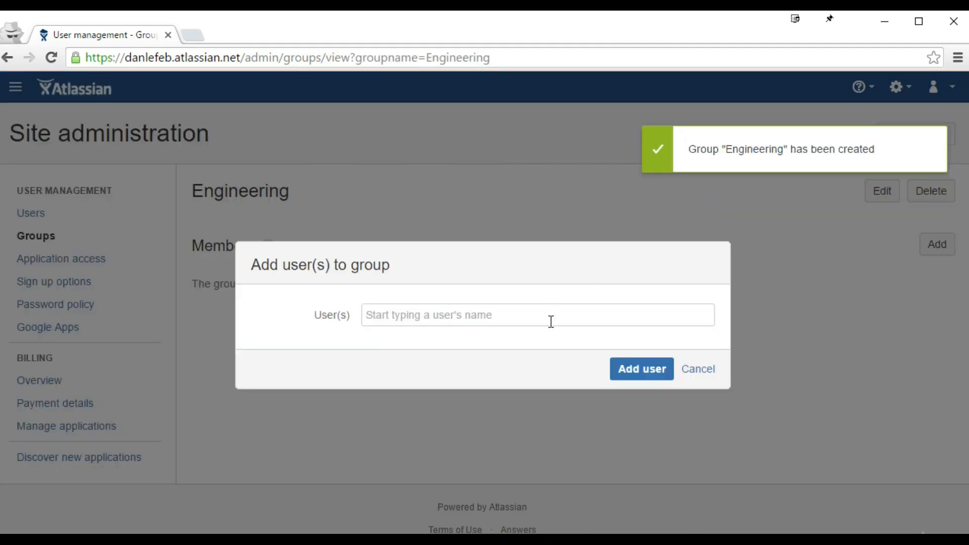
text(jimmy)
click(493, 337)
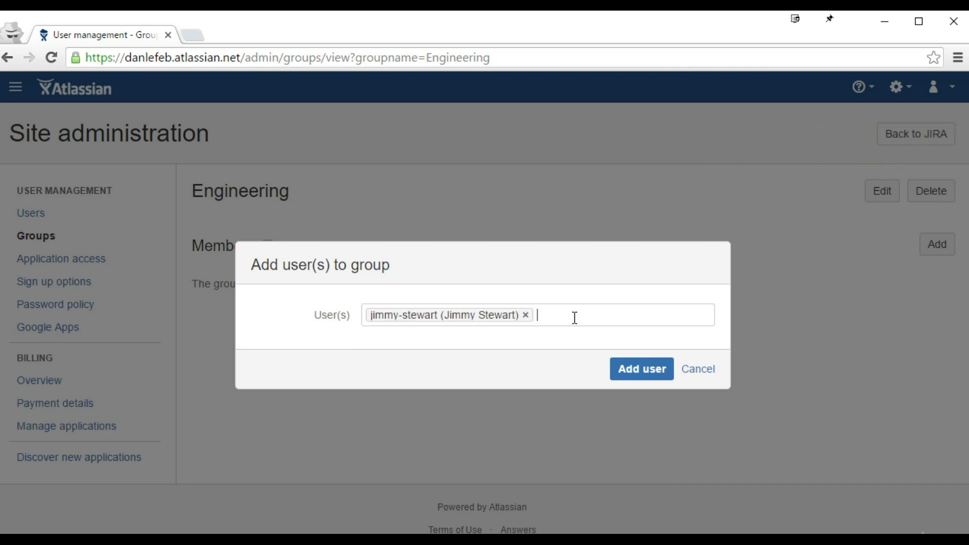
text(dan)
click(508, 358)
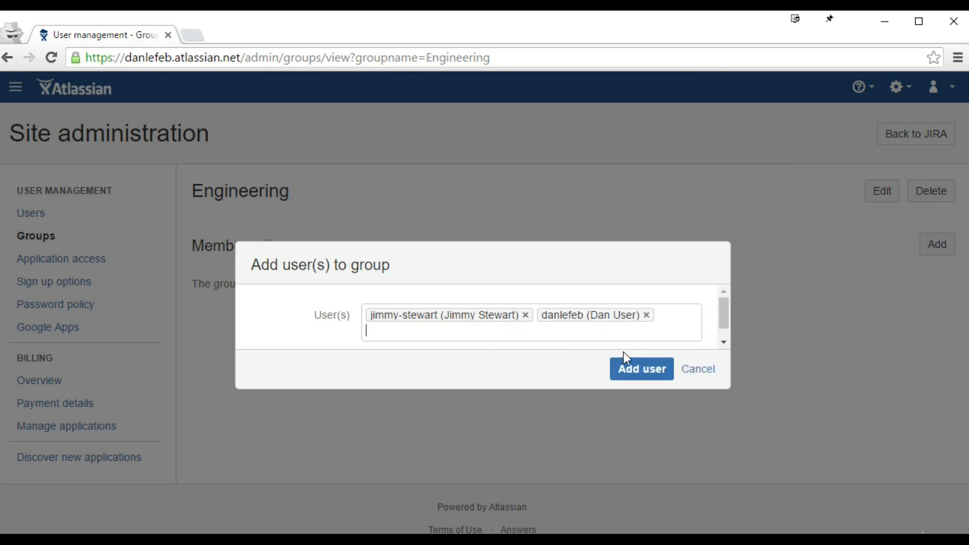
click(640, 369)
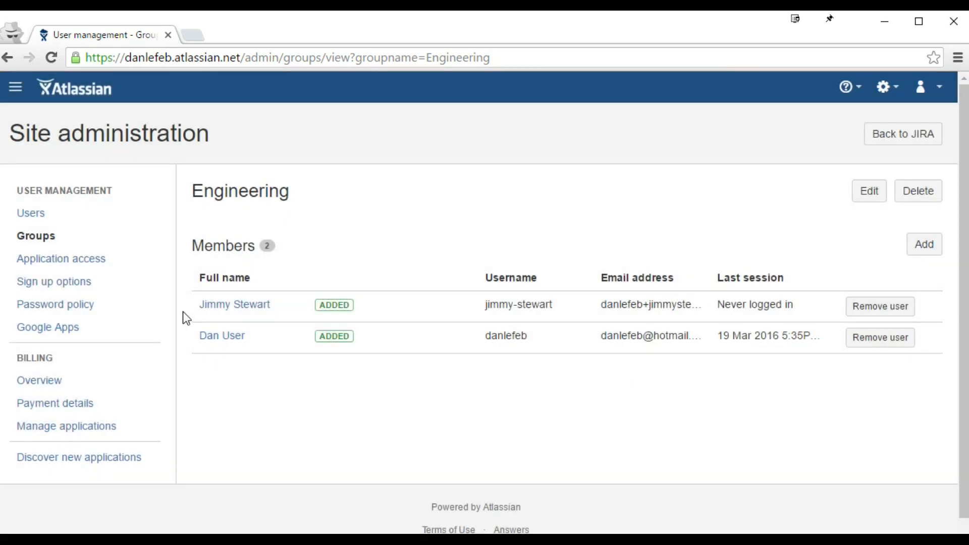
Step: Open the new user's profile and scroll to its group memberships
click(236, 306)
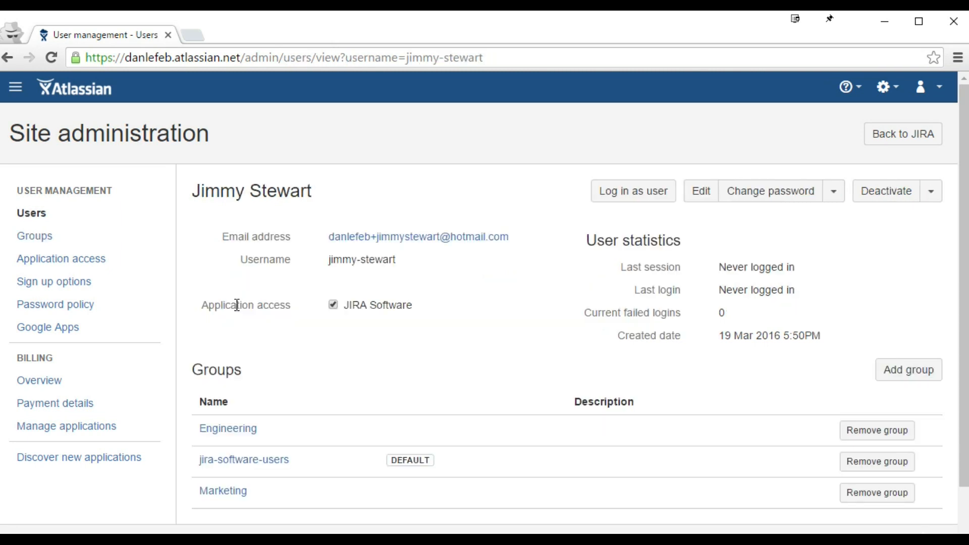
scroll(237, 305, down, 3)
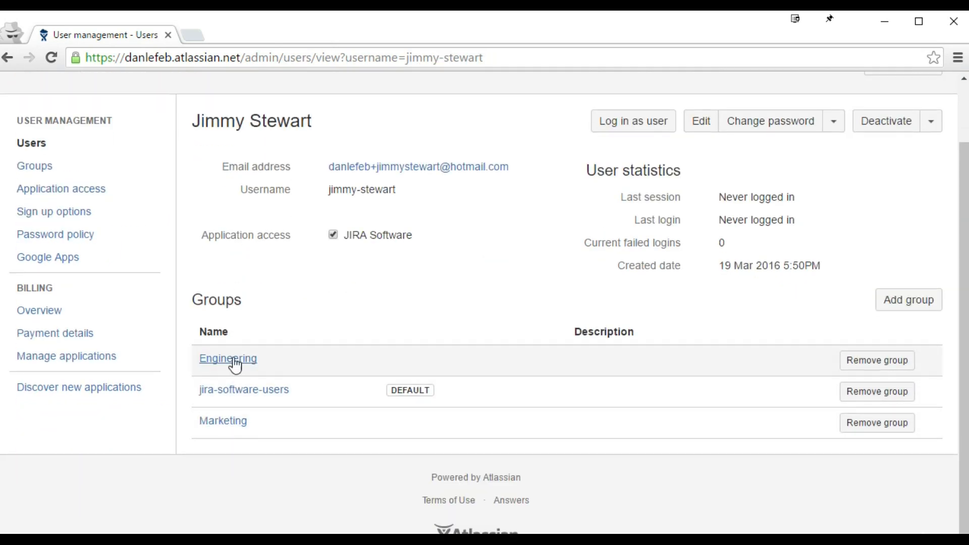
click(909, 301)
click(697, 372)
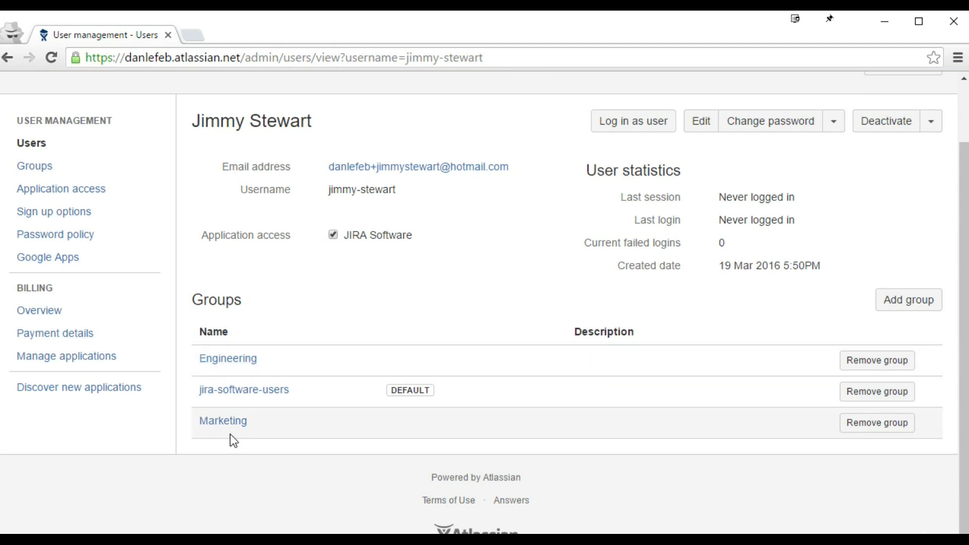
Step: Add the user to the administrators group and highlight that group's description
click(913, 309)
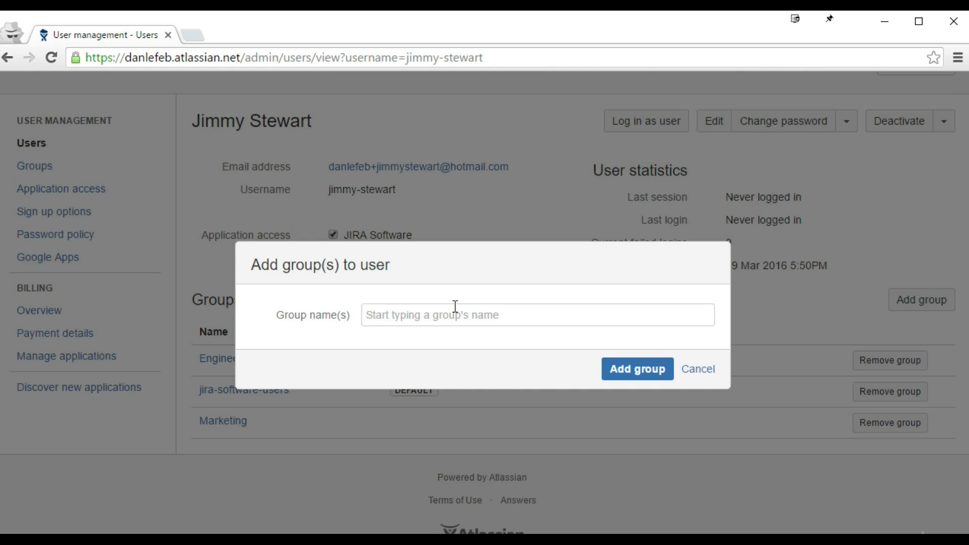
text(ad)
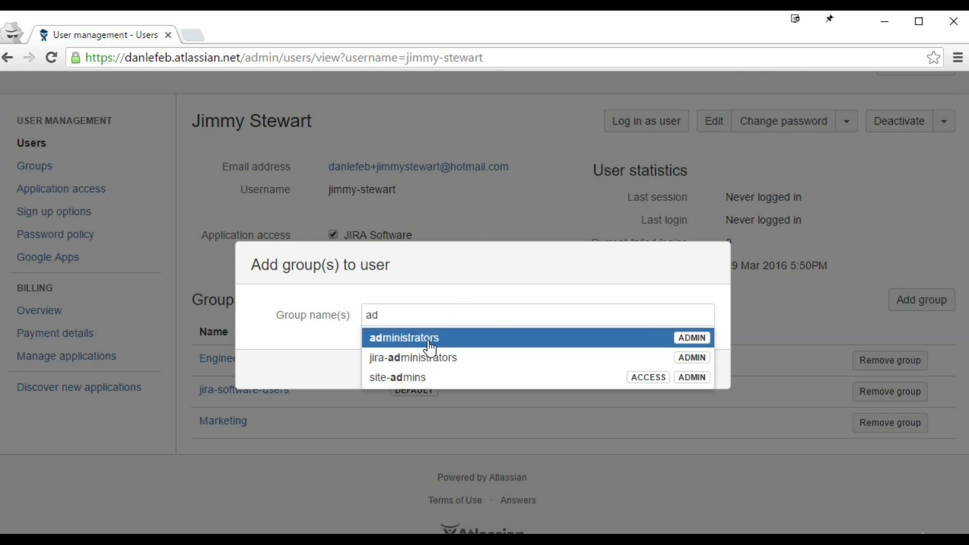
click(430, 339)
click(640, 374)
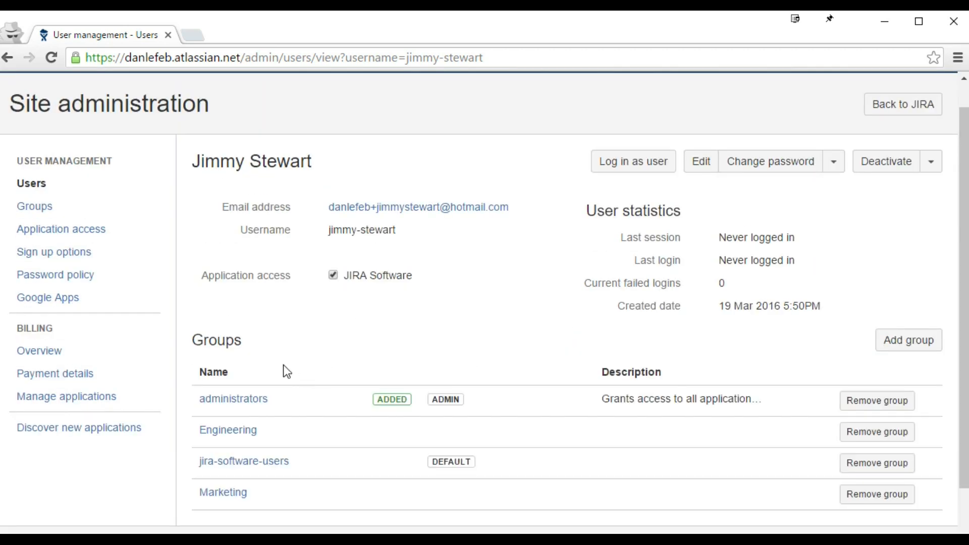
scroll(283, 364, down, 2)
drag(603, 331, 754, 327)
triple_click(753, 326)
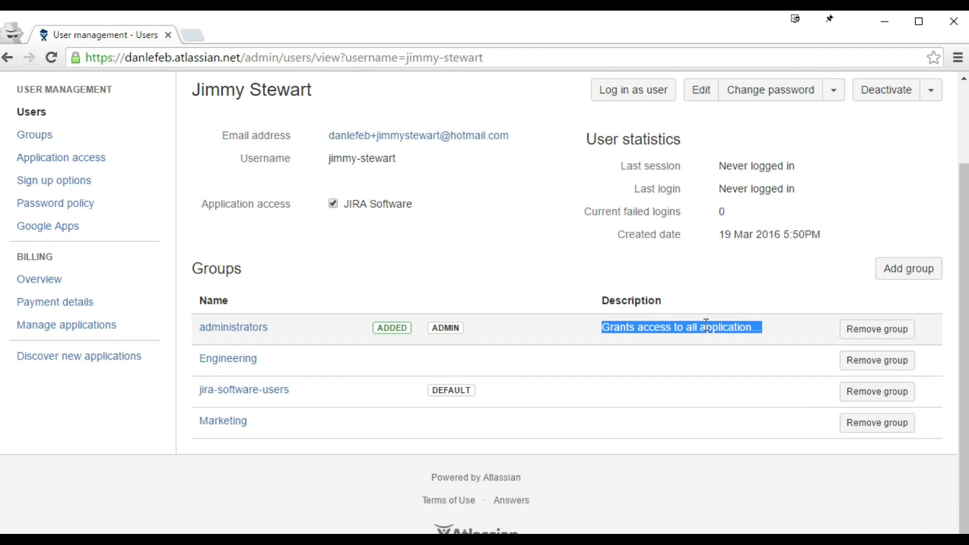
scroll(464, 280, up, 3)
scroll(464, 279, down, 2)
scroll(466, 279, down, 1)
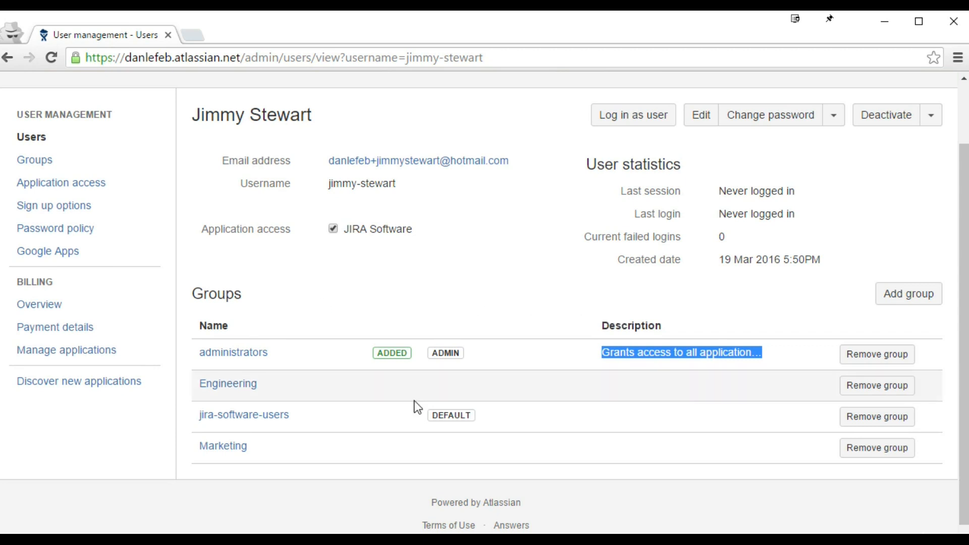
Step: Remove the user from the administrators and Engineering groups, then return to all groups
click(877, 357)
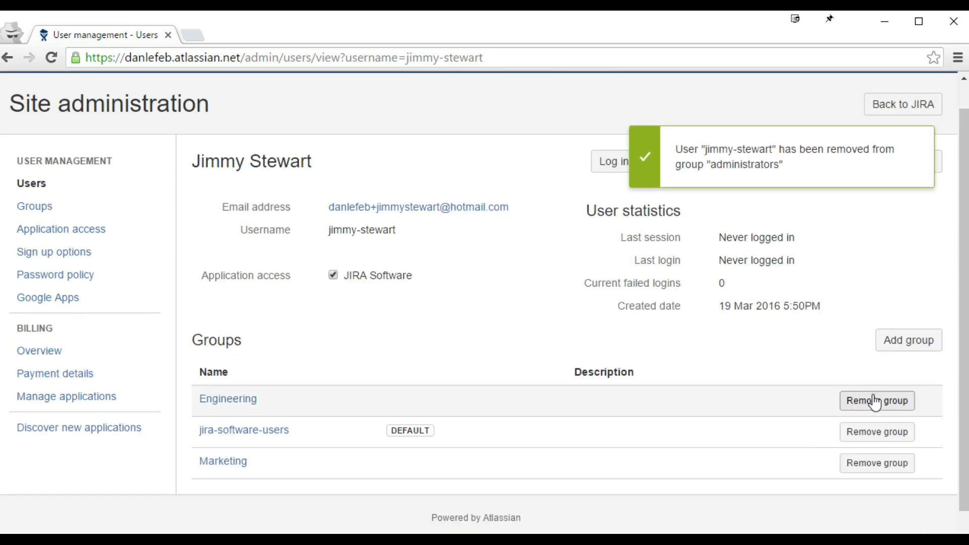
click(875, 402)
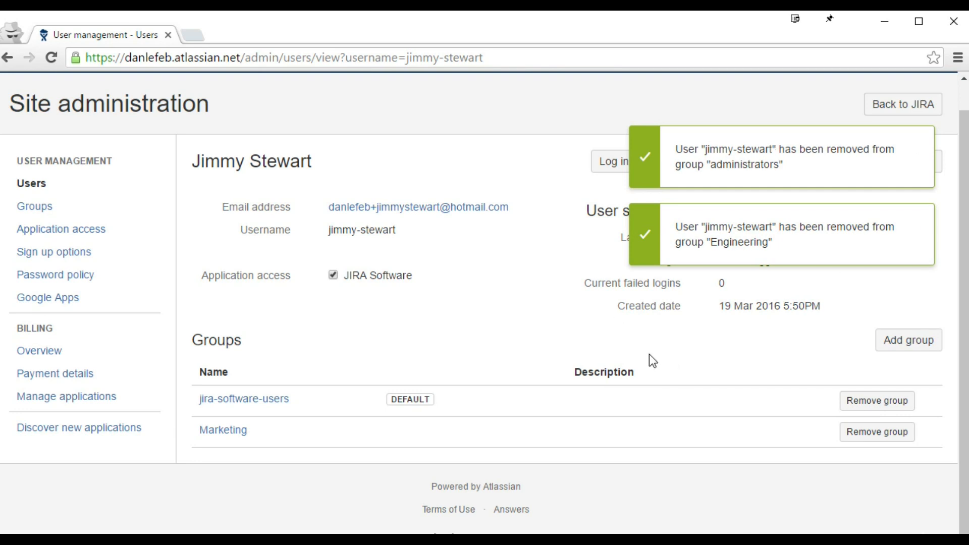
click(129, 216)
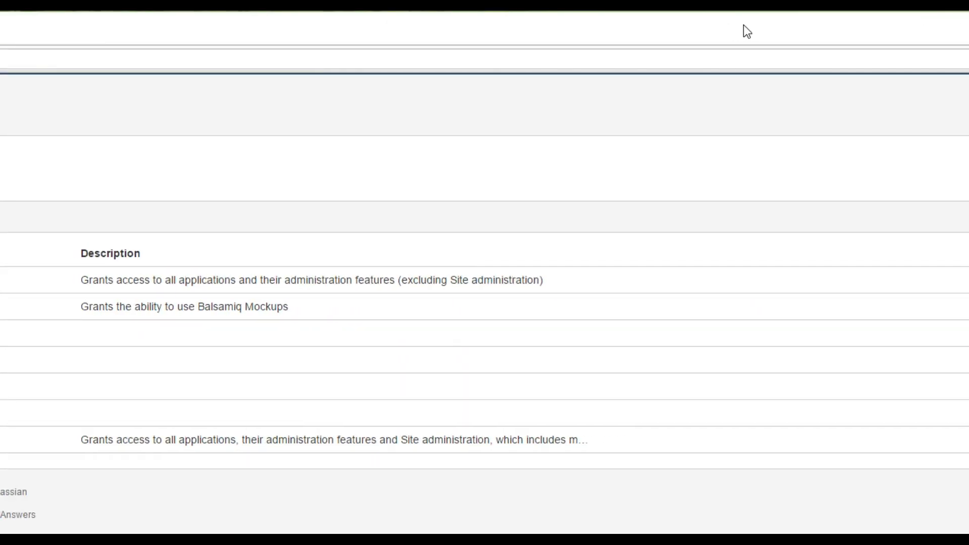
mouse_move(968, 144)
mouse_down()
mouse_move(854, 141)
mouse_move(968, 145)
mouse_up()
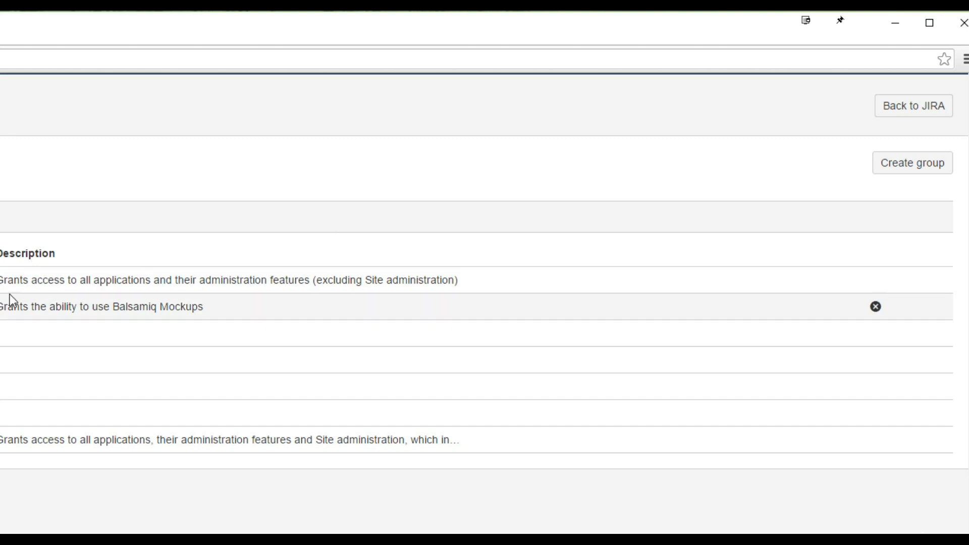
drag(1, 282, 498, 282)
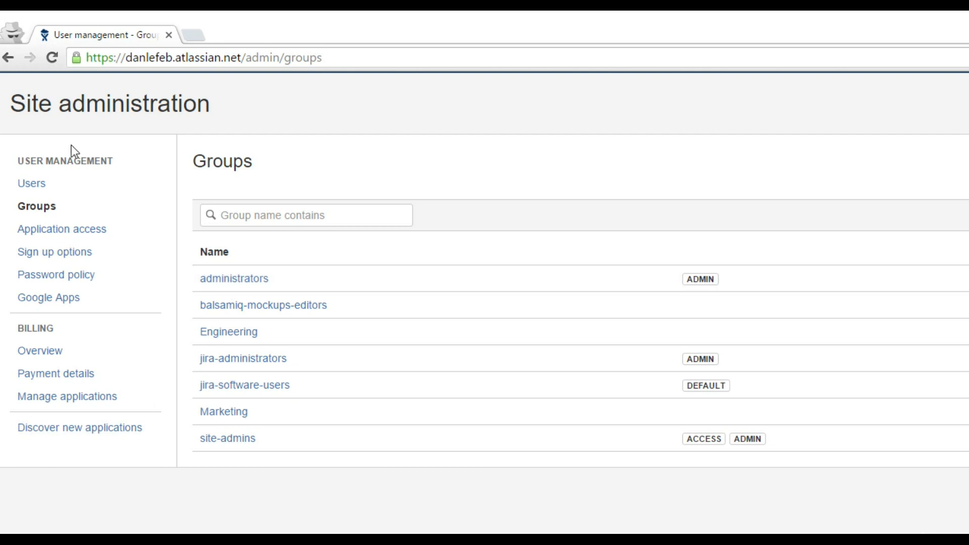
drag(13, 108, 233, 104)
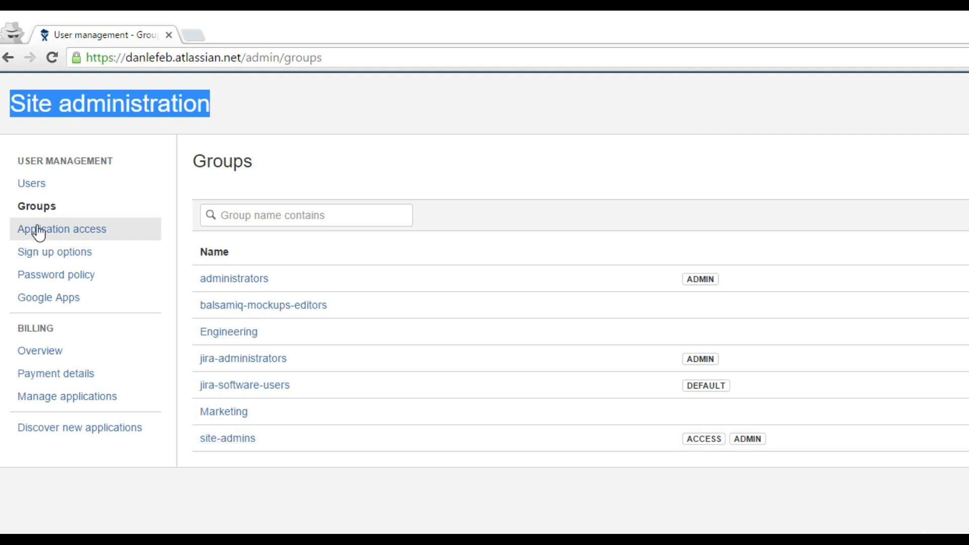
Step: Delete the Engineering group, confirming on the Confirm group deletion page
click(38, 207)
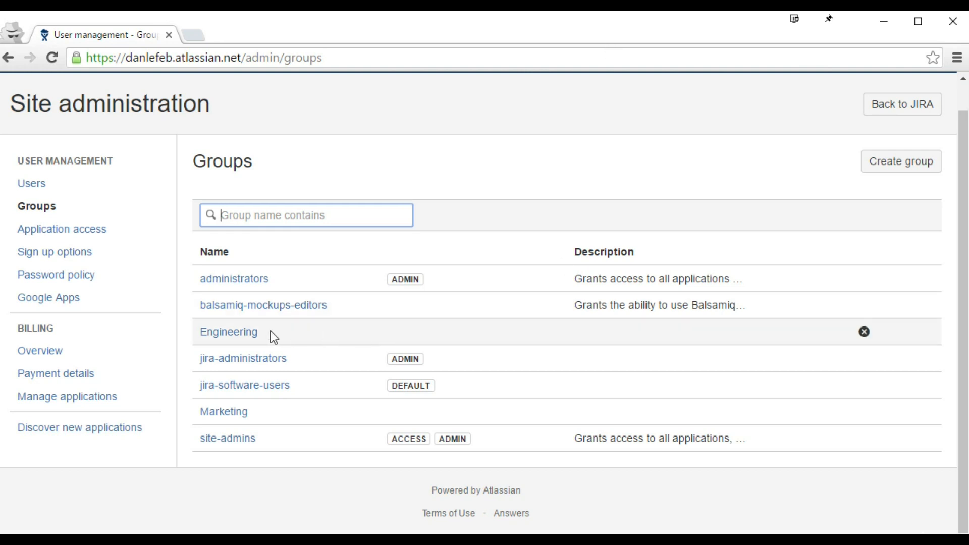
click(865, 332)
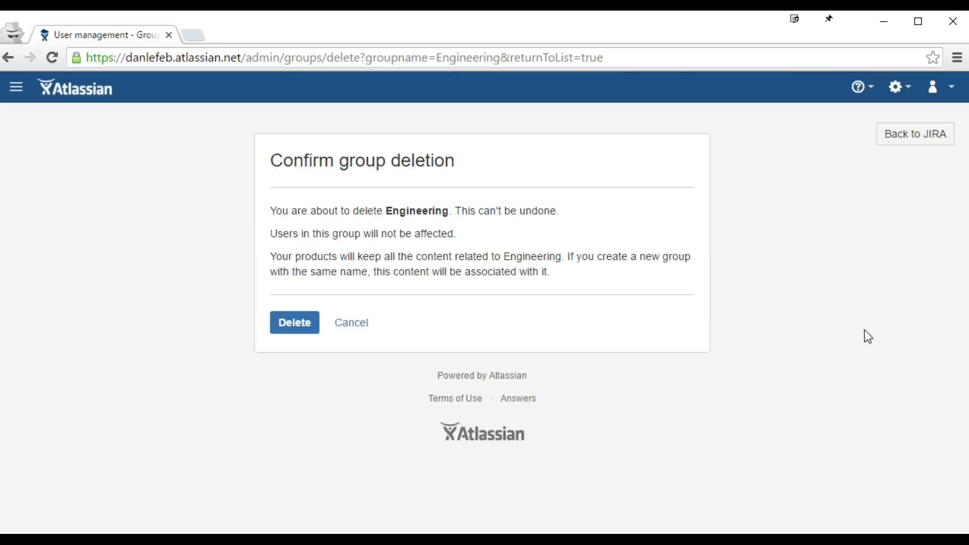
drag(273, 237, 457, 237)
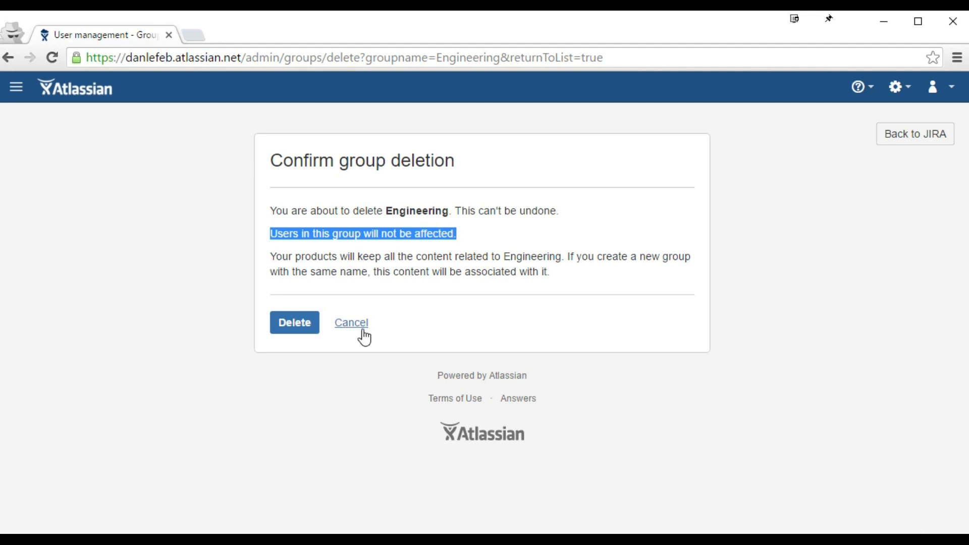
click(307, 329)
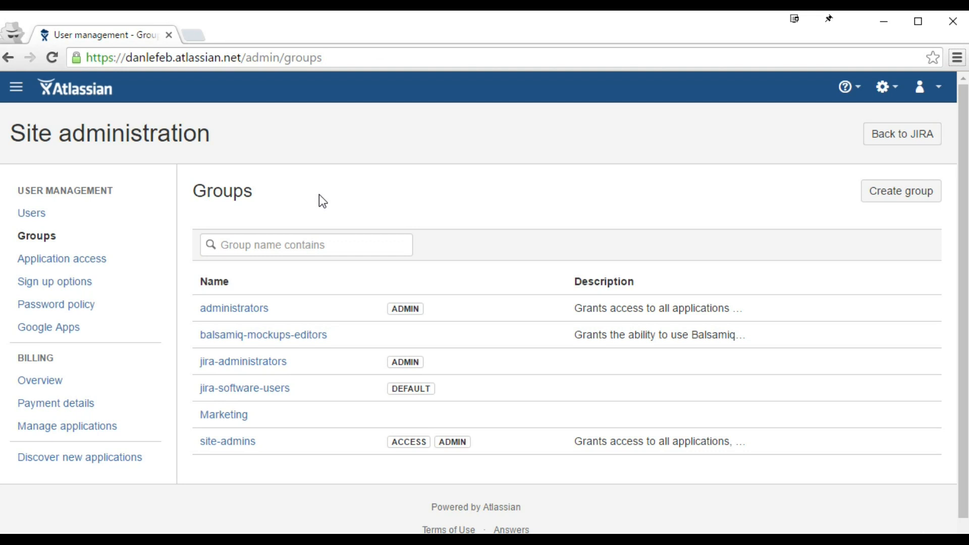
Step: Open Application access and highlight the JIRA Software license usage count
click(83, 266)
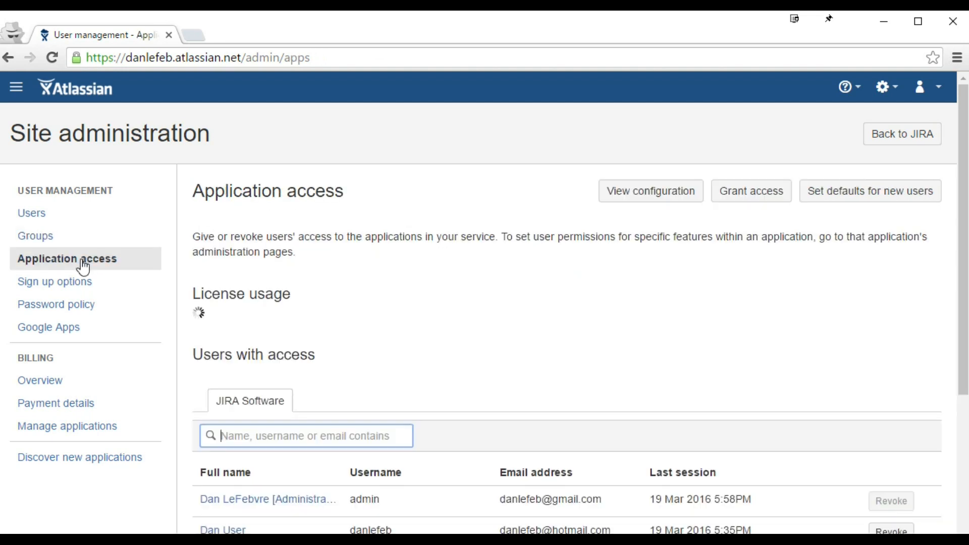
scroll(412, 289, down, 5)
scroll(413, 290, up, 3)
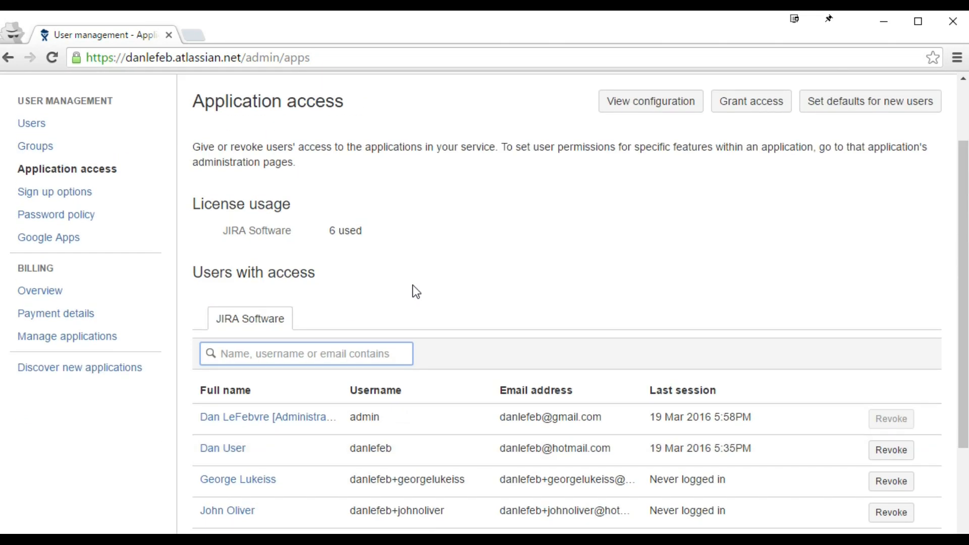
click(365, 235)
drag(223, 231, 363, 226)
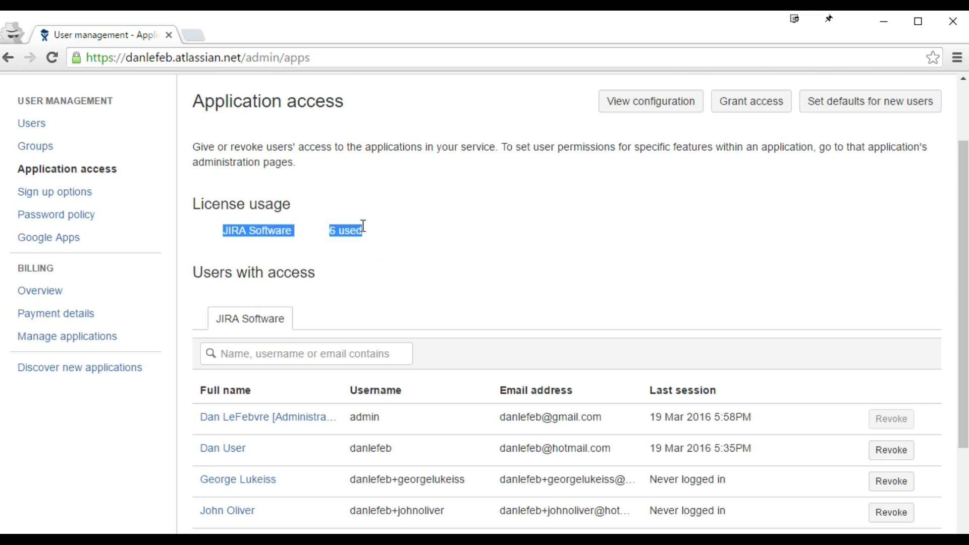
scroll(451, 260, down, 3)
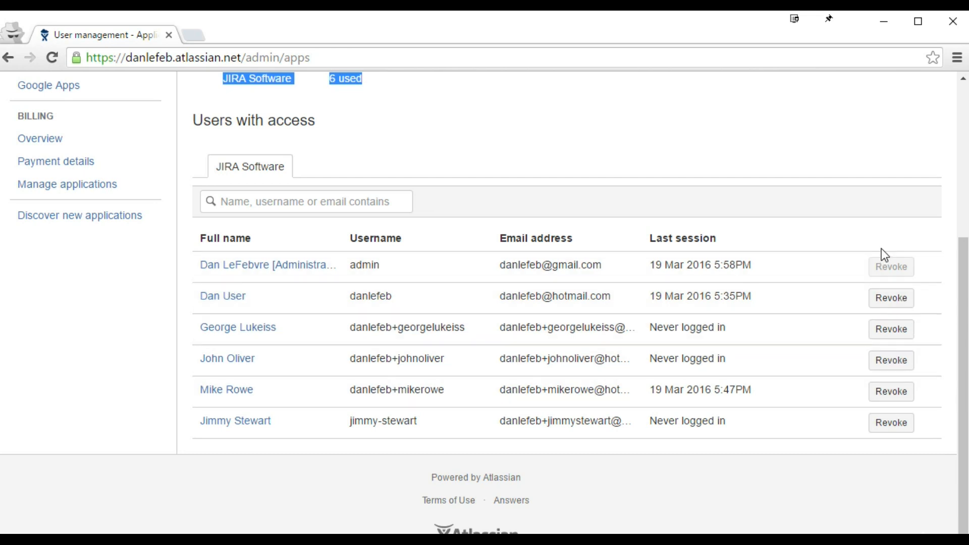
scroll(644, 295, up, 3)
scroll(649, 301, down, 2)
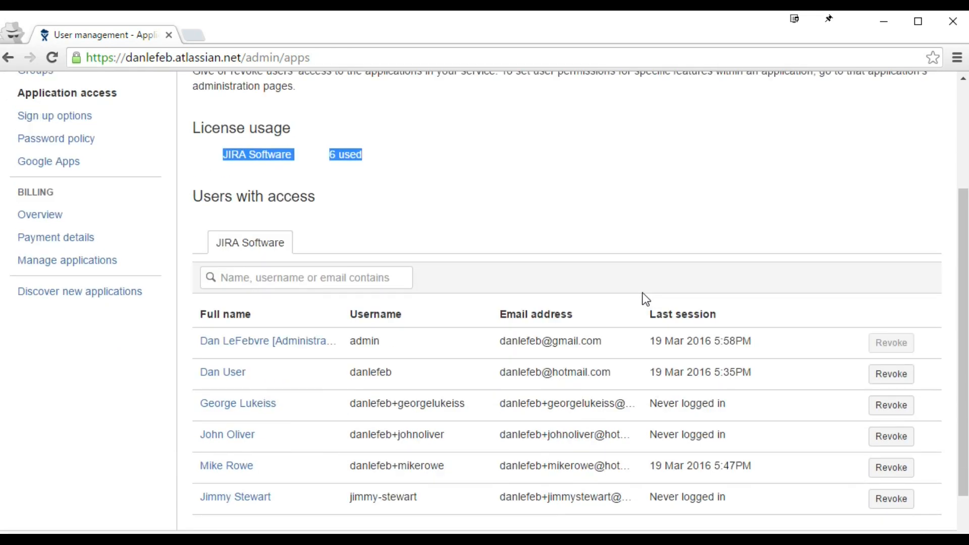
Step: Revoke one user's JIRA Software access and check that usage now reads 5 used
click(887, 468)
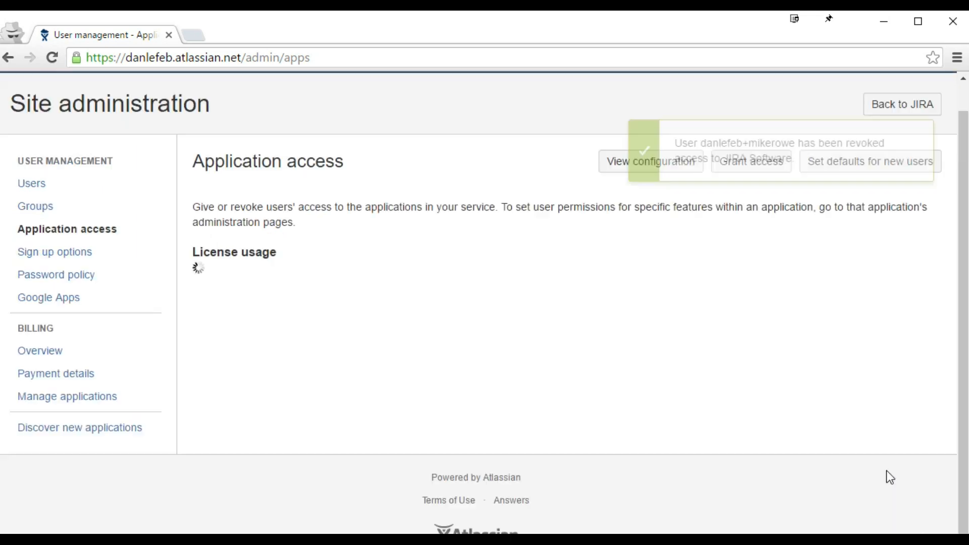
scroll(634, 355, down, 3)
drag(329, 139, 365, 137)
click(365, 137)
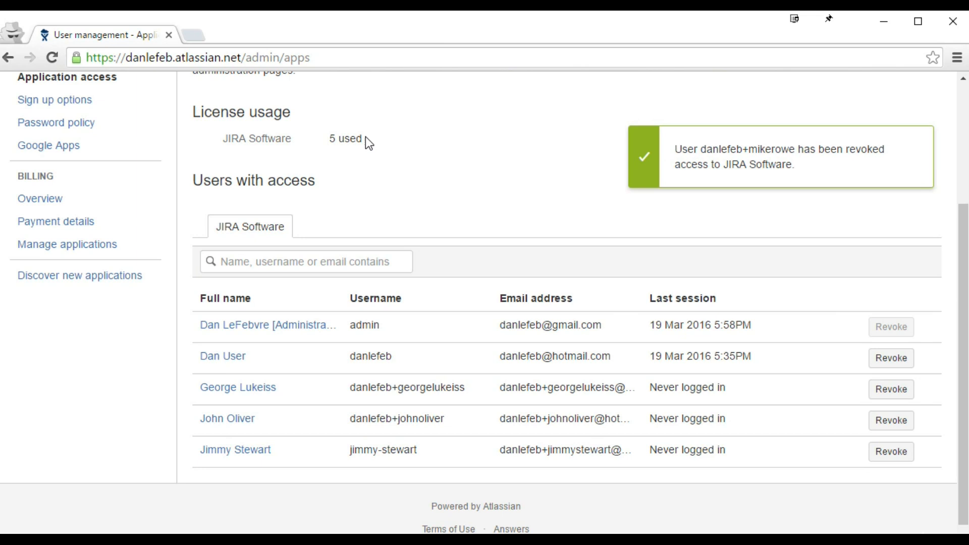
scroll(387, 218, up, 2)
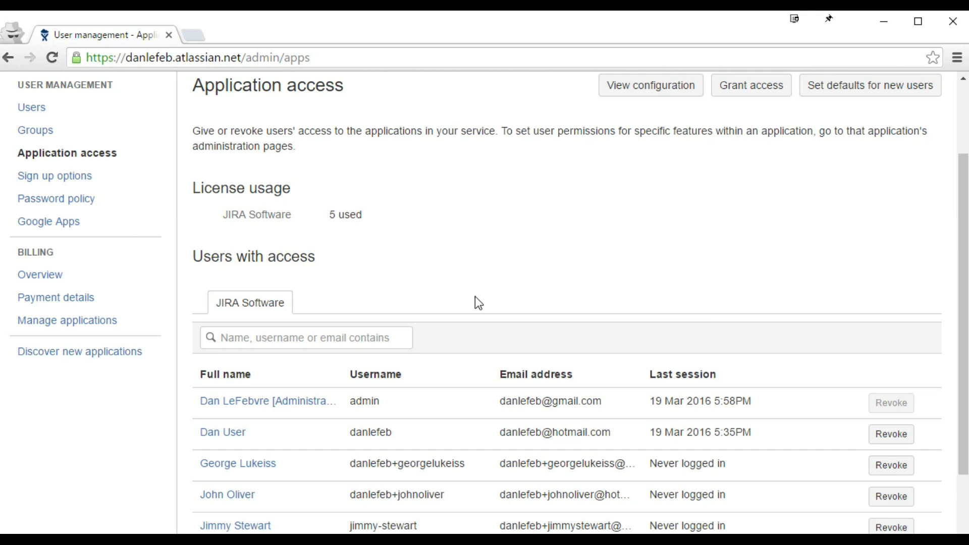
drag(364, 215, 327, 216)
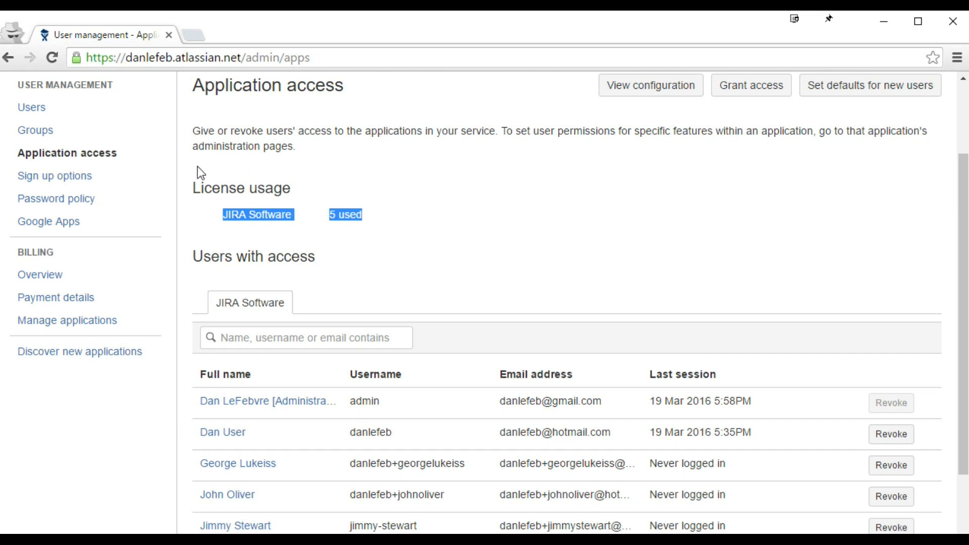
Step: Review the Password policy and Sign up options pages, then go to Manage applications
click(82, 205)
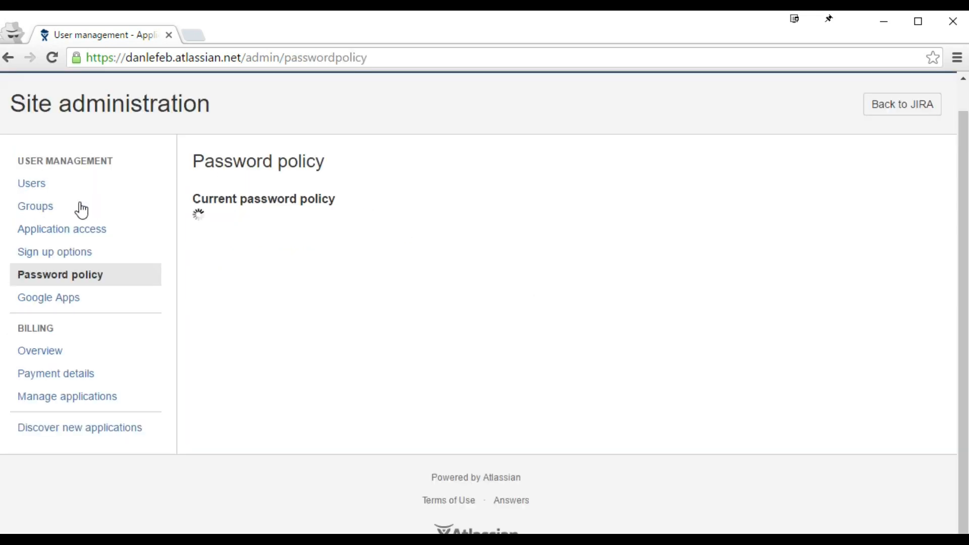
click(102, 259)
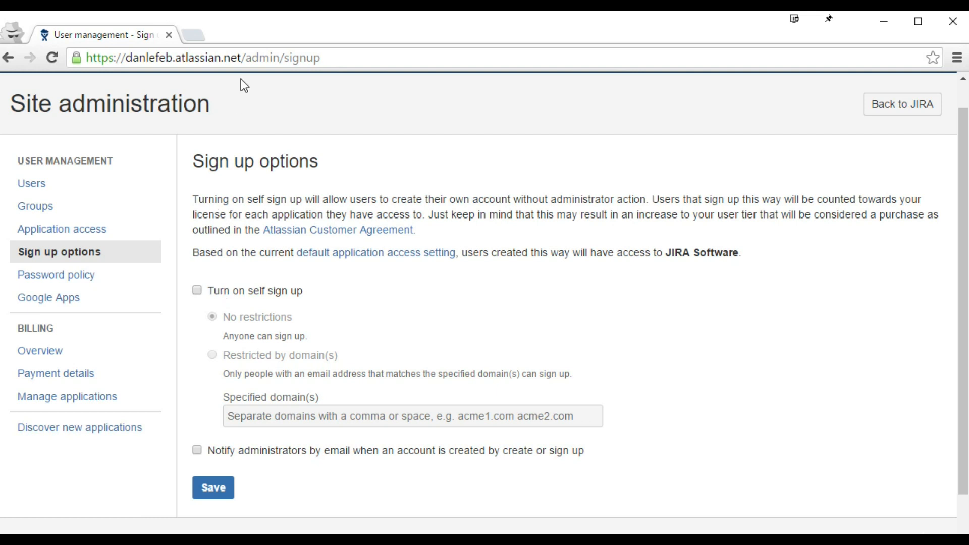
click(250, 57)
drag(246, 57, 83, 52)
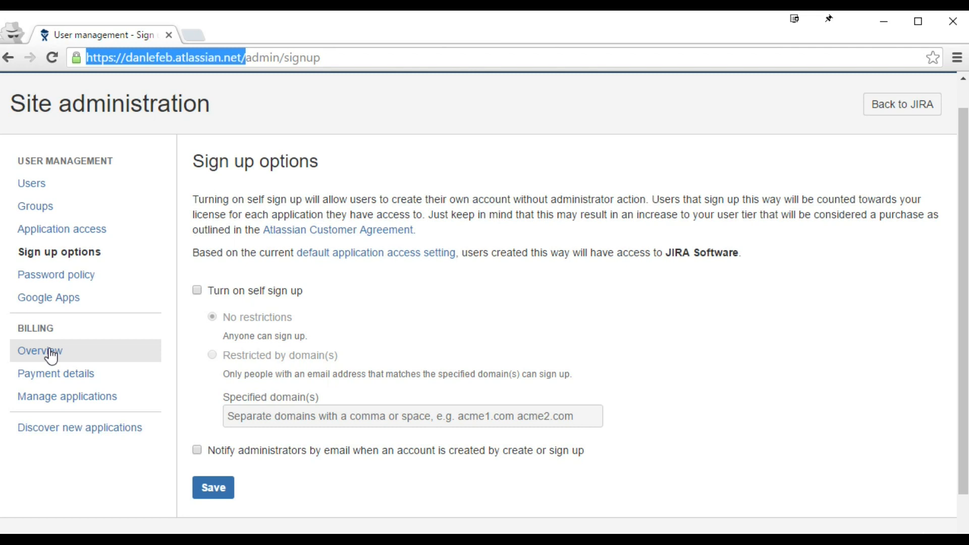
click(26, 400)
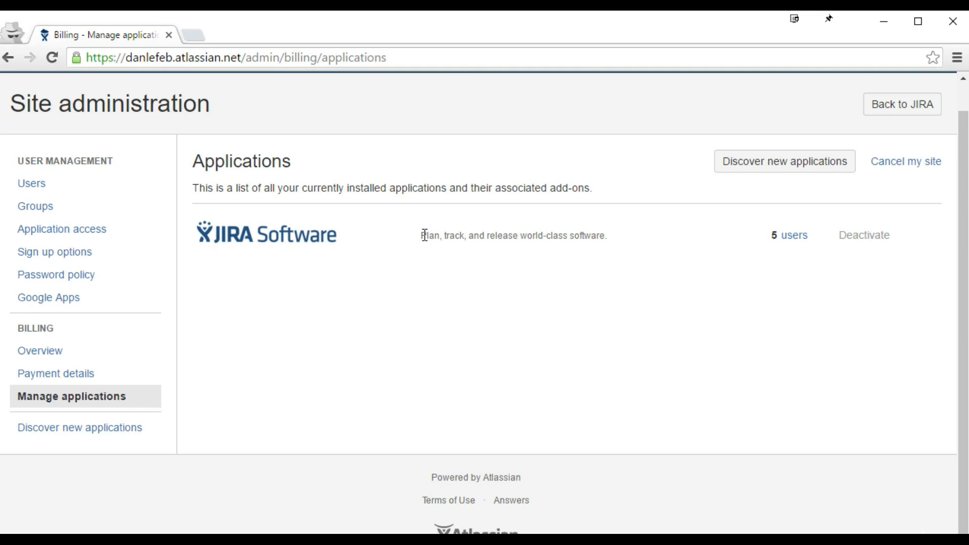
Step: Browse the Discover new applications page and highlight the JIRA Service Desk heading
click(96, 429)
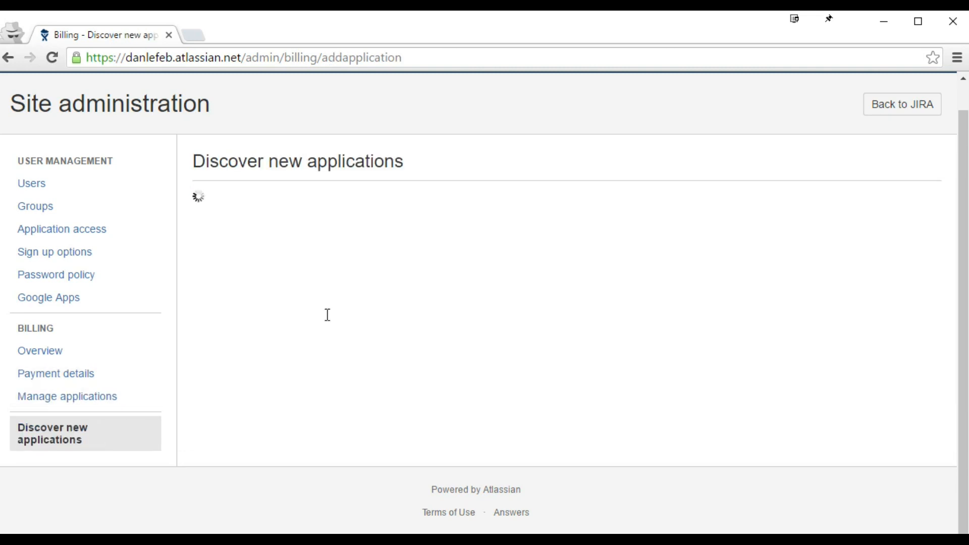
scroll(331, 313, down, 15)
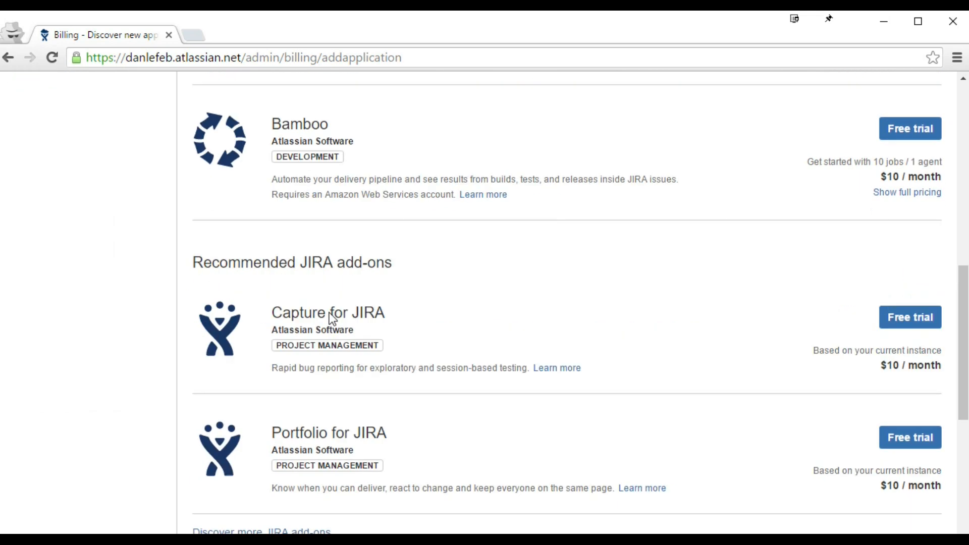
scroll(329, 313, down, 3)
scroll(329, 313, up, 15)
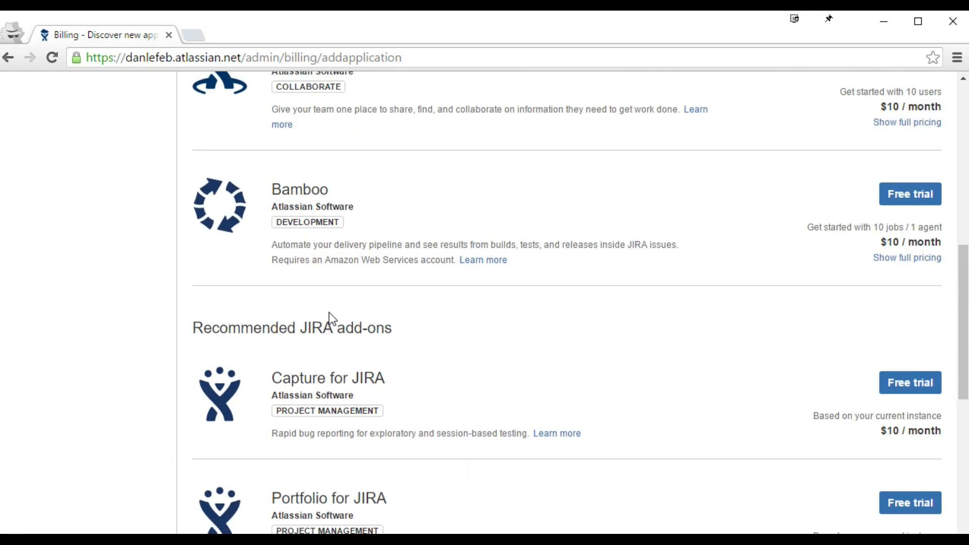
scroll(332, 319, up, 4)
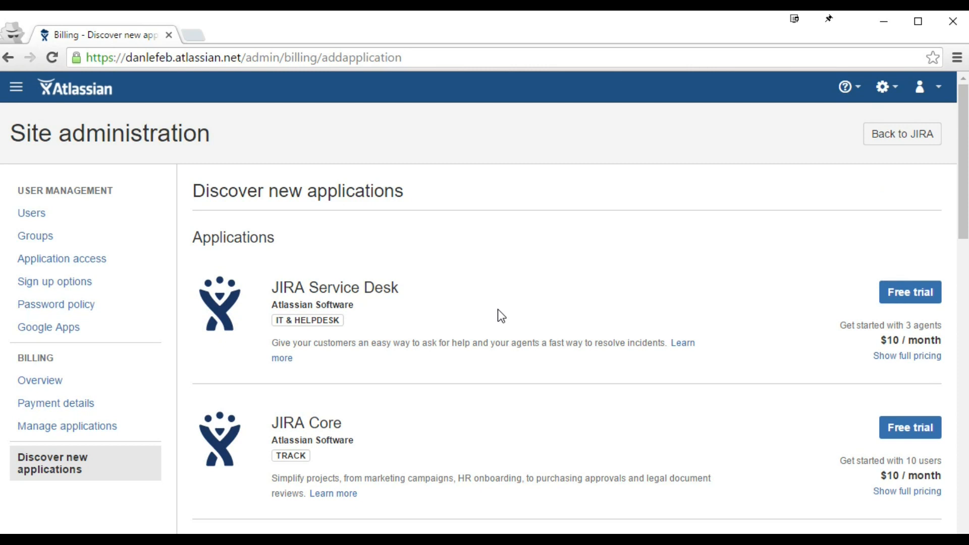
drag(407, 291, 277, 294)
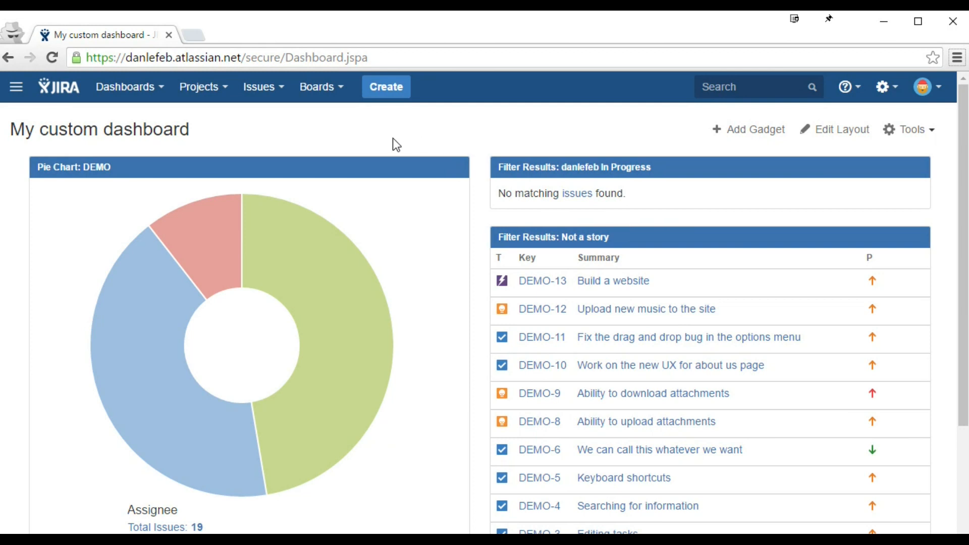
Step: Choose Create project from the Projects menu to see the project templates
click(201, 86)
click(202, 313)
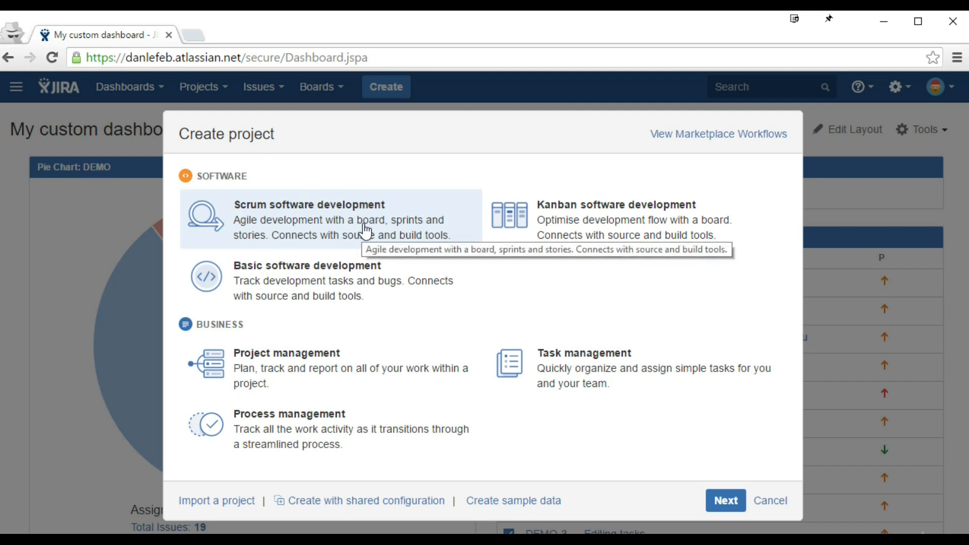
Step: Preview the Scrum, Process management and Kanban software development project types, returning to the list each time
click(719, 499)
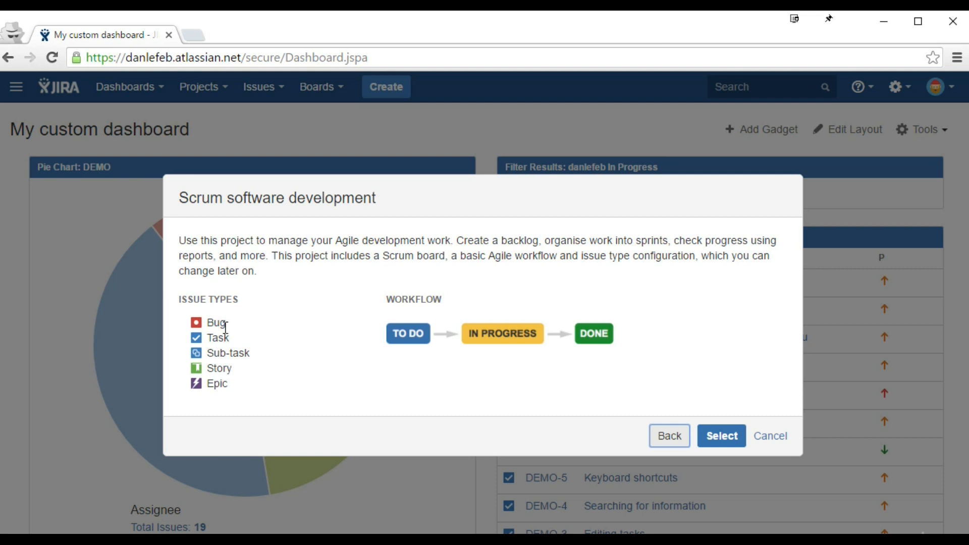
click(667, 443)
click(277, 425)
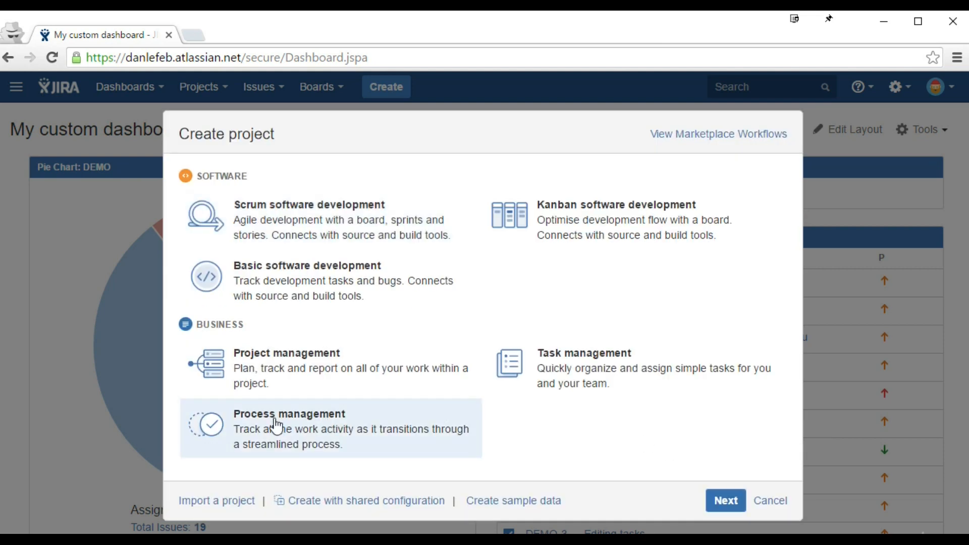
click(707, 504)
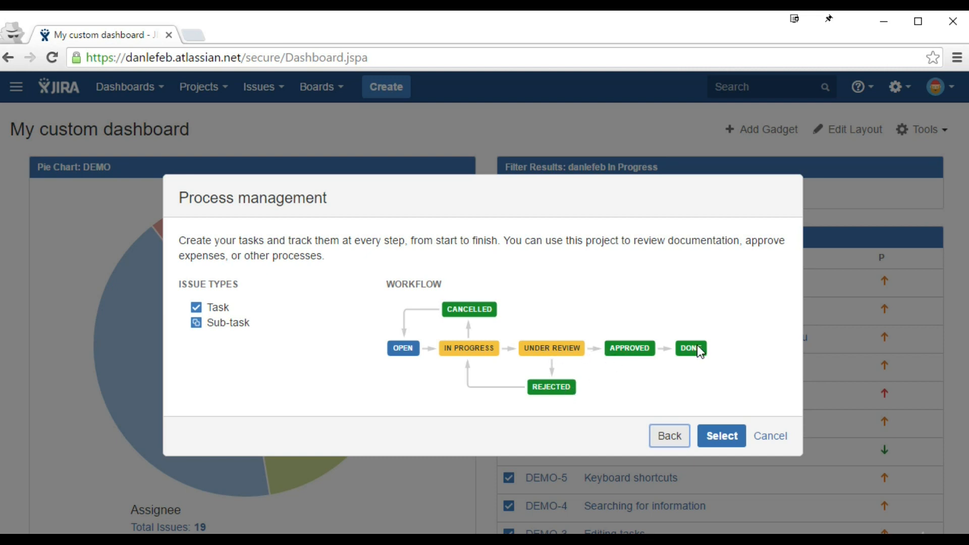
click(683, 438)
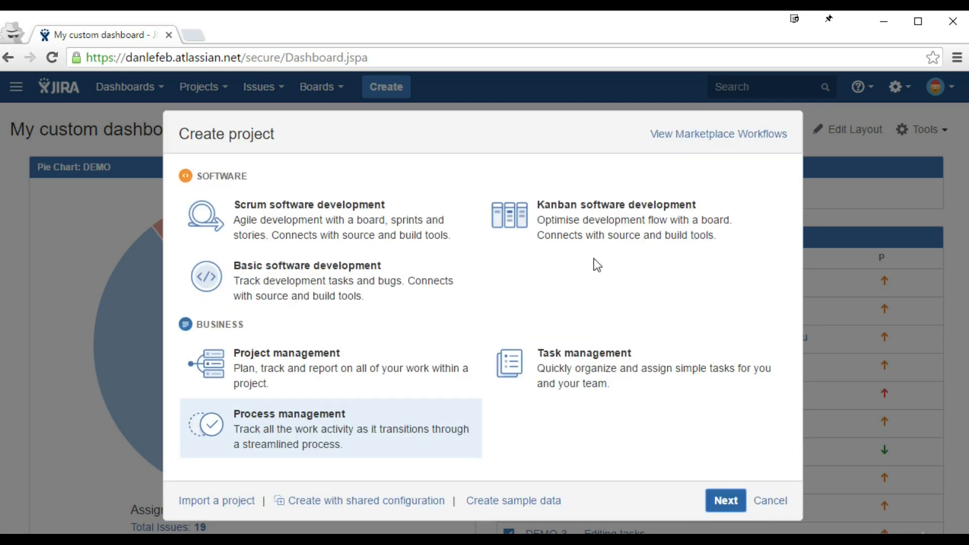
click(595, 234)
click(721, 500)
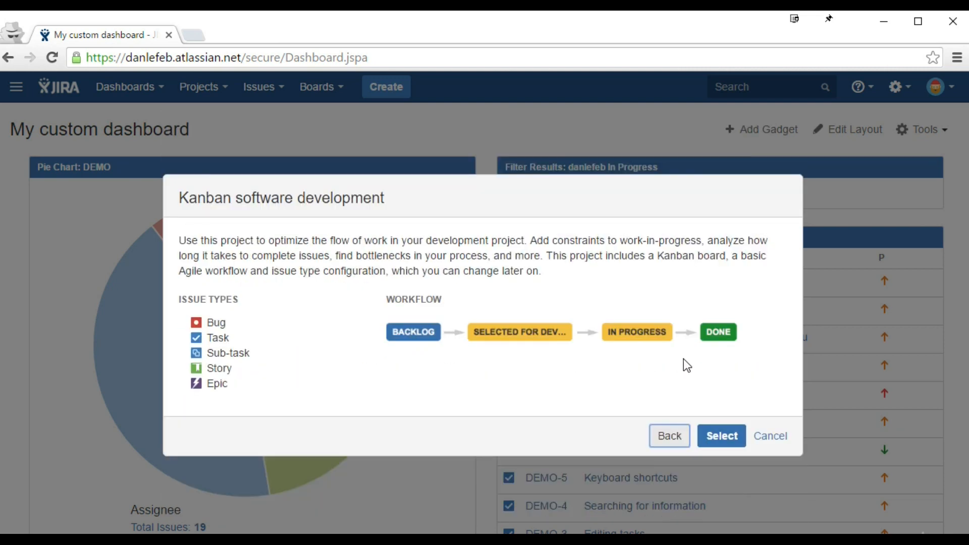
click(683, 440)
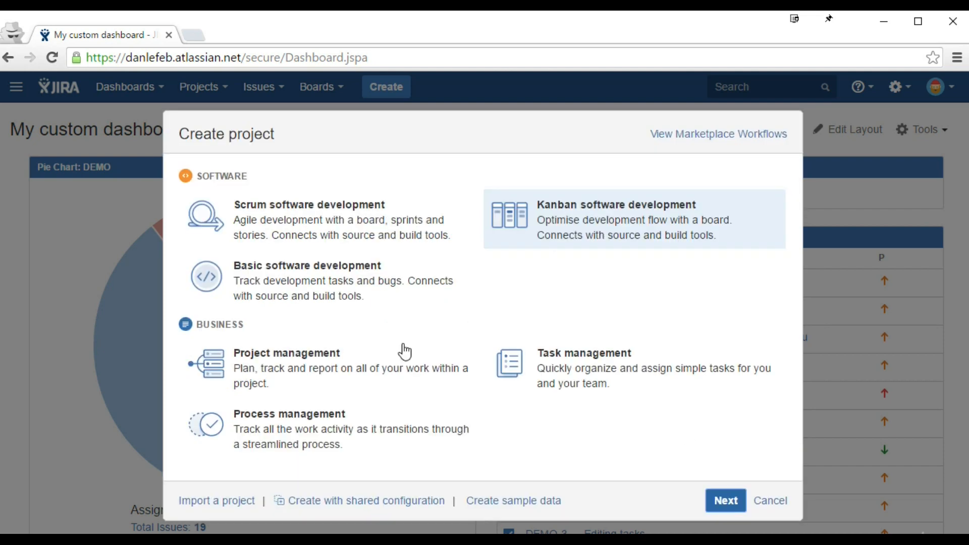
Step: Preview the Basic software development and Project management types, then show Task management's details
click(356, 291)
click(727, 501)
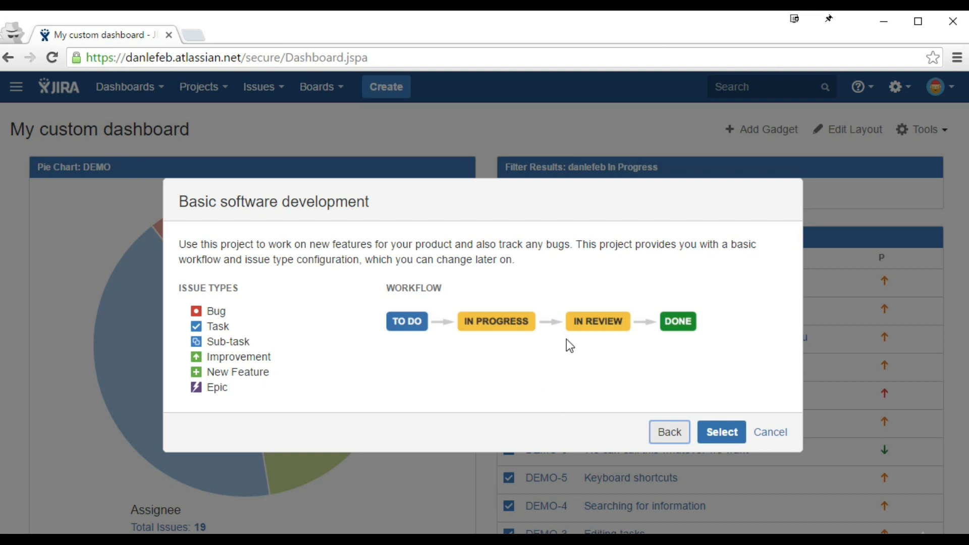
click(670, 432)
click(344, 361)
click(710, 501)
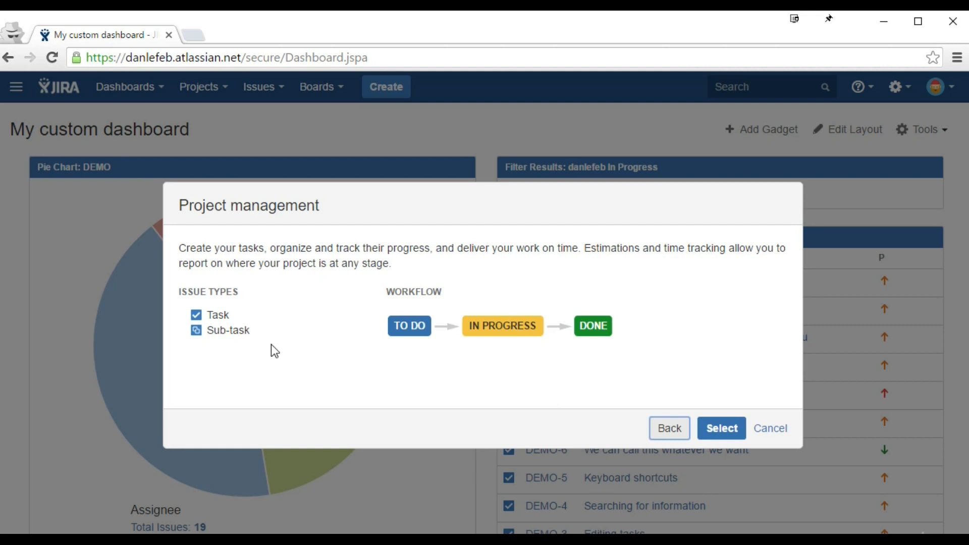
click(676, 431)
click(581, 384)
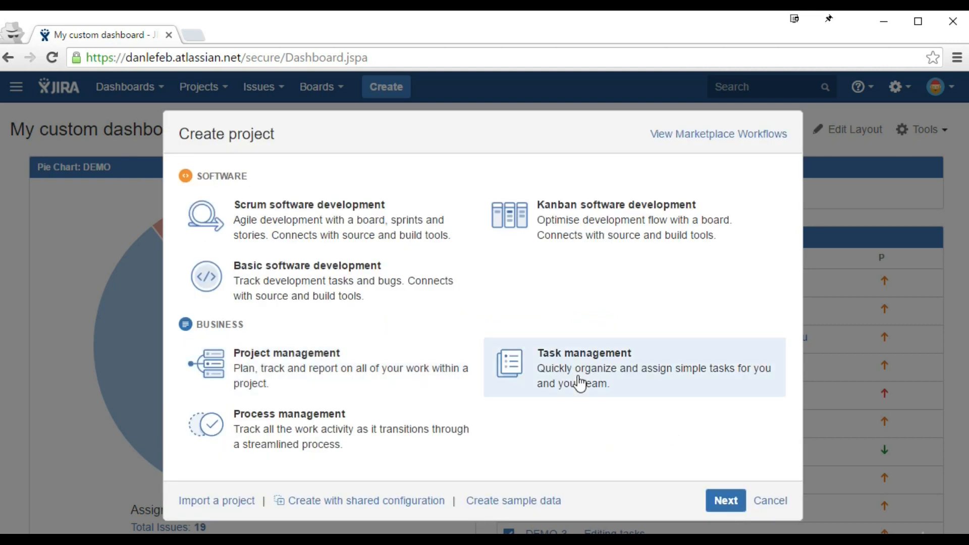
click(725, 501)
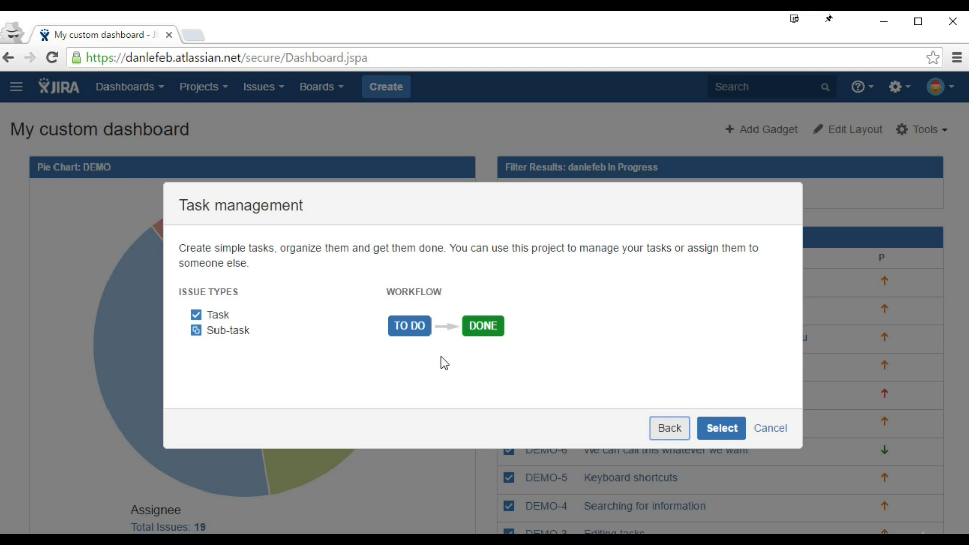
Step: Create a Task management project named TASK with project key TASK
click(721, 429)
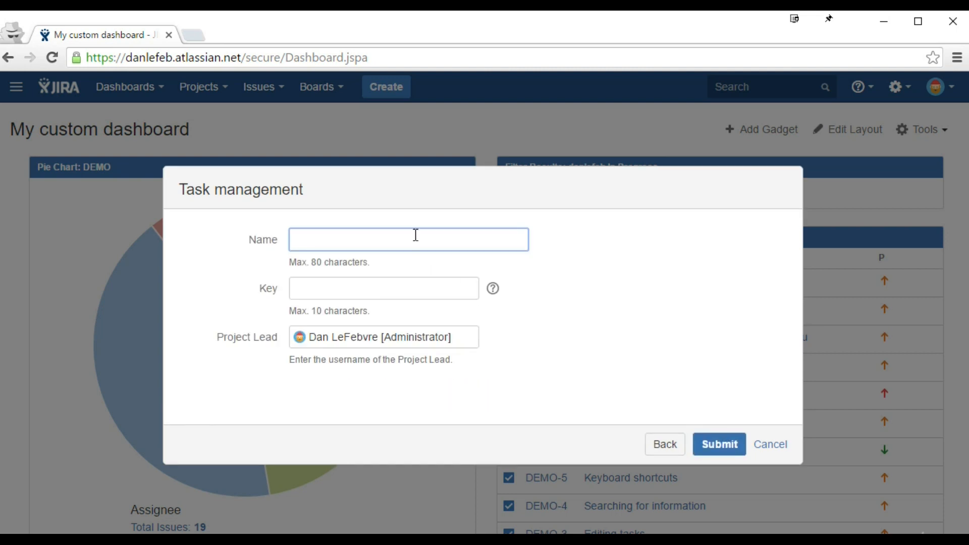
text(TASK)
click(379, 286)
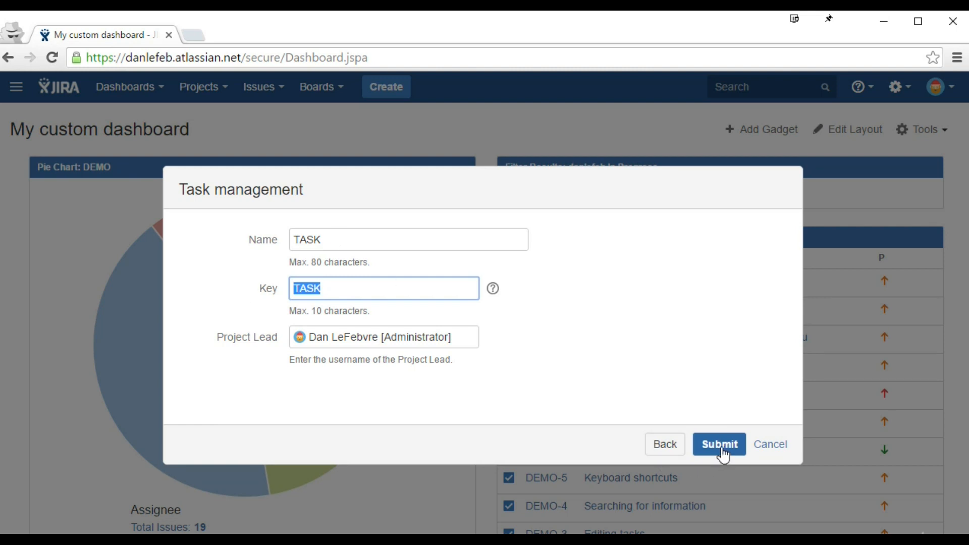
click(723, 453)
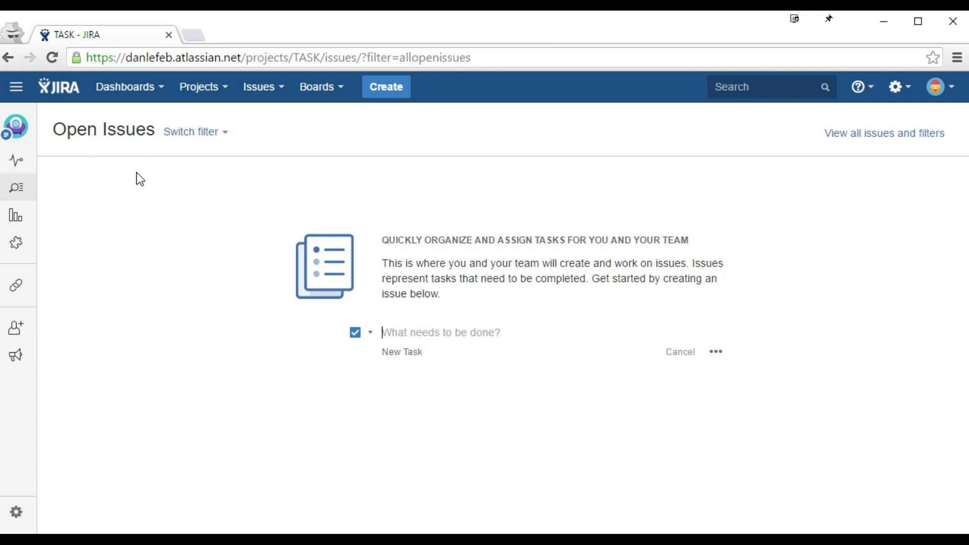
Step: View the TASK project's summary page, then open and dismiss the Projects list
click(27, 166)
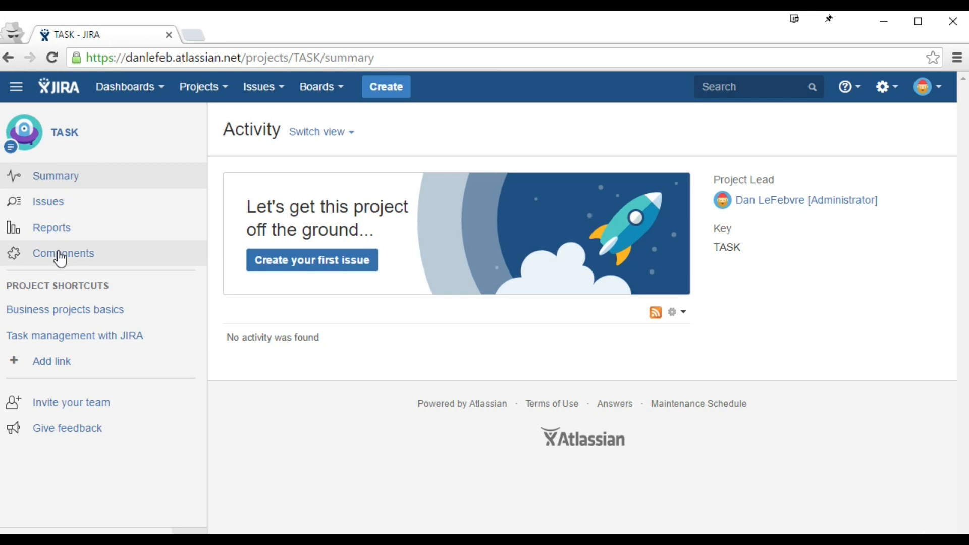
click(212, 91)
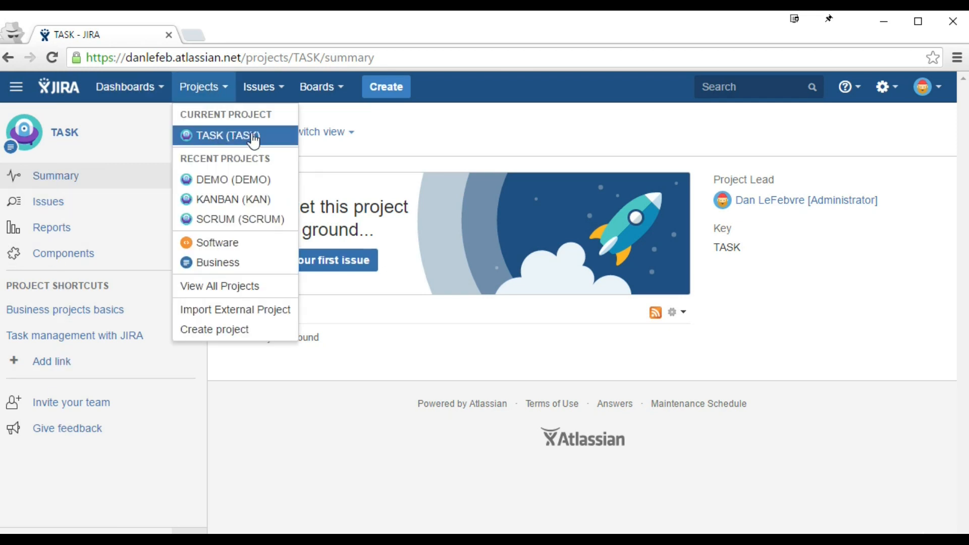
click(469, 130)
key(alt)
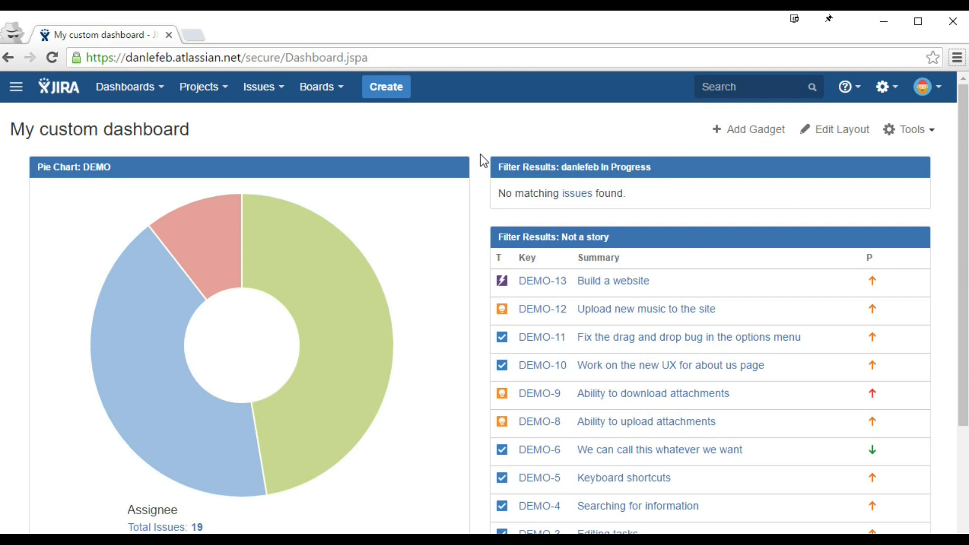
Step: Open the TASK (TASK) project from the Projects list and collapse its sidebar
click(214, 92)
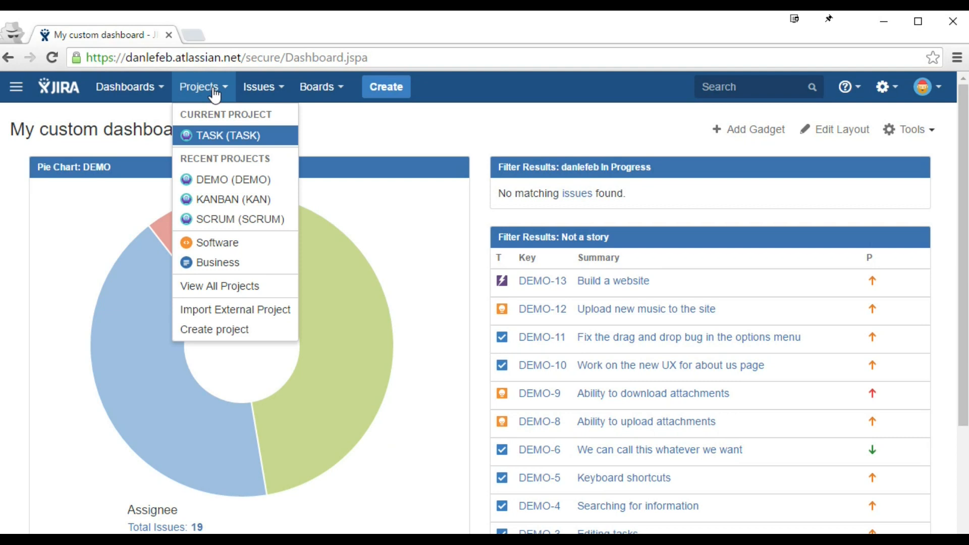
click(234, 136)
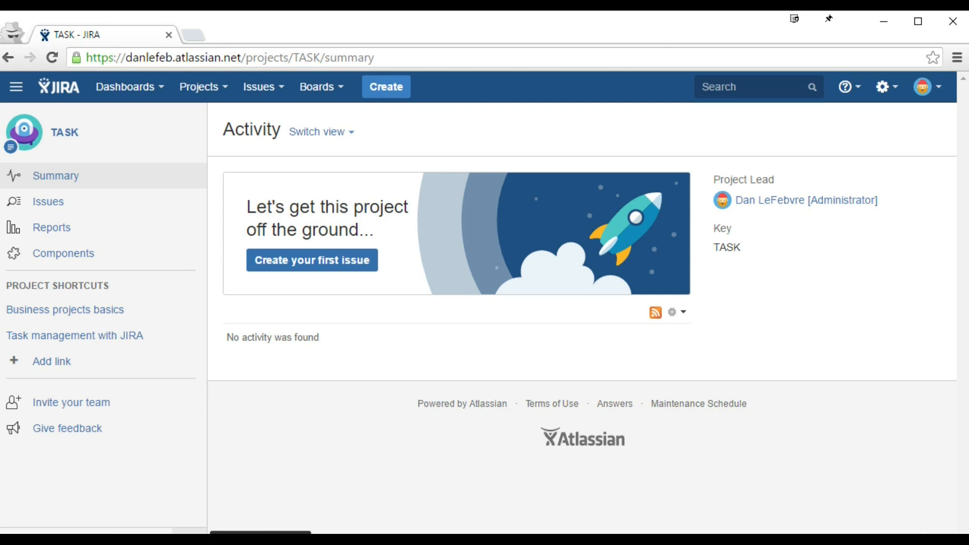
click(192, 531)
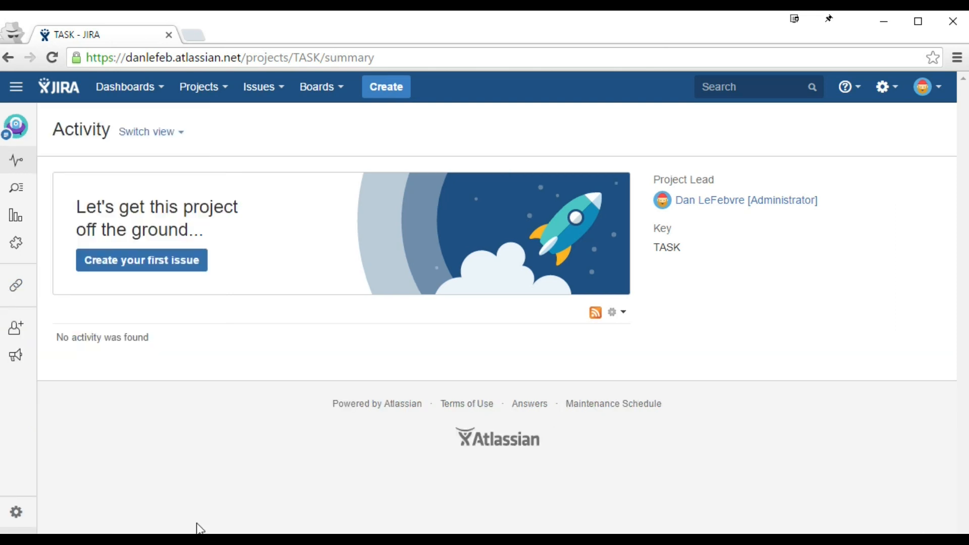
Step: Review the TASK project settings summary from top to bottom, then start creating a new issue
click(17, 513)
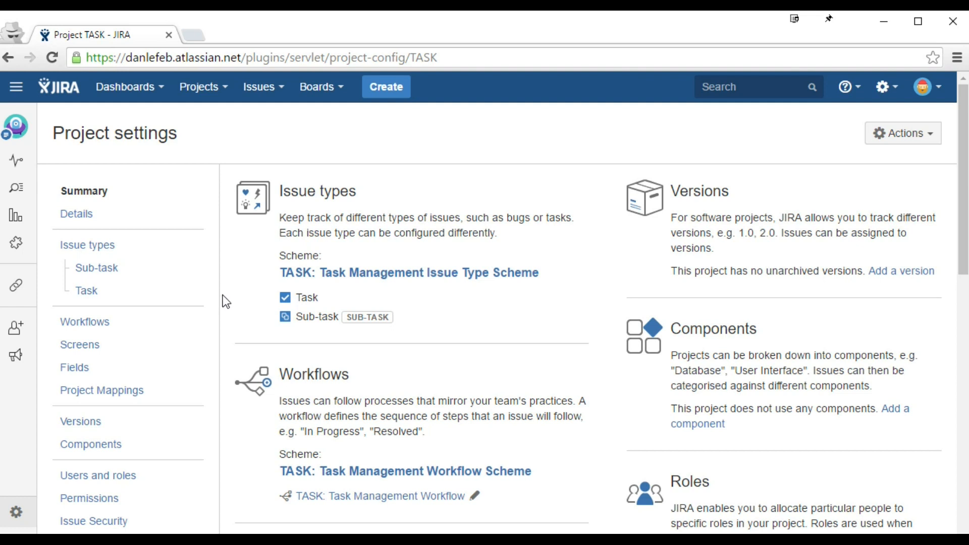
scroll(219, 297, down, 2)
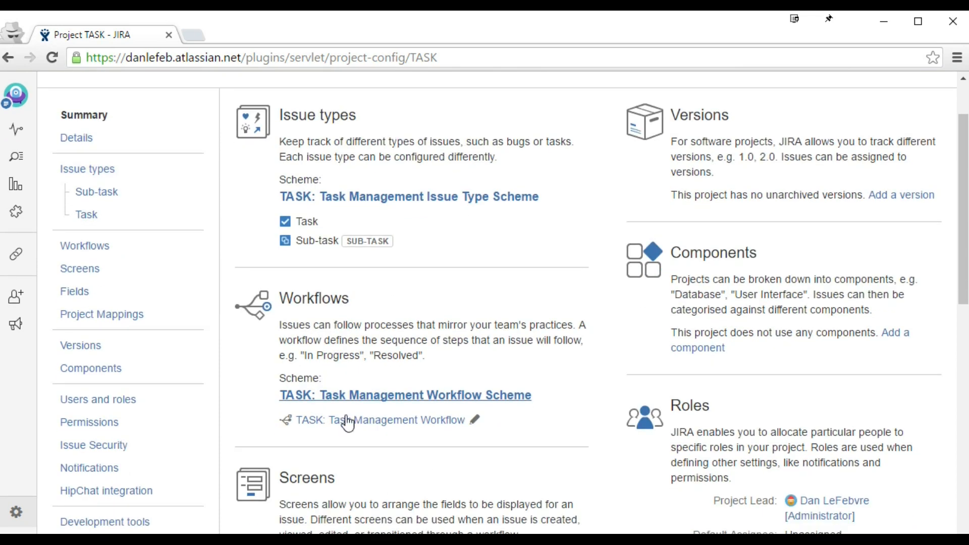
scroll(353, 488, down, 6)
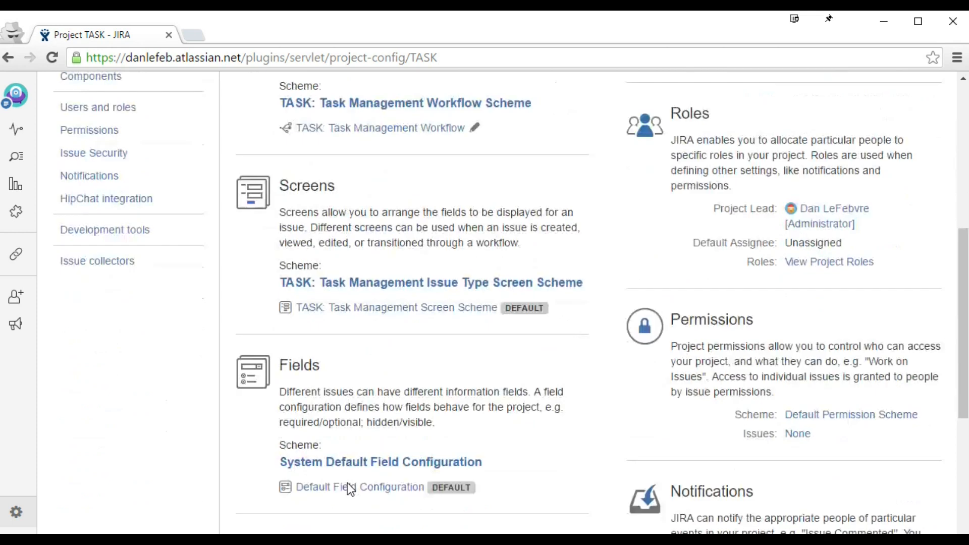
scroll(348, 483, up, 7)
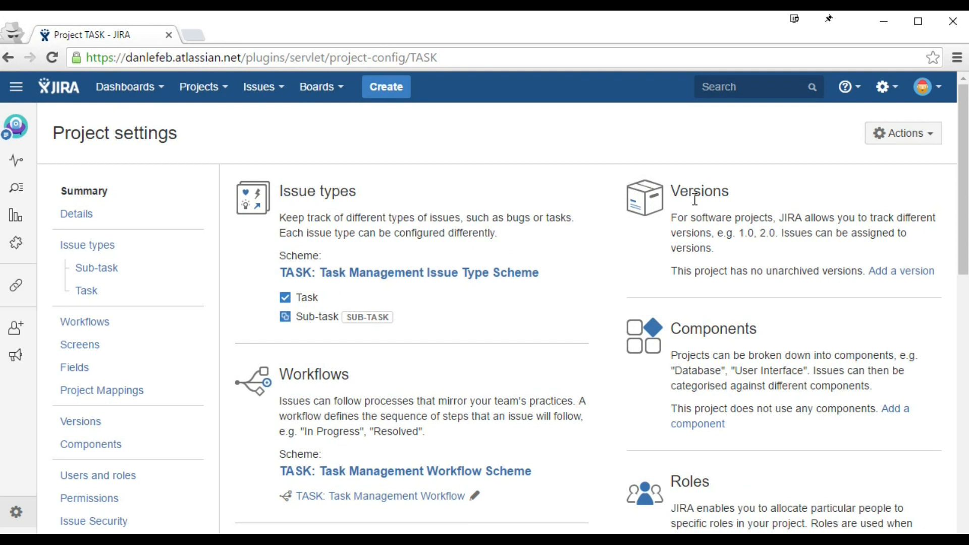
drag(672, 271, 863, 272)
click(727, 266)
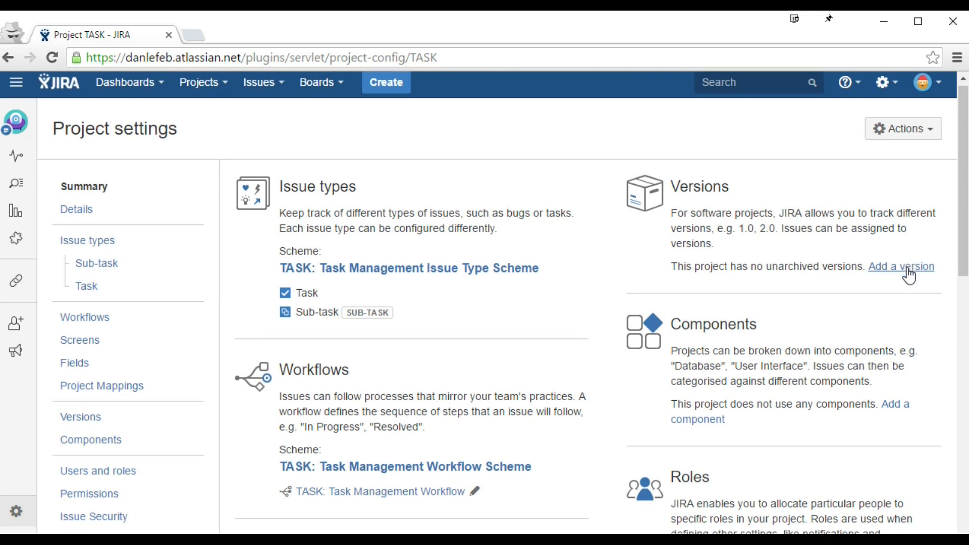
scroll(909, 275, down, 3)
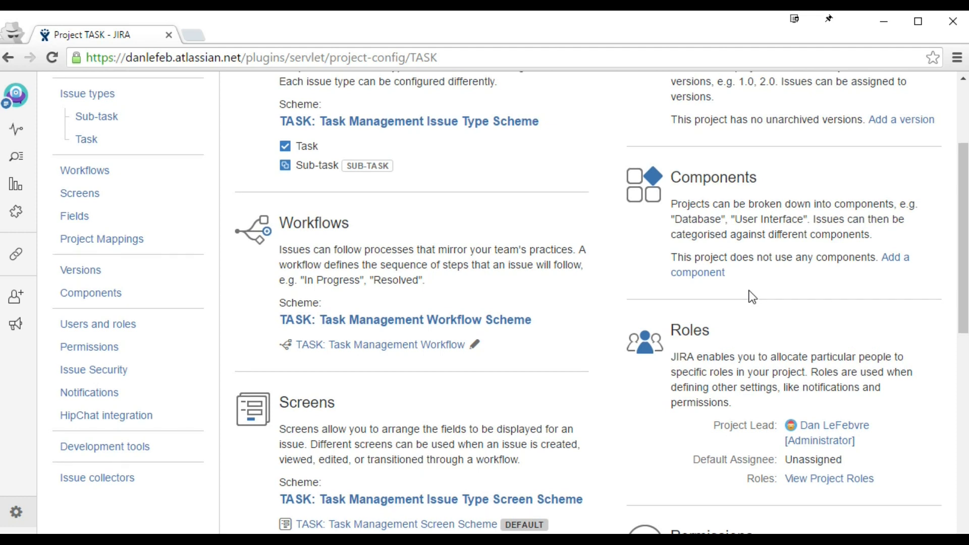
scroll(752, 296, up, 3)
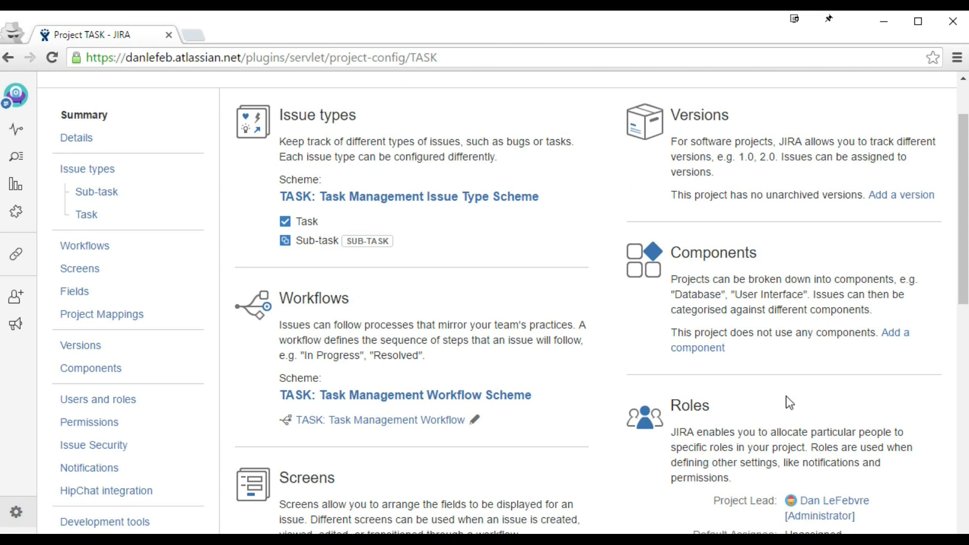
scroll(780, 391, down, 7)
scroll(768, 369, up, 3)
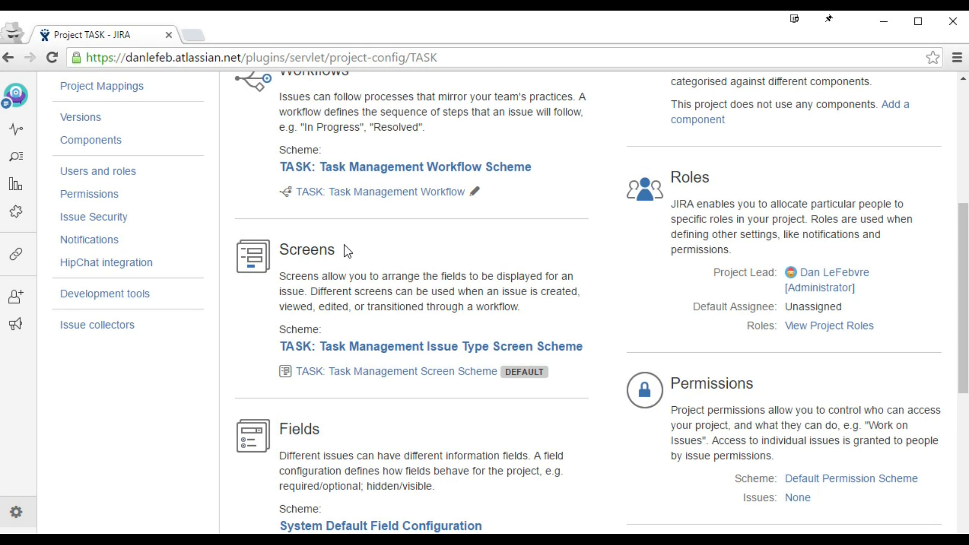
scroll(347, 251, up, 6)
click(380, 86)
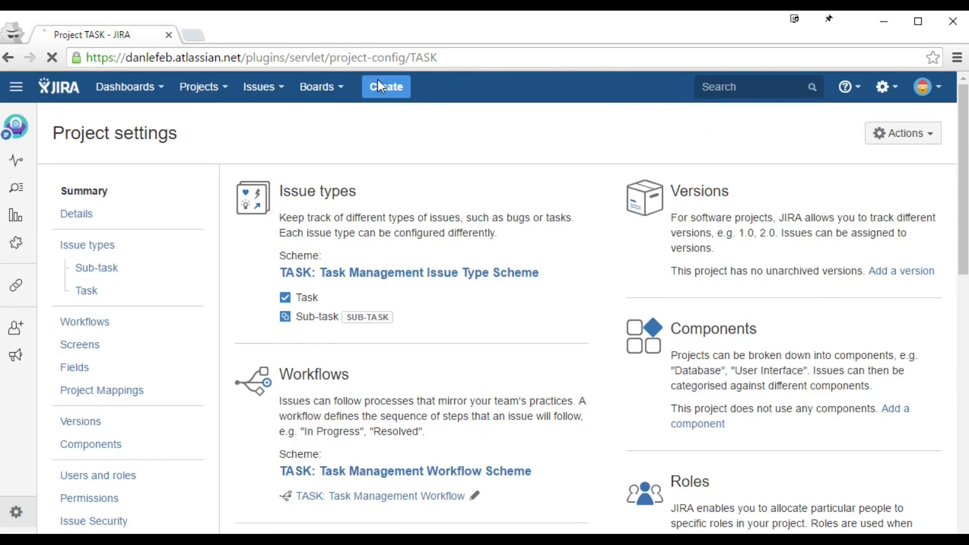
click(331, 281)
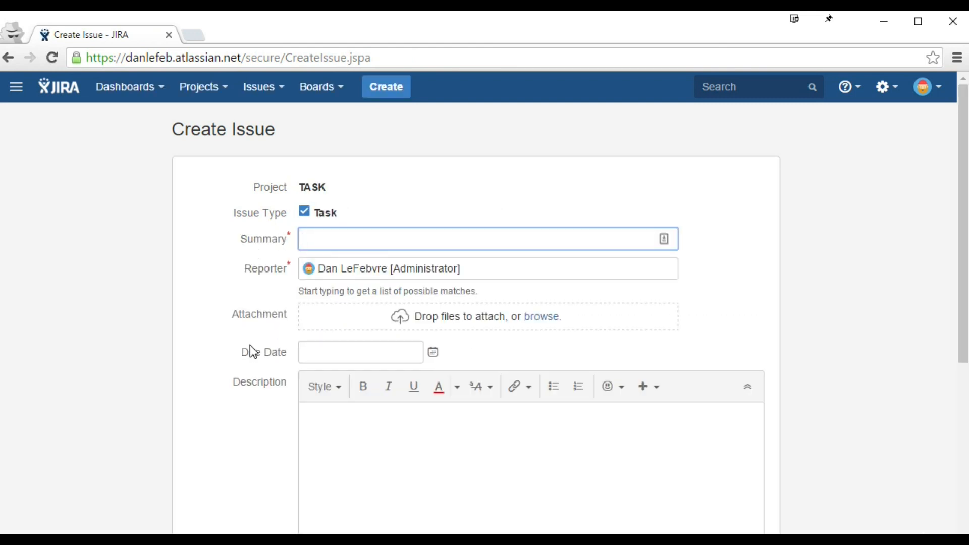
scroll(262, 383, down, 3)
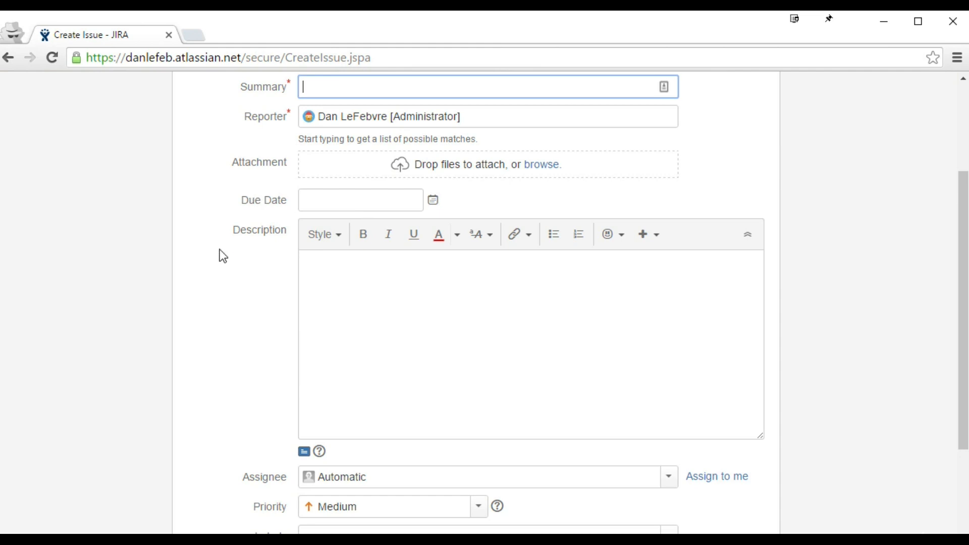
click(8, 57)
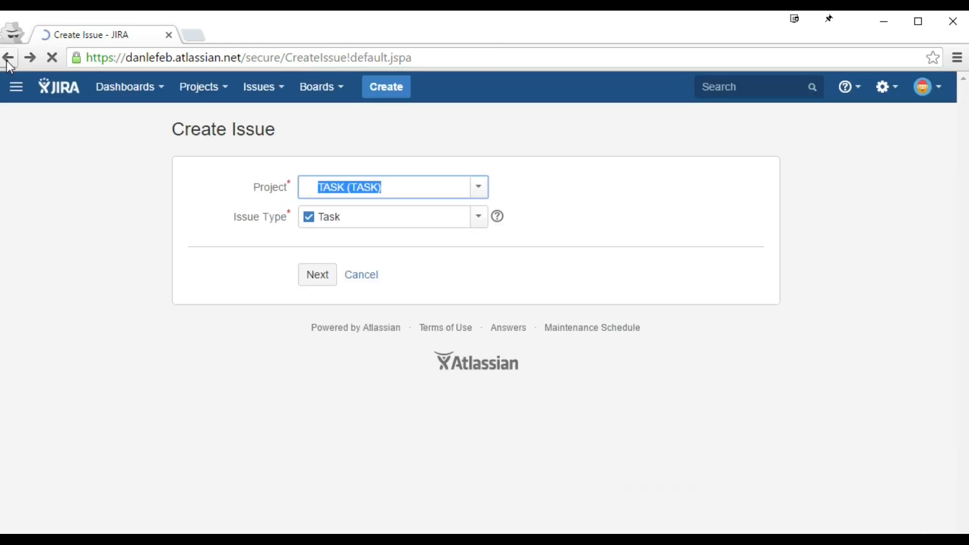
click(8, 60)
scroll(421, 227, down, 5)
scroll(421, 233, down, 3)
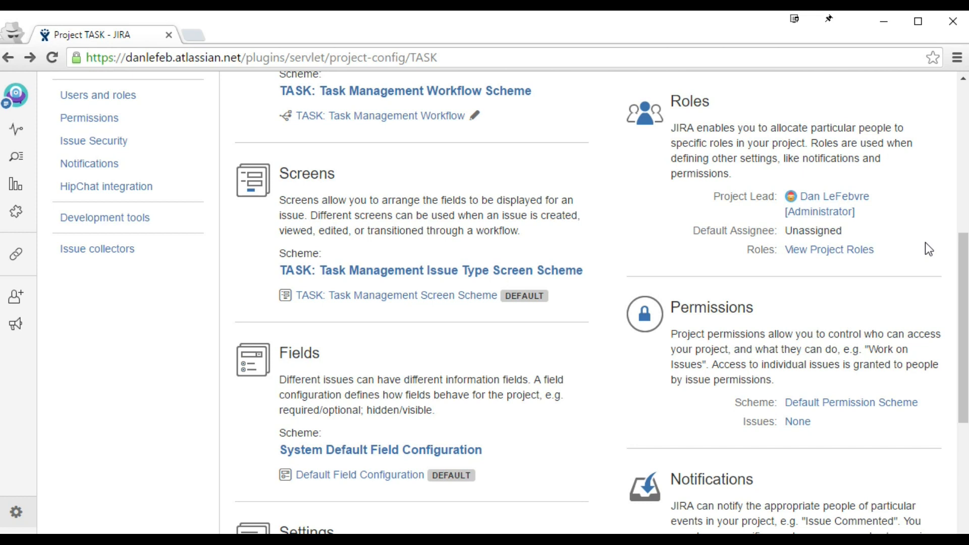
scroll(924, 245, down, 1)
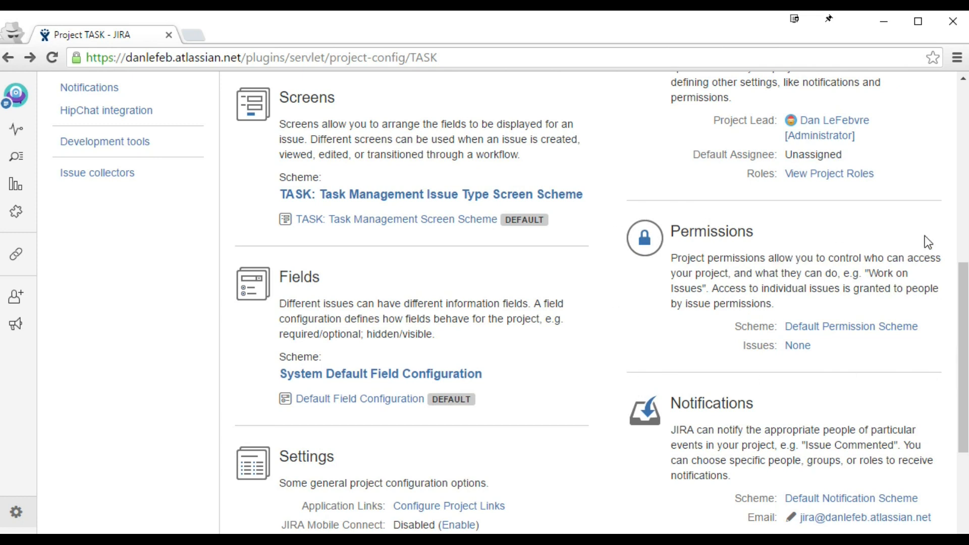
scroll(641, 215, up, 1)
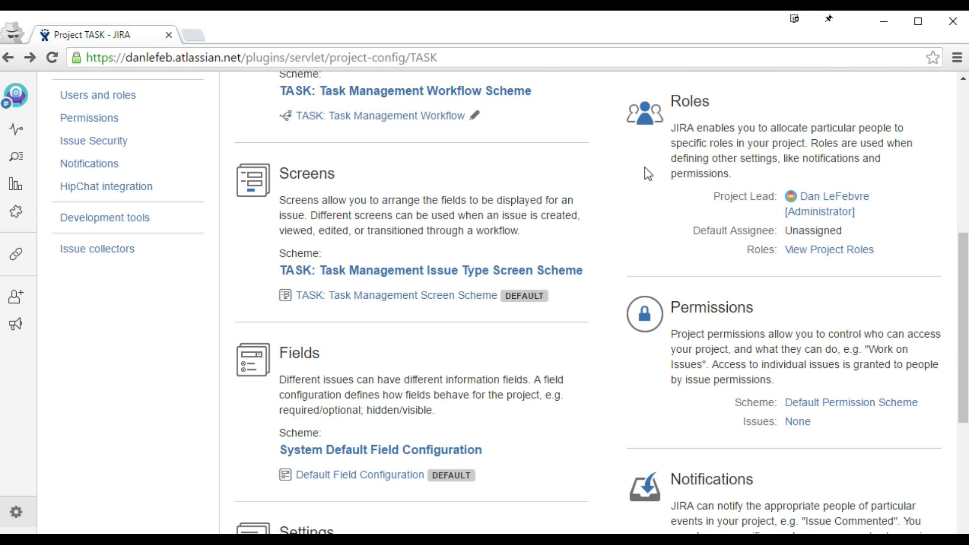
scroll(644, 168, down, 2)
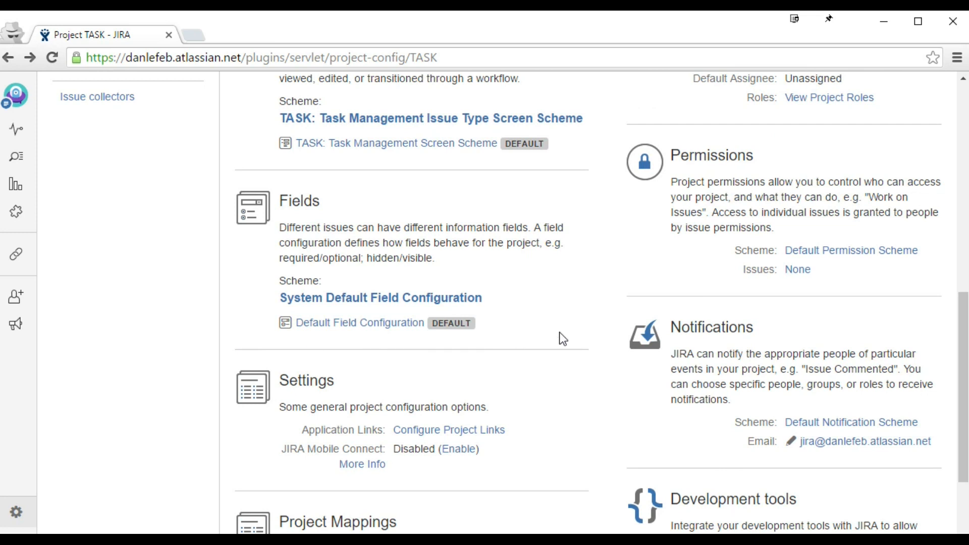
scroll(595, 317, up, 1)
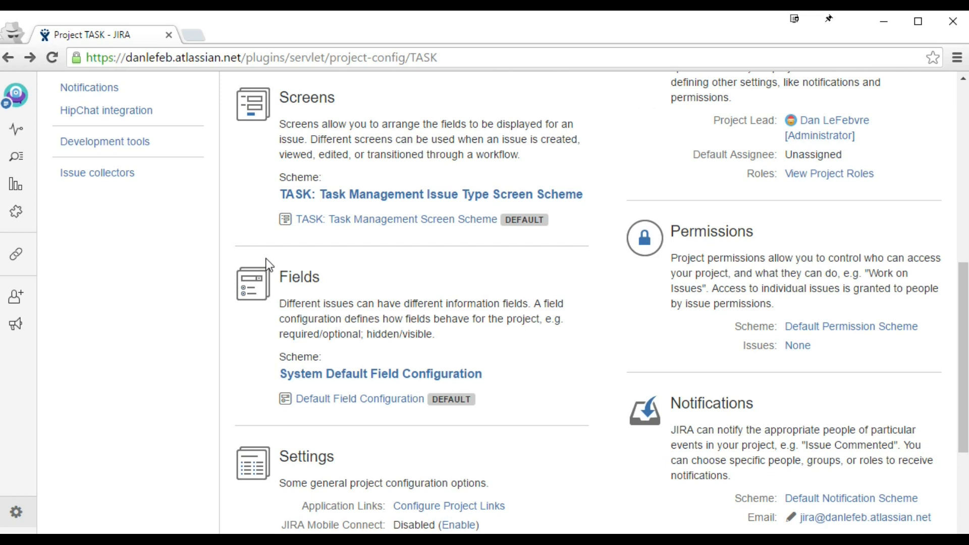
scroll(267, 263, up, 3)
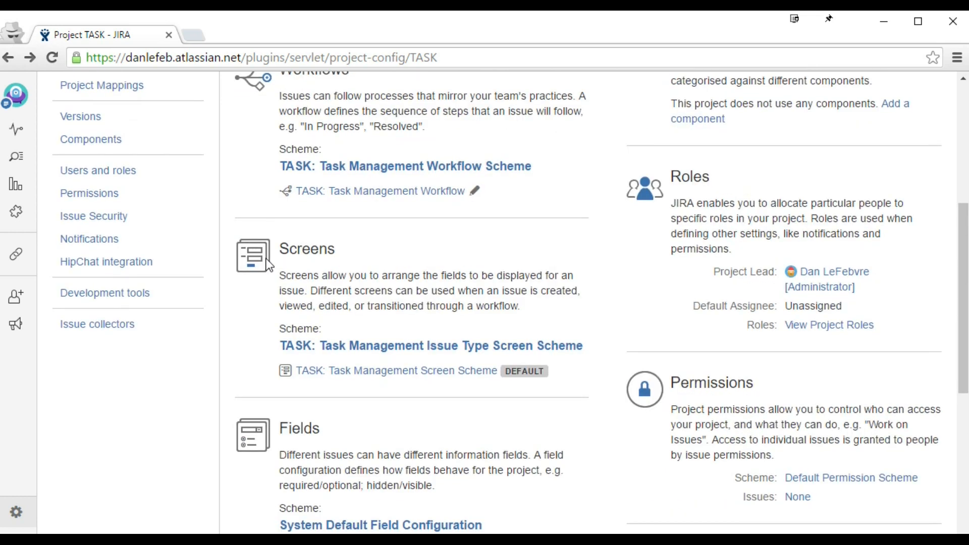
scroll(269, 265, down, 2)
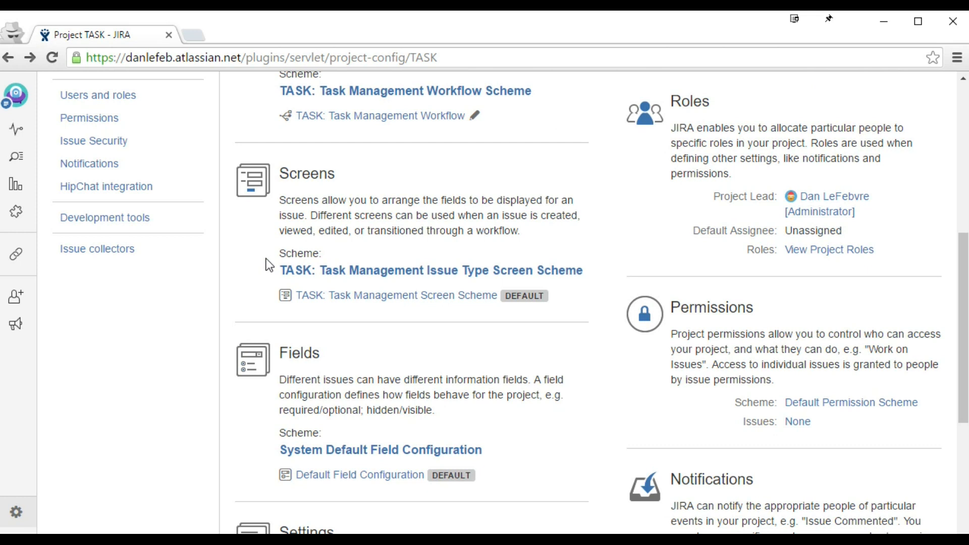
click(267, 260)
scroll(229, 365, down, 5)
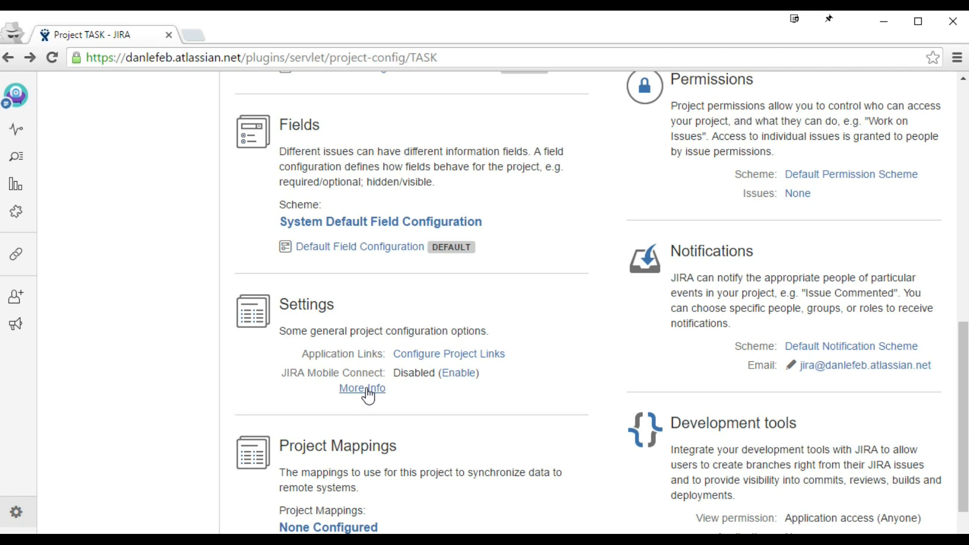
mouse_move(387, 374)
mouse_down()
mouse_move(277, 374)
mouse_move(382, 372)
mouse_up()
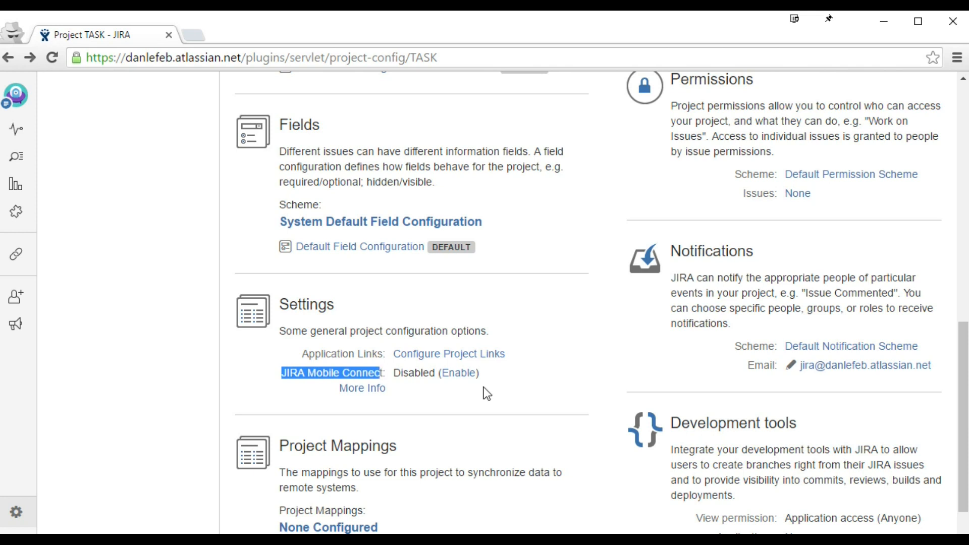
click(255, 378)
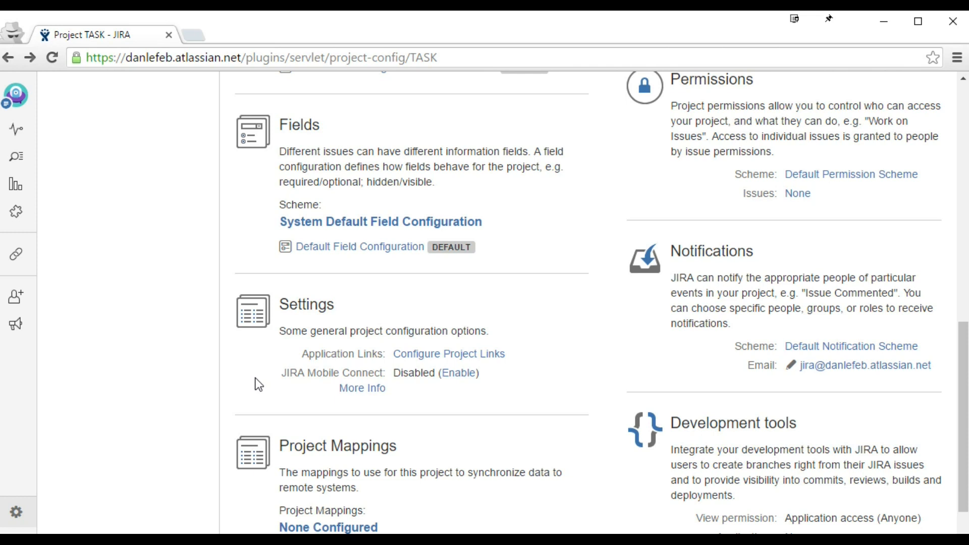
scroll(282, 386, down, 3)
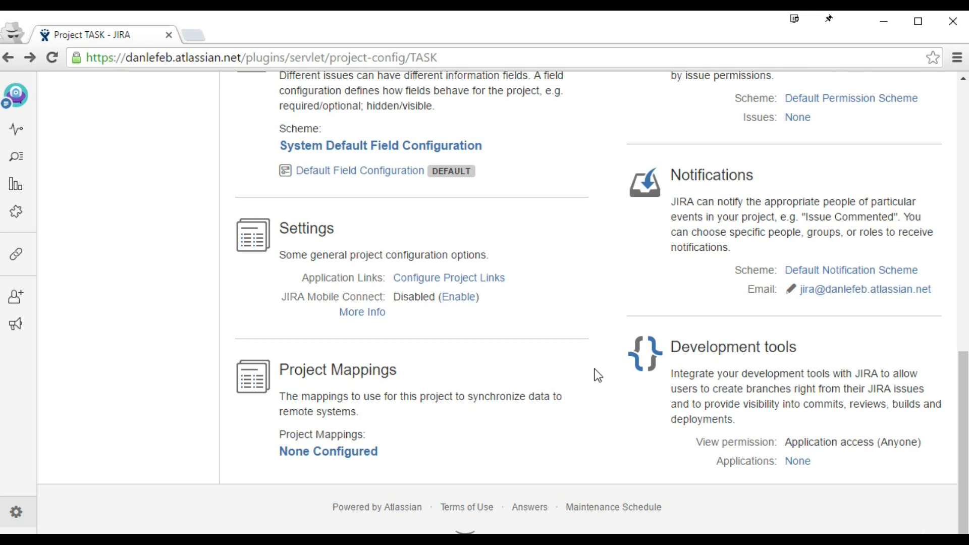
drag(358, 413, 275, 415)
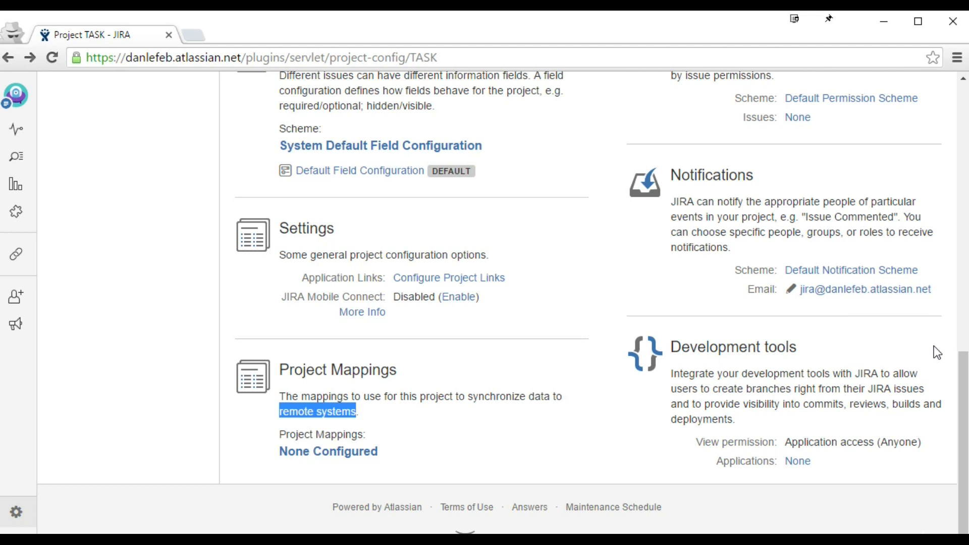
scroll(599, 329, up, 10)
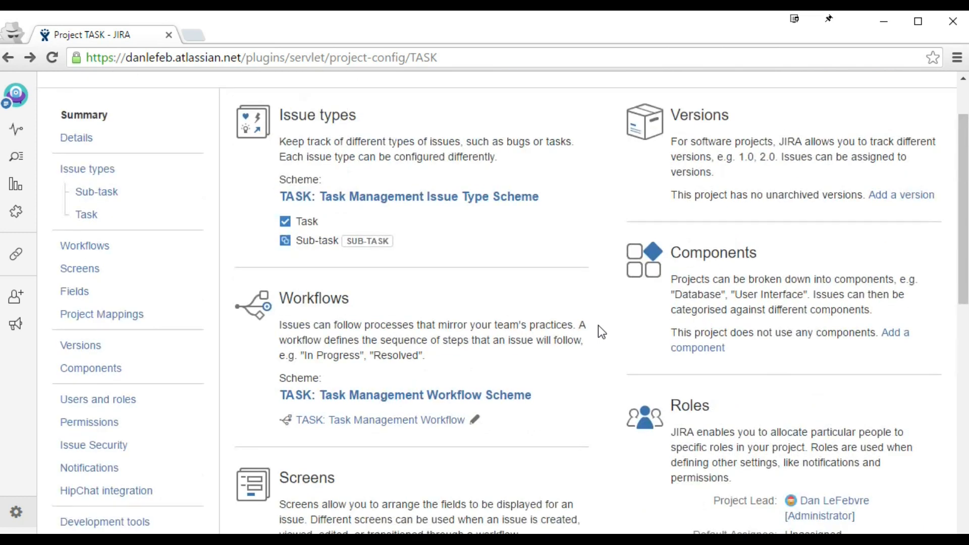
Step: Scroll through the TASK settings and show the Actions list offering Delete and Re-index Project
scroll(598, 327, up, 2)
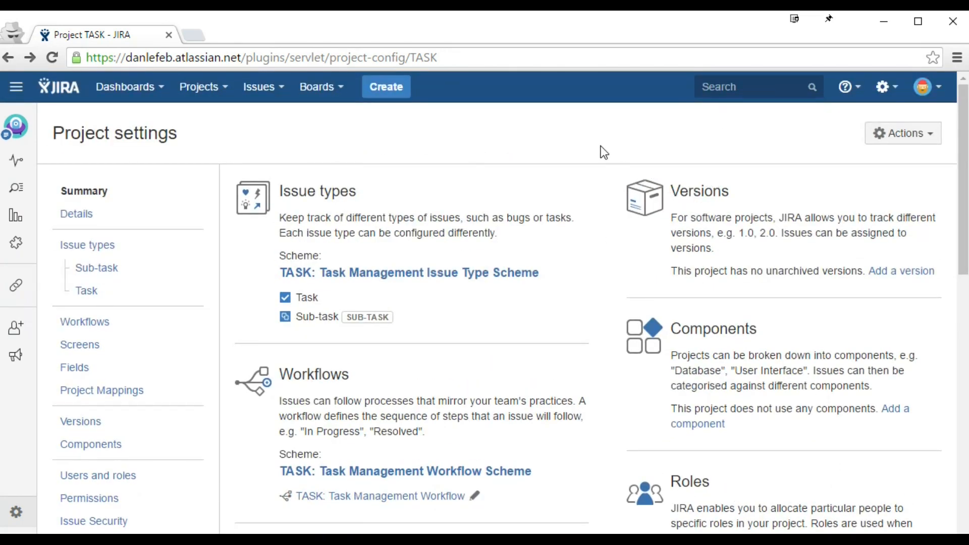
scroll(115, 505, down, 2)
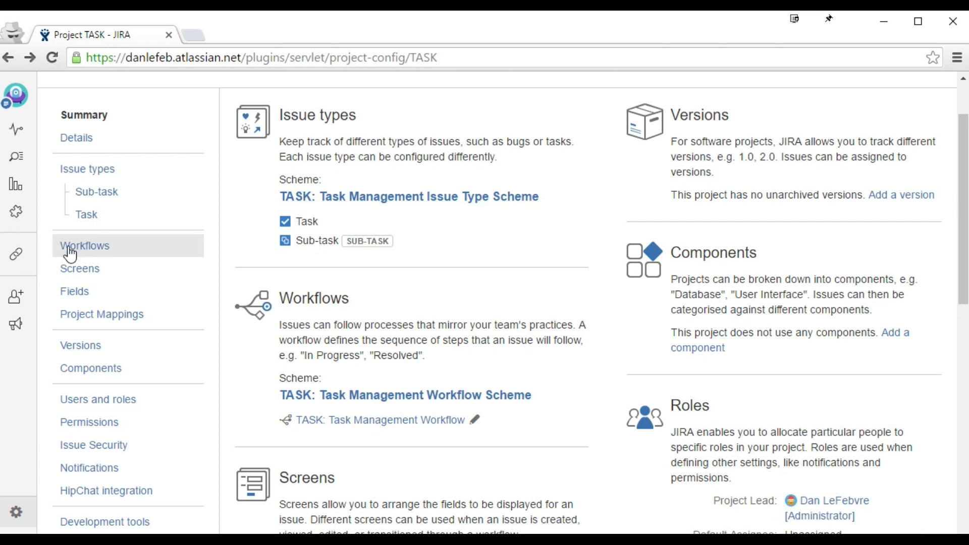
scroll(299, 288, down, 3)
scroll(199, 271, up, 3)
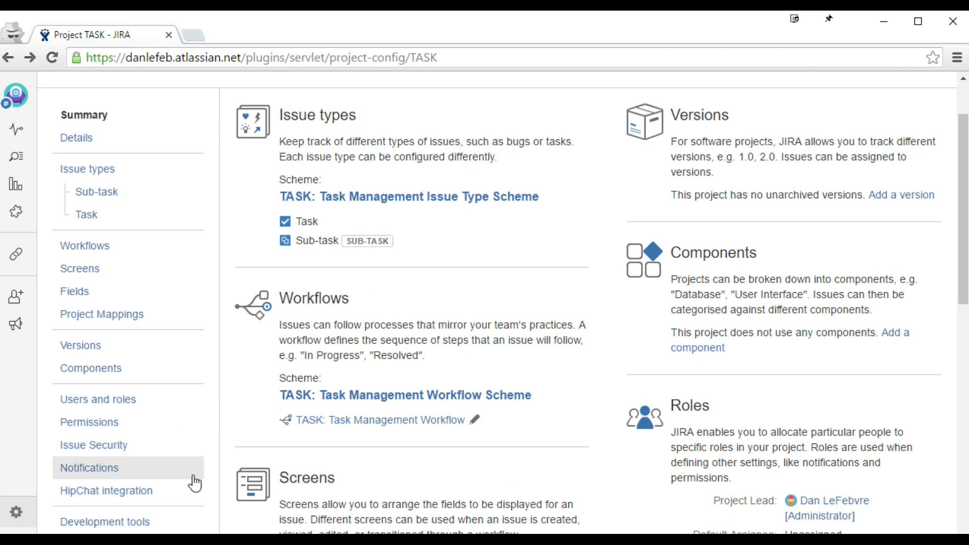
scroll(217, 454, down, 2)
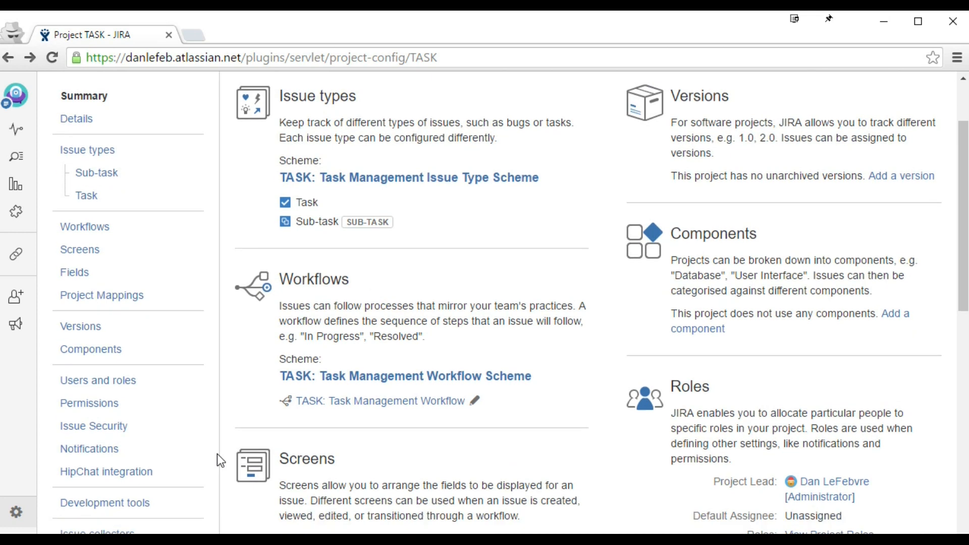
scroll(217, 454, up, 3)
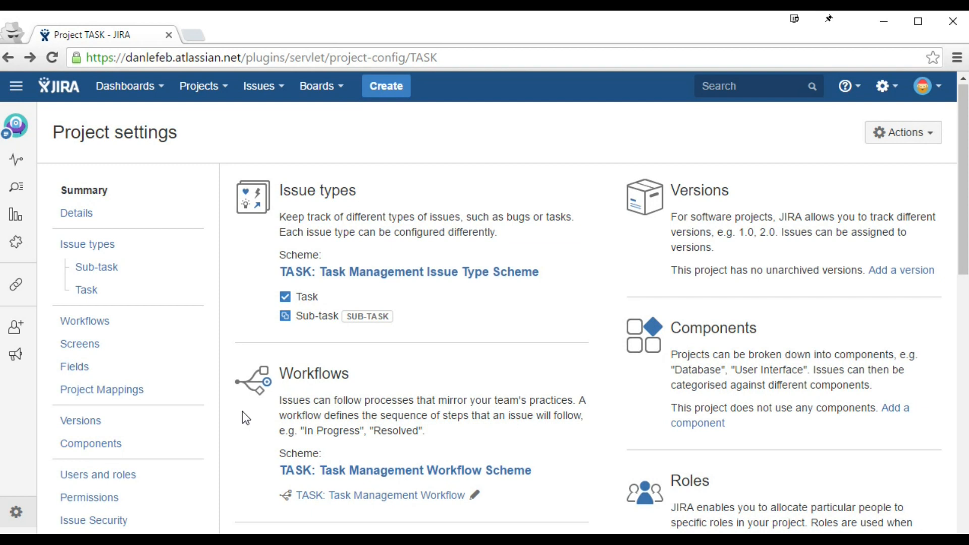
click(912, 137)
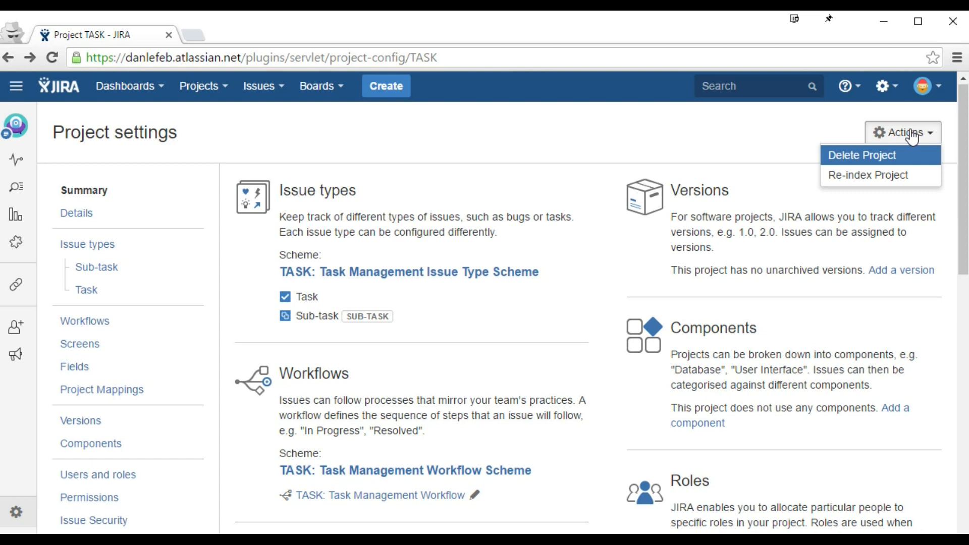
Step: Close the project Actions list, leaving the TASK settings summary in view
click(816, 121)
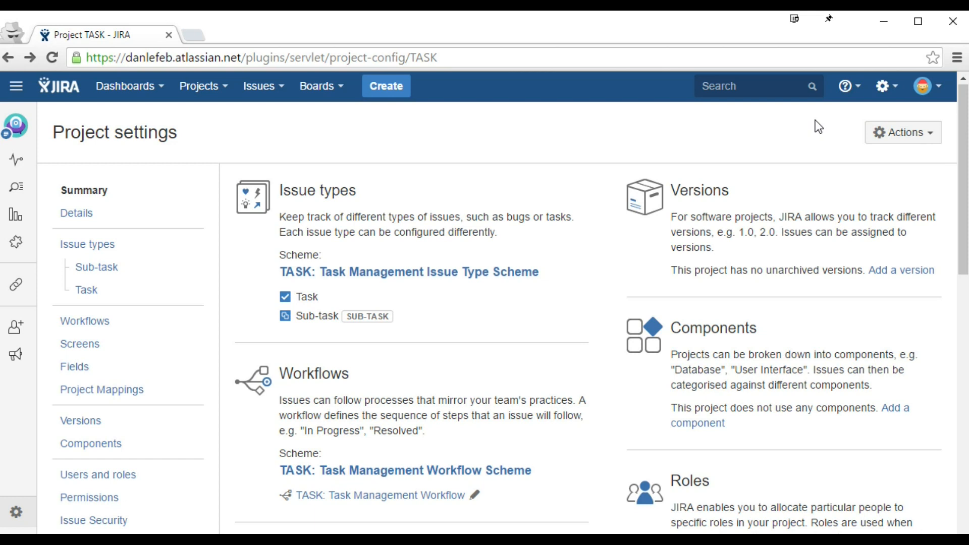
scroll(817, 123, down, 6)
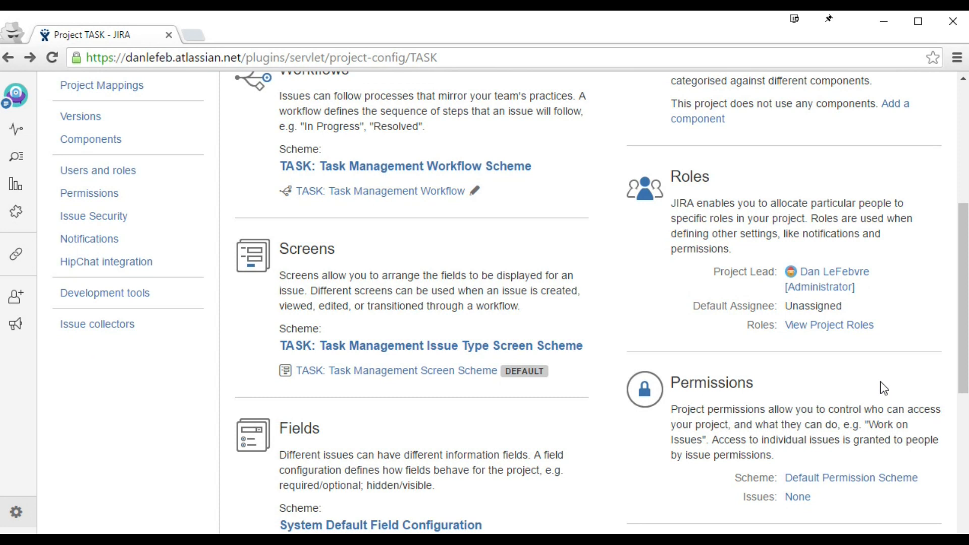
scroll(880, 382, up, 6)
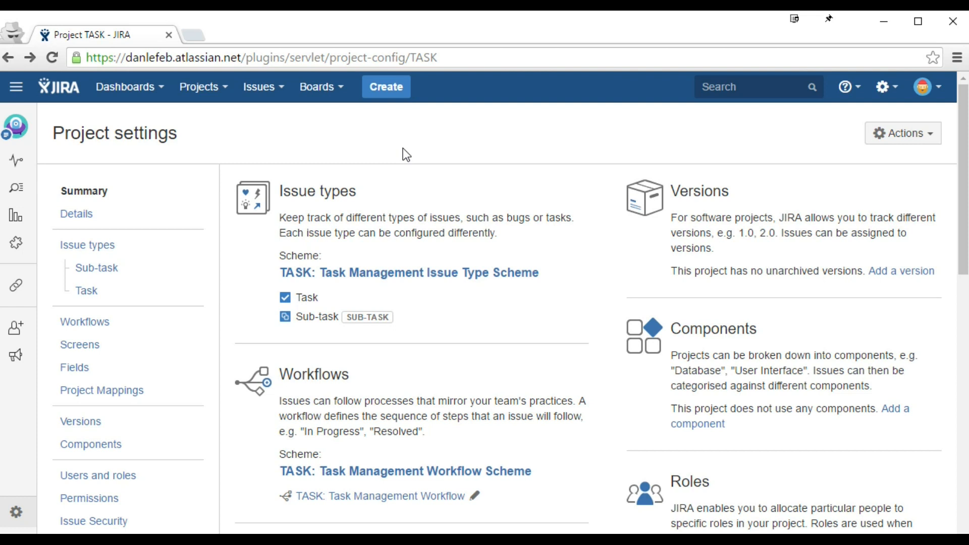
click(902, 134)
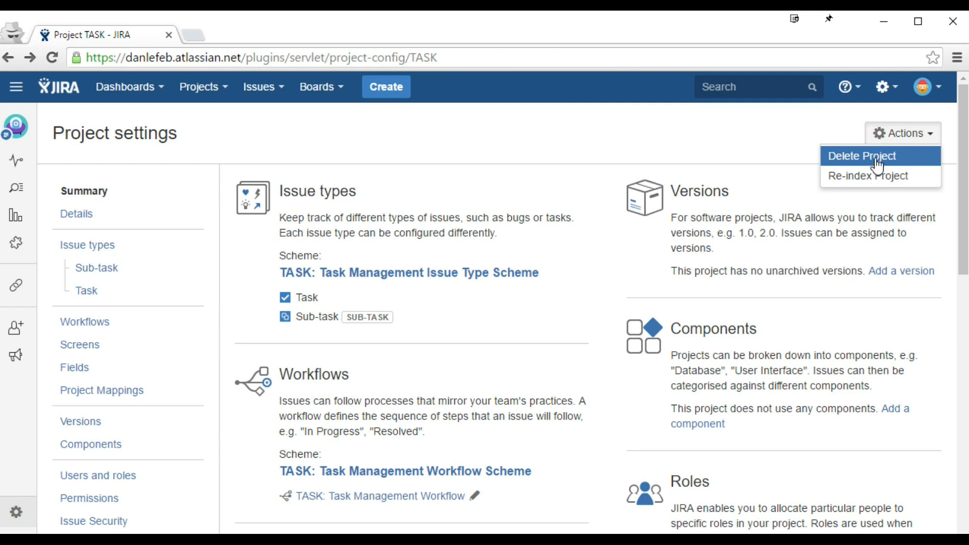
click(723, 158)
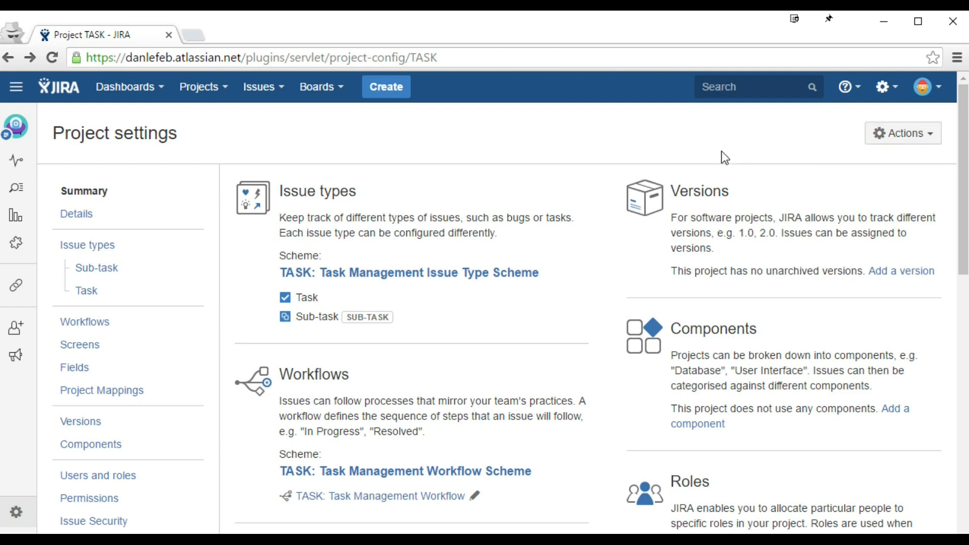
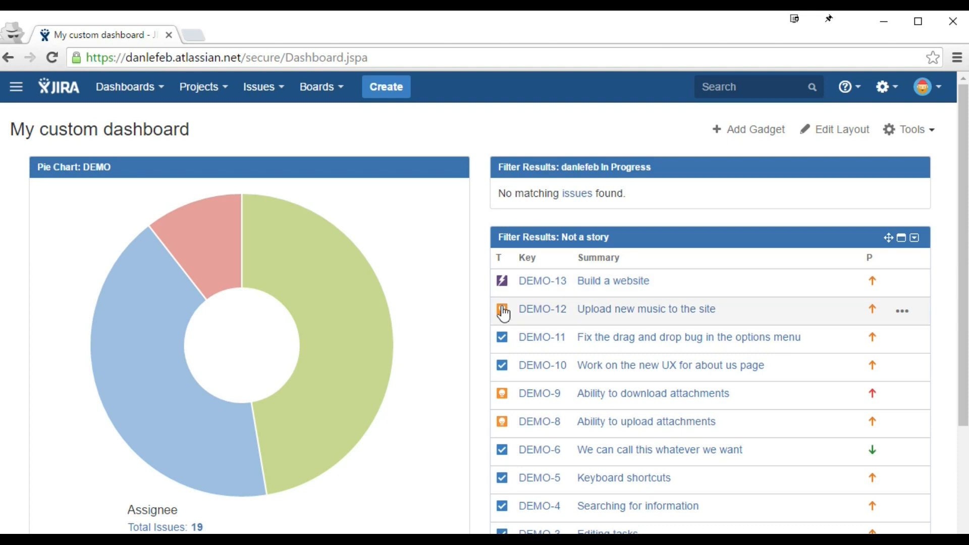
Step: Open the Create issue form, look at the available issue types, then cancel without creating
click(384, 82)
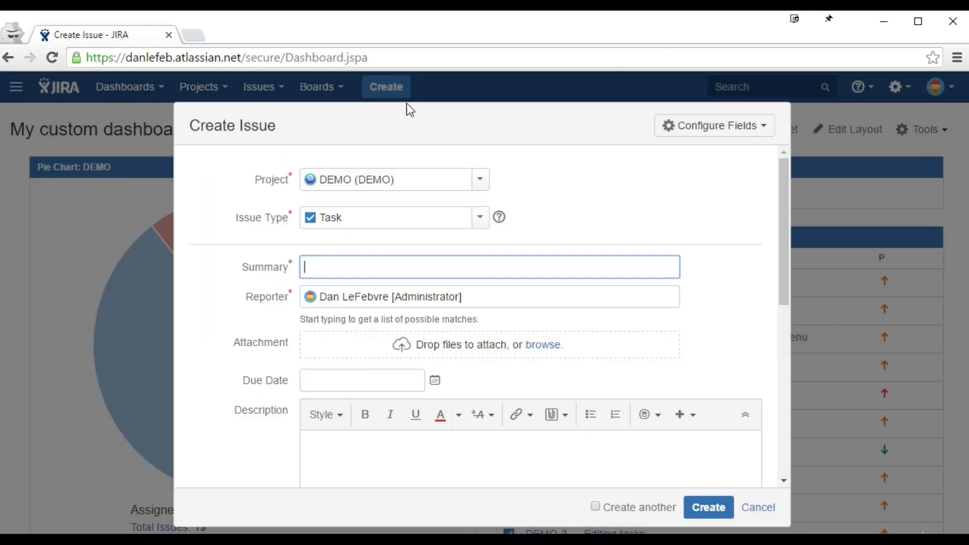
click(480, 217)
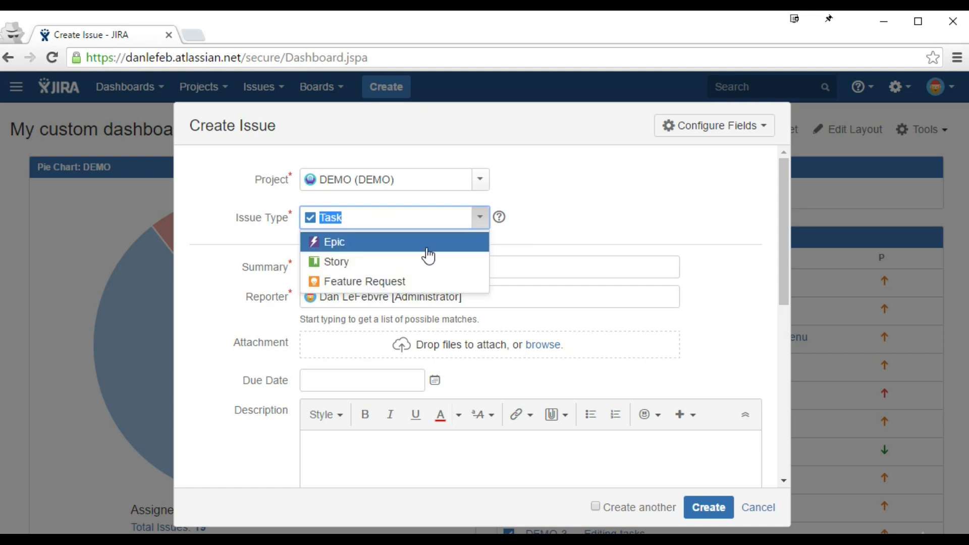
key(alt)
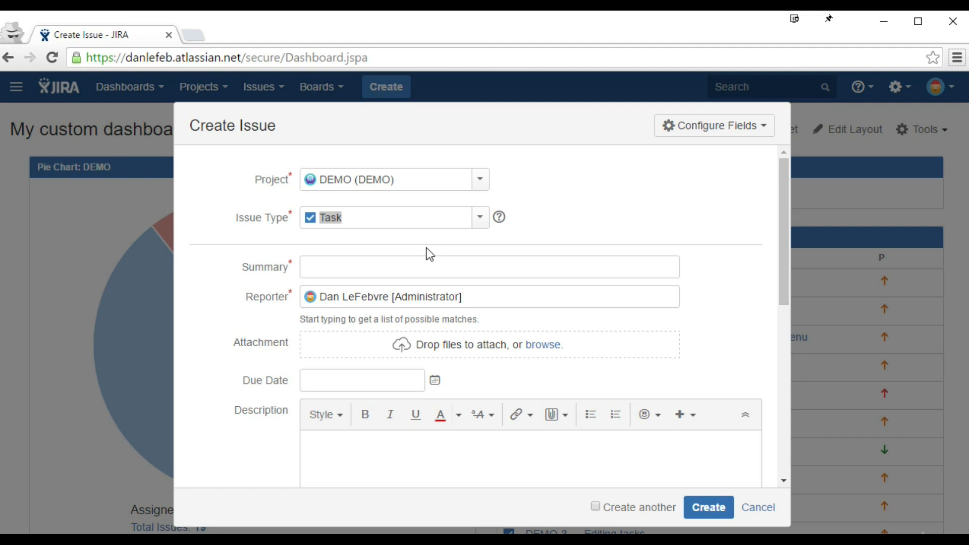
click(750, 508)
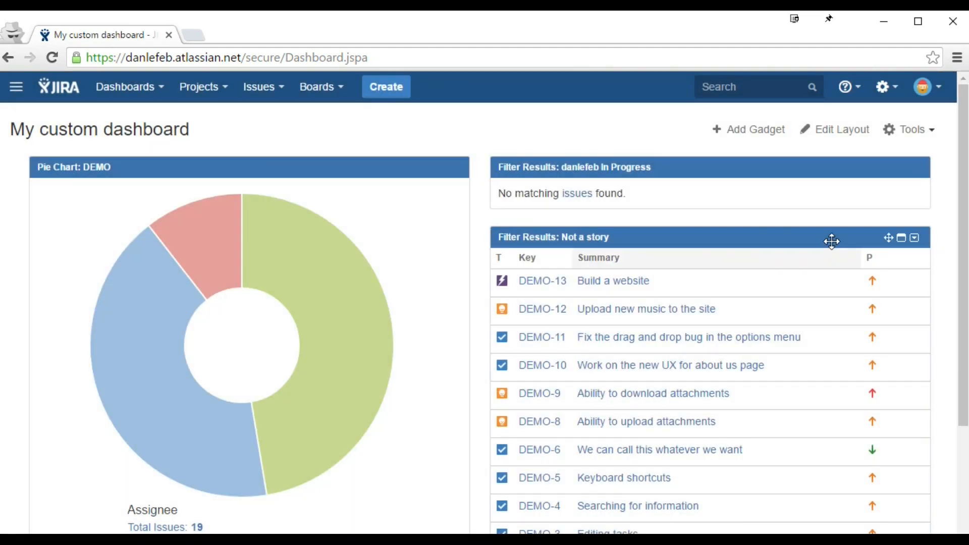
Step: Go to admin Issues and review the Task, Bug, Sub-task, Epic, Story and Feature Request types
click(886, 87)
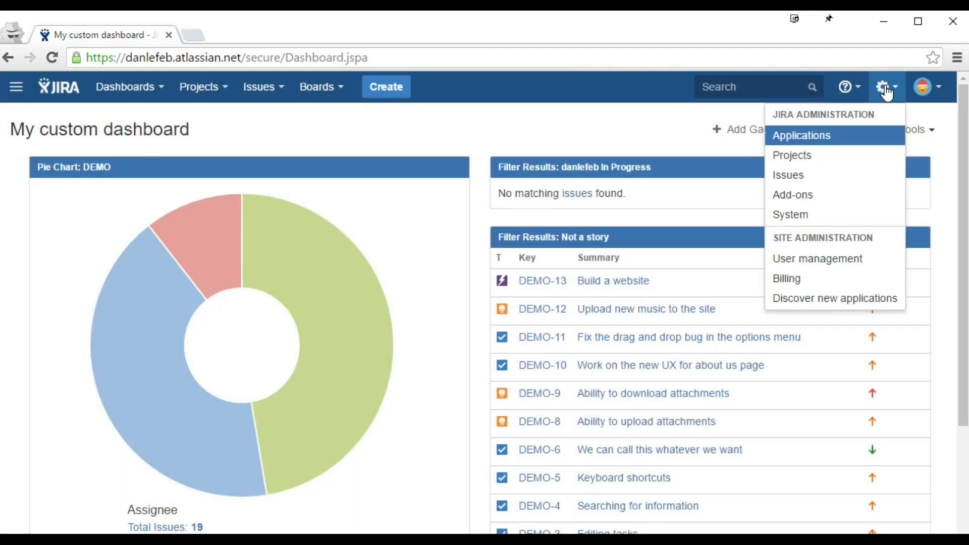
click(833, 177)
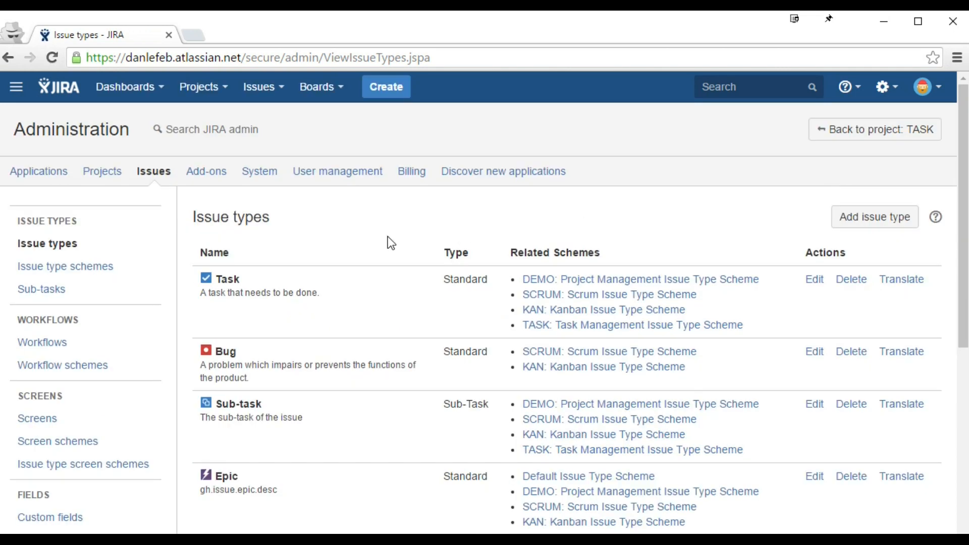
scroll(388, 237, down, 2)
scroll(388, 239, down, 2)
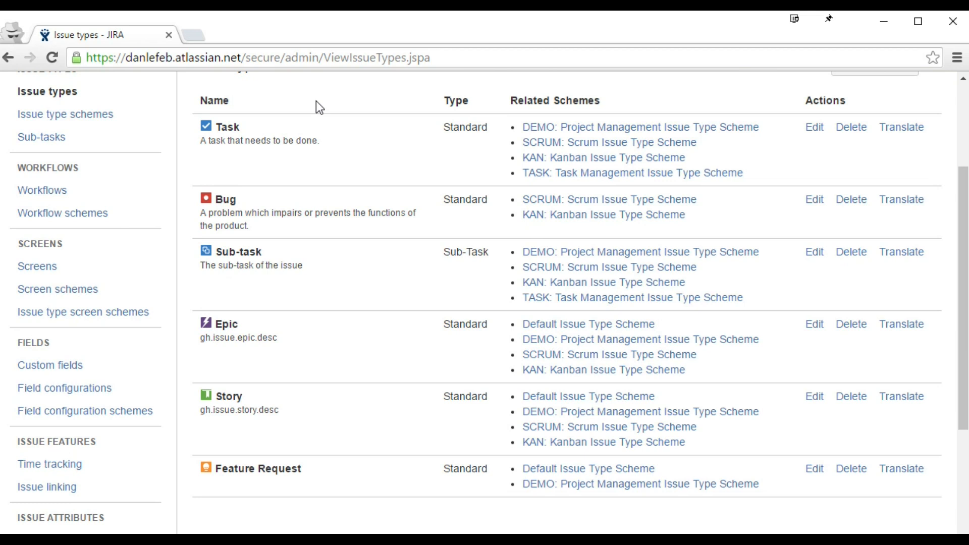
double_click(221, 126)
scroll(218, 126, up, 2)
click(282, 160)
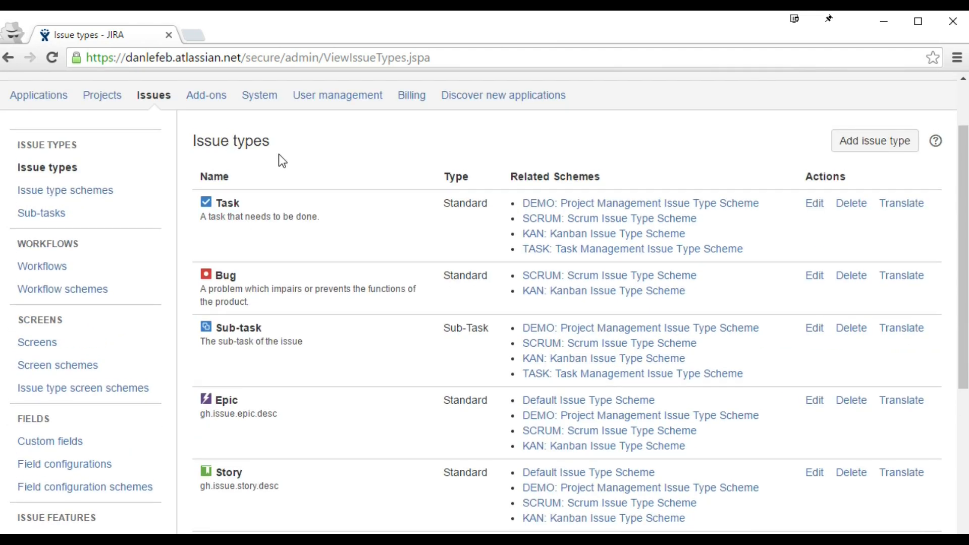
click(870, 145)
text(Customer Quew)
key(BackSpace)
text(estions)
click(500, 291)
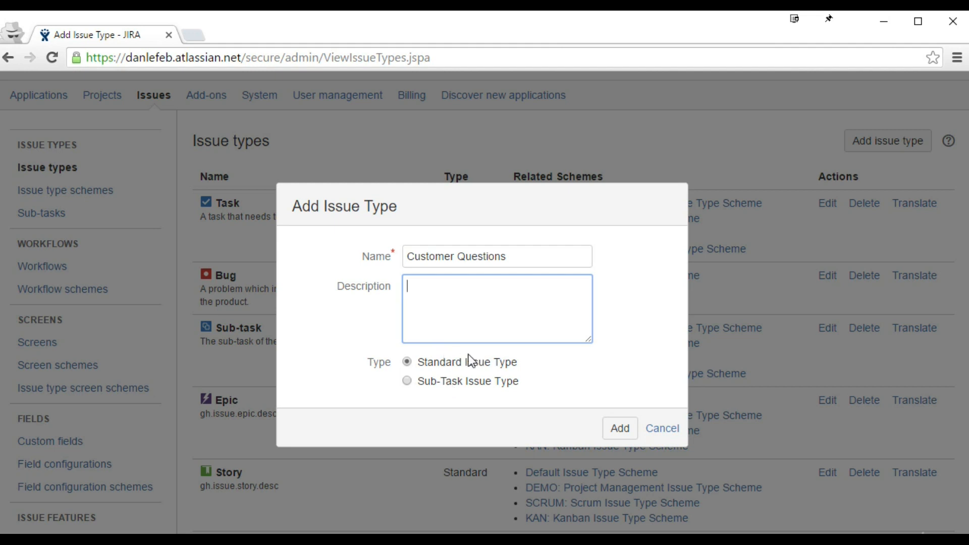
click(665, 432)
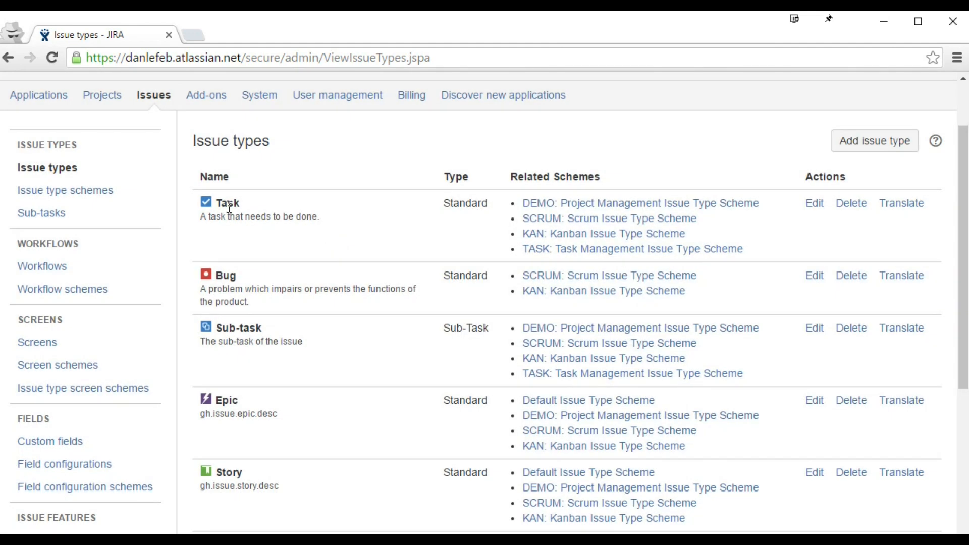
drag(241, 204, 219, 204)
drag(263, 329, 218, 333)
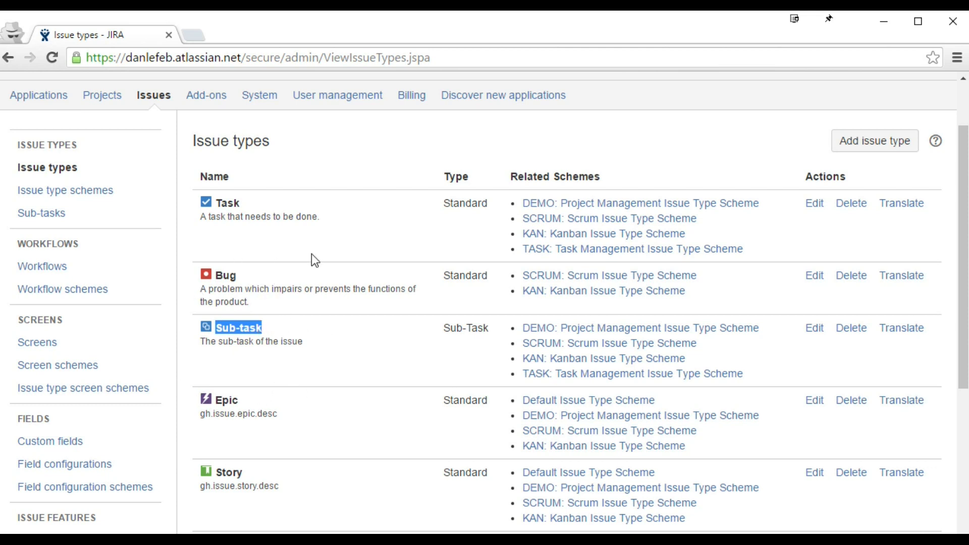
Step: Add a standard issue type named 'Customer Questions'
click(854, 153)
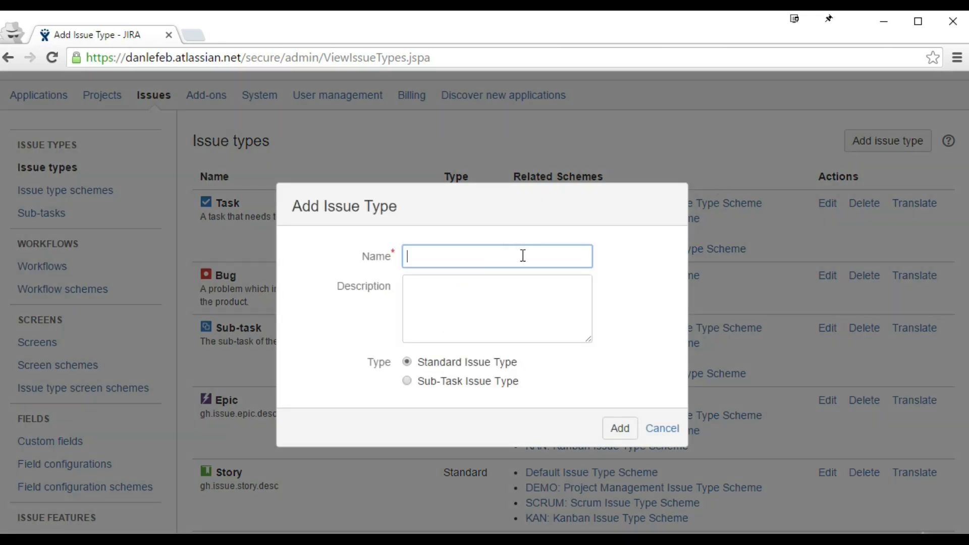
text(Customer Questio)
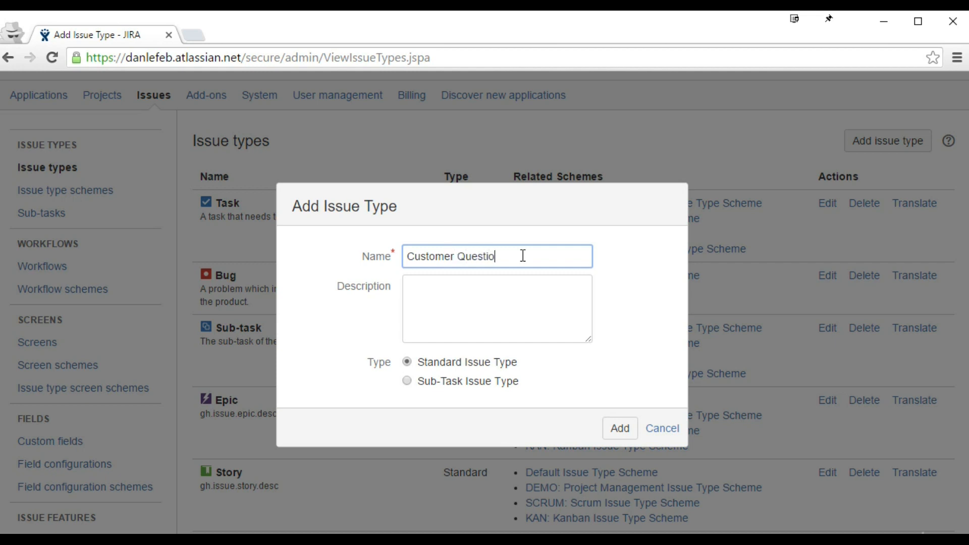
text(ns)
click(457, 342)
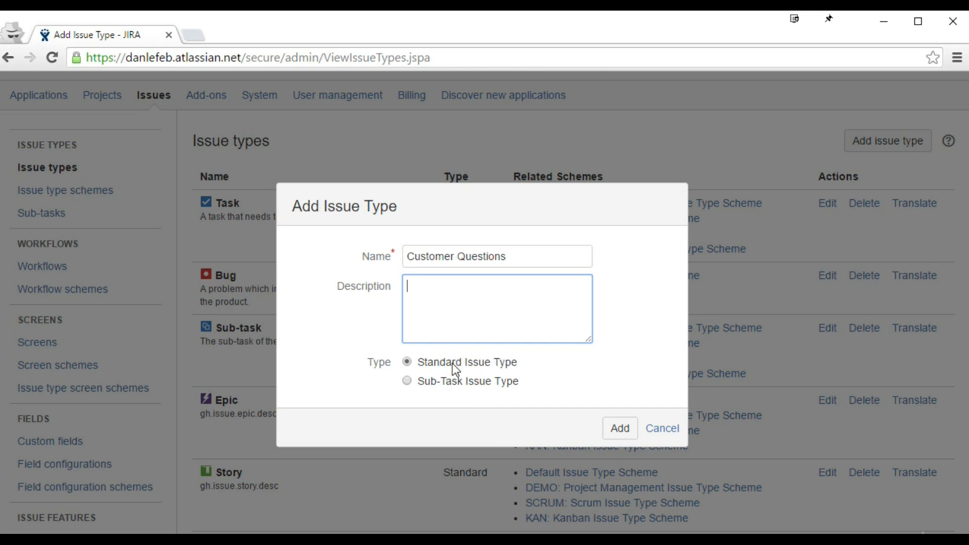
click(621, 430)
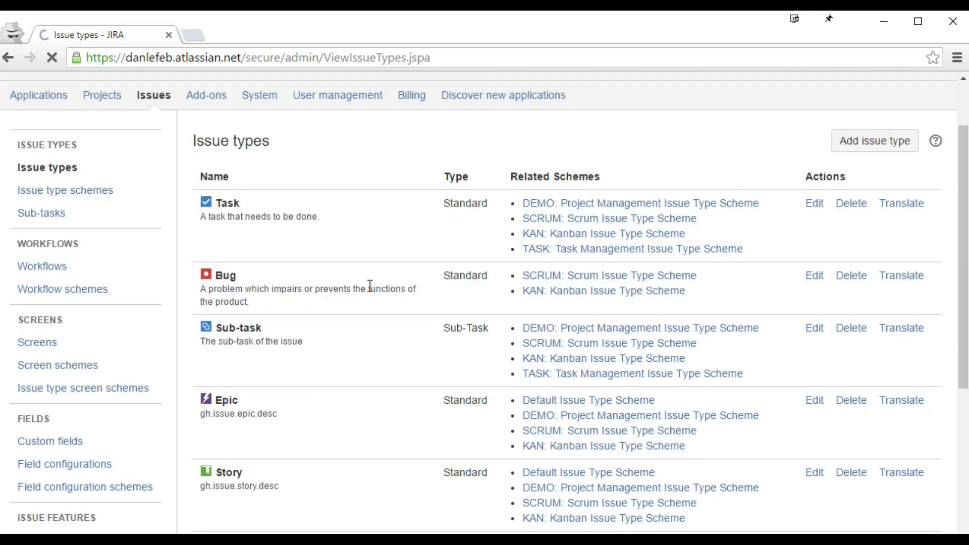
Step: Scroll to Customer Questions in the Issue types list and open its edit form
scroll(368, 285, down, 2)
scroll(368, 286, down, 2)
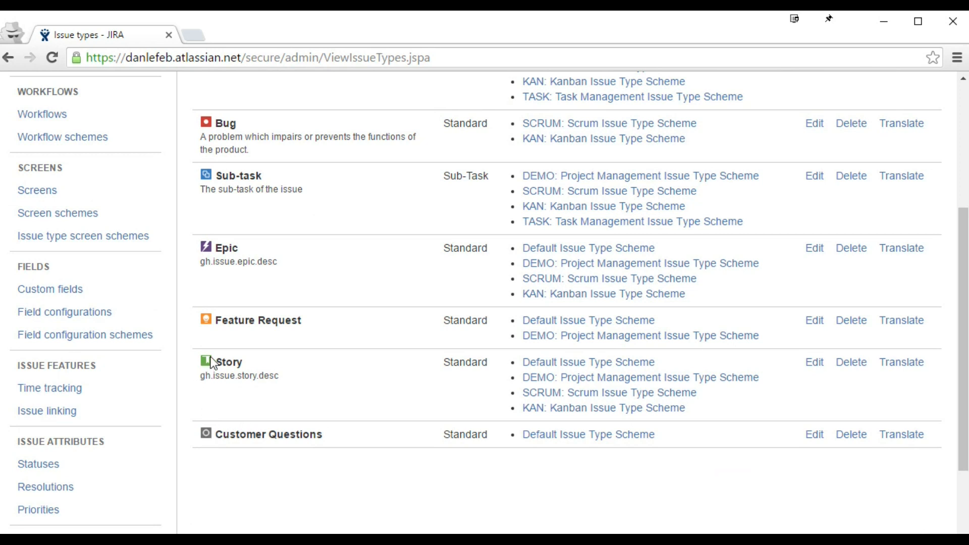
click(813, 435)
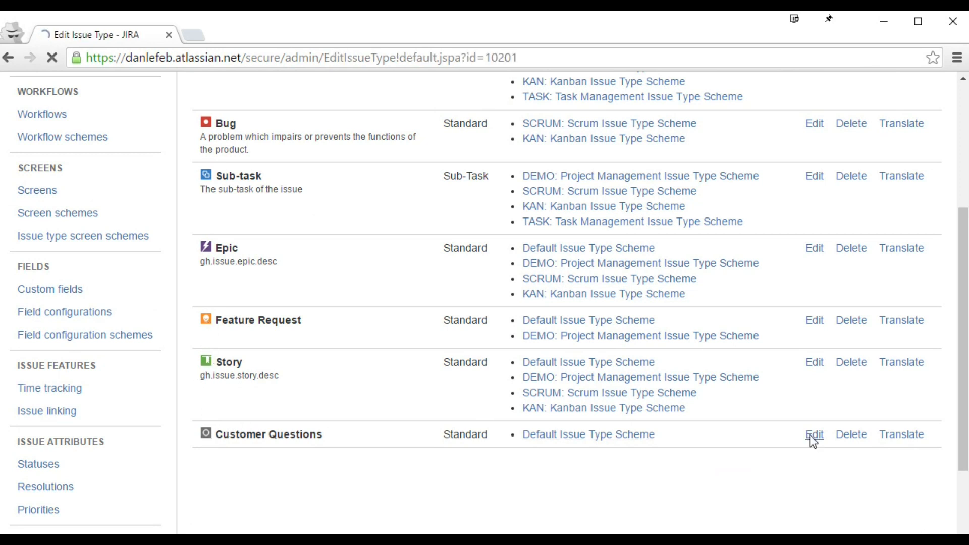
Step: Give Customer Questions the orange question-mark icon and description 'Any sort of questions coming from customers'
click(353, 314)
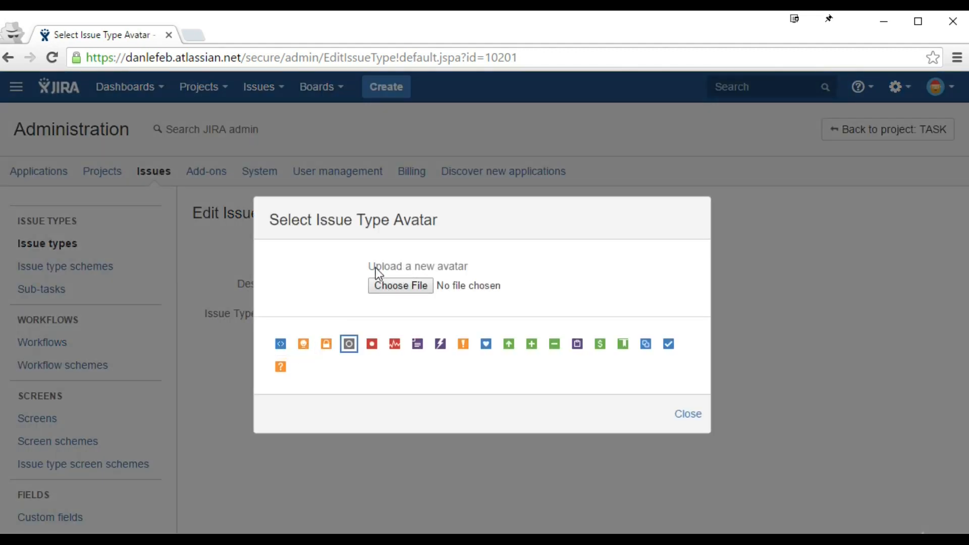
click(280, 371)
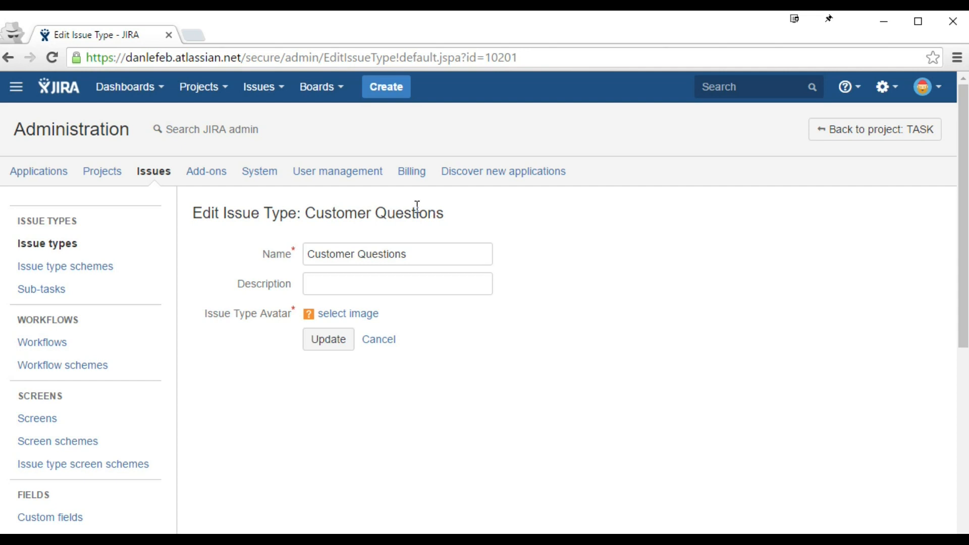
click(346, 287)
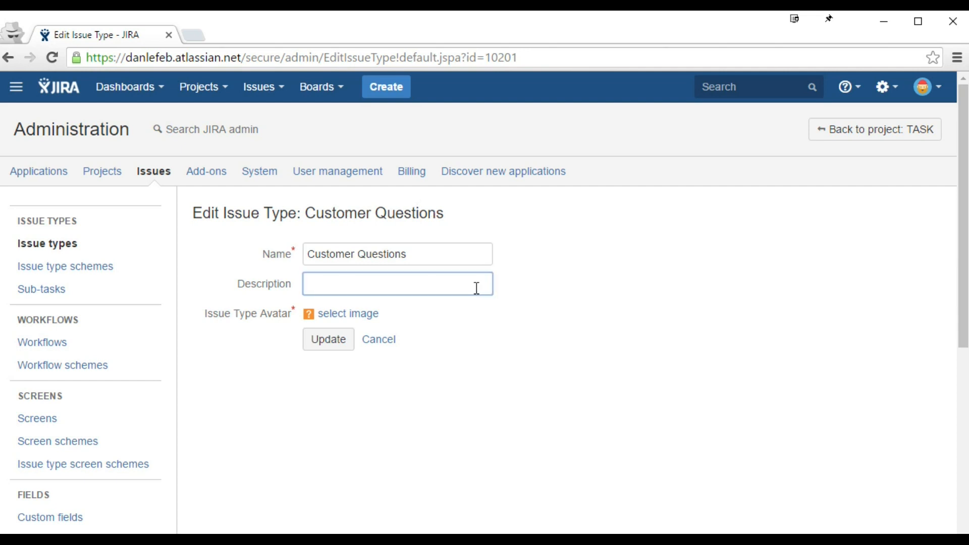
text(Any sort of questions co)
text(ming from customers)
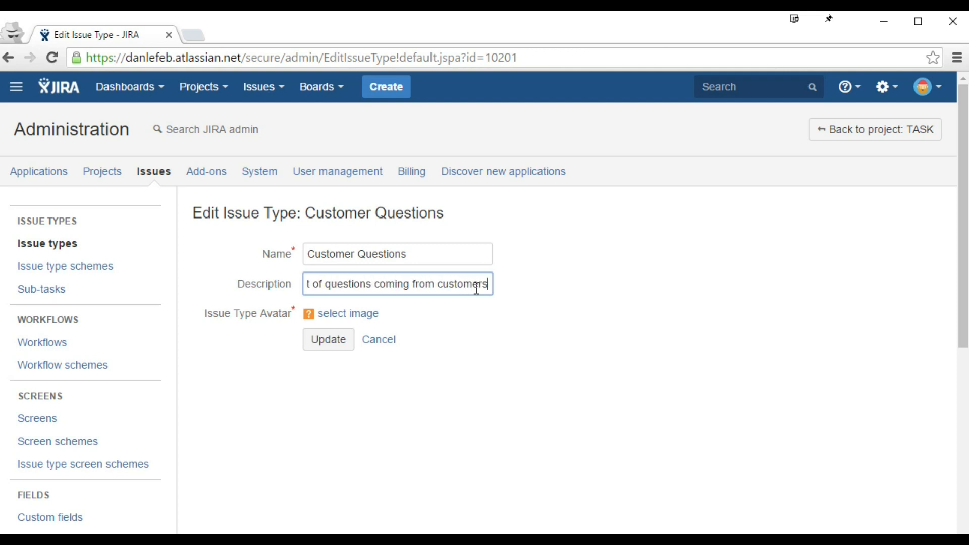
click(329, 345)
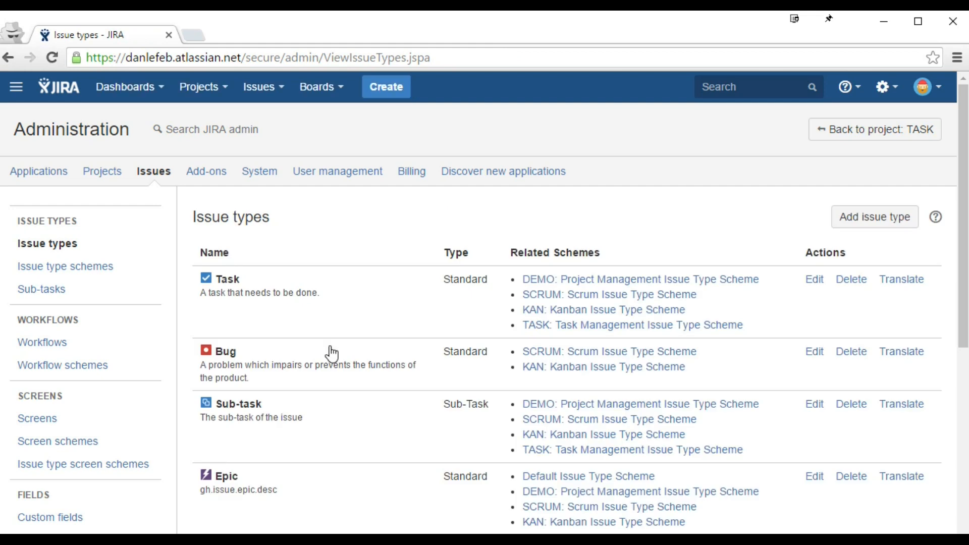
scroll(331, 353, down, 5)
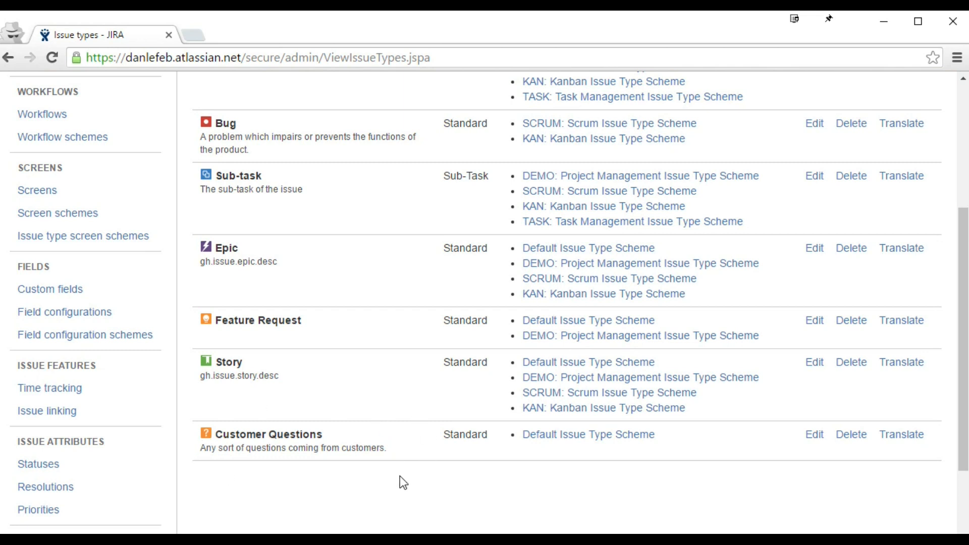
scroll(399, 476, up, 2)
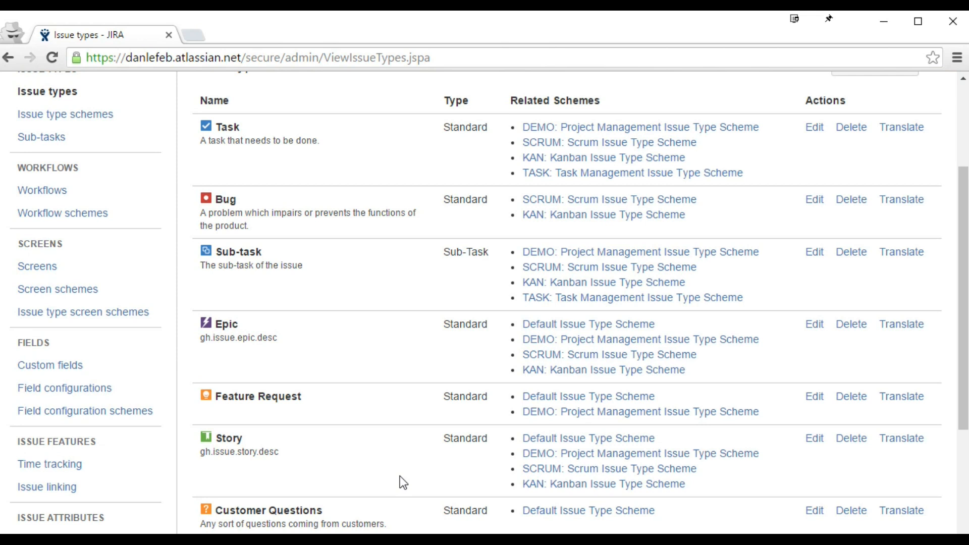
scroll(419, 225, up, 3)
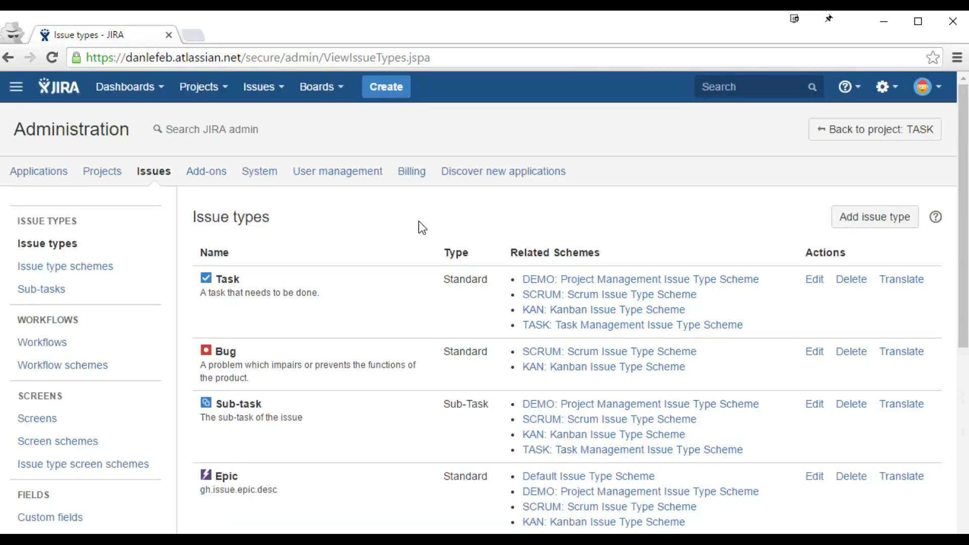
scroll(411, 238, down, 5)
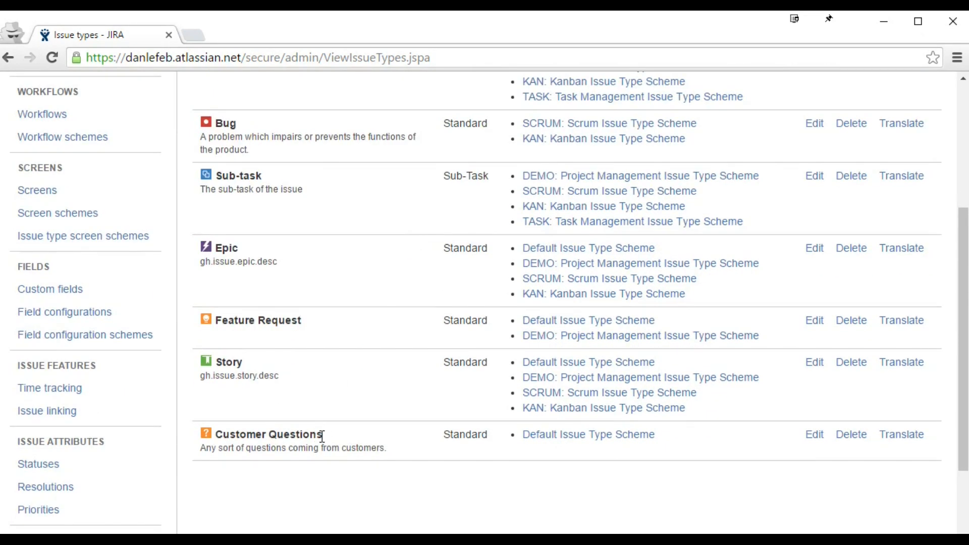
drag(327, 435, 214, 441)
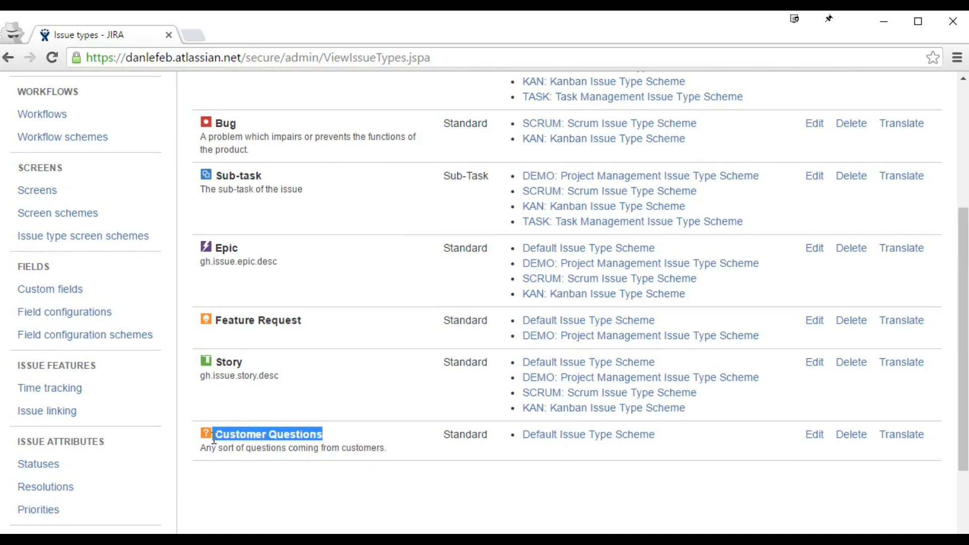
click(281, 437)
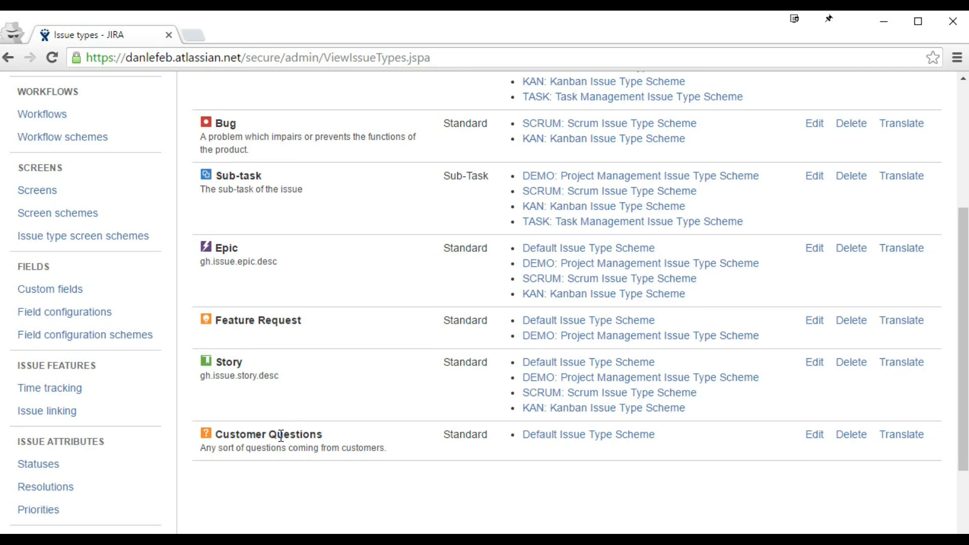
scroll(281, 437, up, 3)
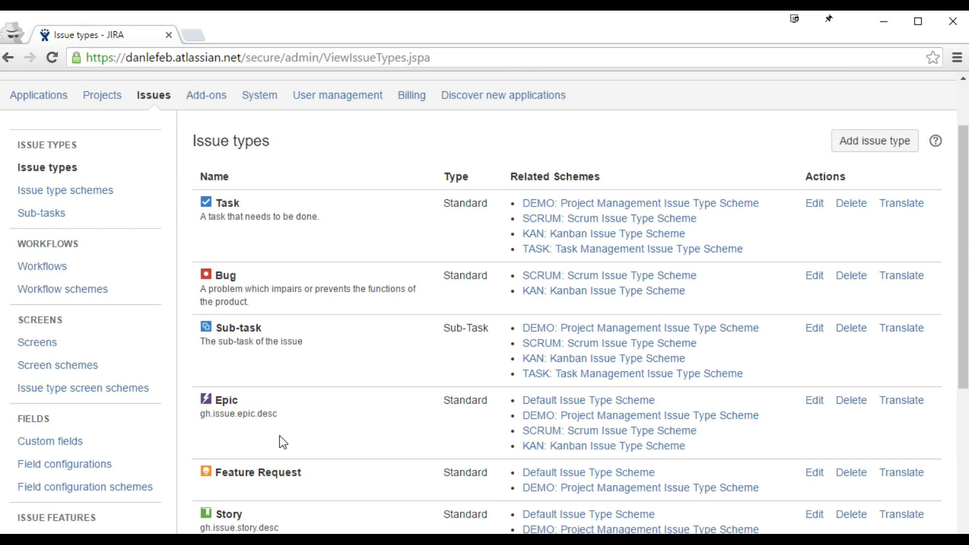
scroll(278, 410, down, 3)
drag(215, 511, 325, 504)
scroll(323, 417, up, 3)
Step: Go to Issue type schemes and open the DEMO: Project Management Issue Type Scheme for editing
click(93, 207)
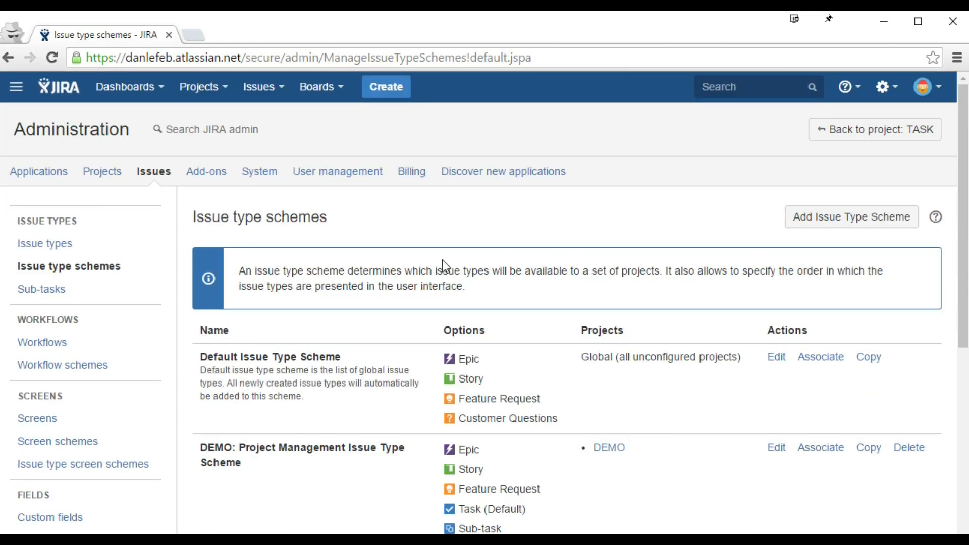
scroll(442, 260, down, 3)
scroll(377, 235, up, 1)
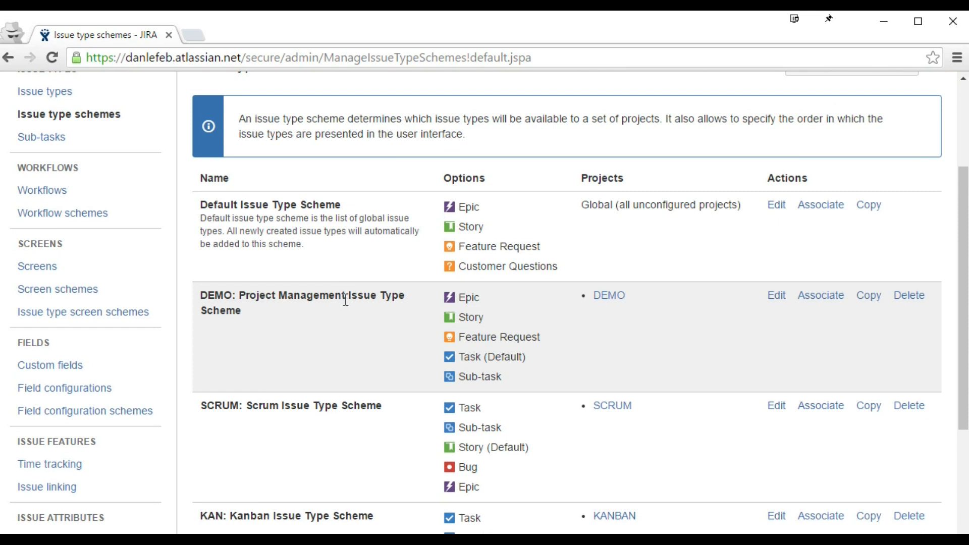
drag(198, 296, 243, 309)
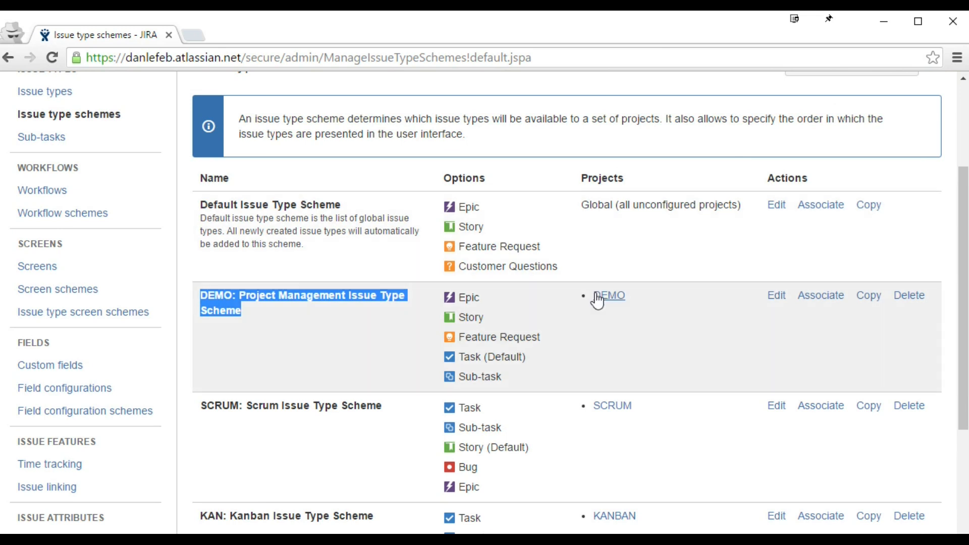
click(777, 296)
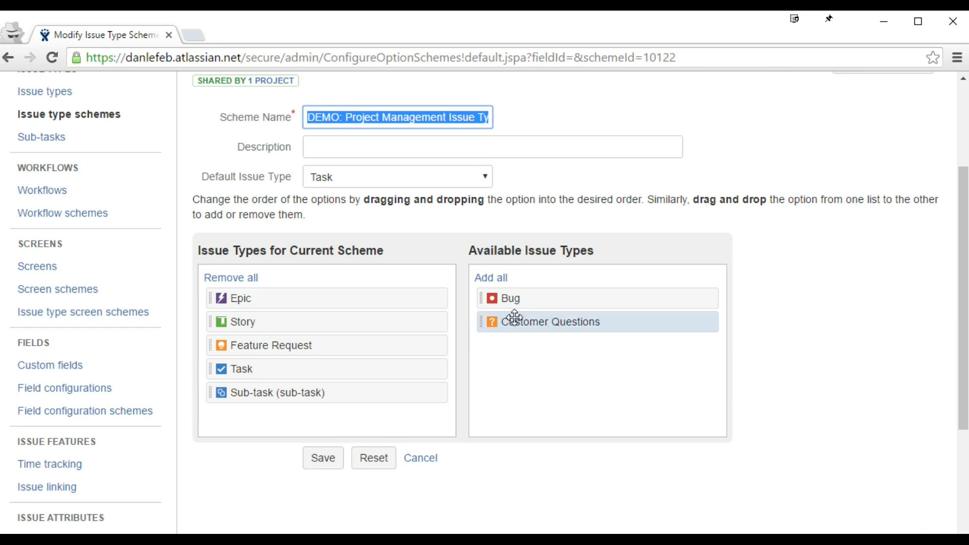
Step: Place Customer Questions right after Epic in the DEMO scheme and save it
drag(545, 323, 271, 319)
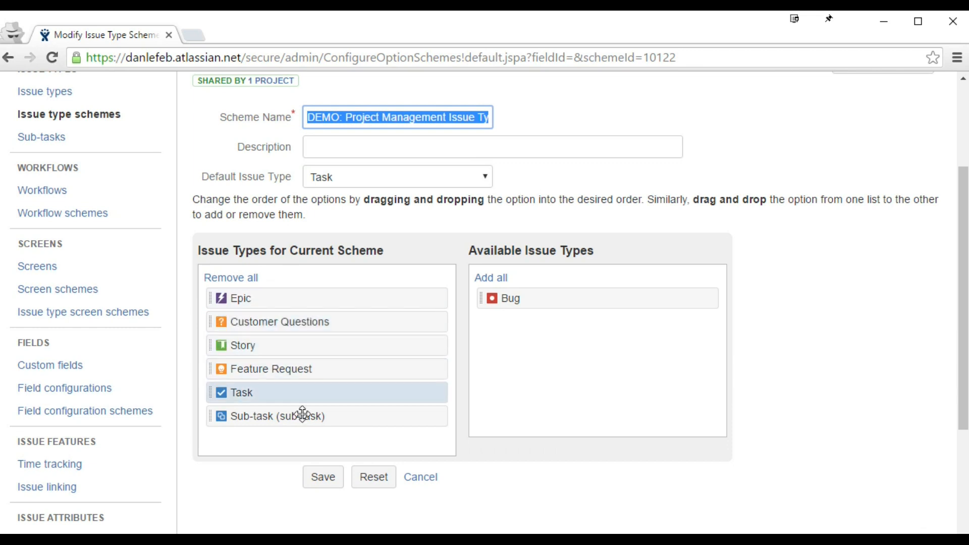
click(321, 476)
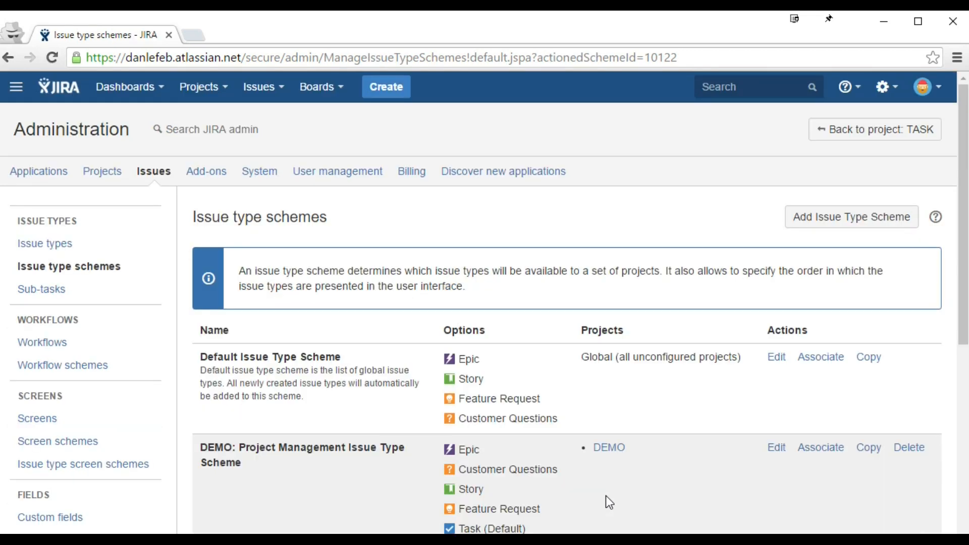
Step: Preview the full Create Issue form for a DEMO Customer Questions issue, then back out without creating
click(389, 87)
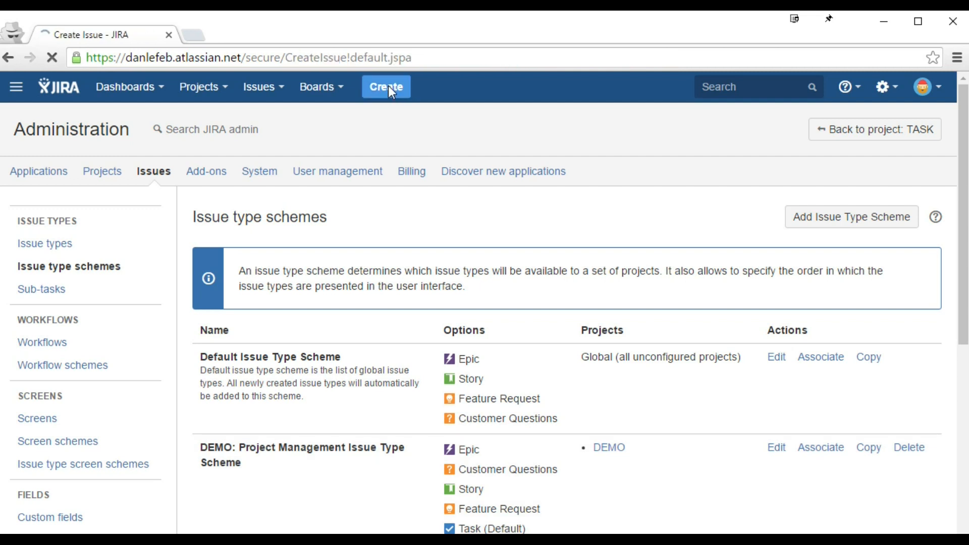
click(478, 218)
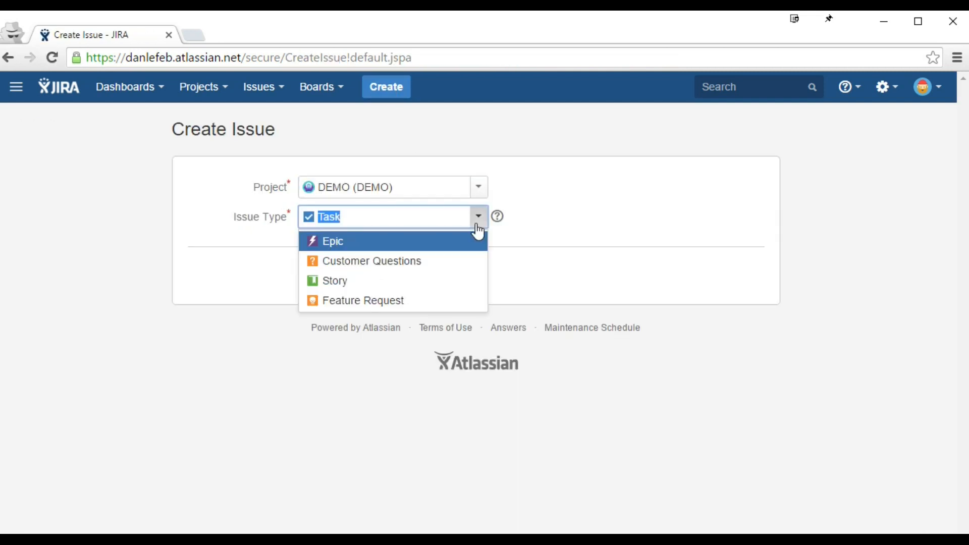
click(412, 262)
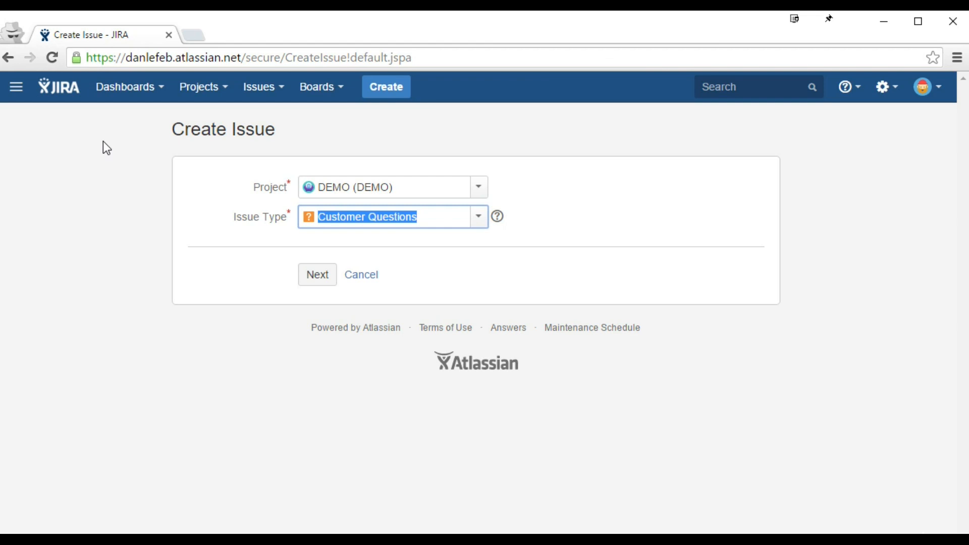
click(318, 275)
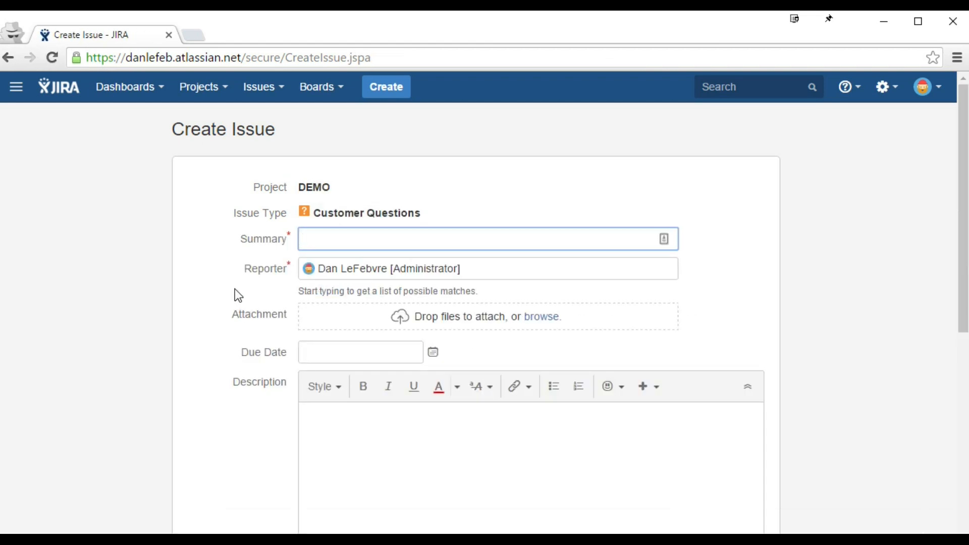
scroll(238, 295, down, 2)
scroll(277, 385, down, 8)
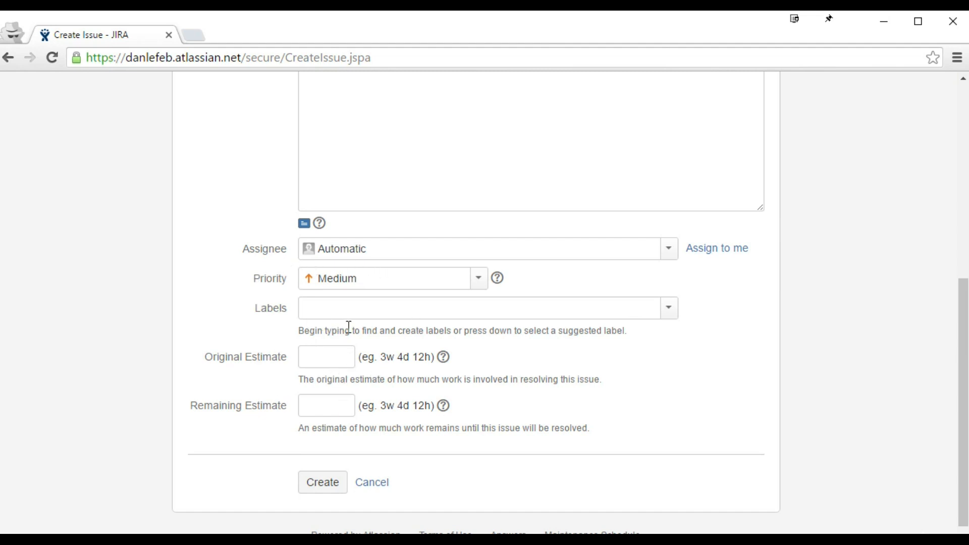
scroll(348, 328, up, 8)
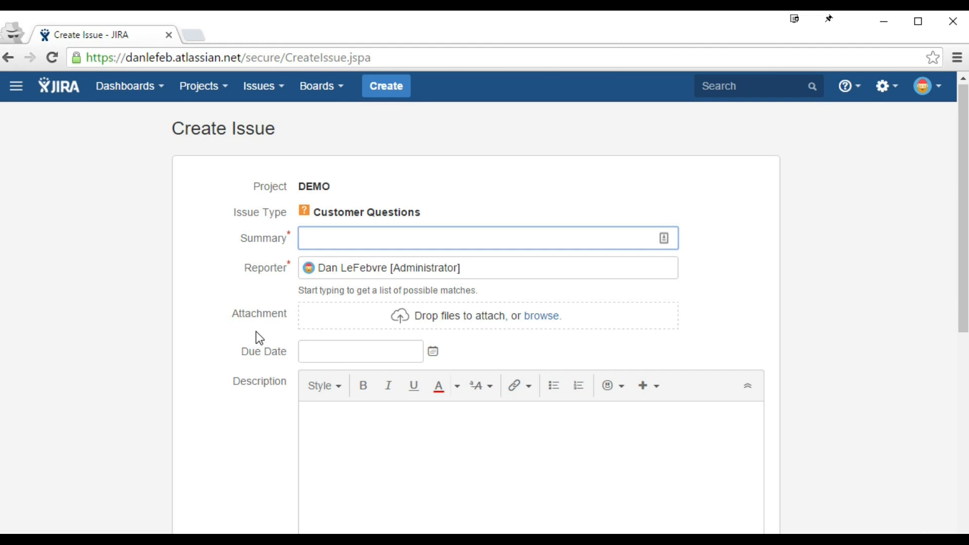
click(8, 58)
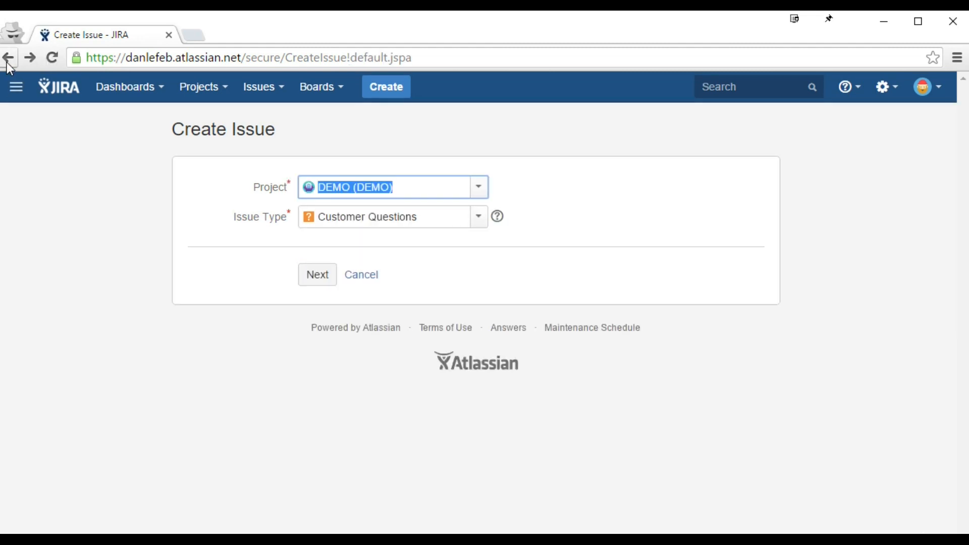
scroll(289, 252, down, 3)
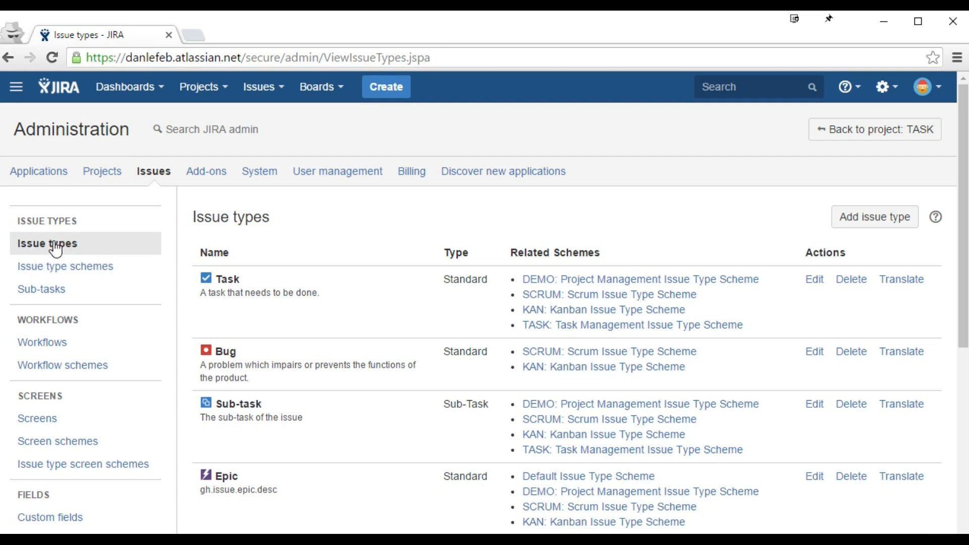
Step: Create a new screen named 'Customer Questions Screen' from the Screens page
click(50, 418)
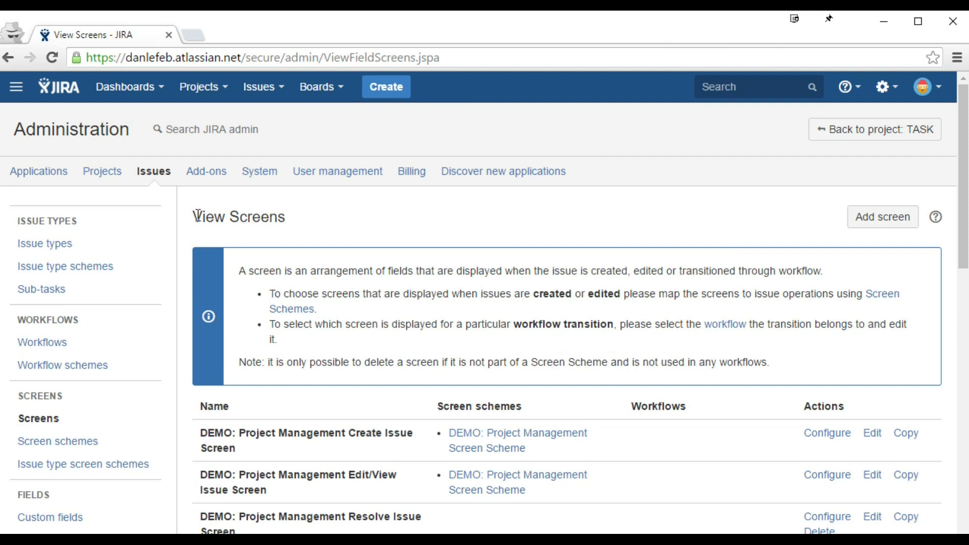
click(884, 86)
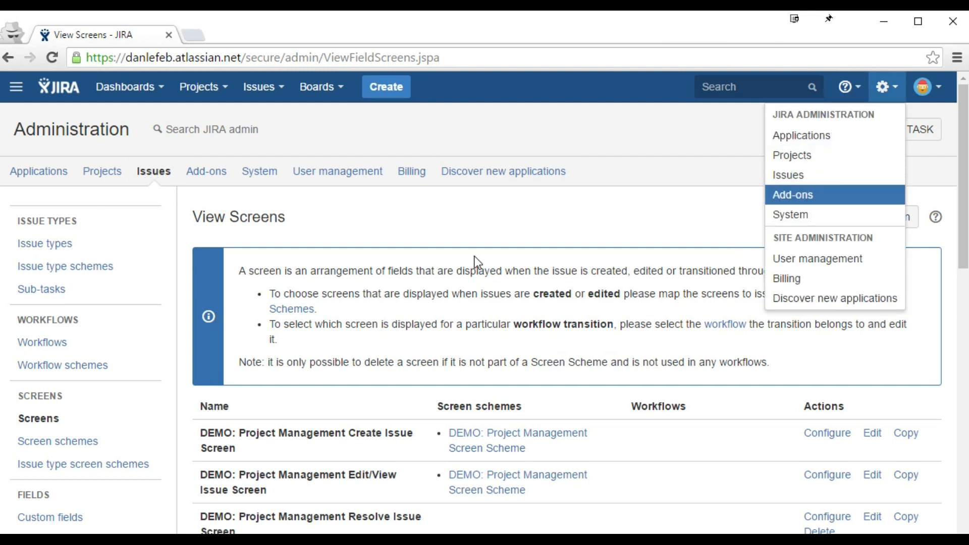
drag(471, 265, 476, 265)
scroll(524, 260, down, 3)
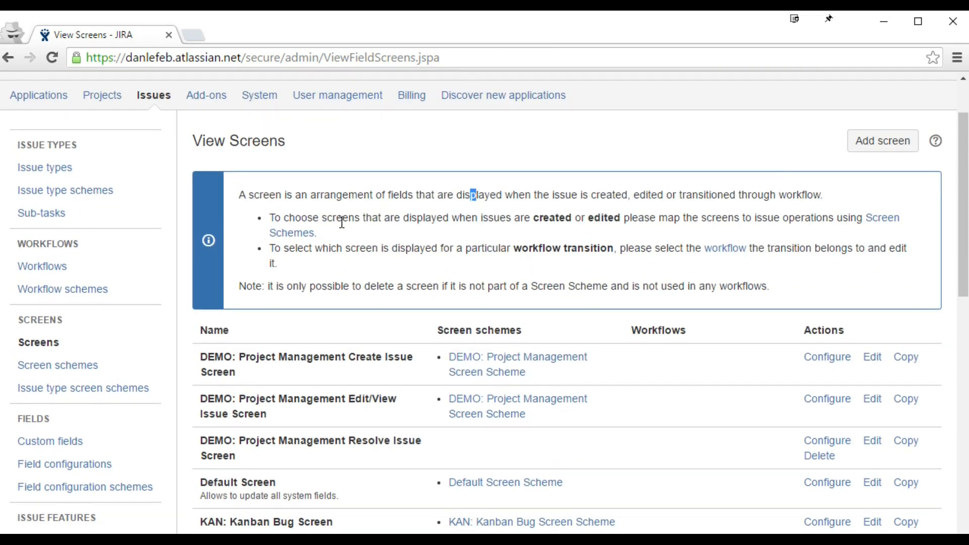
click(893, 141)
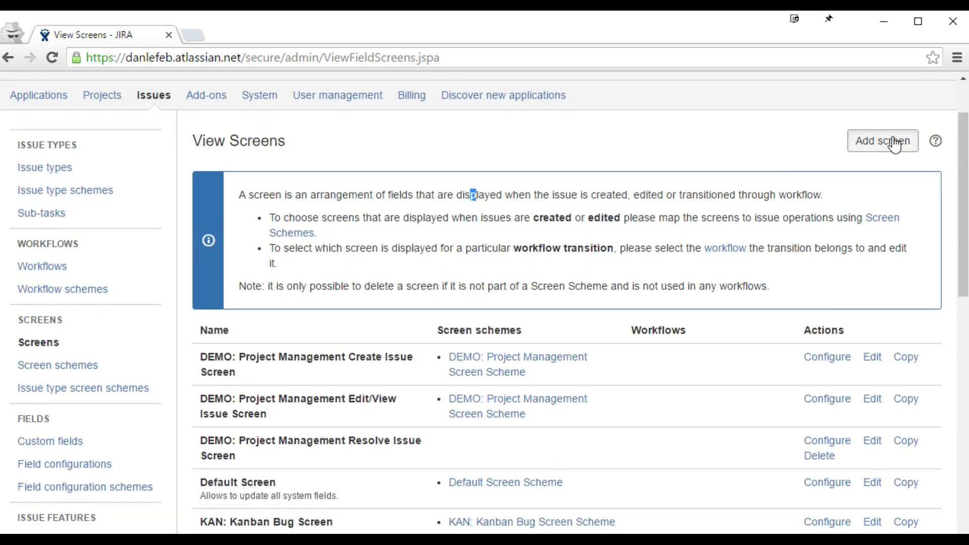
text(Customer Questions Screen)
click(613, 387)
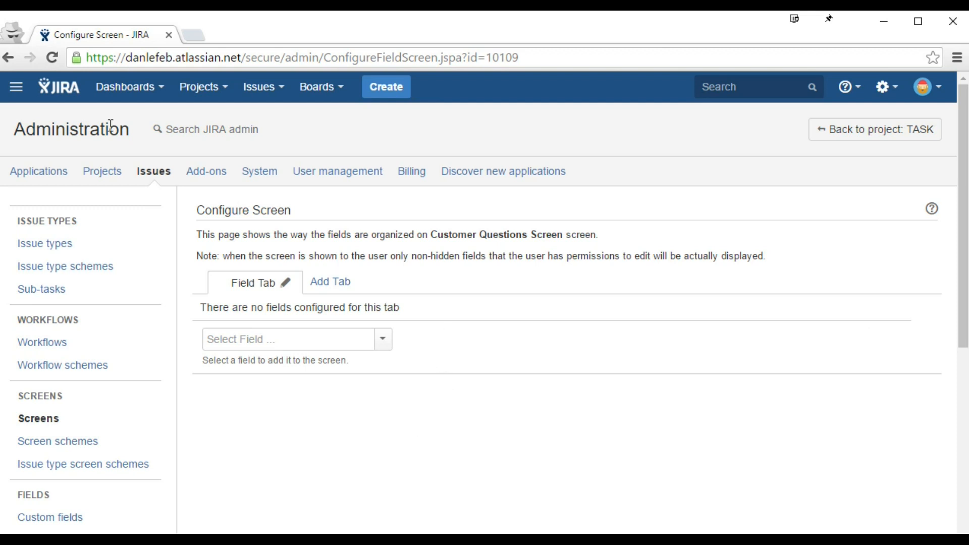
Step: Open the dashboard in a new tab and bring up the Create Issue form there
middle_click(60, 98)
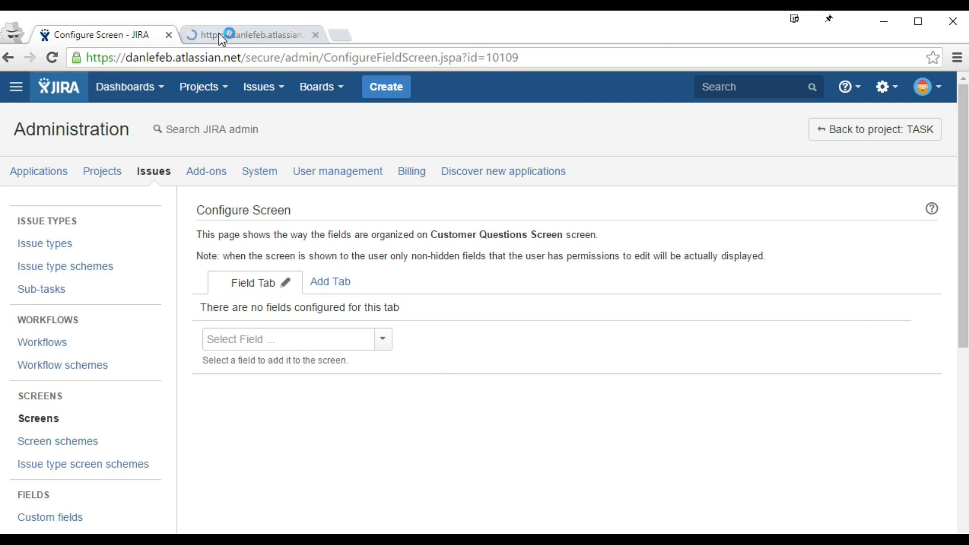
click(220, 32)
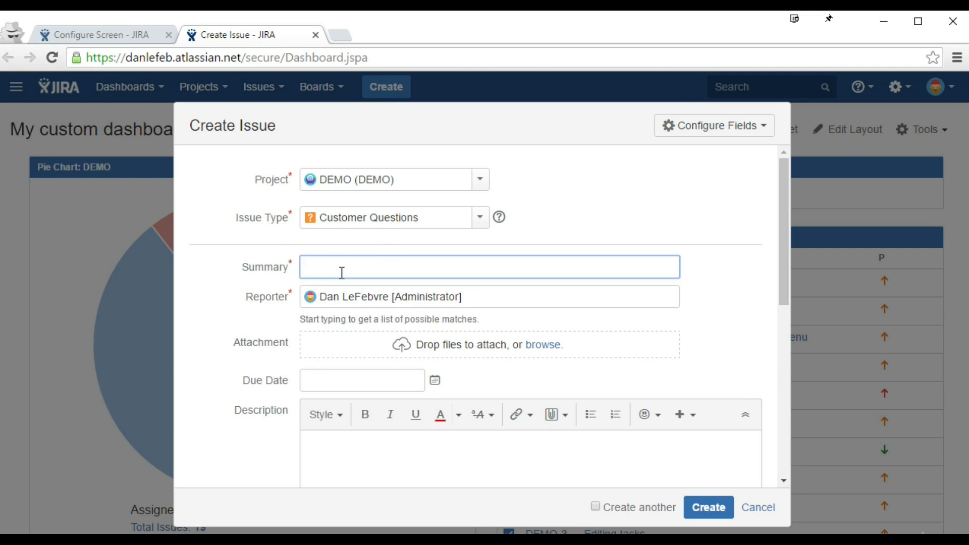
click(770, 509)
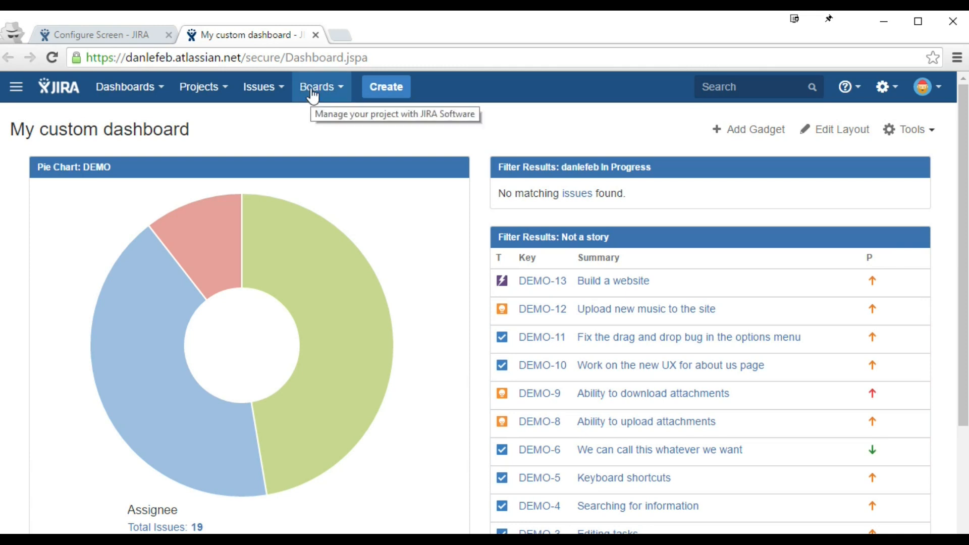
click(401, 86)
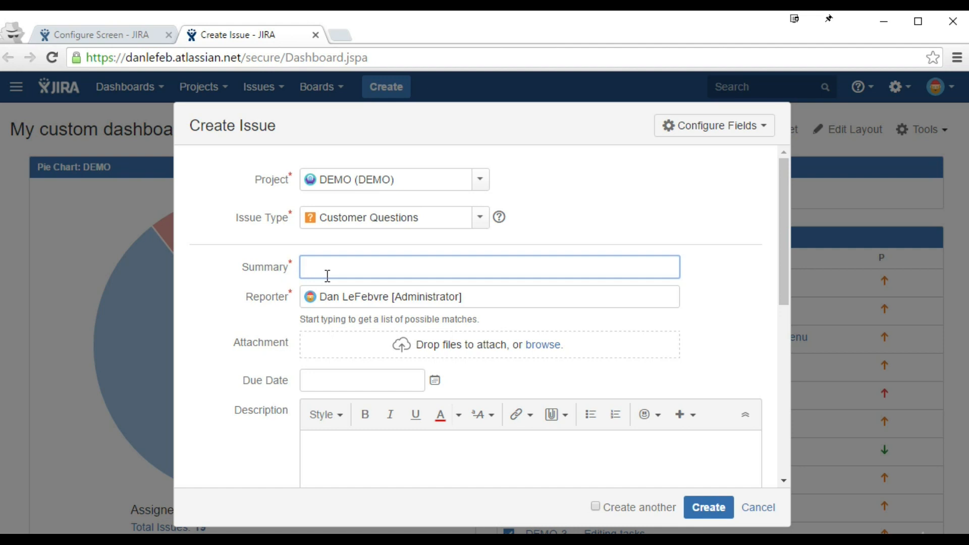
Step: Add Summary and Reporter to the Customer Questions Screen, comparing against the Create Issue form
click(114, 33)
click(275, 339)
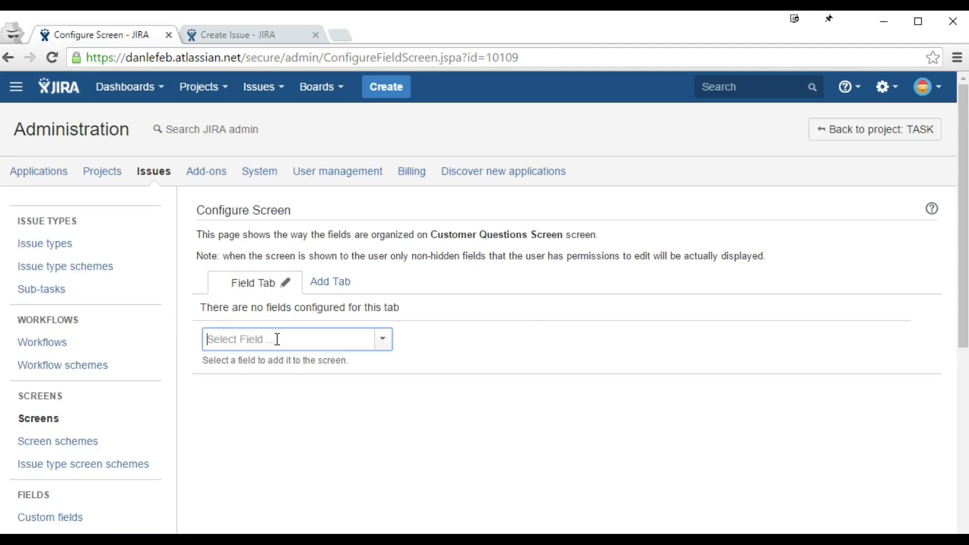
text(summ)
click(271, 365)
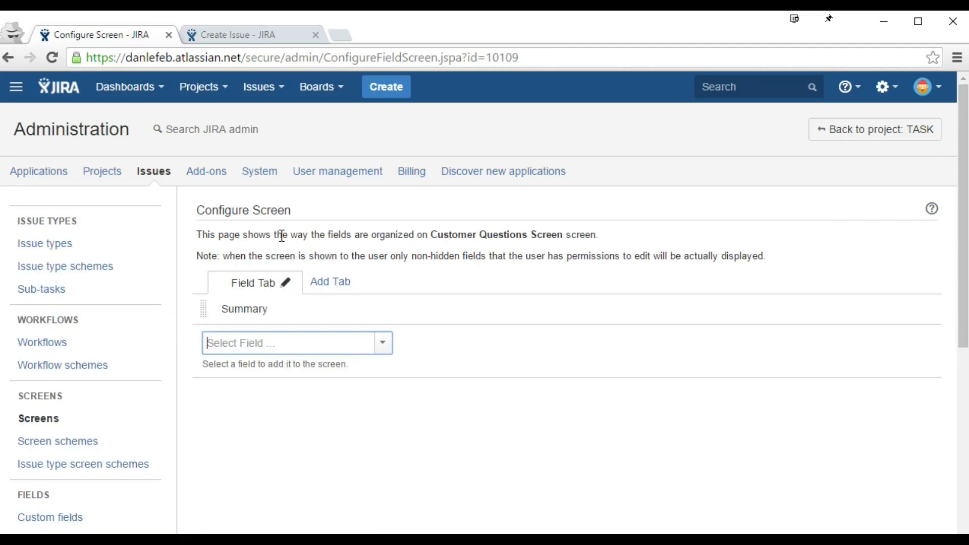
click(260, 36)
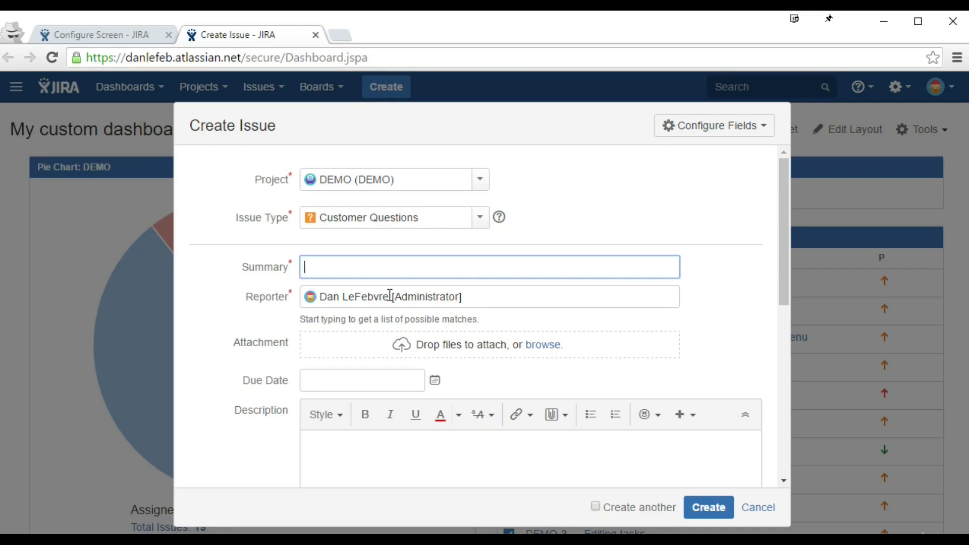
click(145, 35)
click(276, 343)
text(repo)
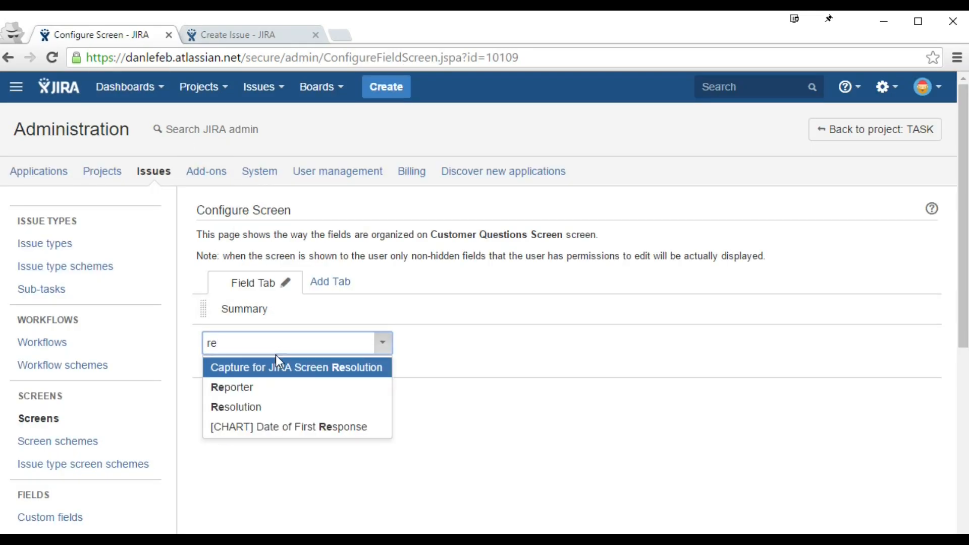
click(277, 369)
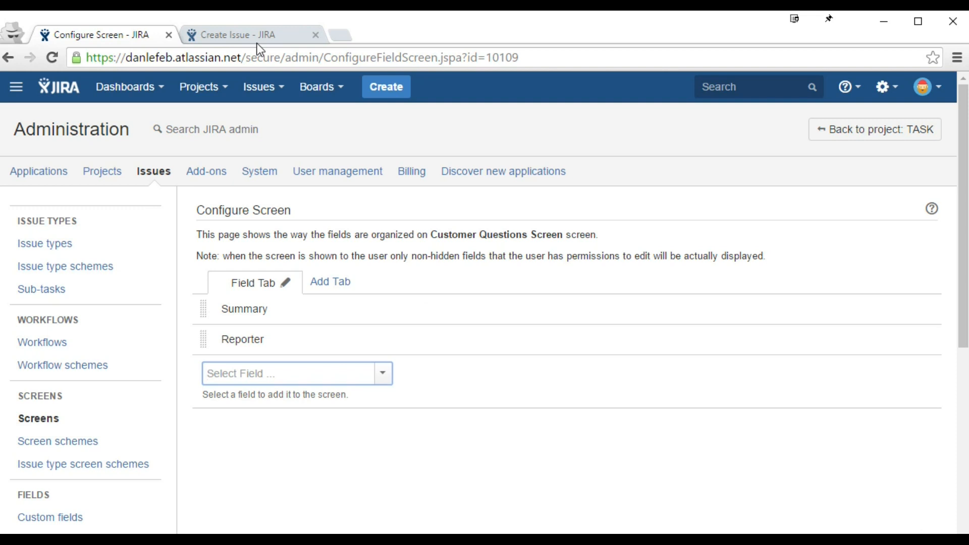
click(261, 35)
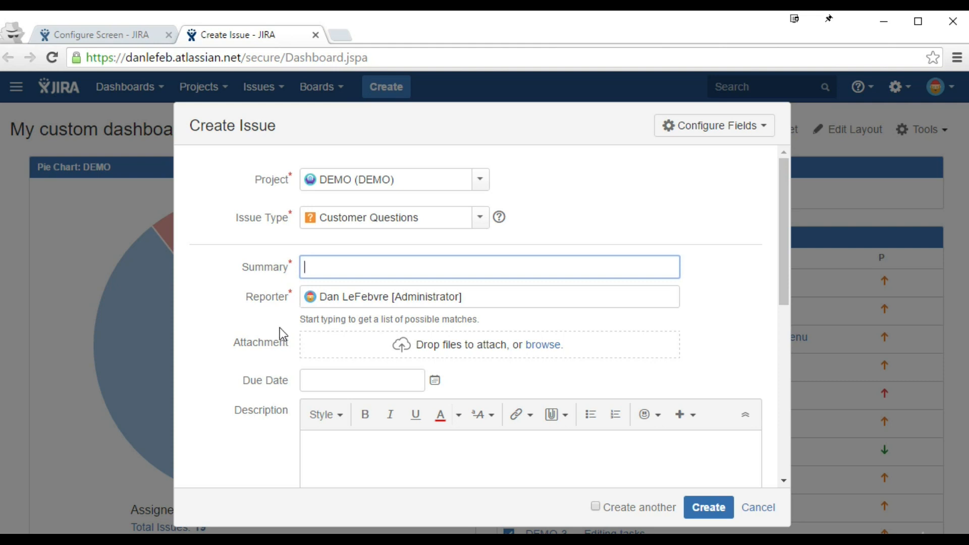
Step: Add Description and Attachment fields to the screen, checking the Create Issue form after each
click(110, 40)
click(251, 374)
text(des)
click(252, 397)
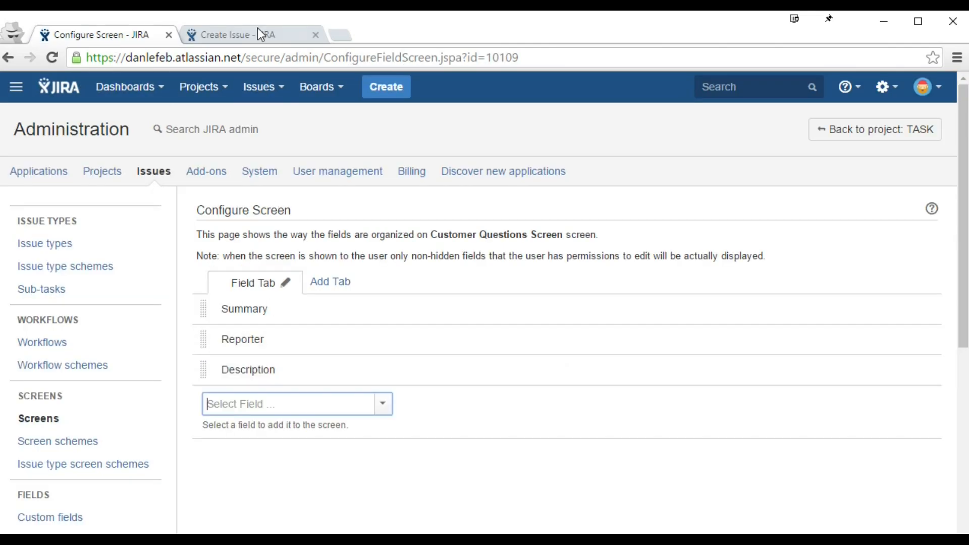
click(257, 31)
scroll(344, 347, down, 4)
scroll(348, 348, up, 1)
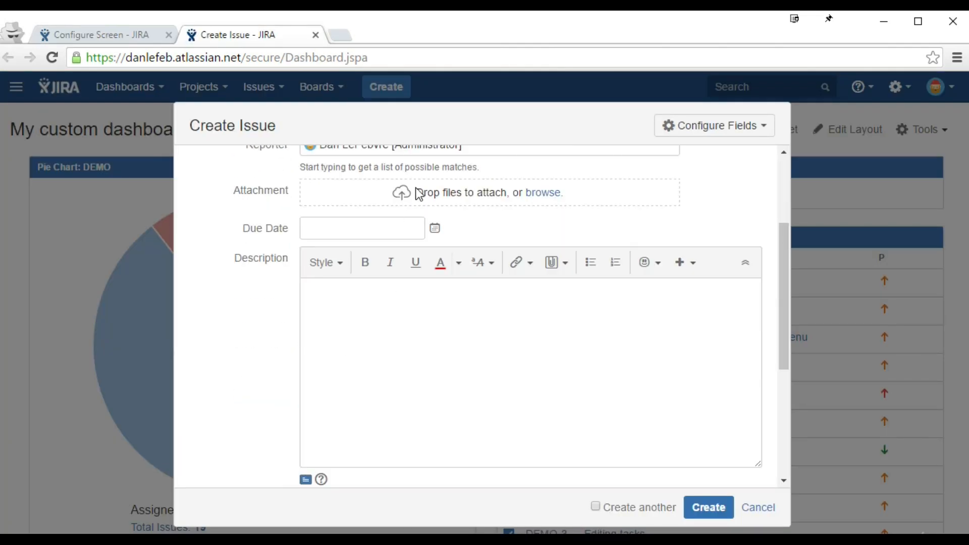
click(117, 31)
text(atta)
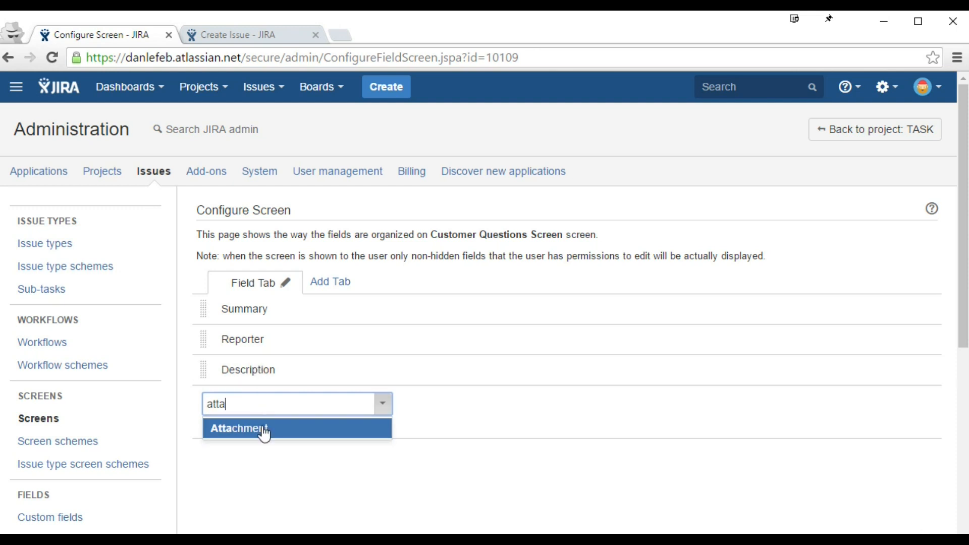
click(264, 430)
click(250, 35)
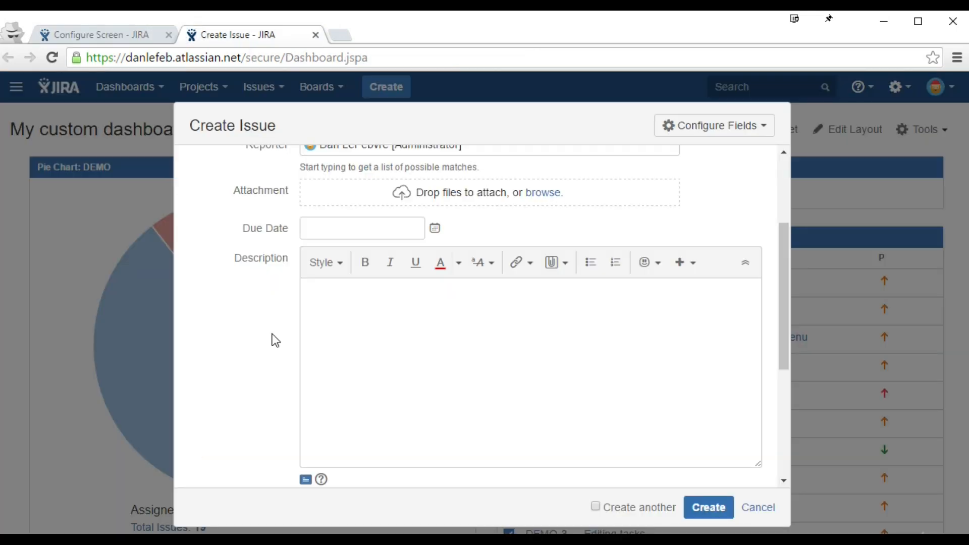
scroll(272, 334, down, 5)
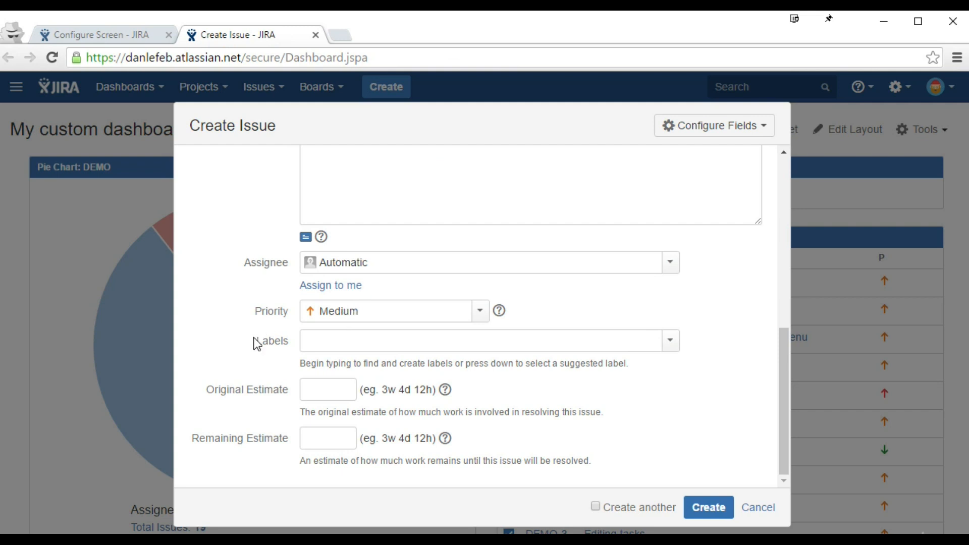
Step: Add Assignee and Priority to the screen, then review the Create Issue form
click(99, 36)
text(ass)
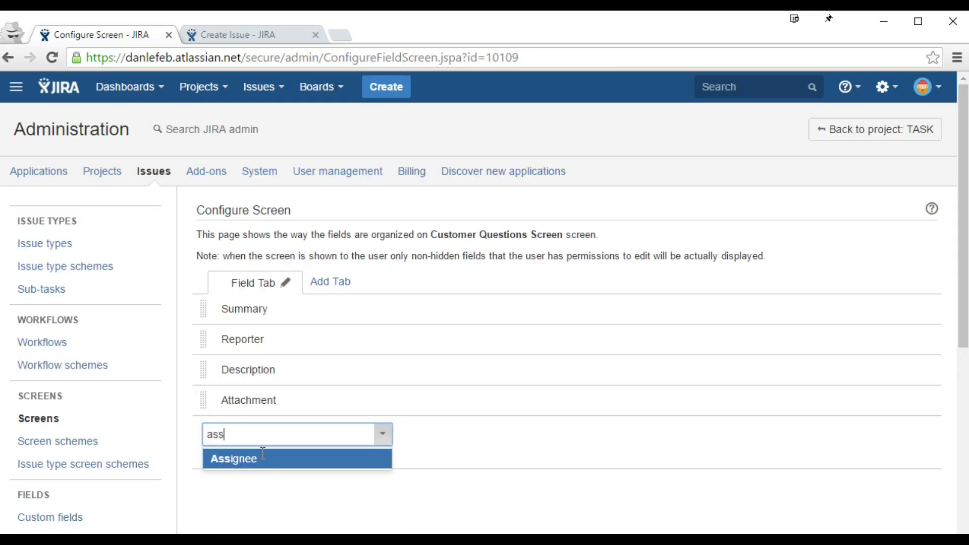
key(Return)
text(prio)
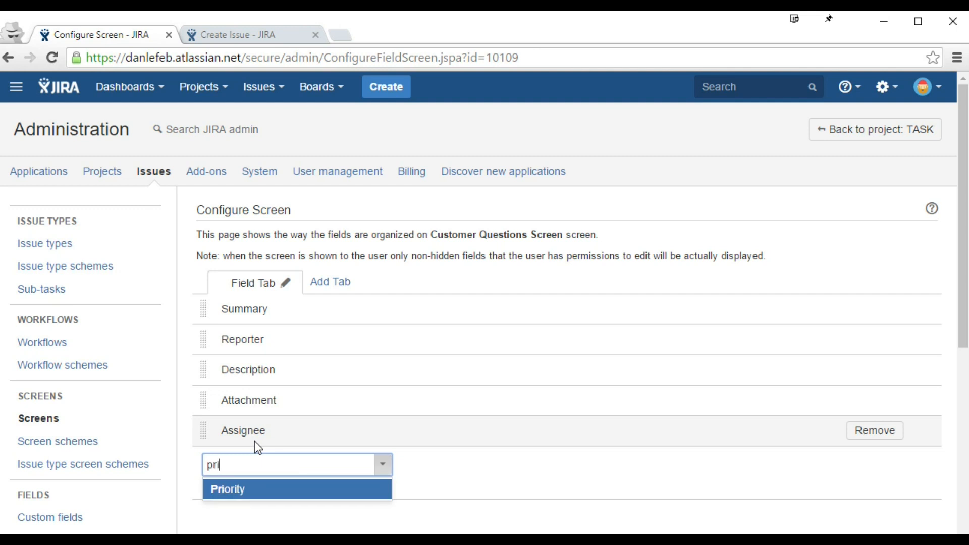
click(255, 491)
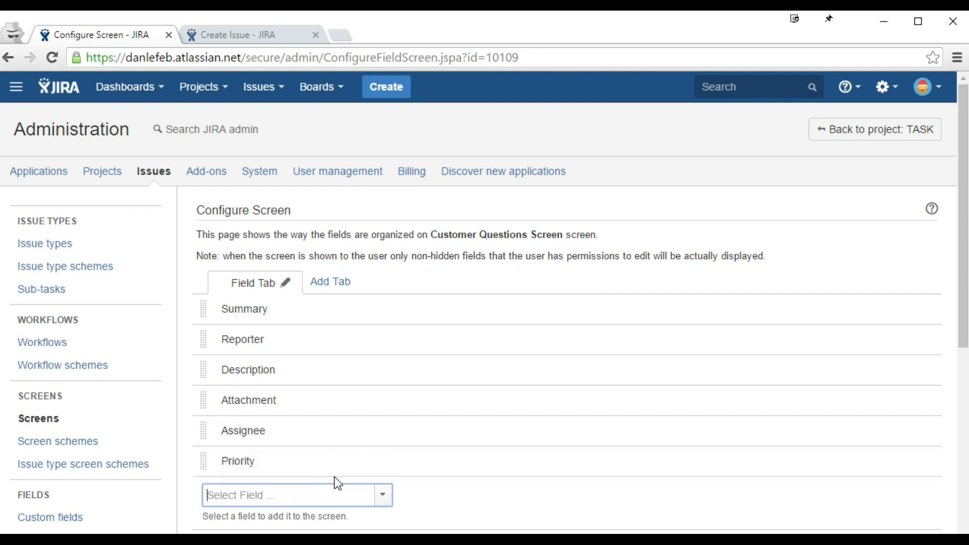
click(256, 41)
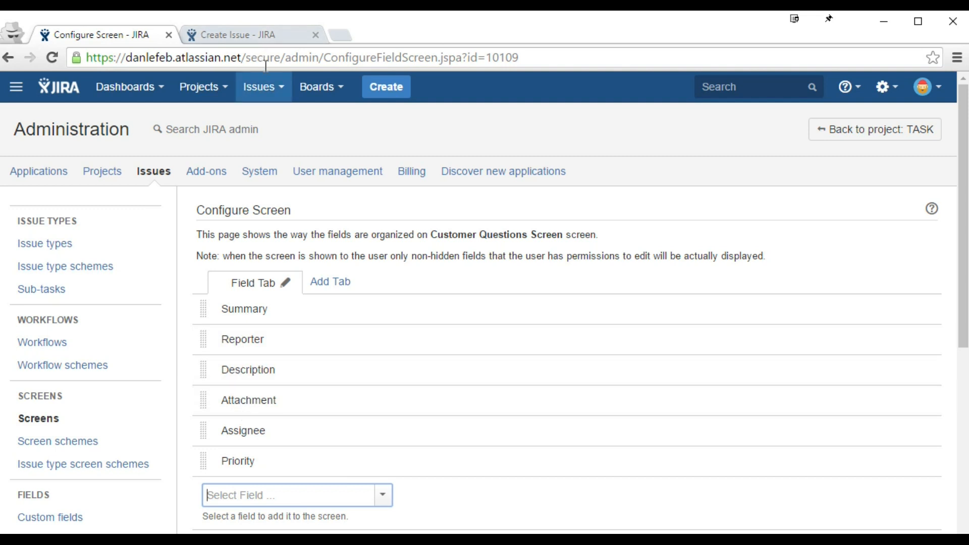
scroll(322, 291, up, 4)
scroll(322, 283, up, 2)
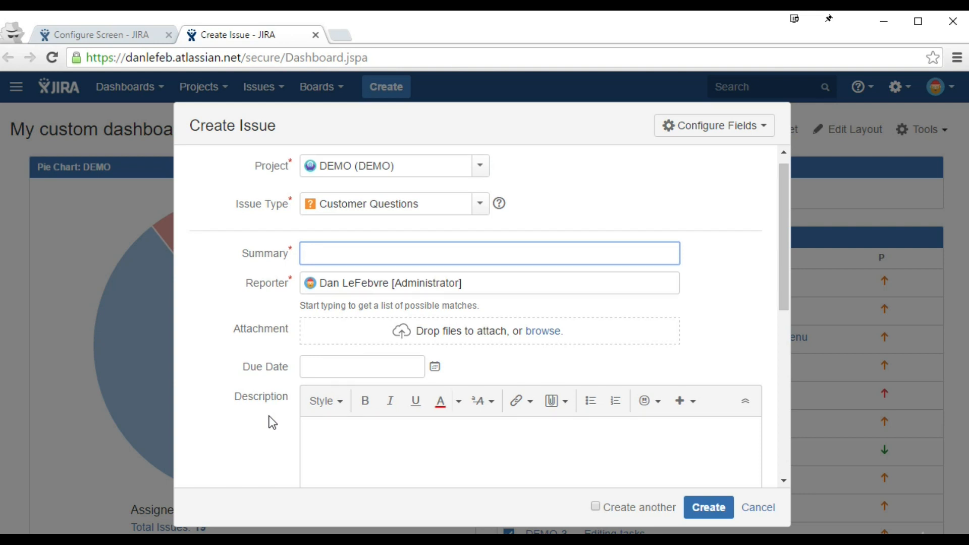
scroll(273, 422, up, 1)
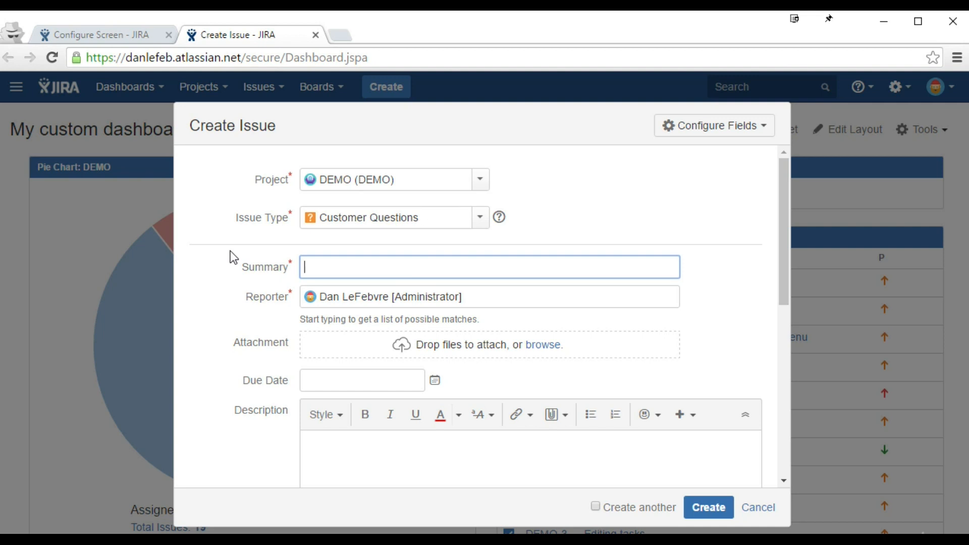
scroll(232, 253, down, 5)
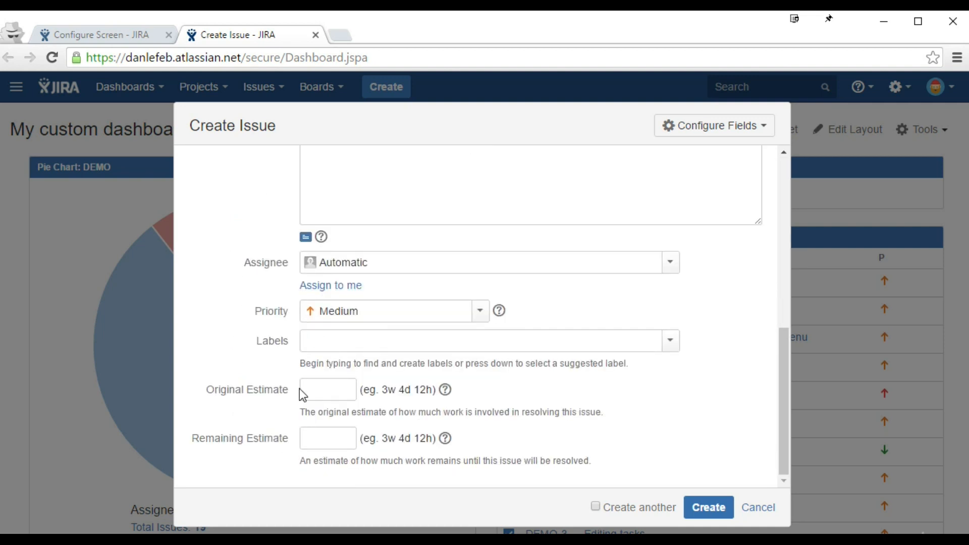
scroll(300, 390, up, 3)
scroll(254, 462, up, 3)
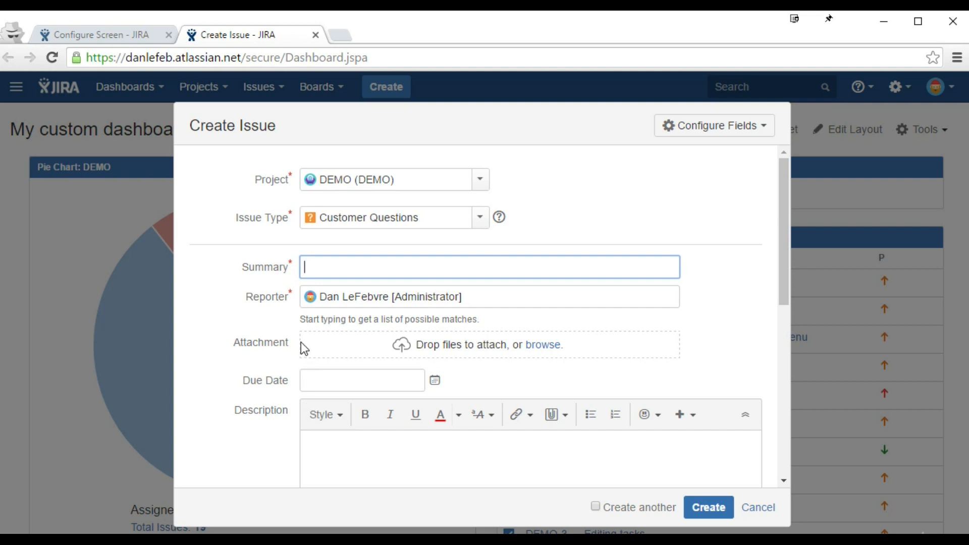
double_click(266, 266)
drag(237, 406, 291, 413)
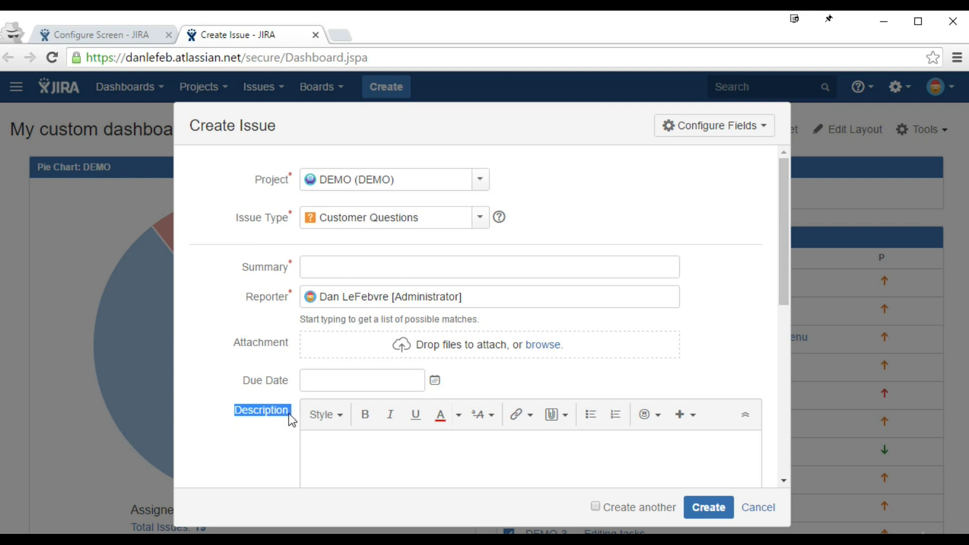
Step: Move Attachment between Reporter and Description, then open and dismiss the Add Tab prompt
click(90, 35)
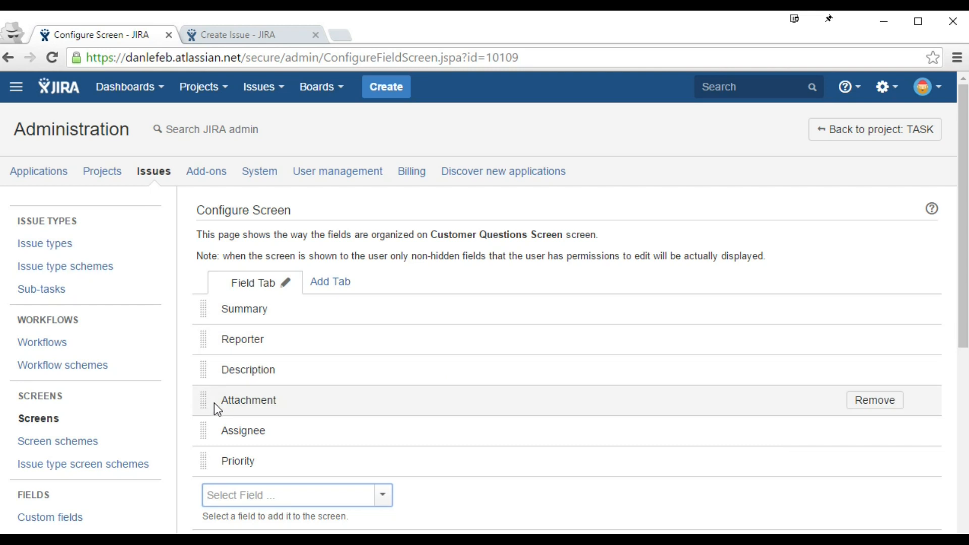
drag(202, 401, 209, 367)
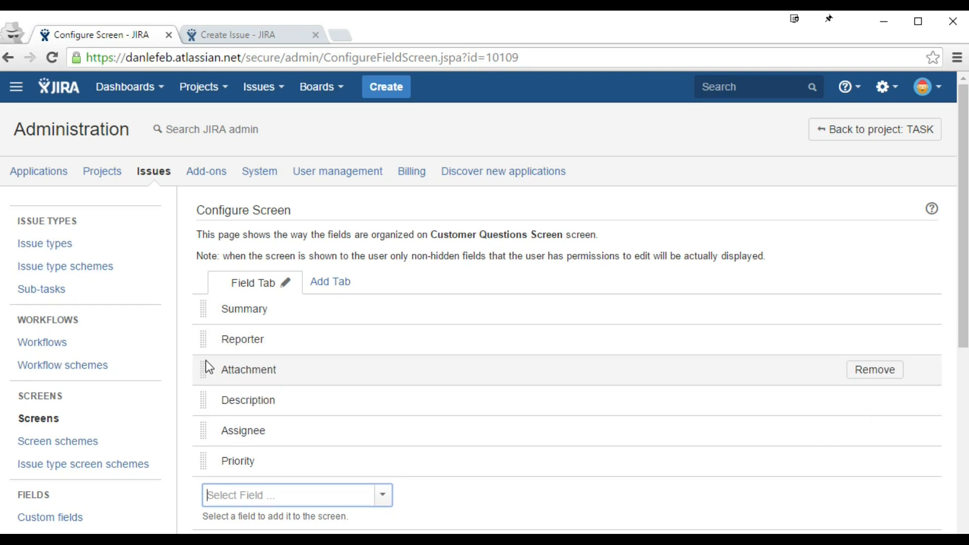
click(241, 35)
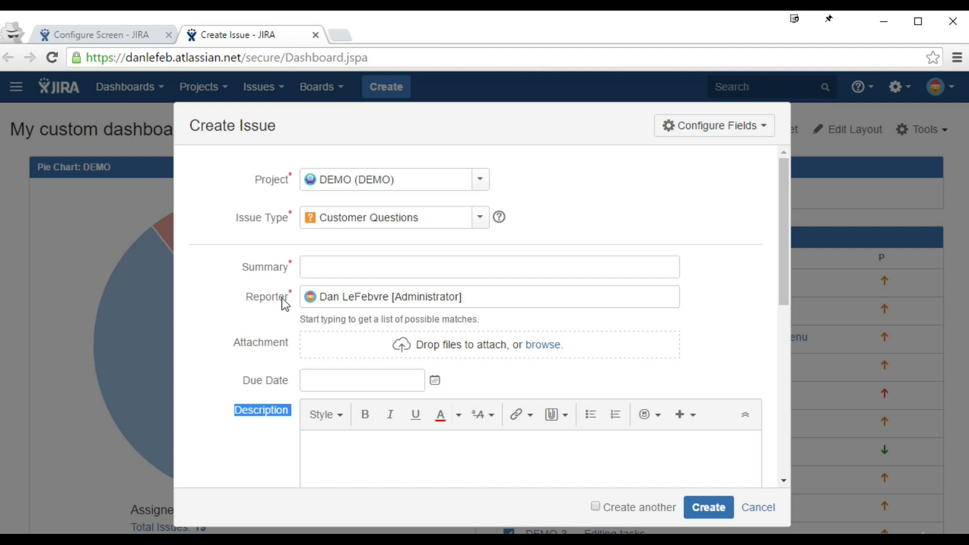
click(128, 35)
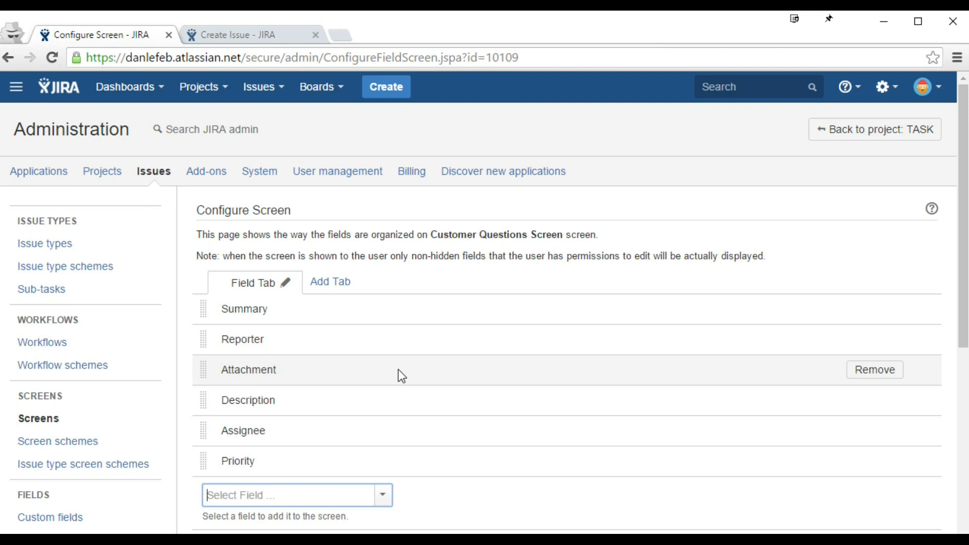
click(343, 289)
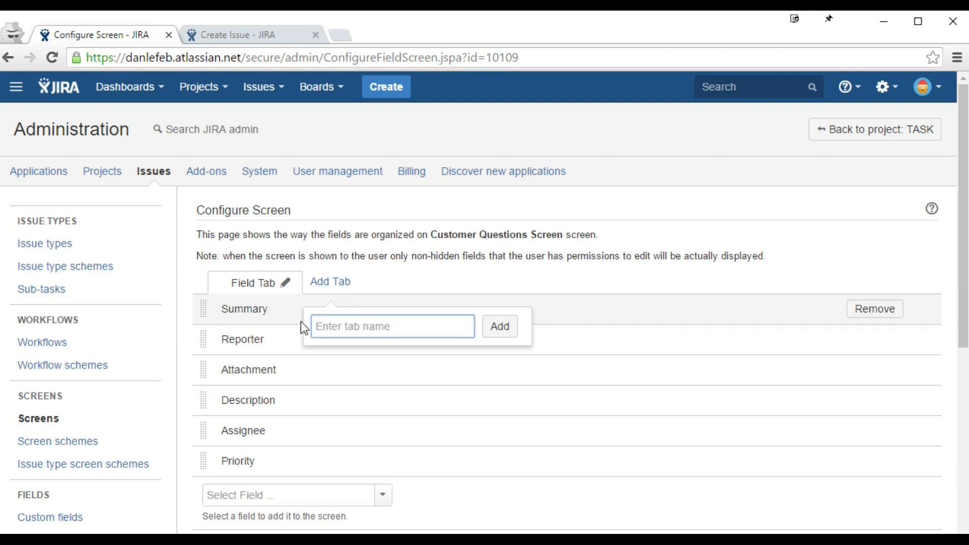
click(393, 292)
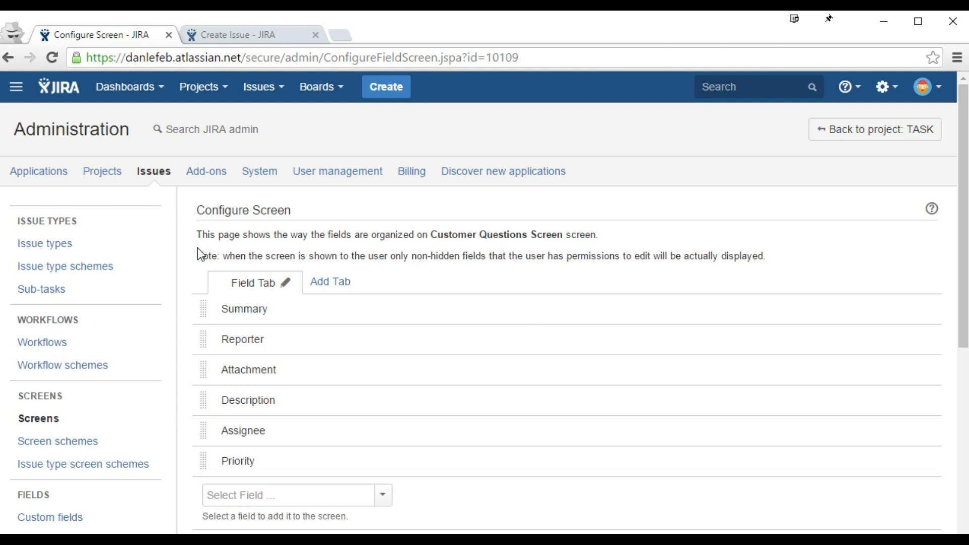
Step: Open the Screen schemes admin list, then cancel the pending new issue in the Create Issue form
click(92, 446)
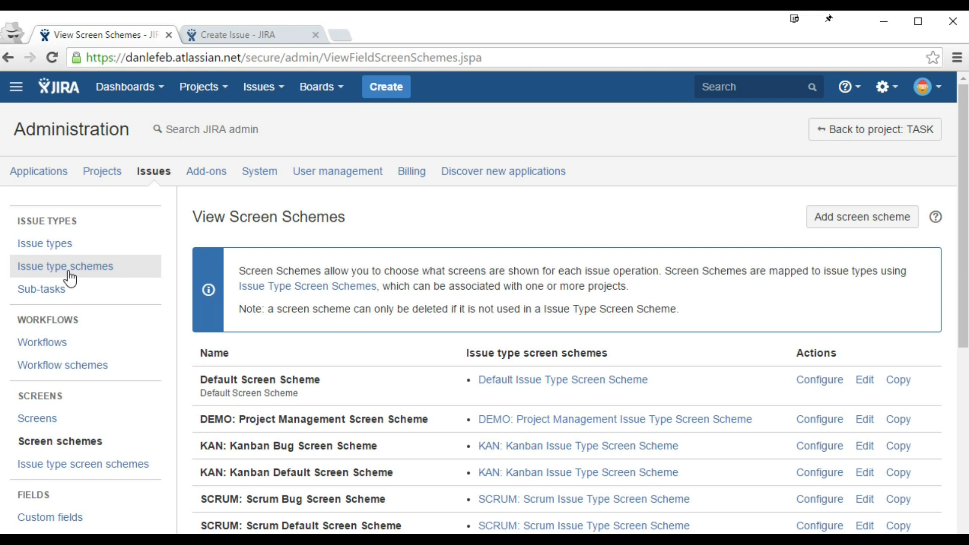
click(218, 35)
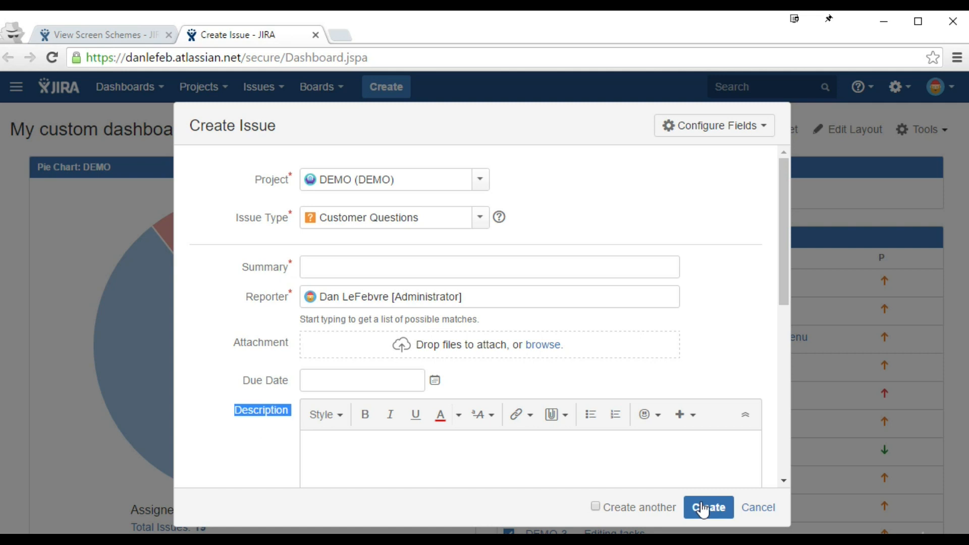
click(754, 509)
Step: Open DEMO-13 'Build a website' in a new tab and bring up its Edit Issue form
middle_click(606, 279)
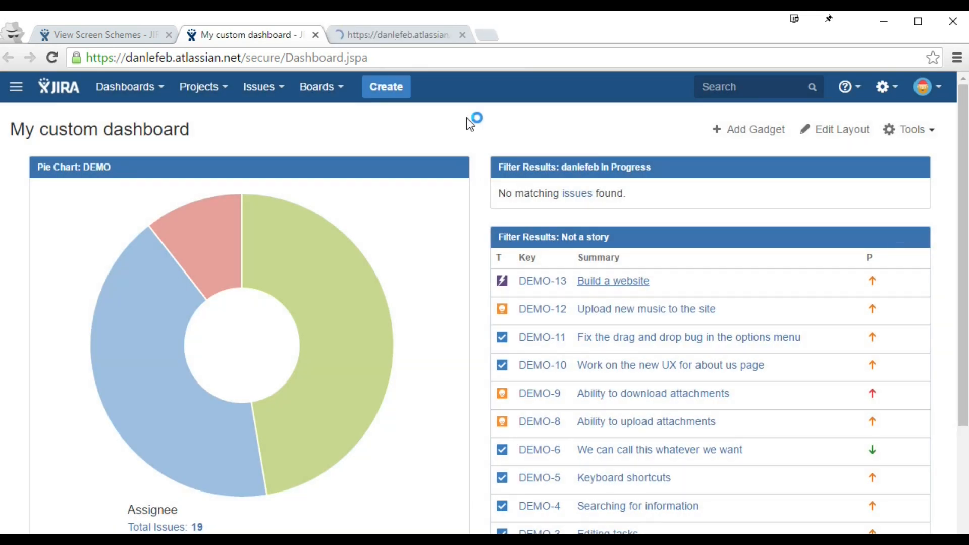
click(394, 36)
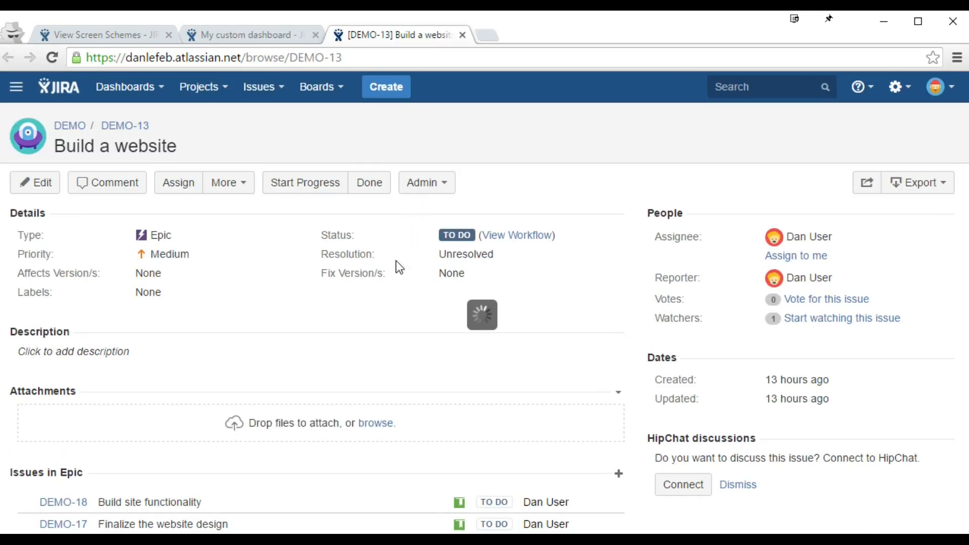
key(e)
drag(190, 125, 256, 126)
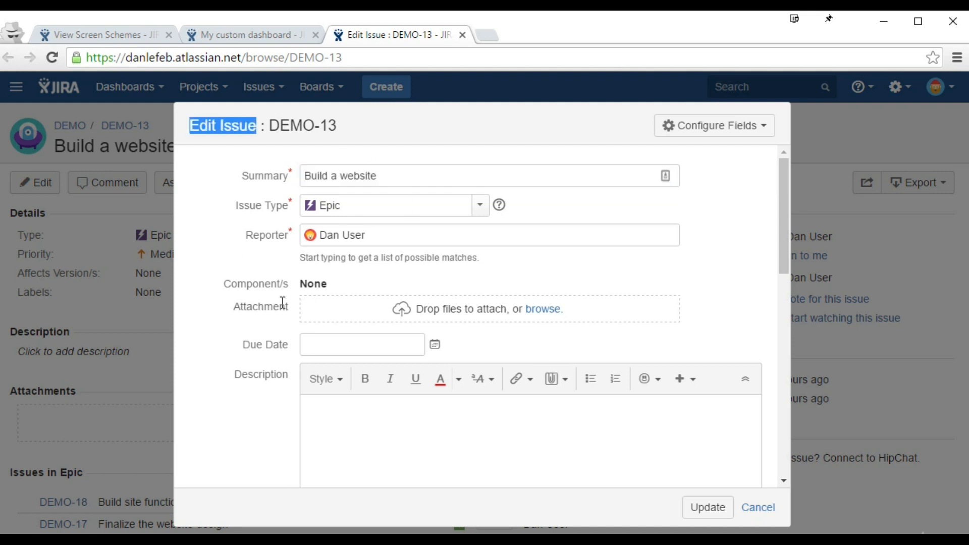
Step: Start a new issue from the dashboard and set its issue type to Epic
click(261, 37)
click(385, 87)
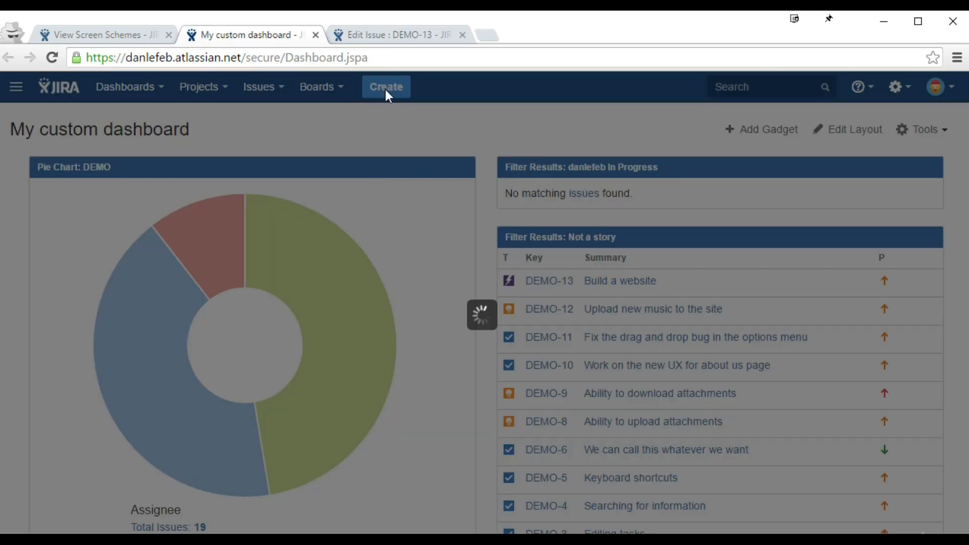
click(412, 34)
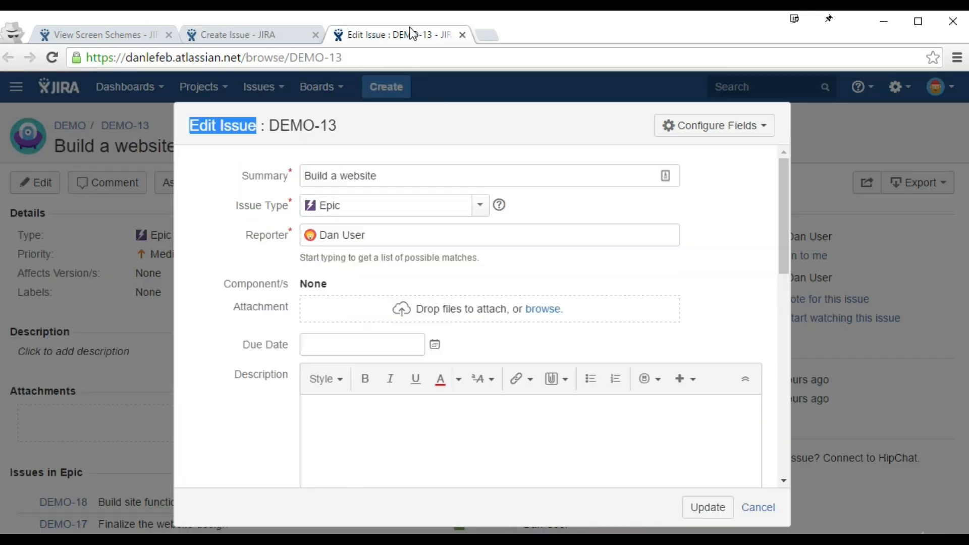
click(286, 36)
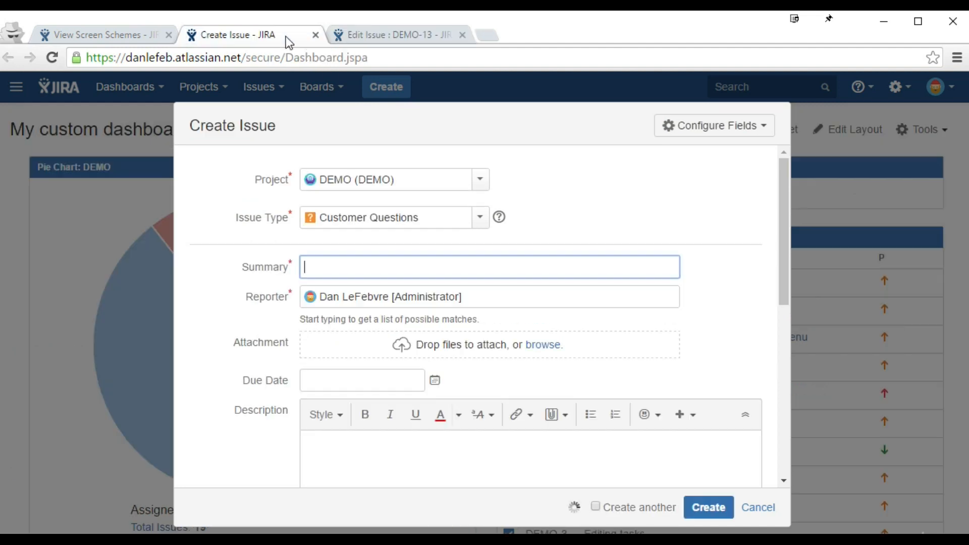
click(478, 218)
click(372, 245)
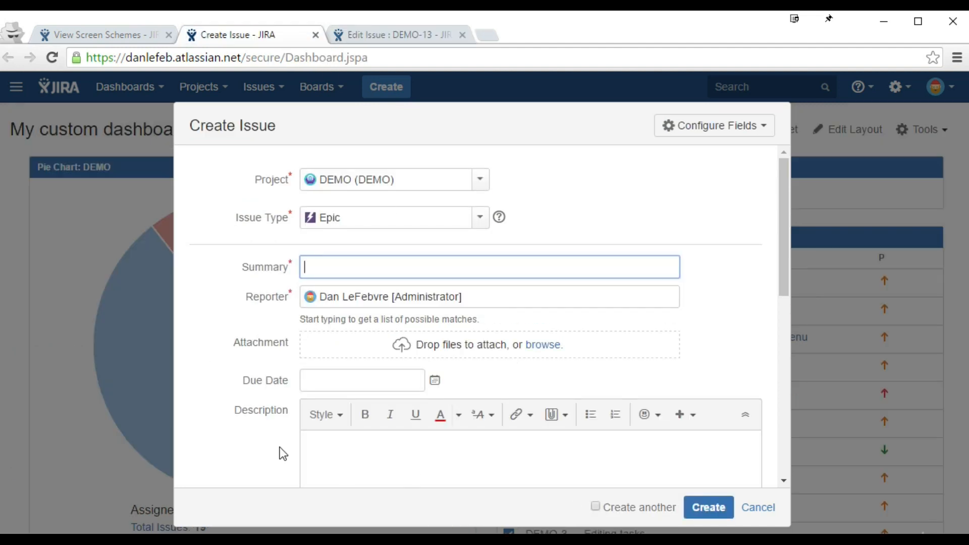
Step: Compare the Epic create form with DEMO-13's edit form, including Component/s, then return to screen schemes
click(368, 35)
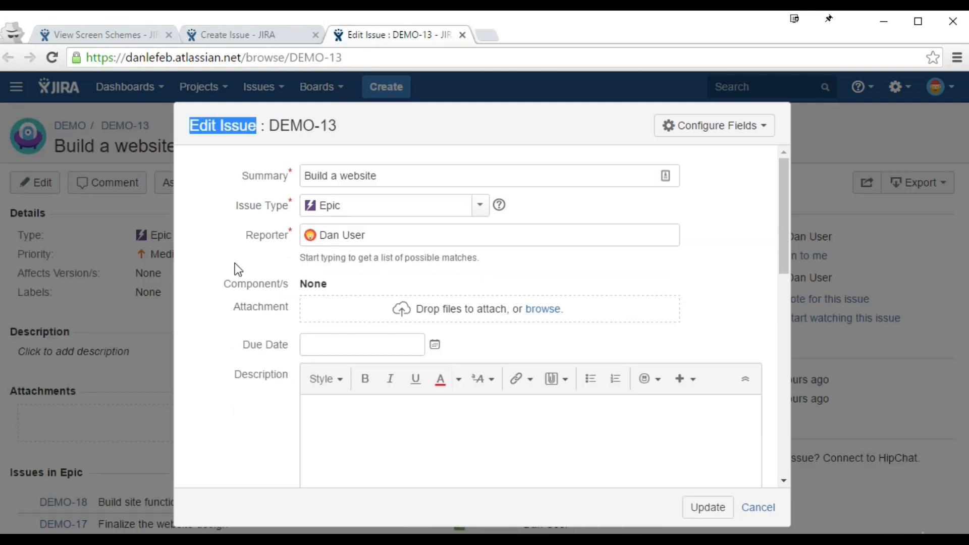
drag(336, 283, 221, 285)
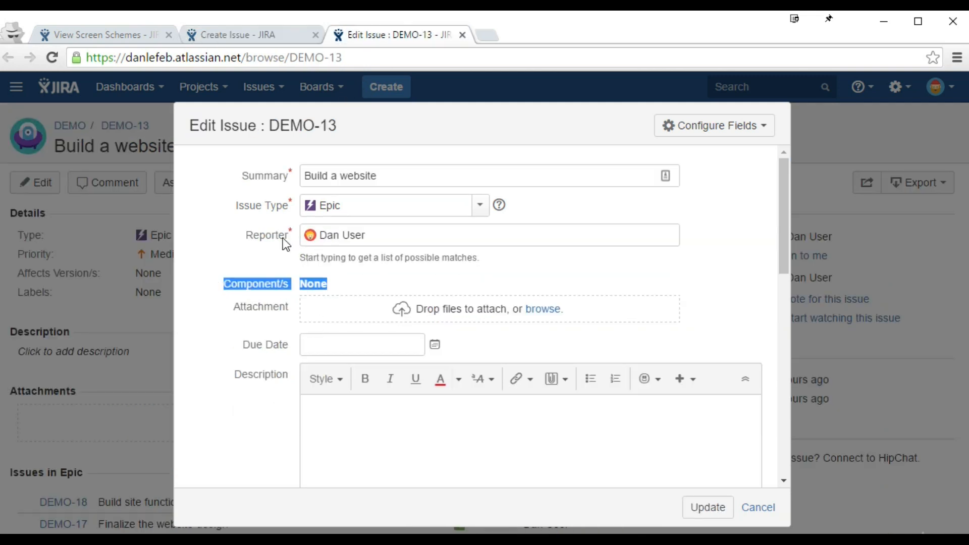
click(269, 36)
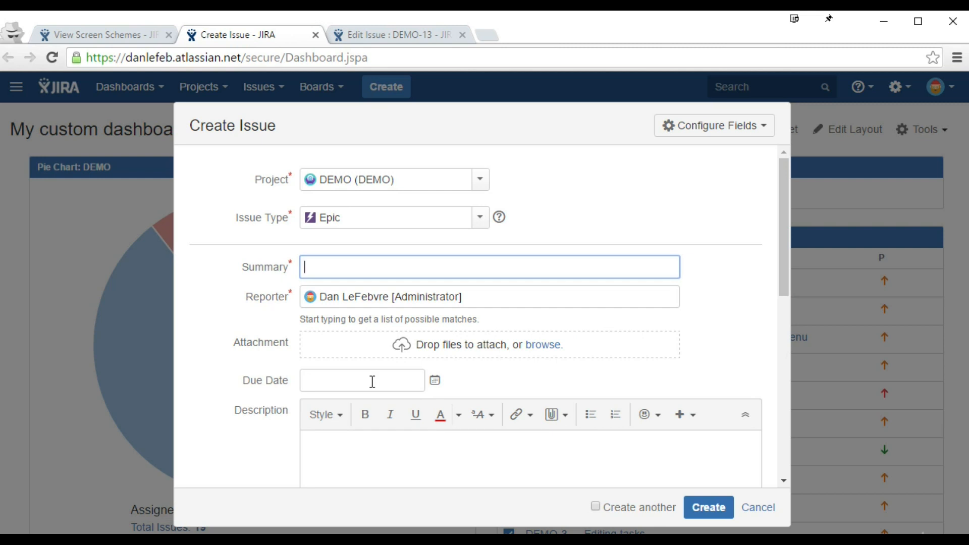
scroll(373, 381, down, 6)
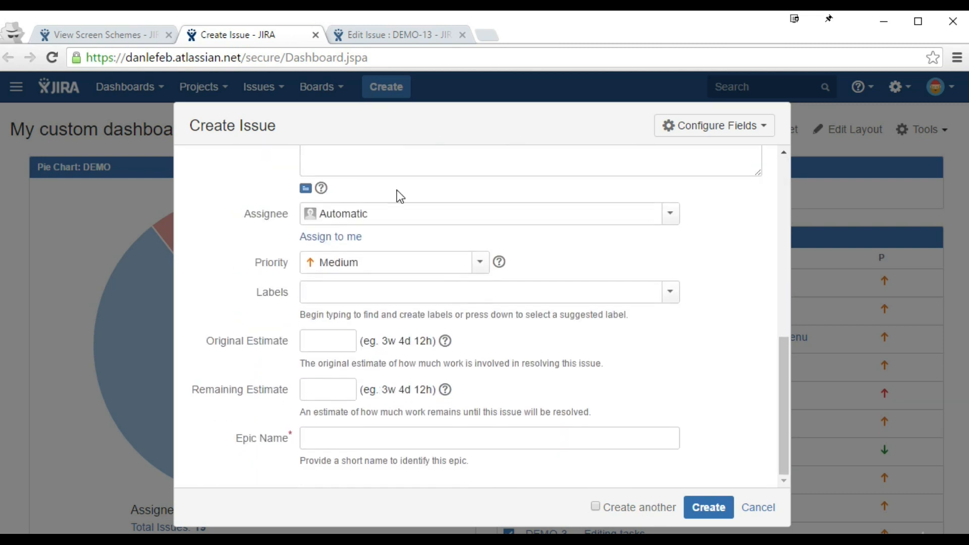
click(391, 34)
scroll(359, 326, down, 5)
scroll(359, 325, up, 3)
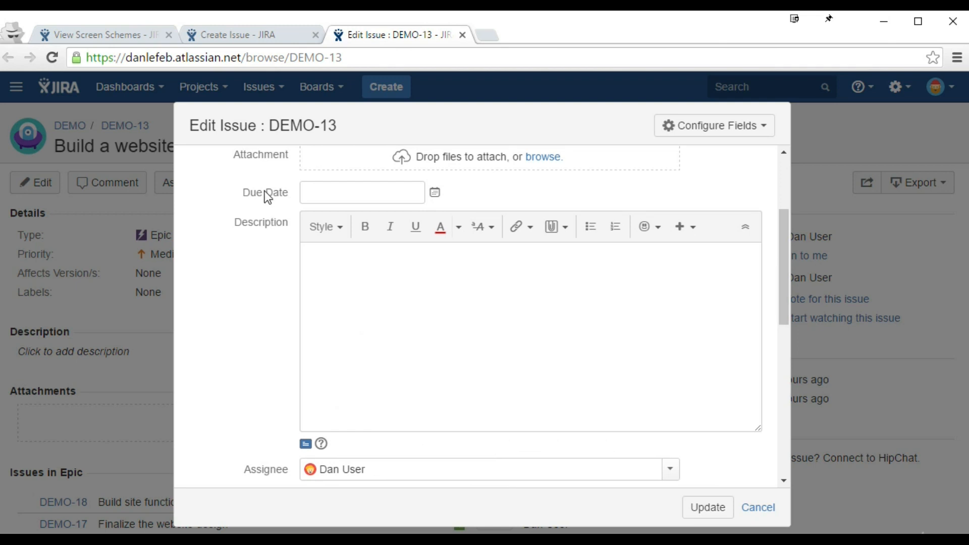
click(136, 39)
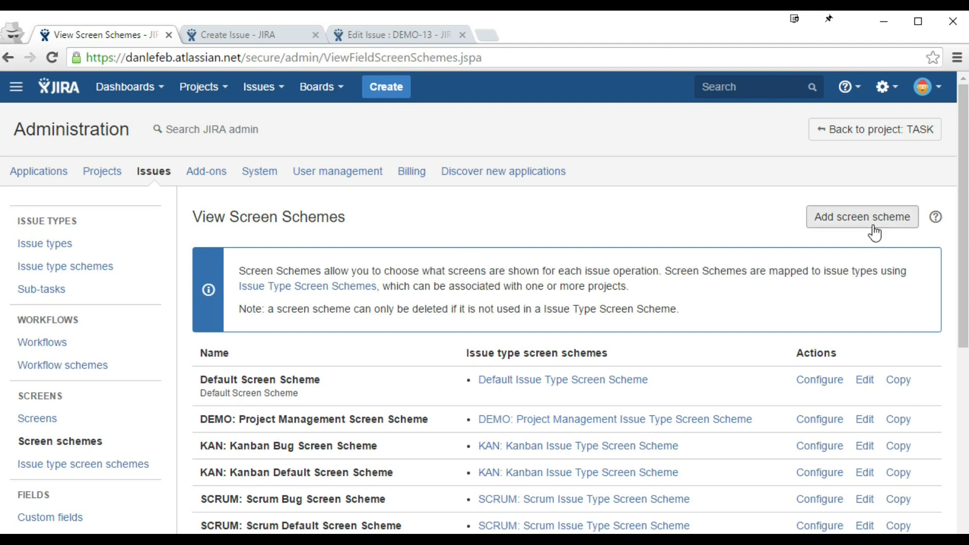
Step: Add 'Customer Questions Screen Scheme' with Customer Questions Screen as its default screen
click(851, 223)
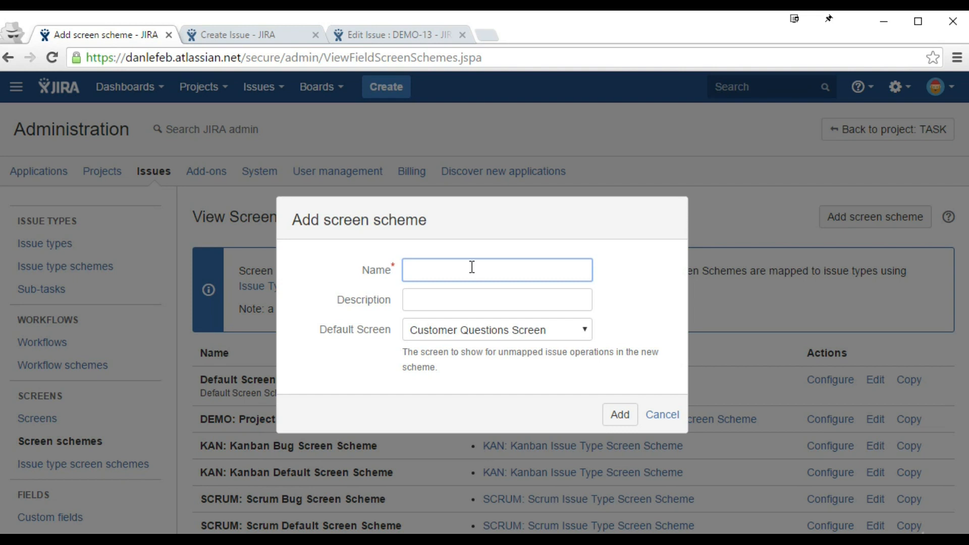
text(Customer Questions Scre)
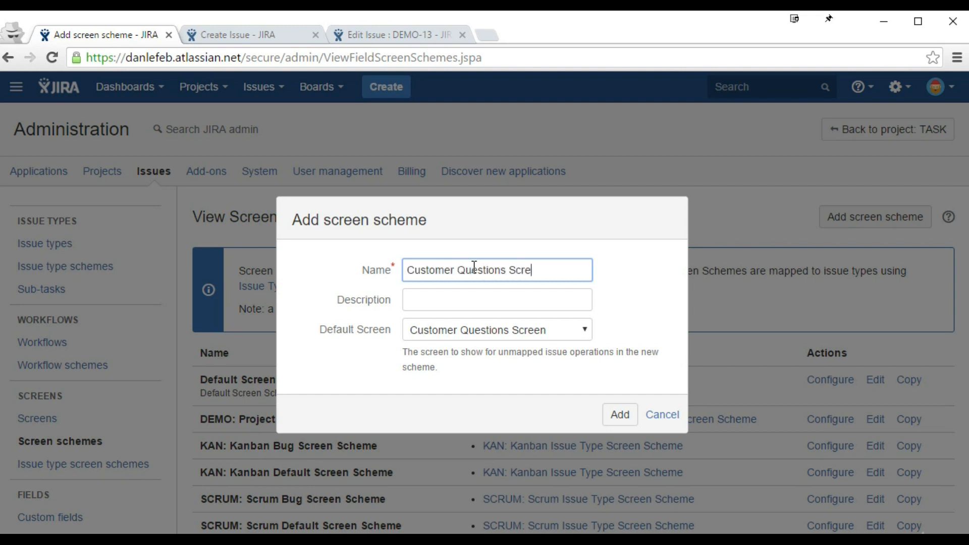
text(en Scheme)
click(498, 333)
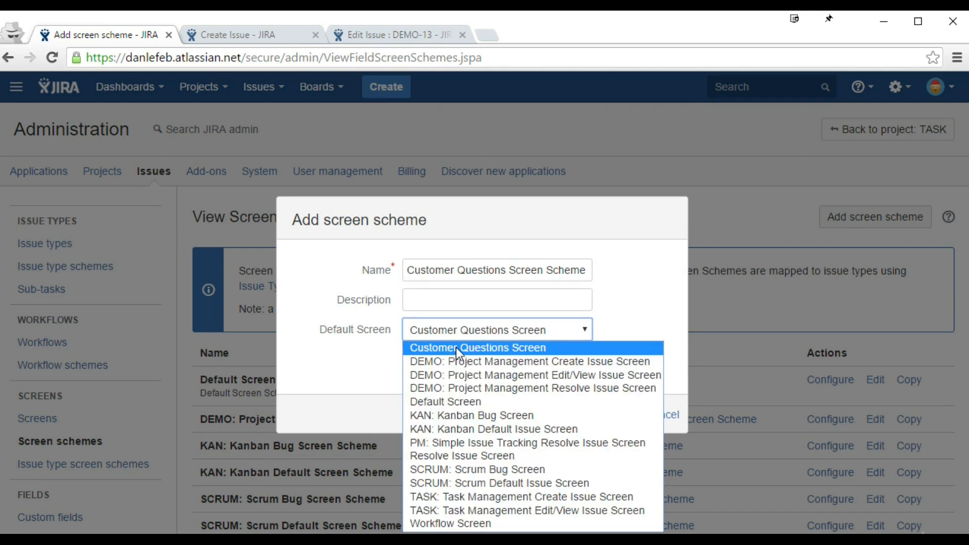
click(499, 350)
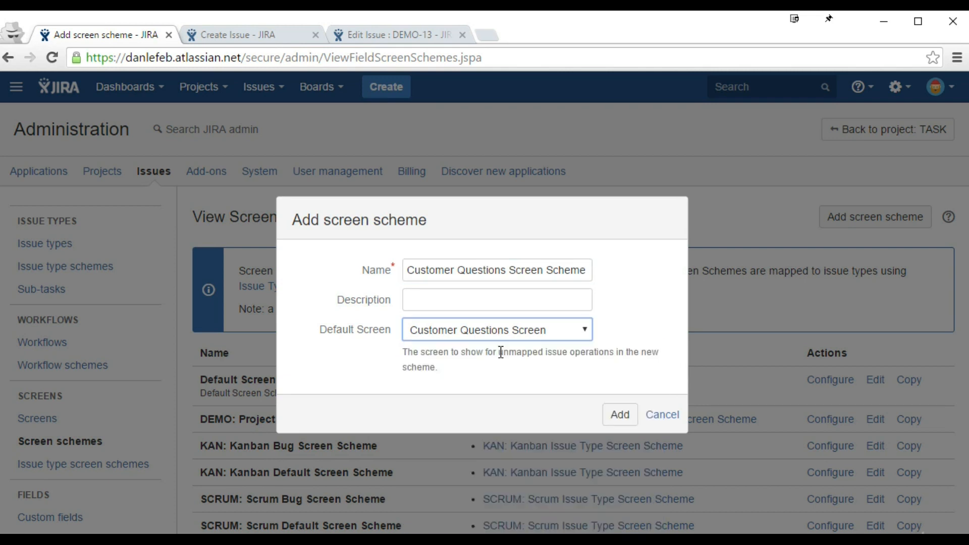
click(619, 410)
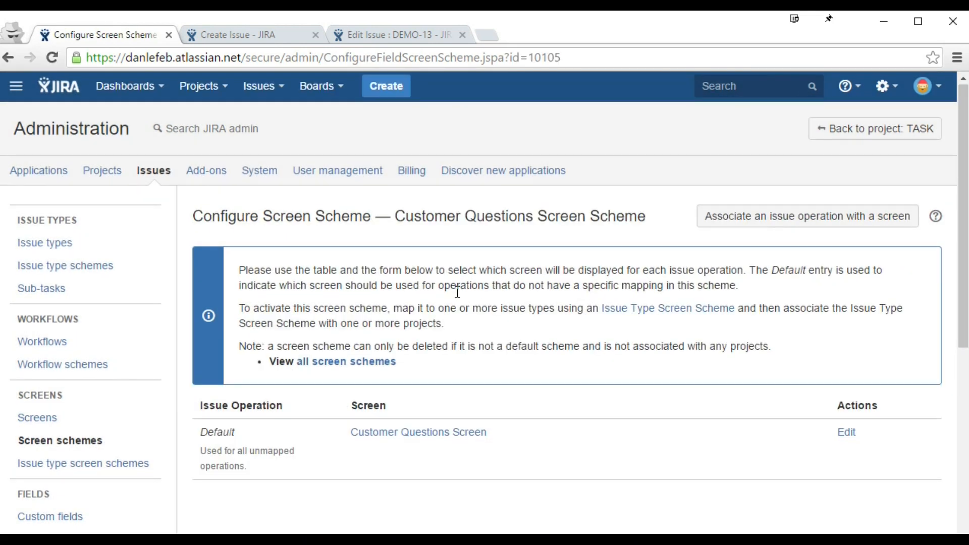
scroll(484, 273, down, 2)
scroll(494, 259, up, 1)
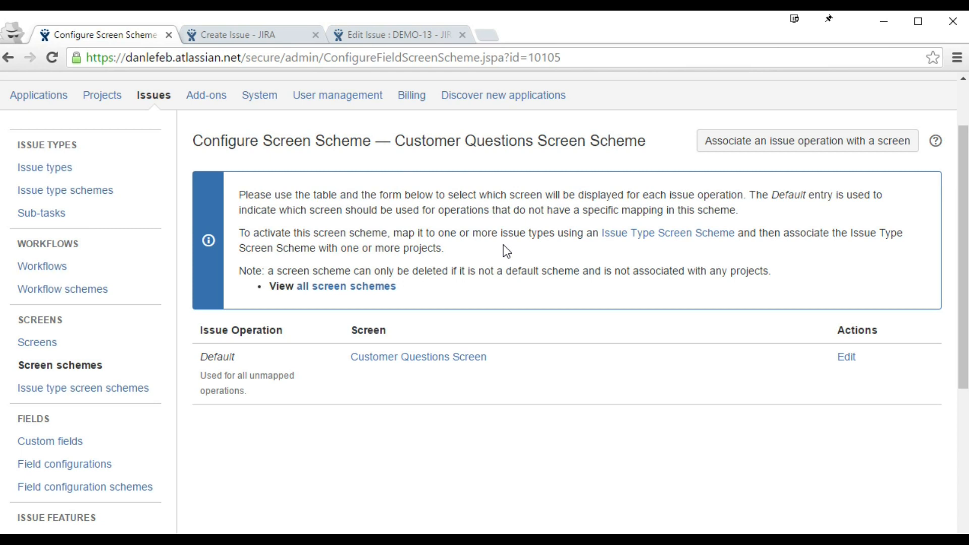
click(234, 31)
click(380, 36)
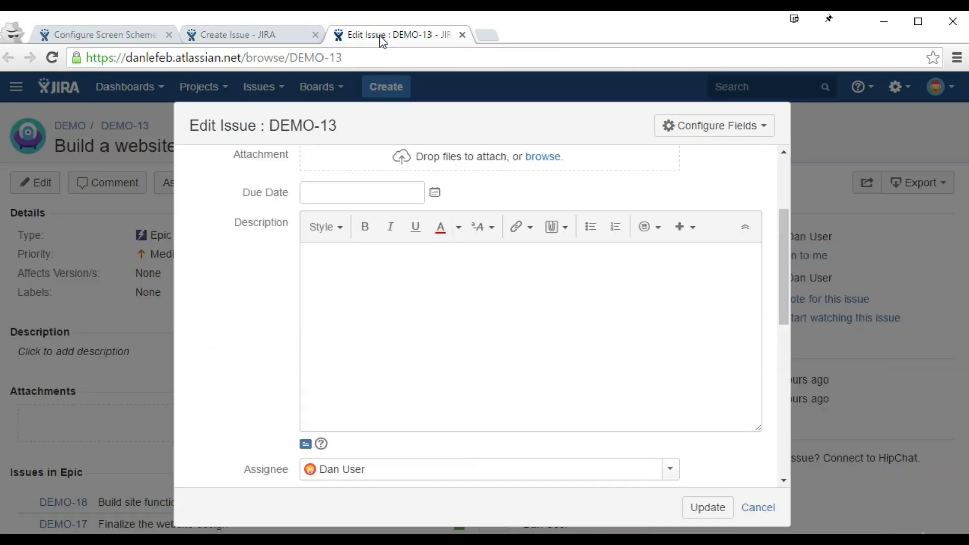
click(103, 35)
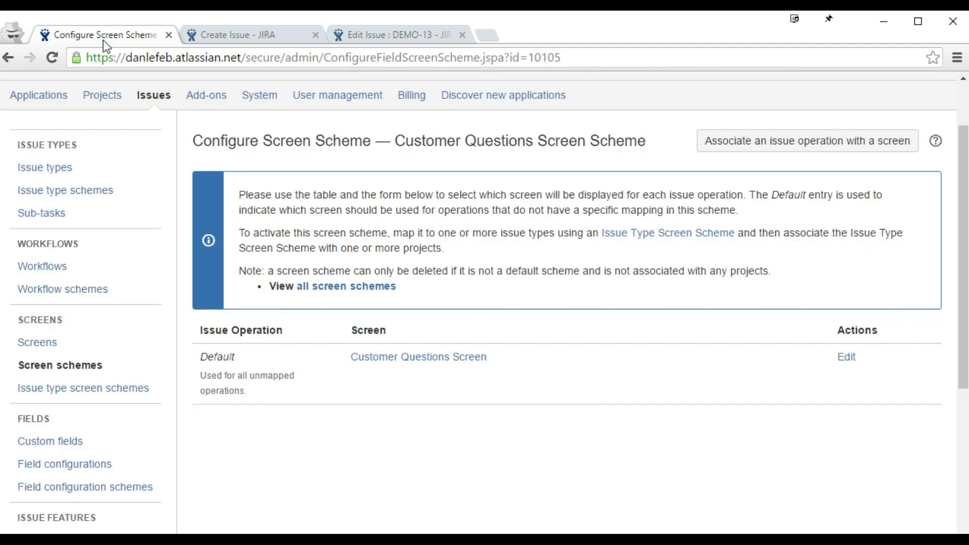
click(736, 148)
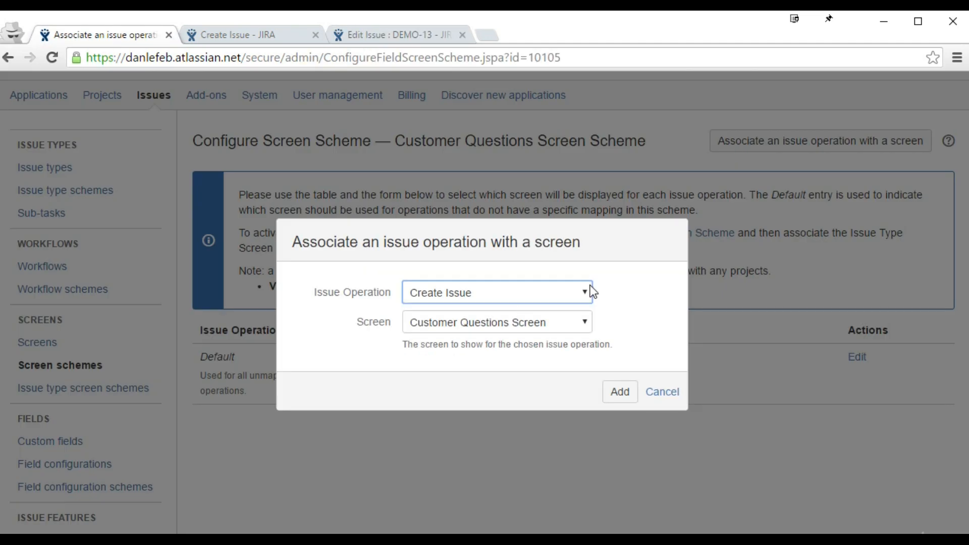
click(513, 298)
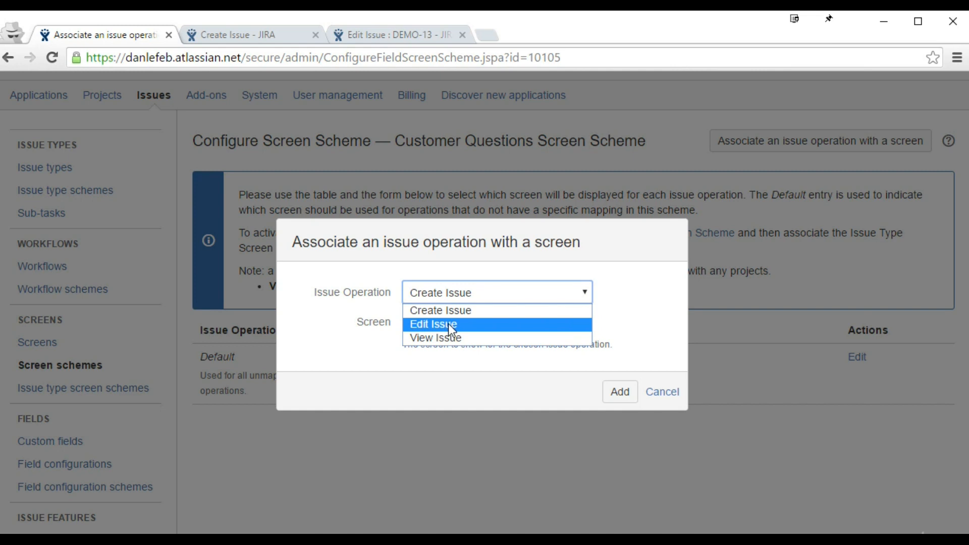
click(406, 40)
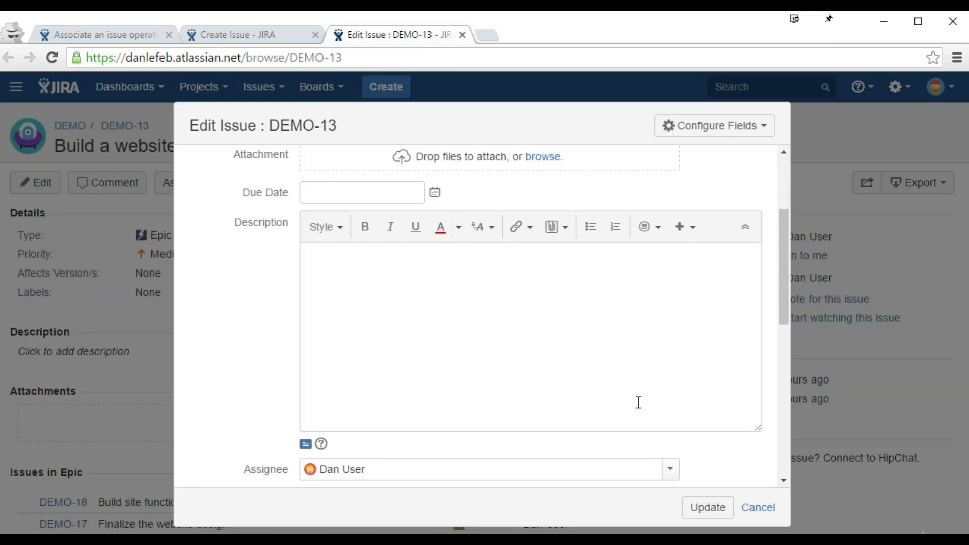
click(770, 508)
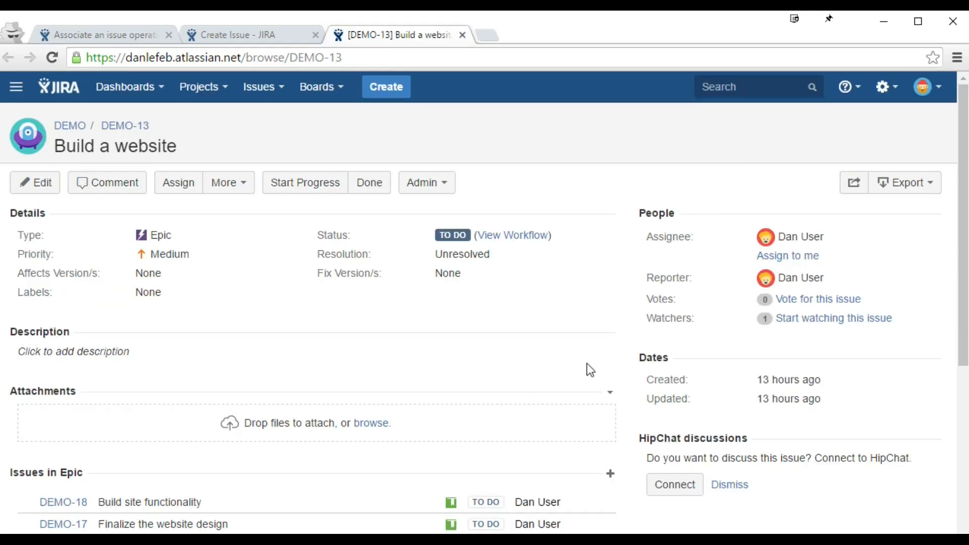
click(95, 36)
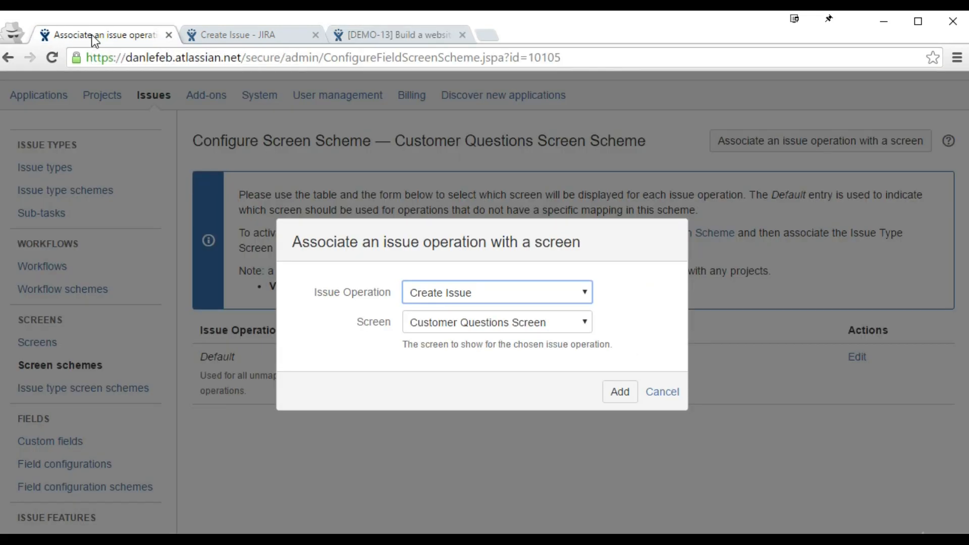
click(437, 294)
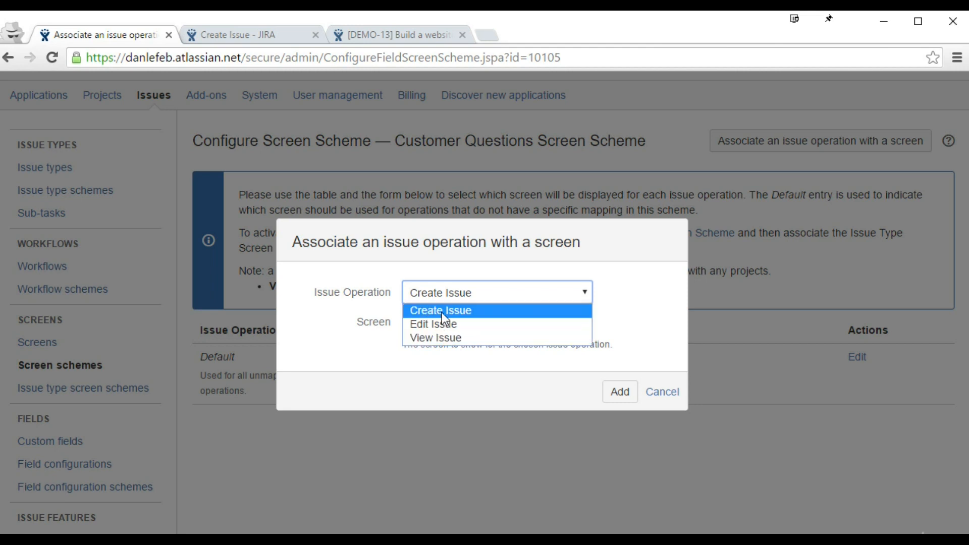
click(444, 369)
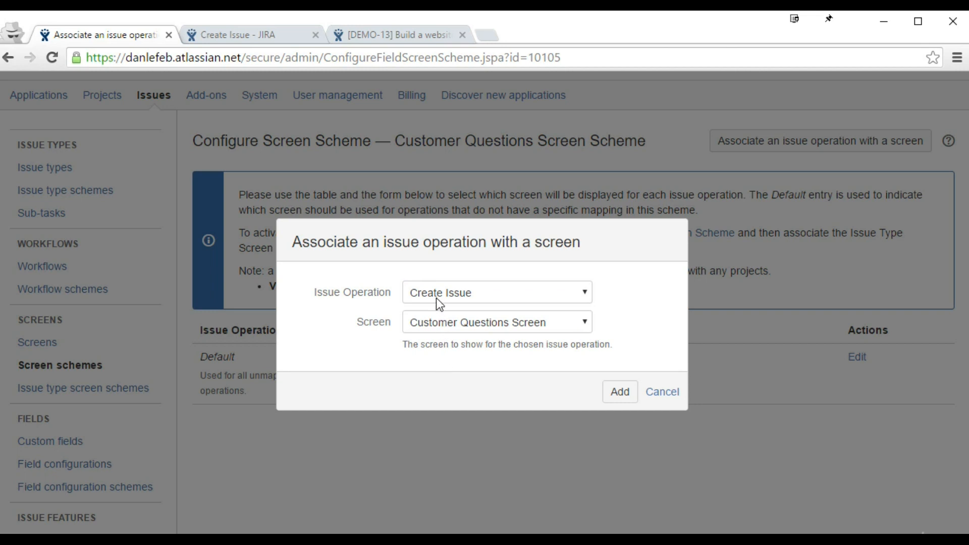
click(660, 393)
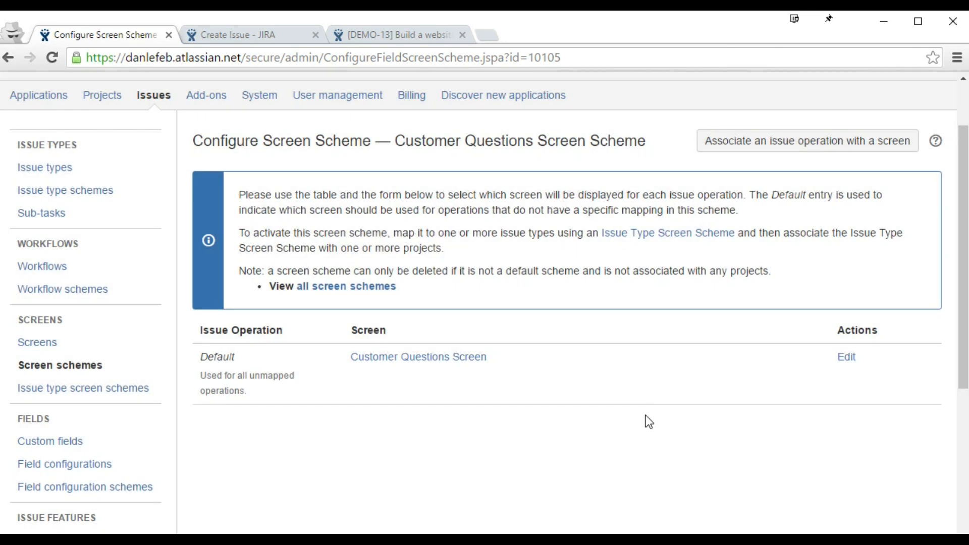
double_click(200, 359)
click(326, 473)
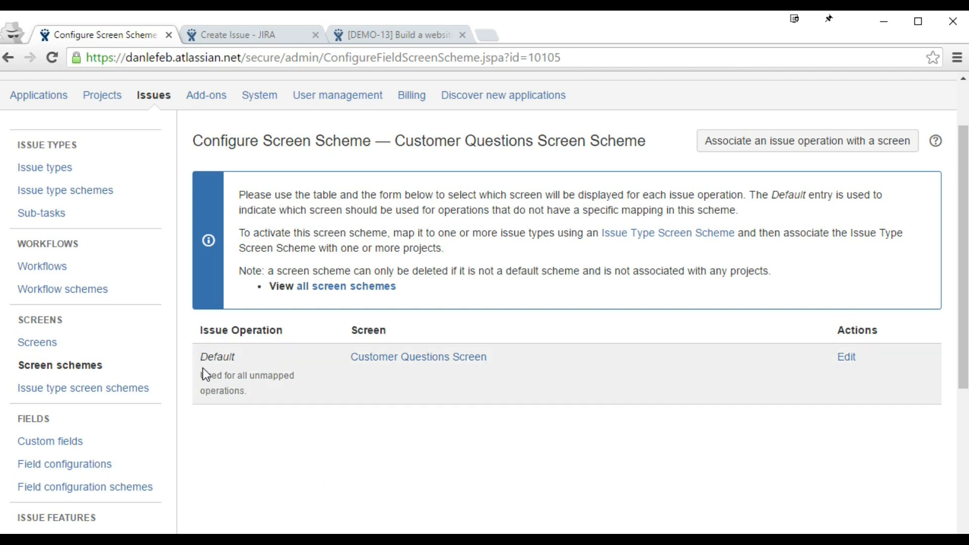
drag(206, 377, 259, 400)
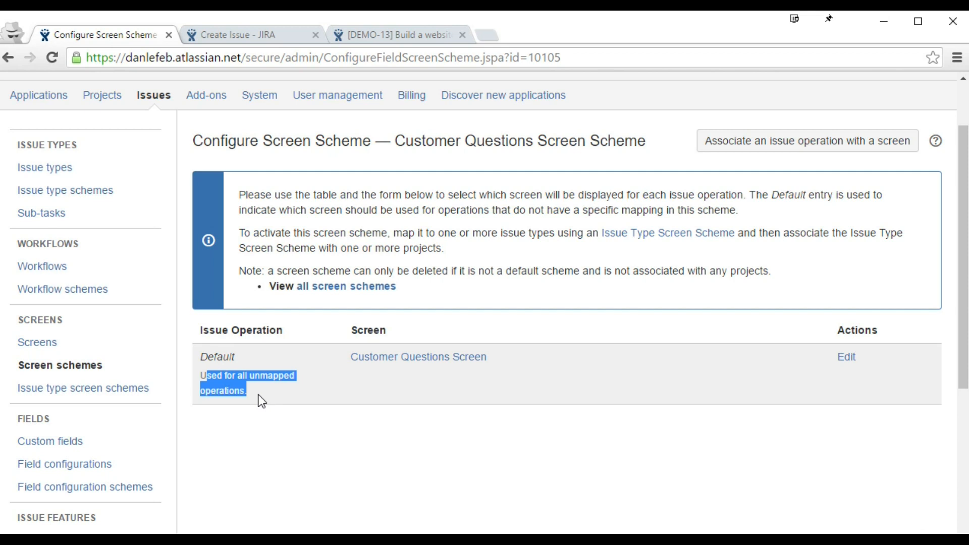
click(747, 149)
click(511, 323)
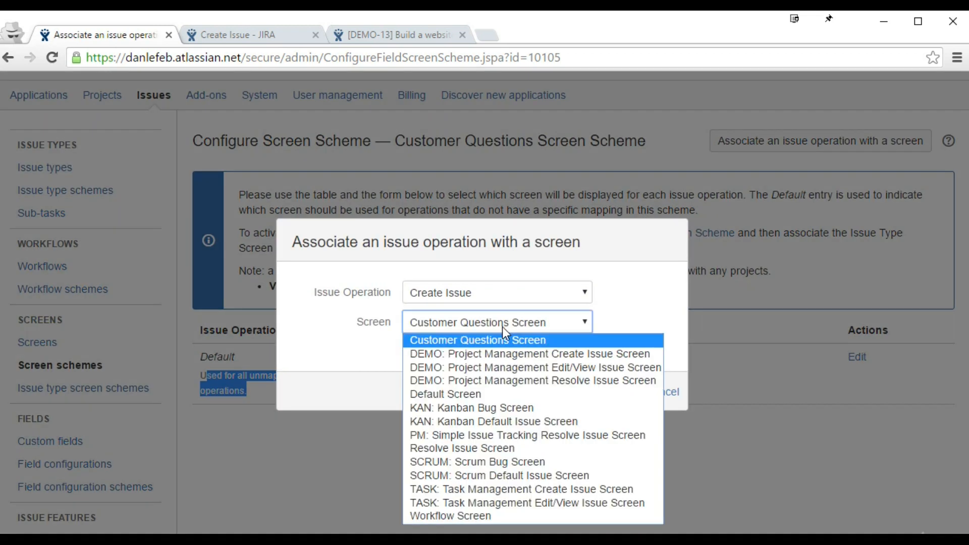
click(456, 354)
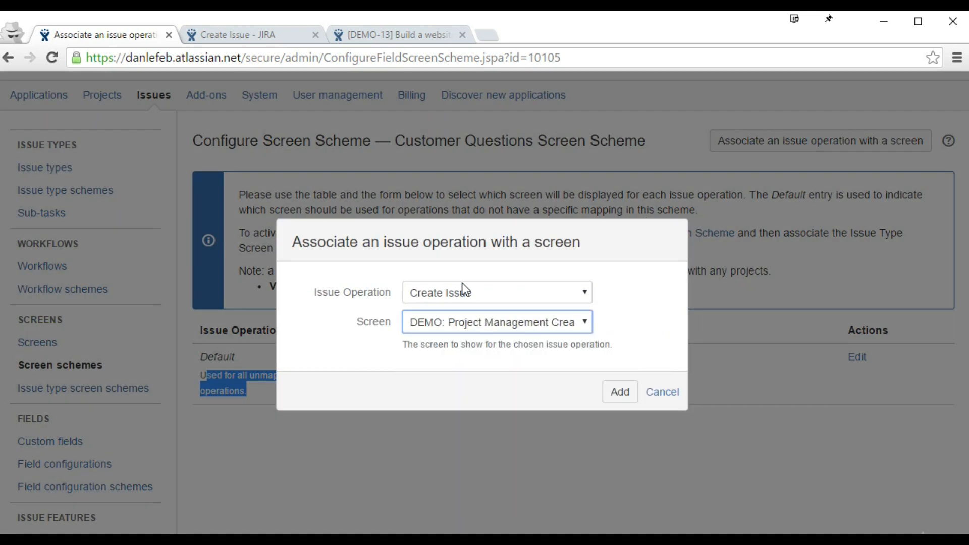
click(619, 392)
scroll(455, 399, down, 1)
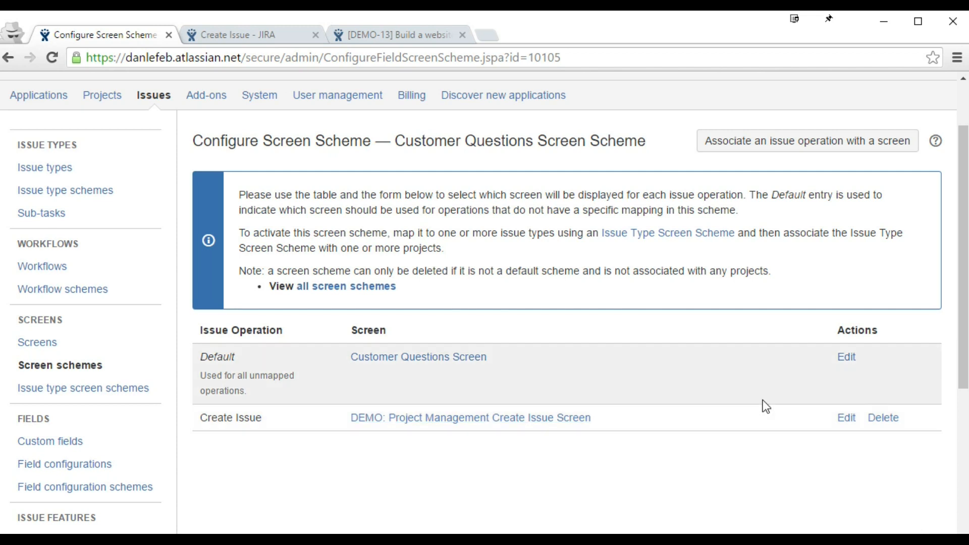
click(889, 418)
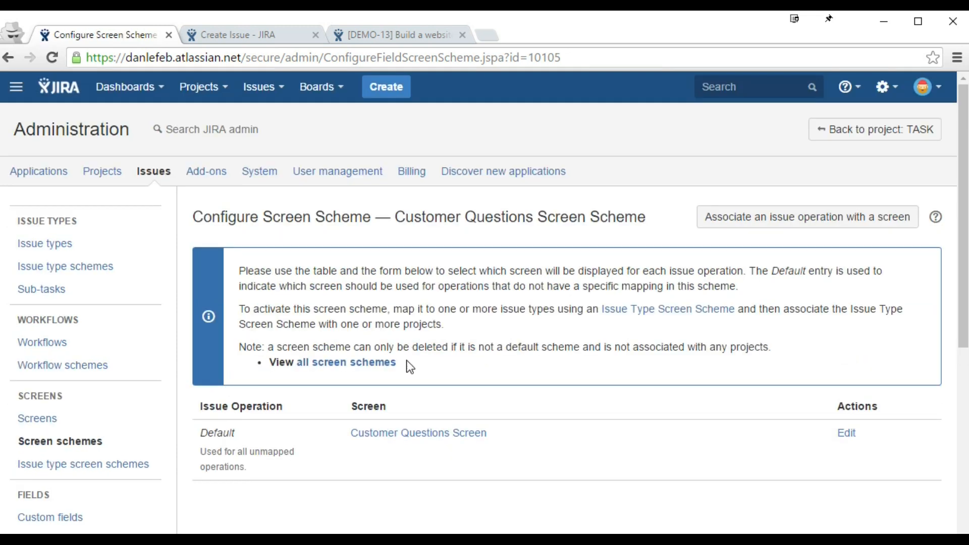
drag(206, 451, 247, 466)
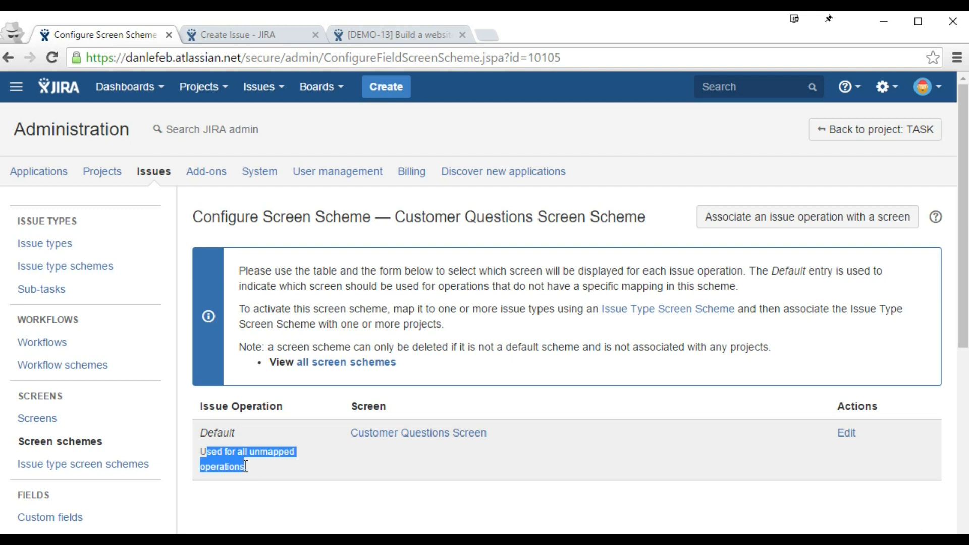
click(269, 37)
scroll(242, 202, up, 10)
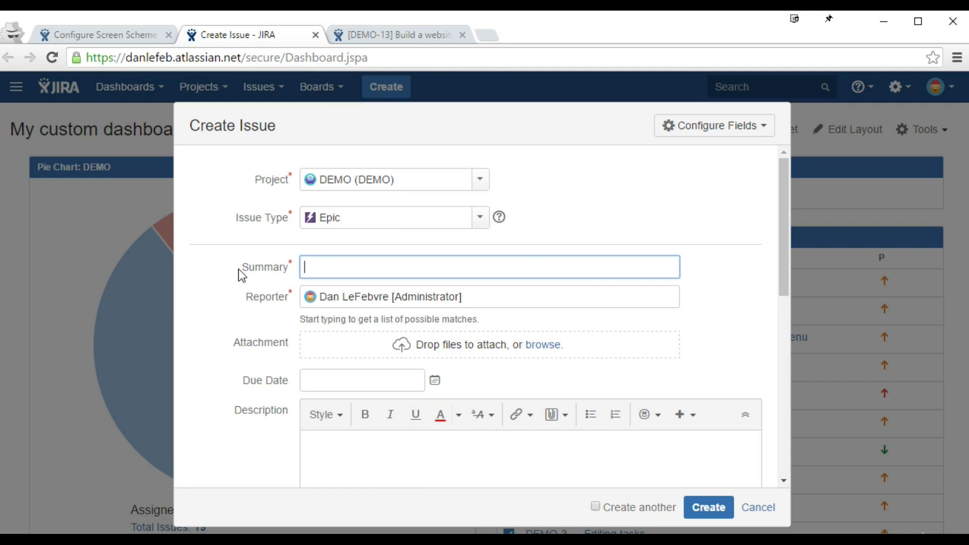
drag(239, 268, 282, 268)
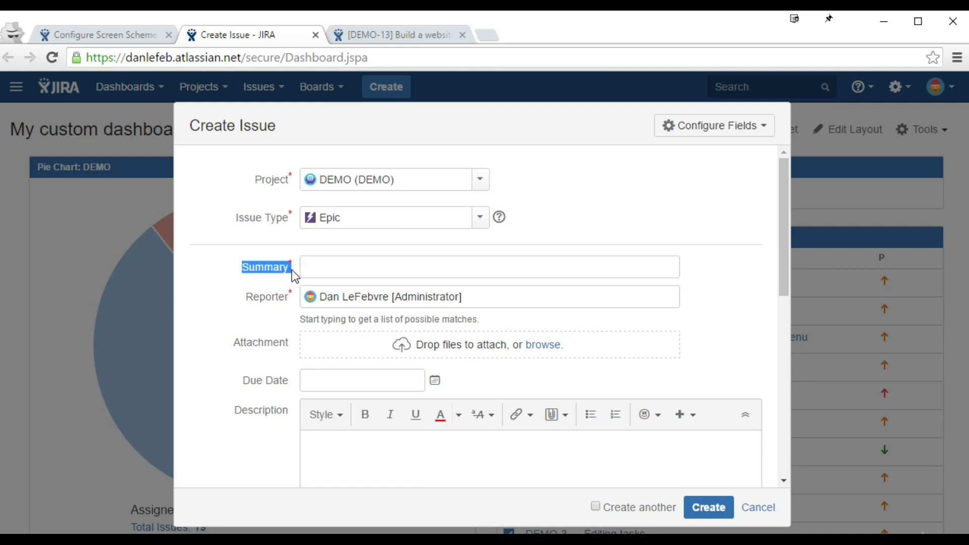
drag(232, 343, 297, 341)
scroll(296, 341, down, 5)
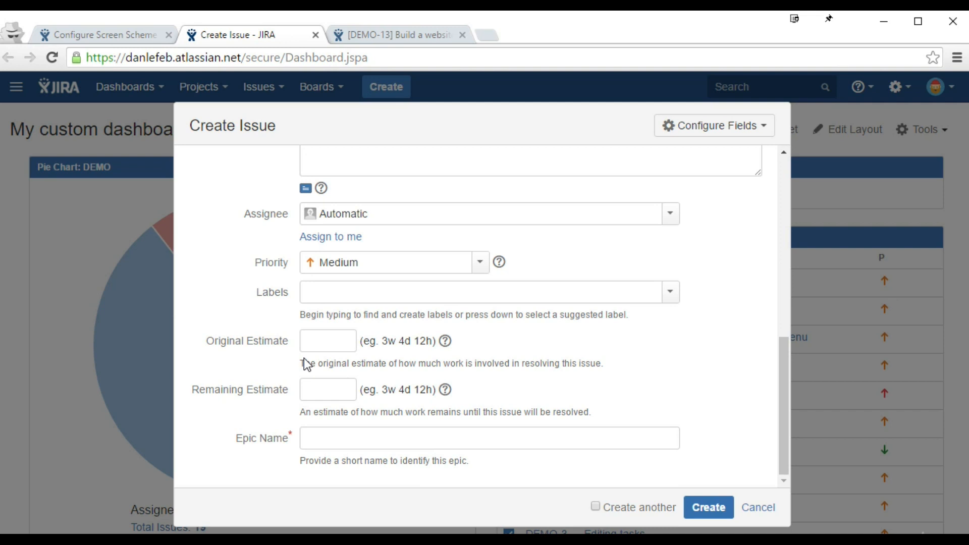
scroll(304, 358, up, 5)
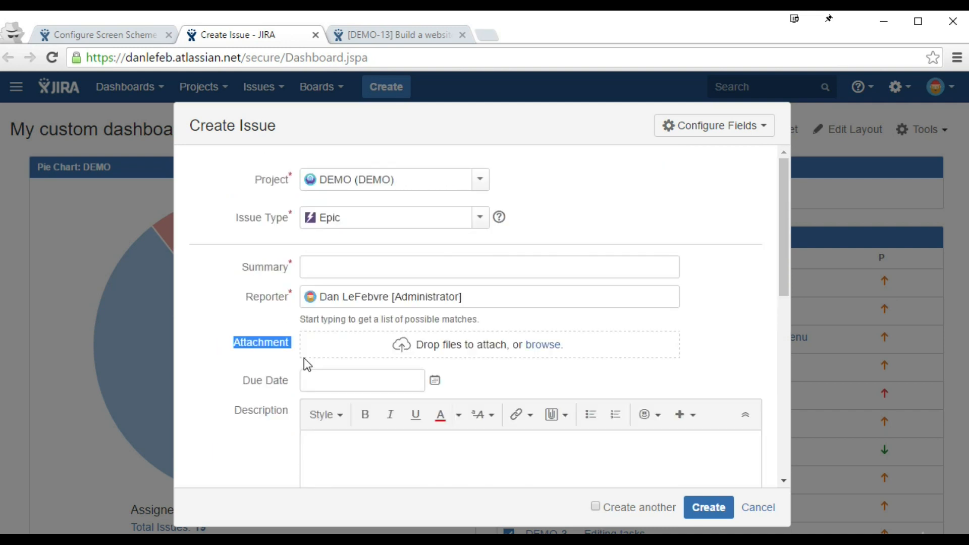
click(330, 269)
click(322, 383)
click(435, 381)
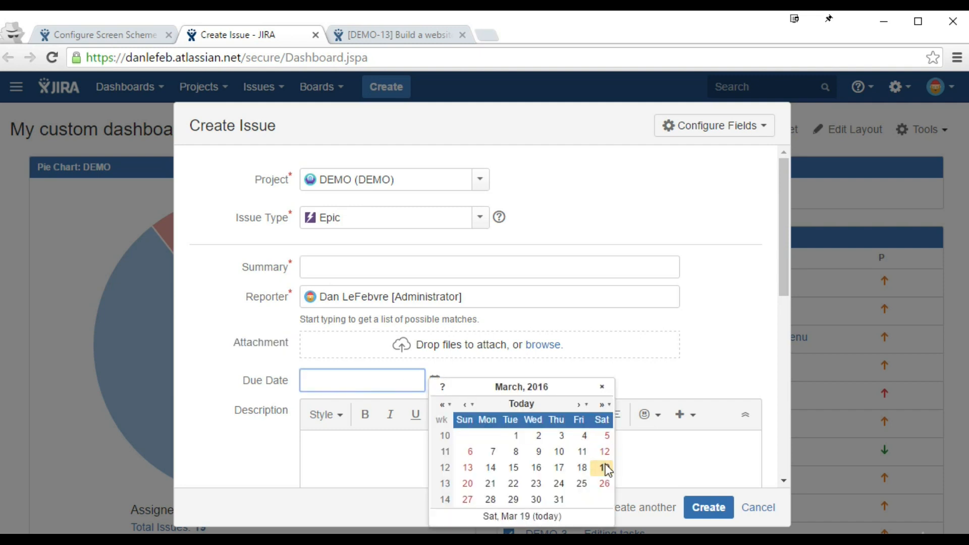
click(604, 467)
click(401, 34)
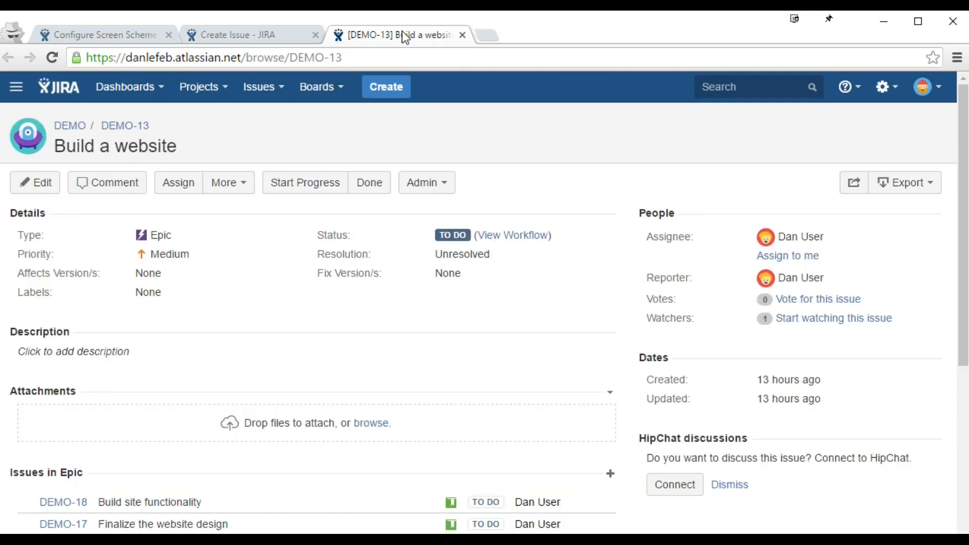
key(e)
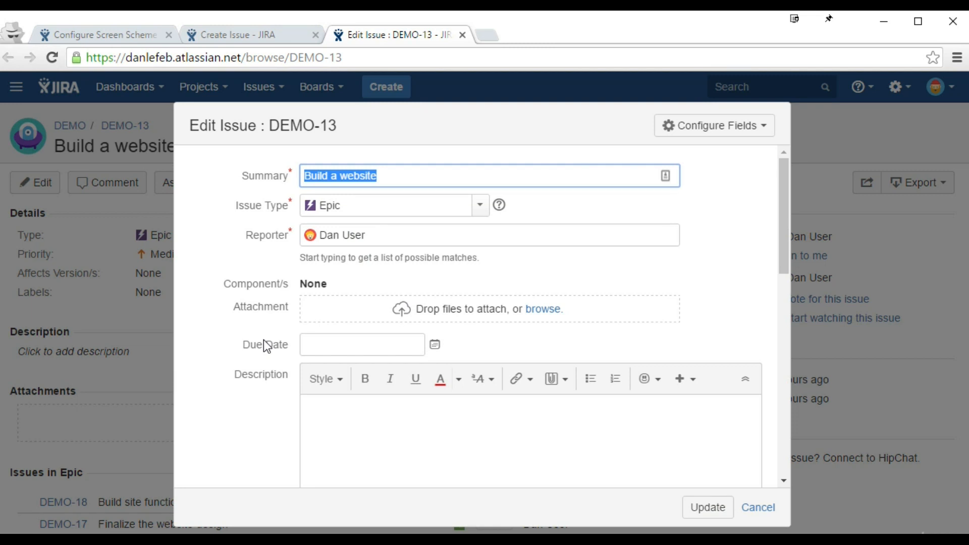
click(125, 35)
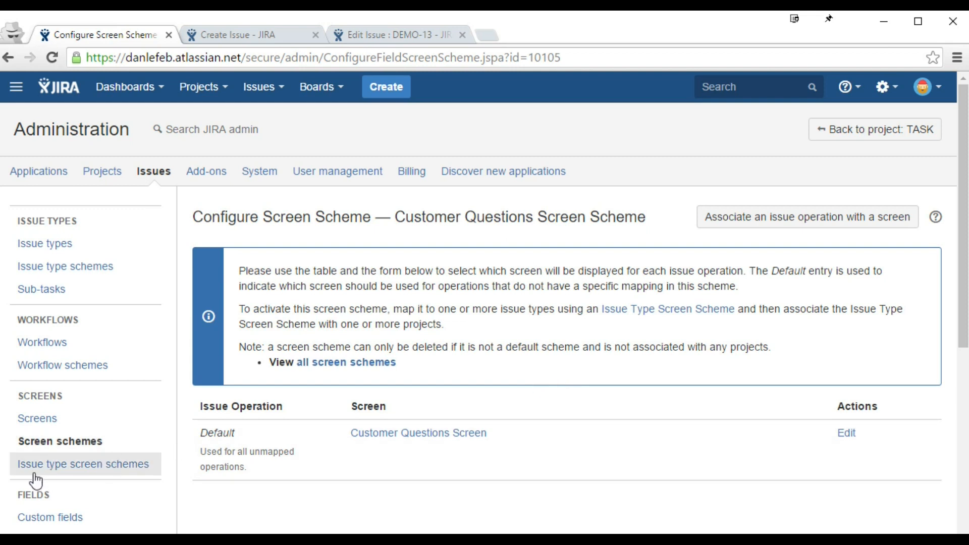
Step: Open the DEMO: Project Management Issue Type Screen Scheme's configuration from the issue type screen schemes list
click(55, 474)
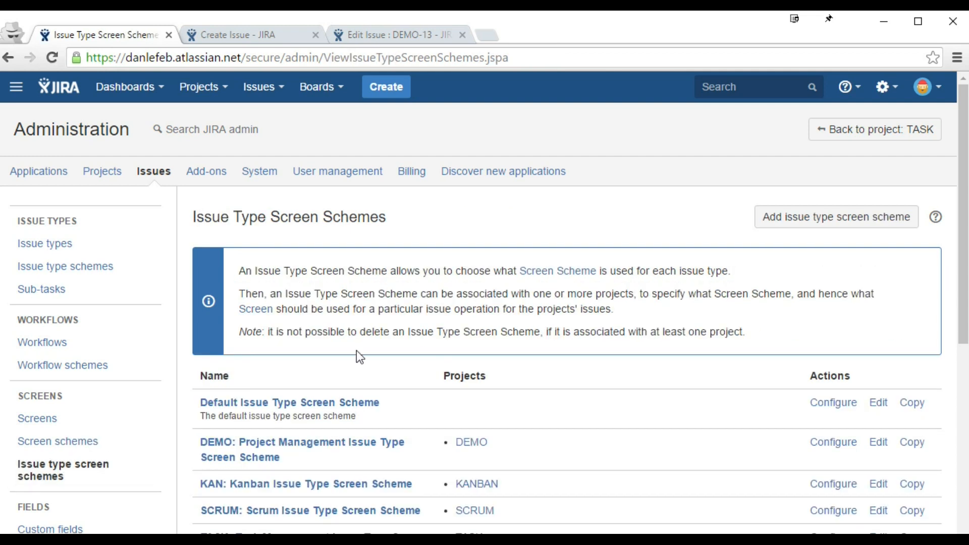
scroll(400, 318, down, 2)
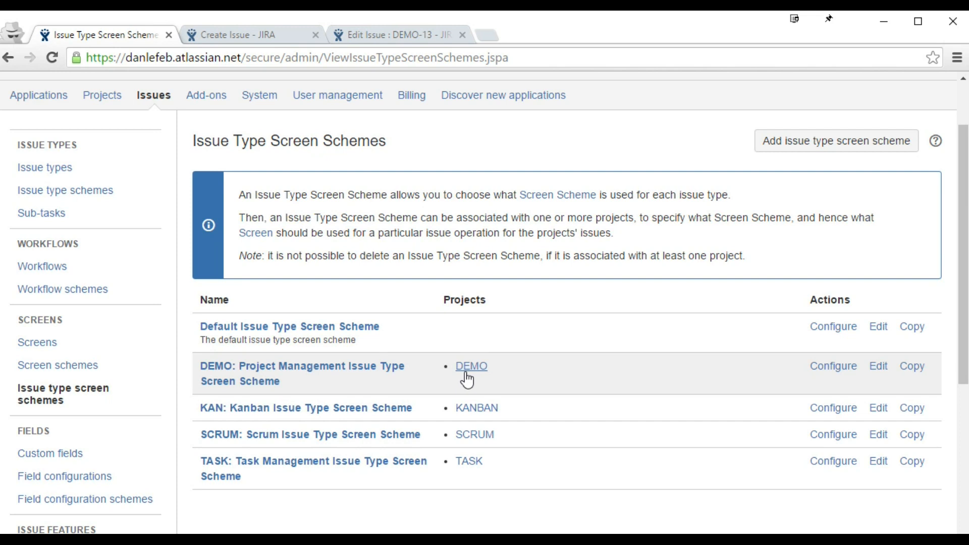
click(822, 367)
scroll(818, 374, down, 2)
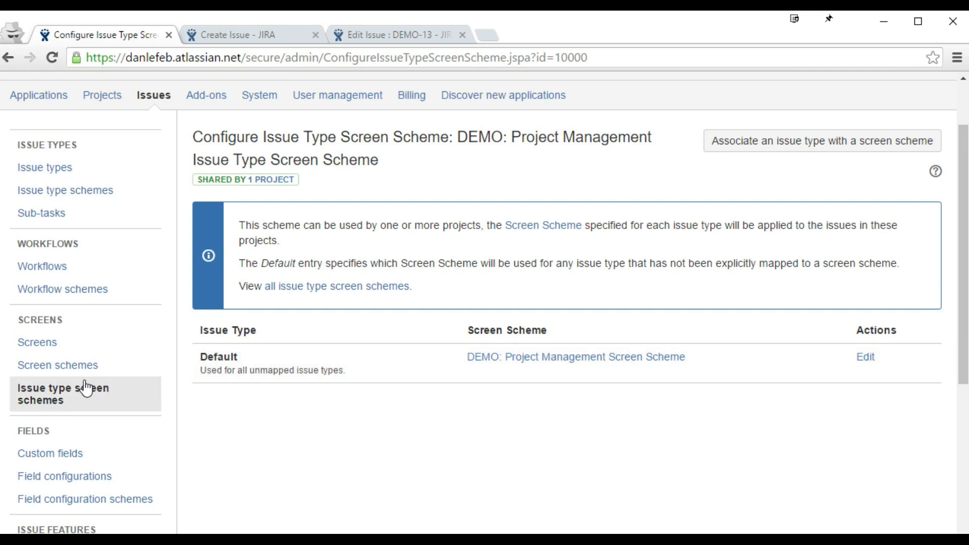
Step: Open screen schemes in a new tab and the DEMO issue type screen scheme's configuration
ctrl+click(70, 370)
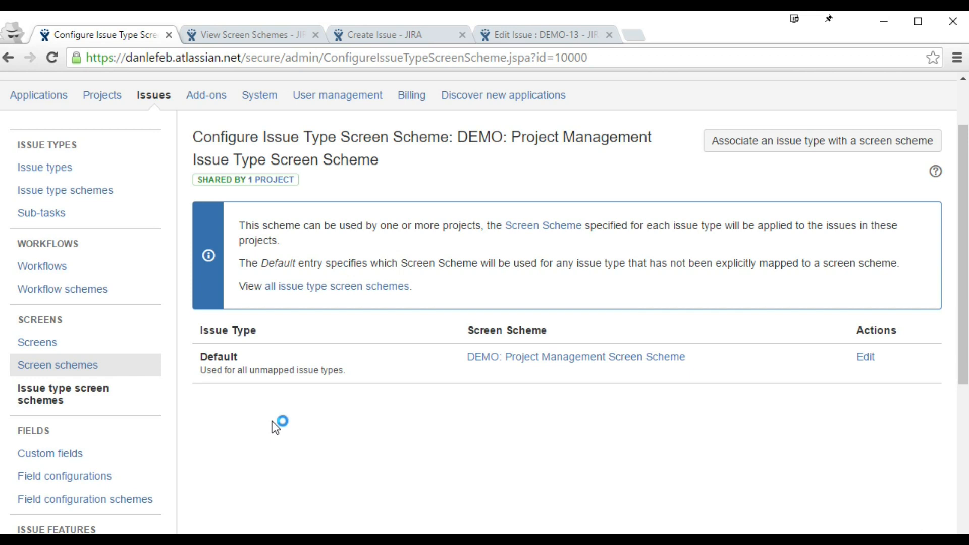
click(87, 407)
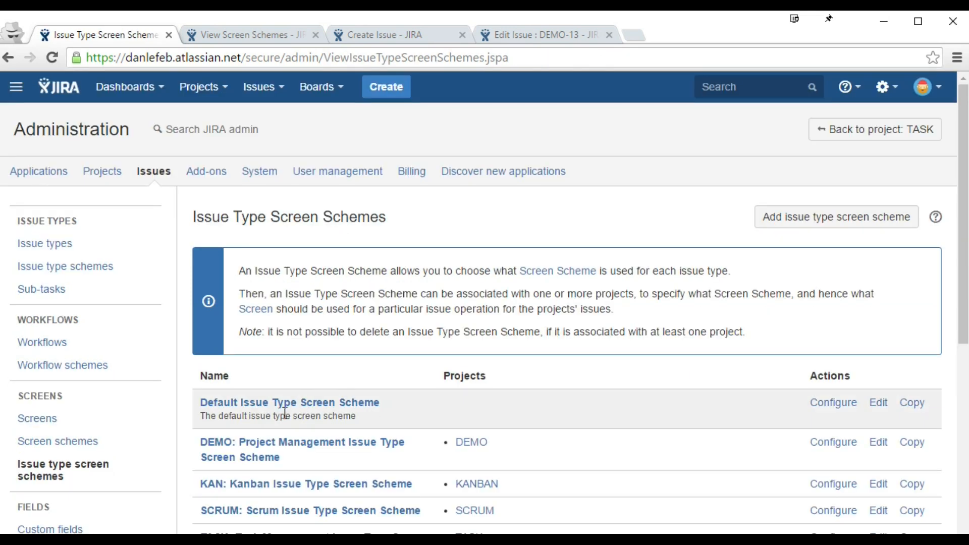
click(833, 442)
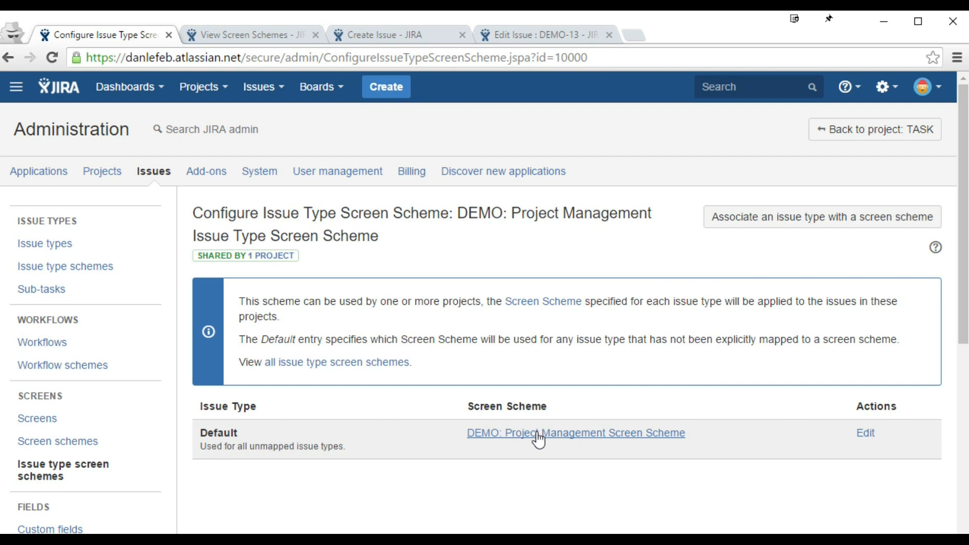
Step: Compare Customer Questions Screen Scheme with the DEMO Project Management scheme in the screen schemes list
click(266, 33)
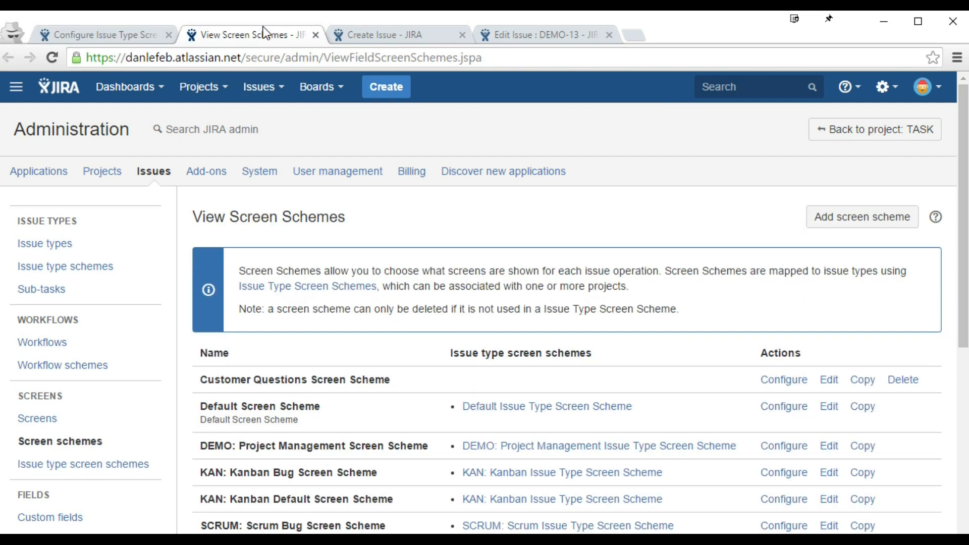
scroll(380, 329, down, 2)
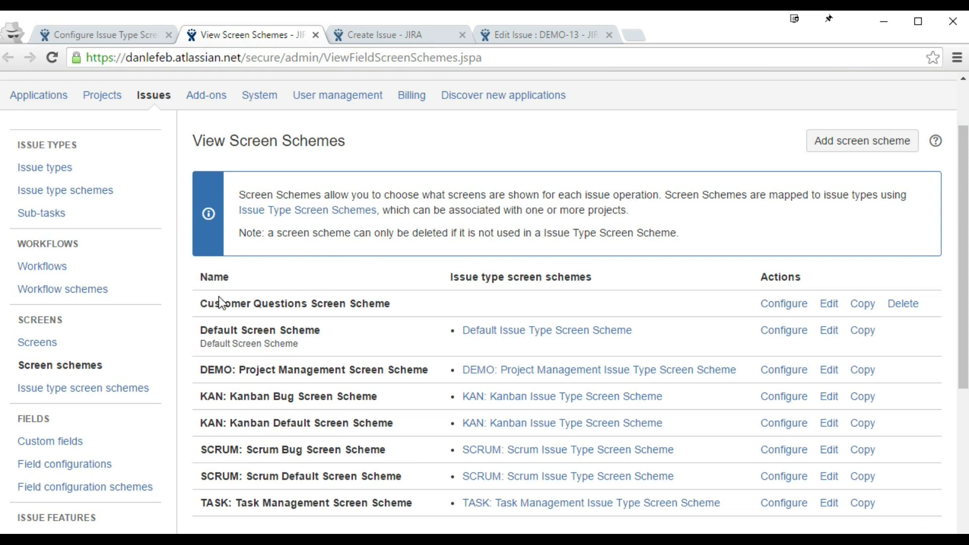
drag(200, 303, 393, 303)
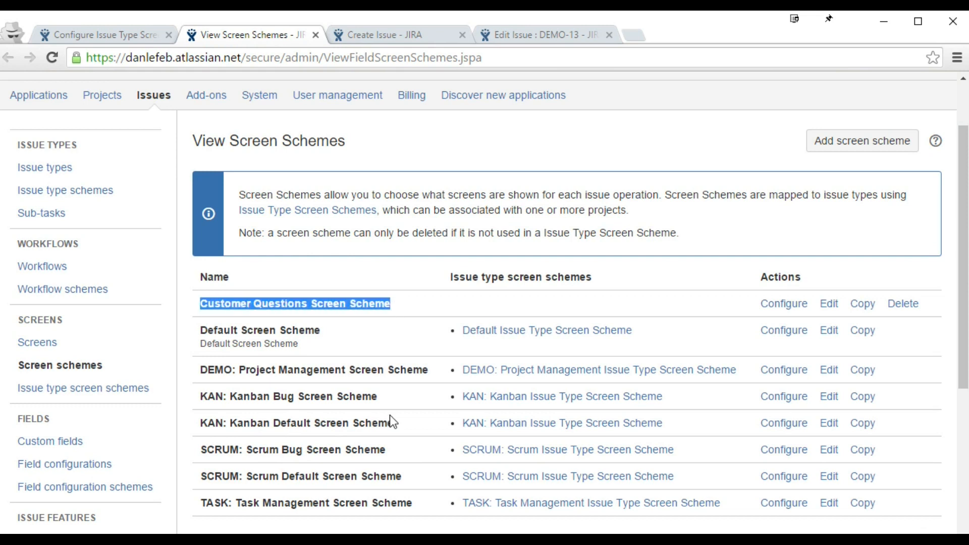
drag(200, 370, 430, 370)
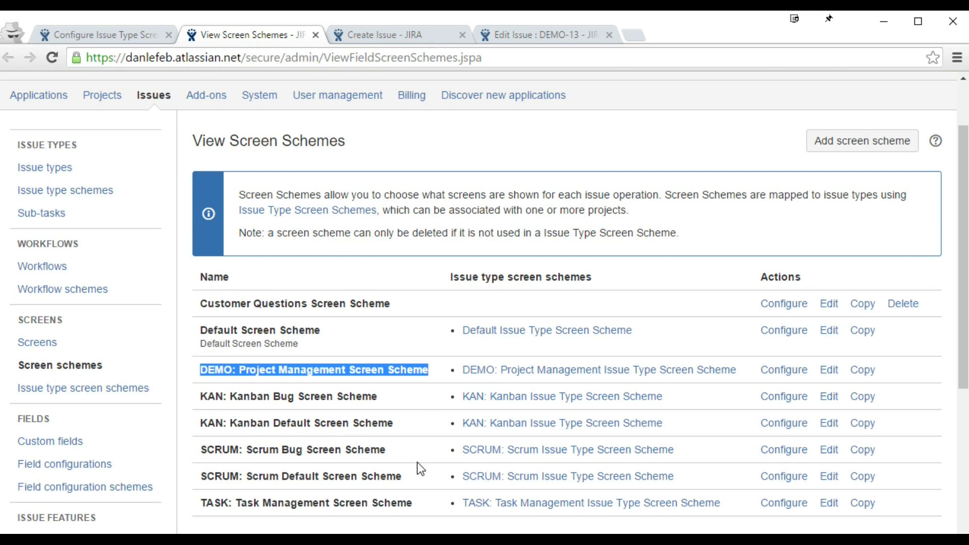
drag(199, 303, 393, 303)
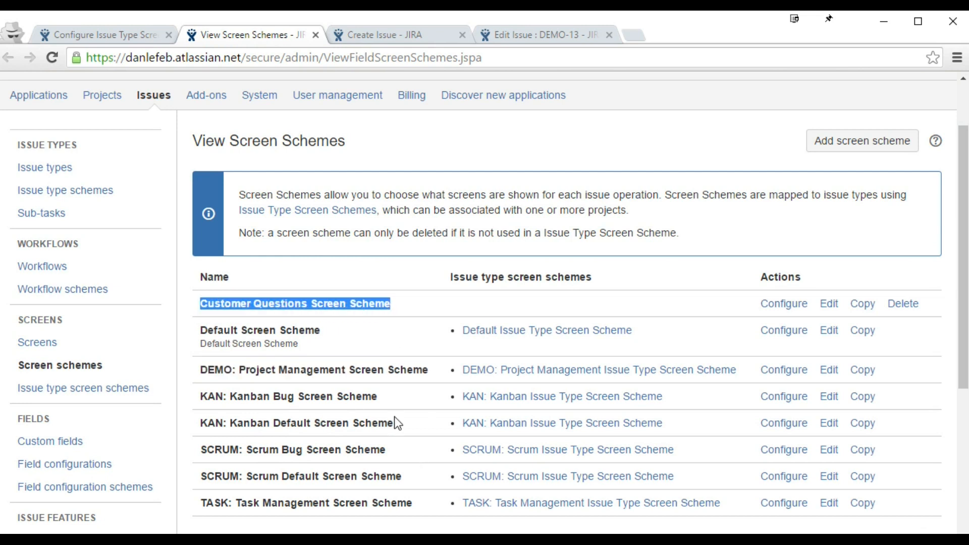
Step: Map the Customer Questions issue type to Customer Questions Screen Scheme in the DEMO scheme
click(131, 35)
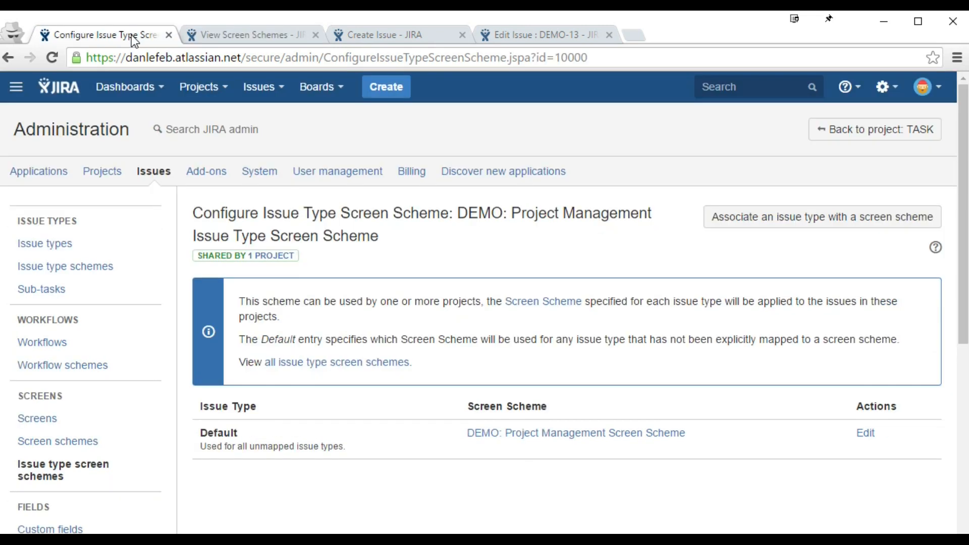
click(787, 217)
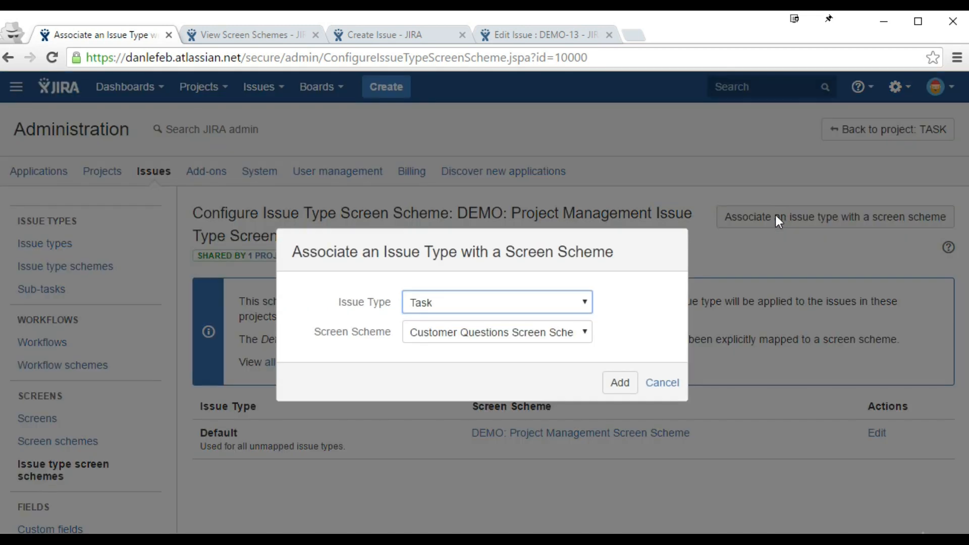
click(526, 304)
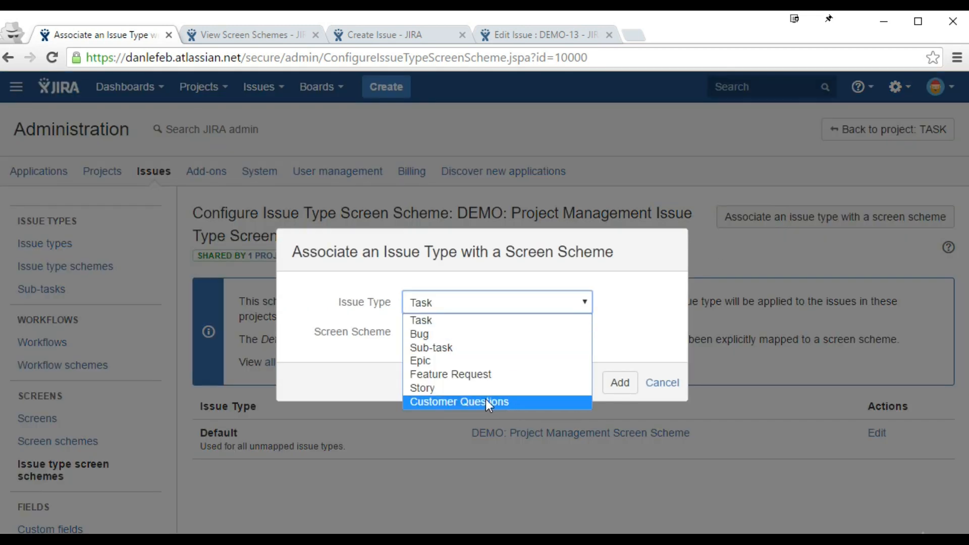
click(502, 403)
click(493, 333)
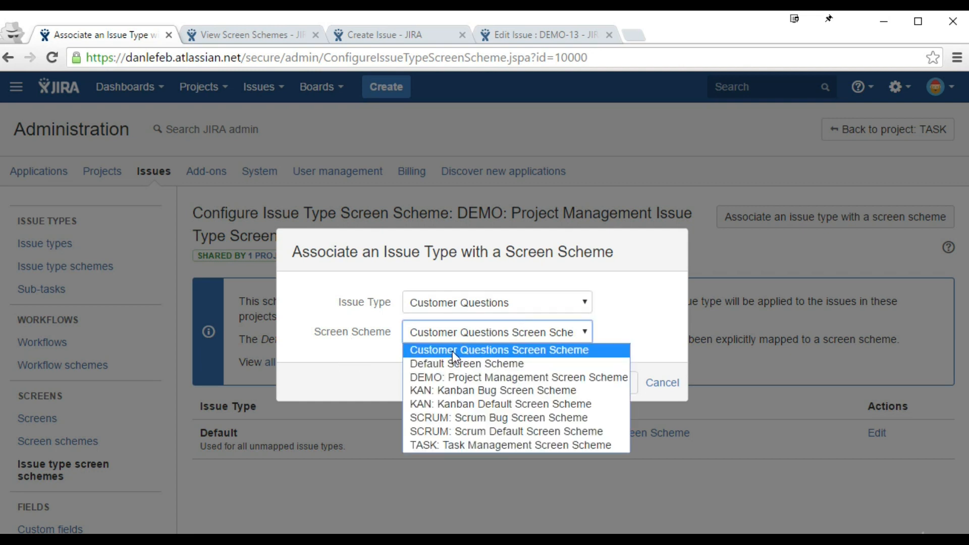
click(617, 383)
scroll(563, 528, down, 2)
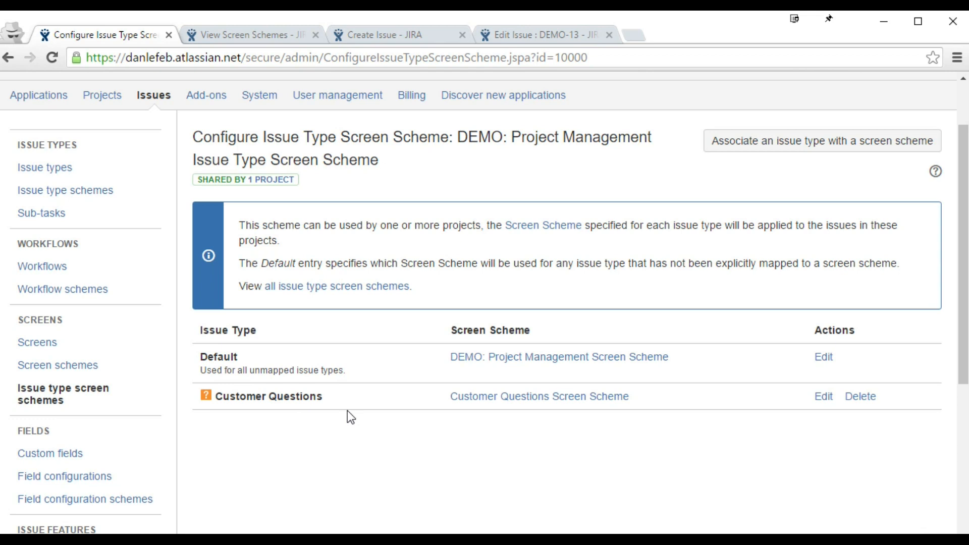
drag(328, 397, 214, 405)
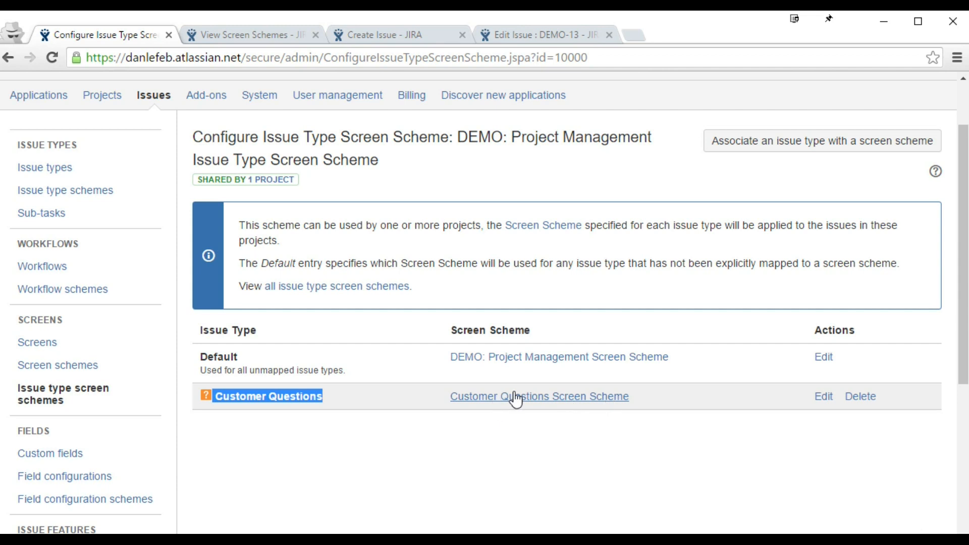
Step: Confirm the Customer Questions create form has no Due Date field, then open the admin Screens list
click(384, 35)
click(479, 219)
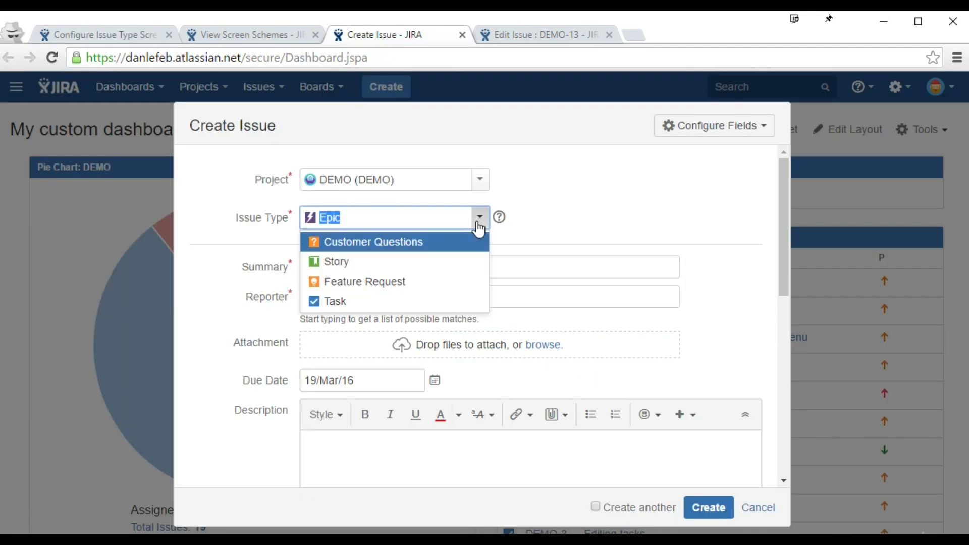
click(449, 242)
scroll(247, 281, down, 5)
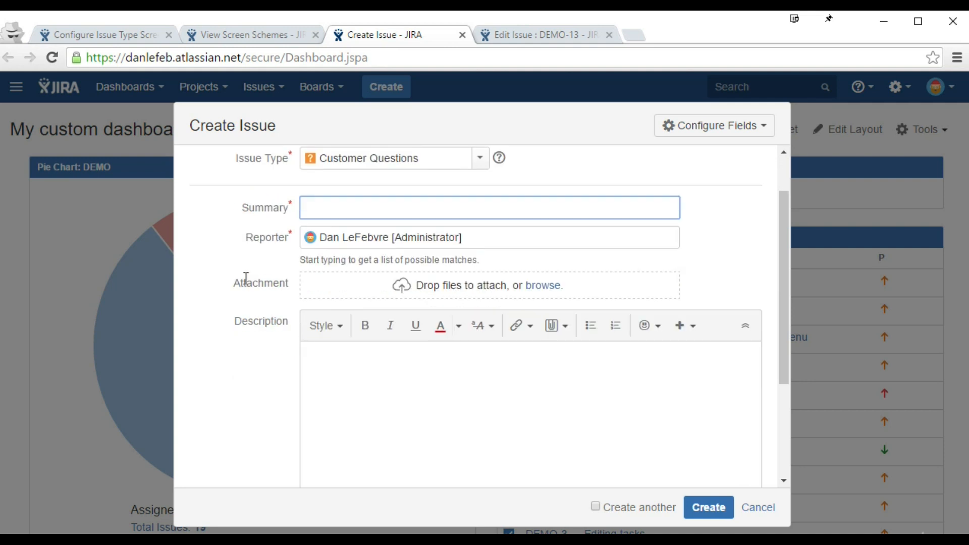
scroll(259, 277, up, 5)
scroll(259, 277, up, 1)
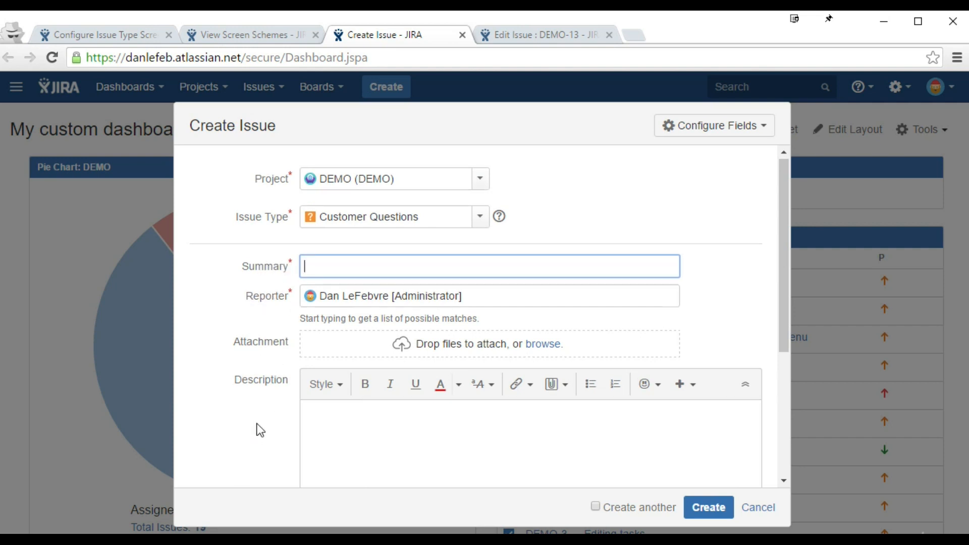
scroll(258, 428, down, 5)
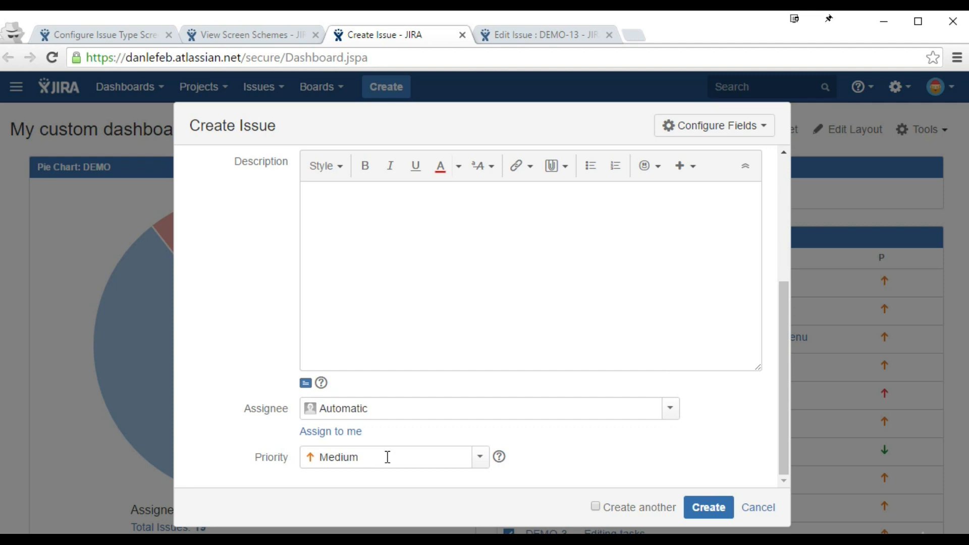
click(88, 35)
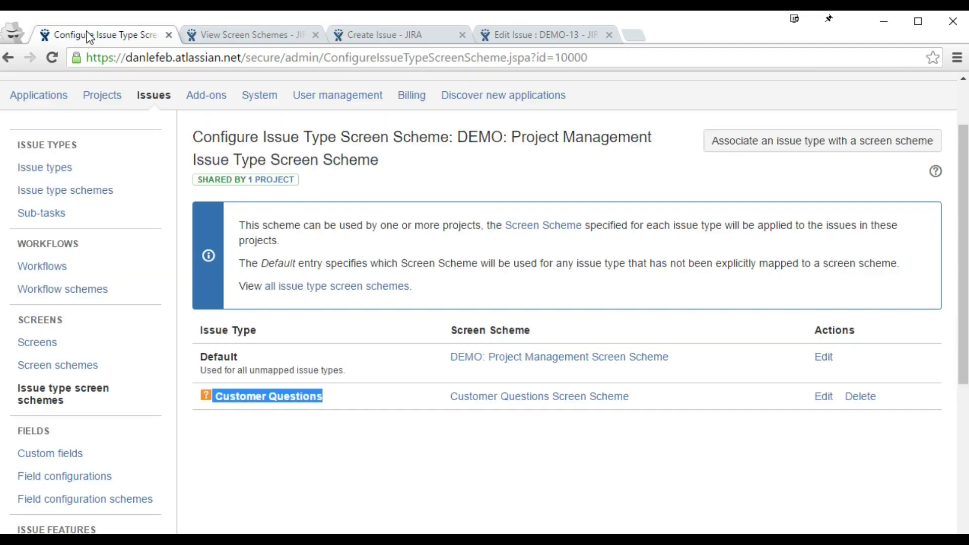
click(68, 345)
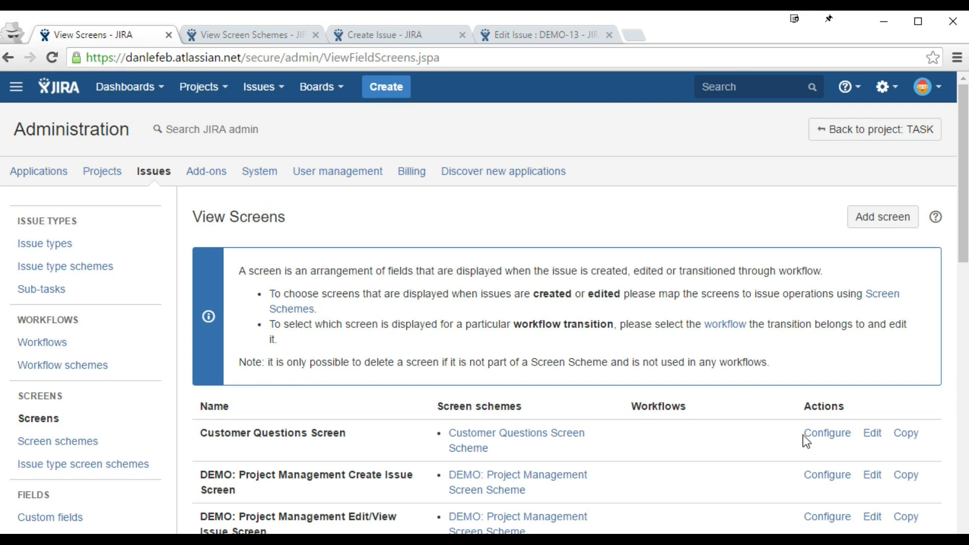
Step: Add the Due Date field to Customer Questions Screen
click(826, 434)
scroll(428, 355, down, 3)
click(331, 437)
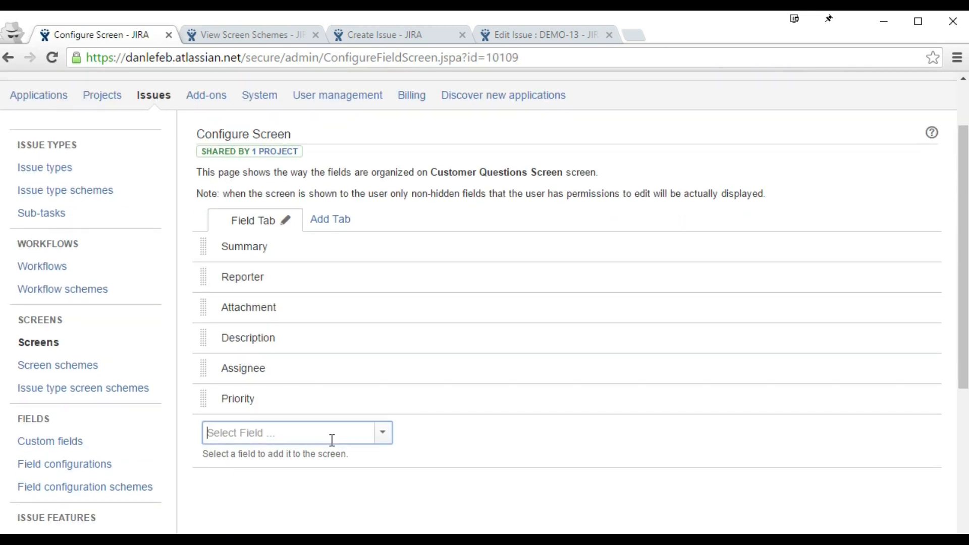
drag(385, 463, 390, 480)
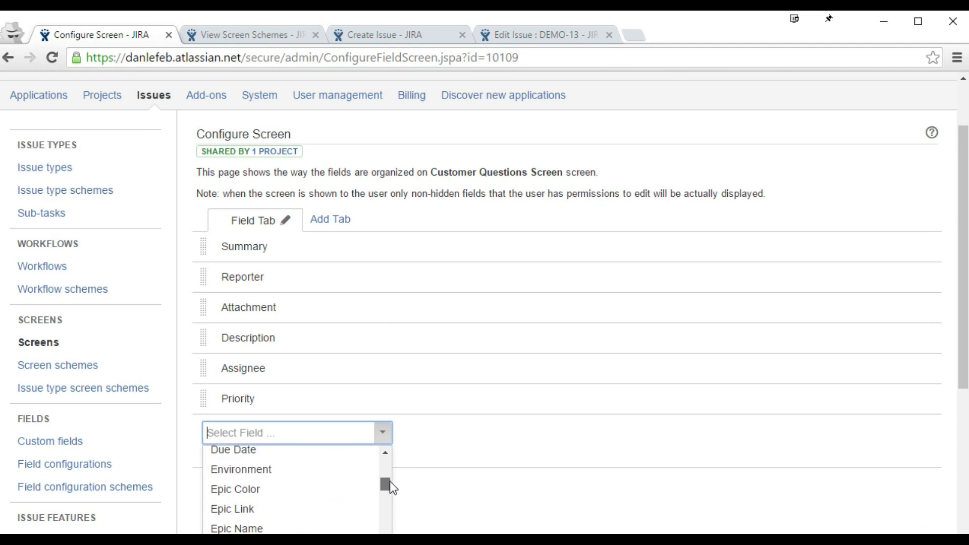
click(249, 454)
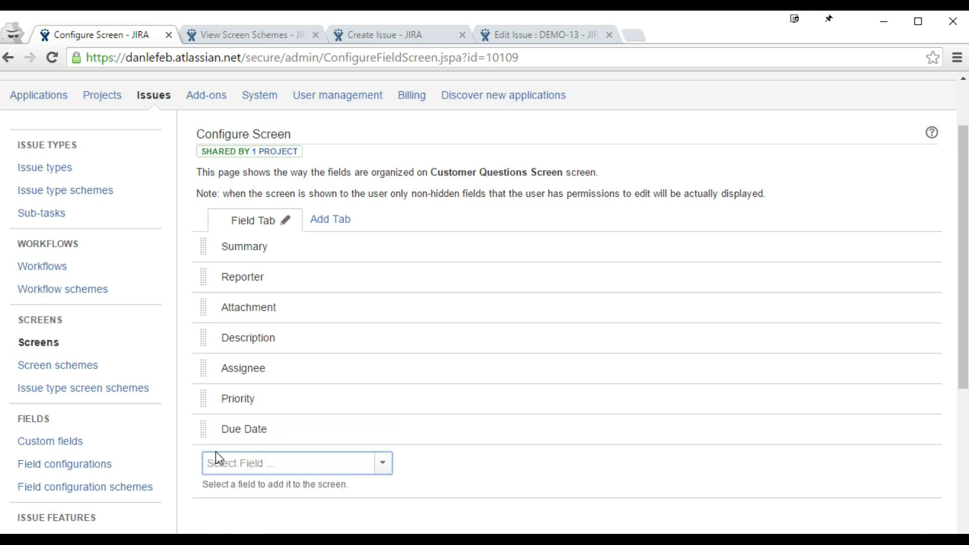
Step: Reload the Create Issue form as Customer Questions to check Due Date appears
click(389, 33)
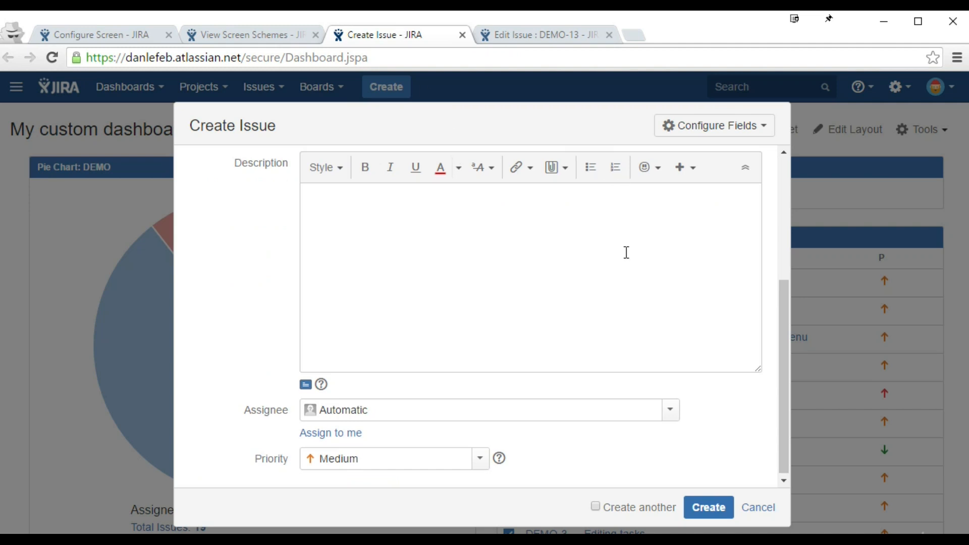
scroll(625, 253, up, 5)
click(481, 220)
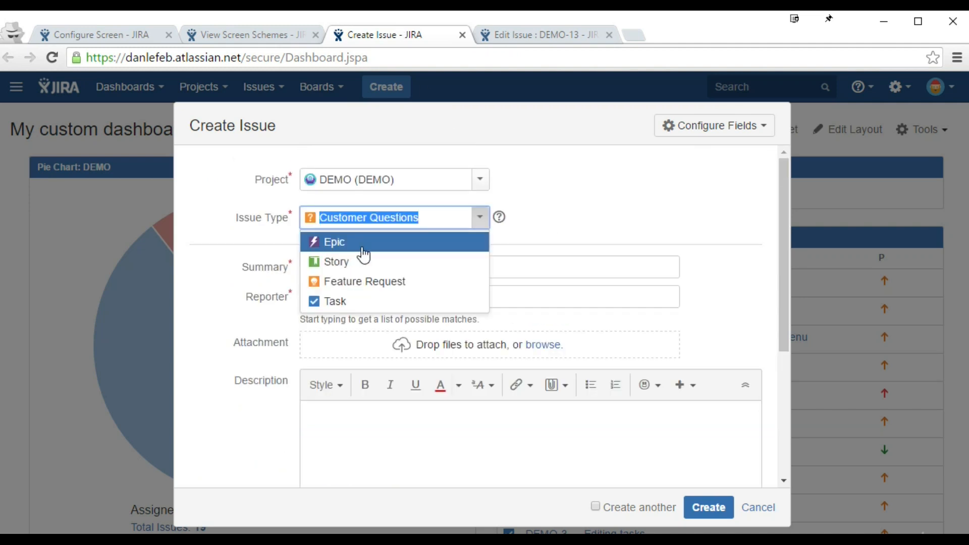
click(359, 245)
click(415, 224)
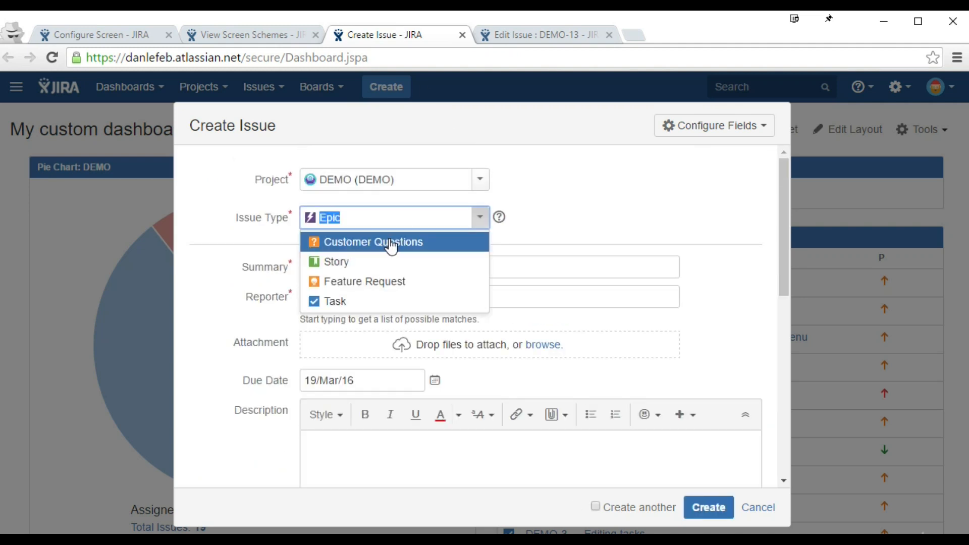
click(393, 245)
scroll(237, 229, down, 5)
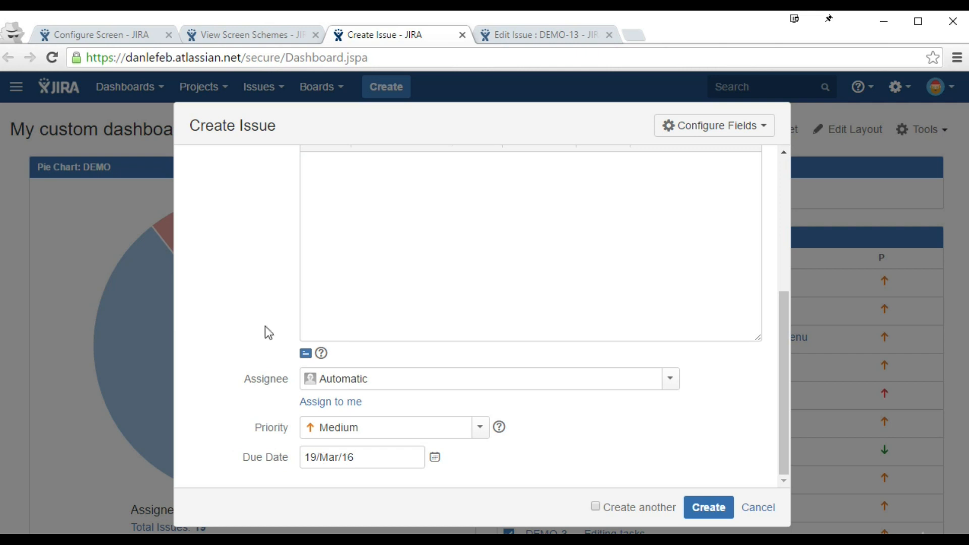
Step: Move Due Date to sit right below Attachment and reload the Customer Questions create form to verify
click(156, 39)
drag(204, 428, 210, 329)
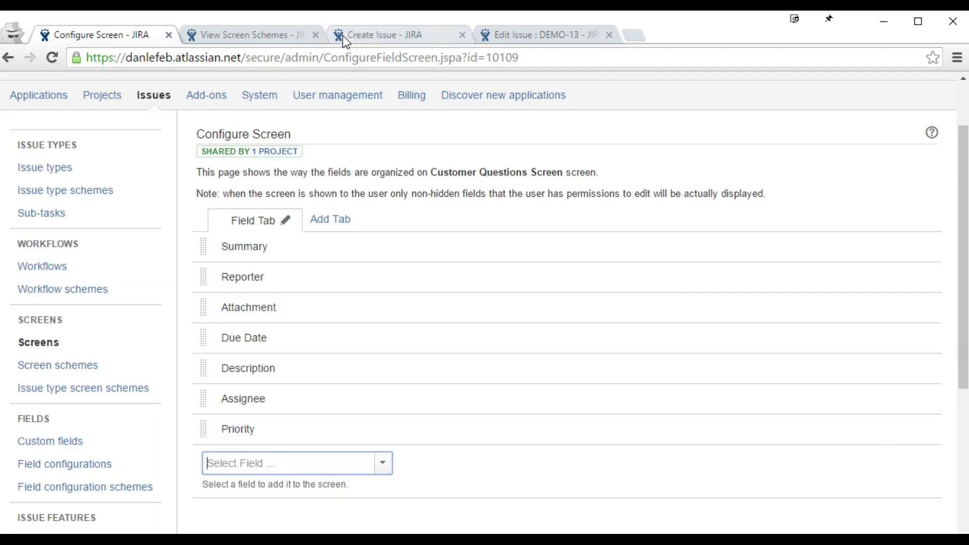
click(344, 35)
scroll(333, 236, up, 10)
click(394, 216)
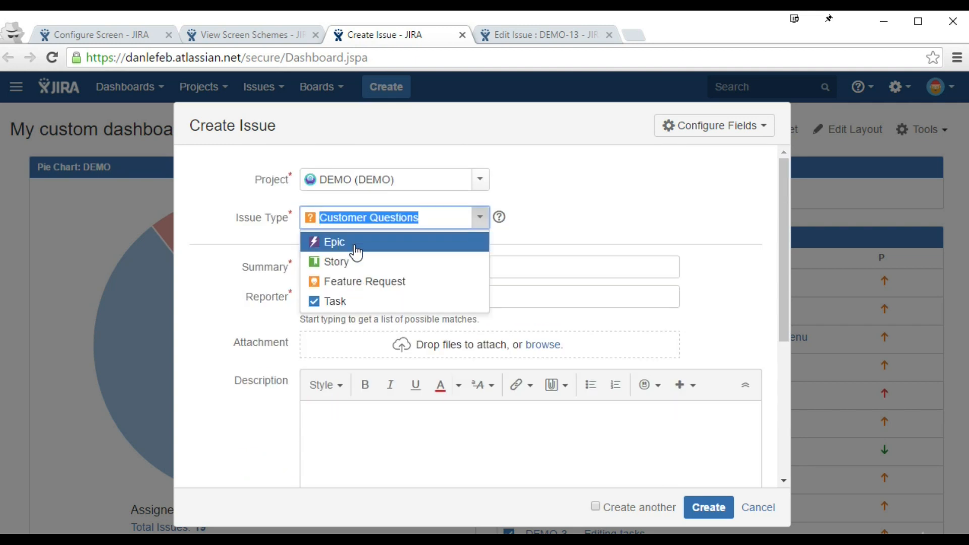
click(353, 242)
click(349, 213)
click(349, 244)
scroll(247, 243, down, 5)
scroll(270, 351, up, 5)
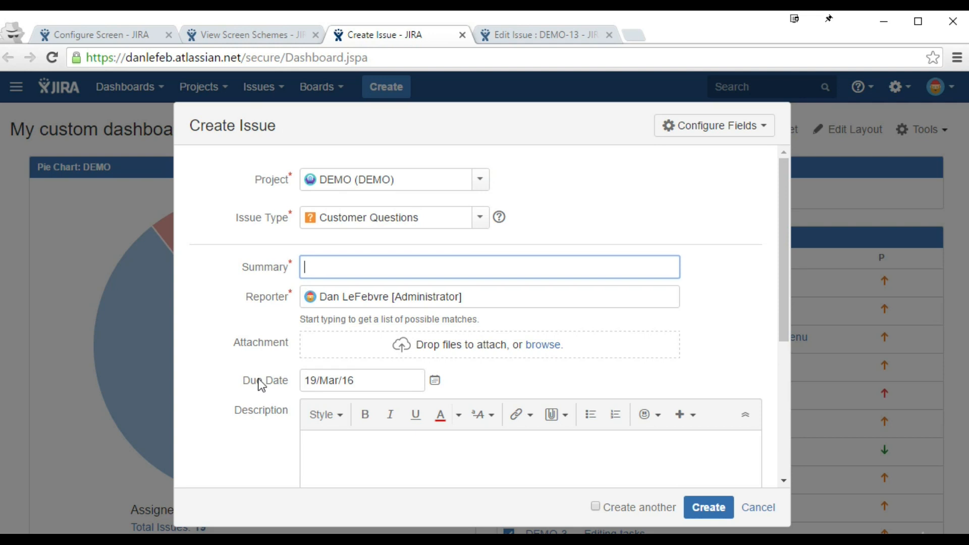
click(103, 30)
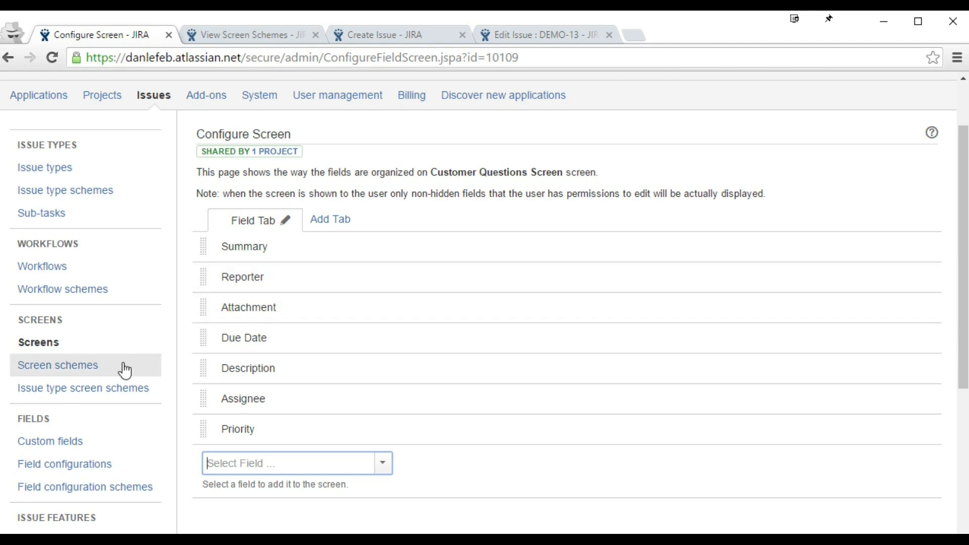
Step: Go to the administration Projects list showing DEMO, KANBAN, SCRUM and TASK
click(107, 397)
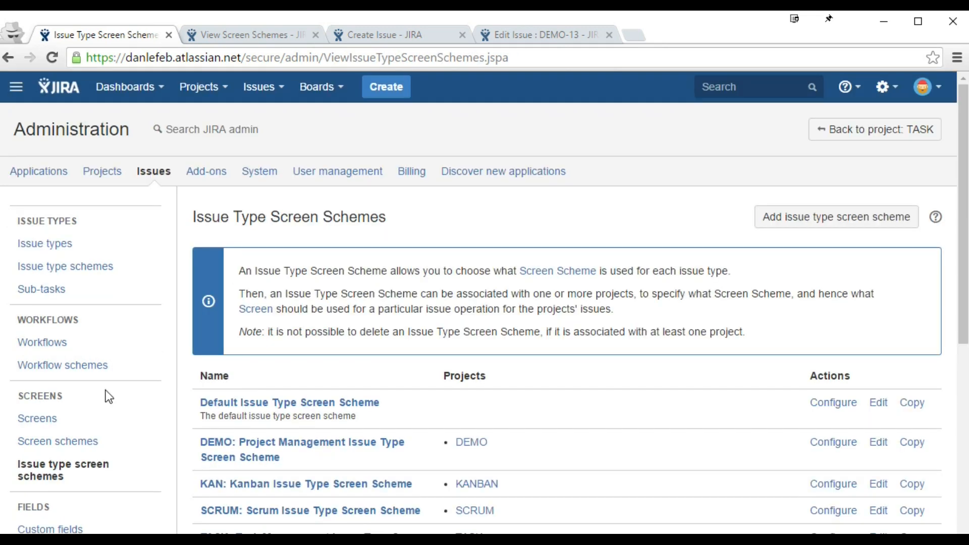
scroll(419, 354, down, 3)
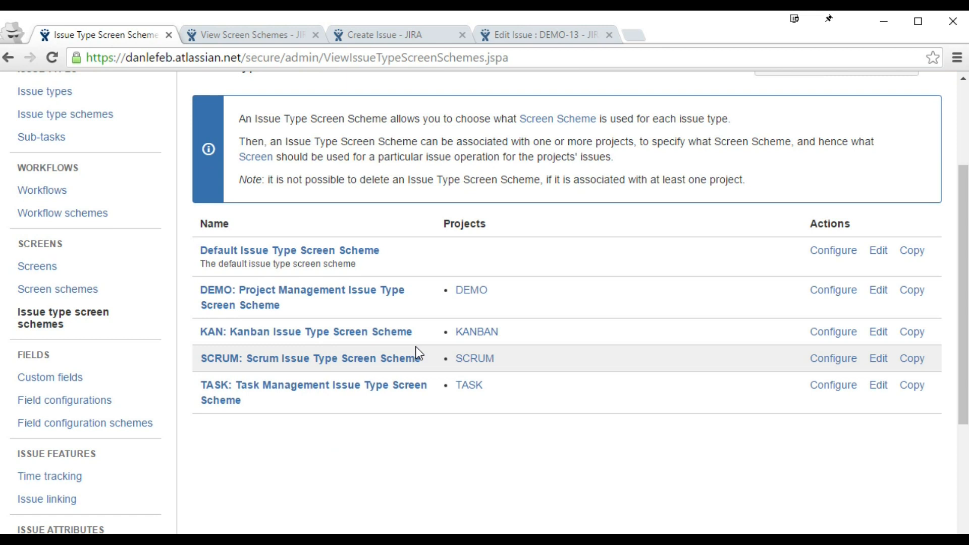
key(alt)
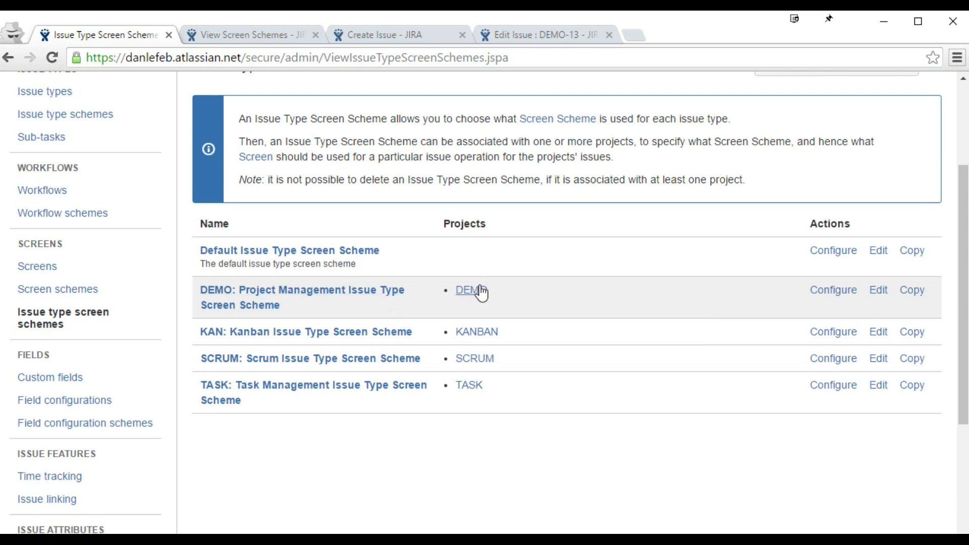
scroll(480, 293, up, 3)
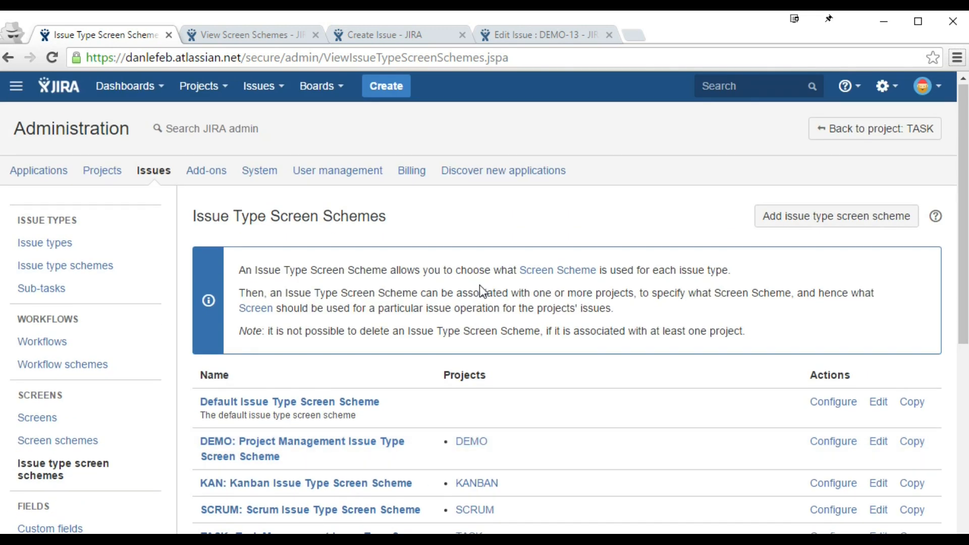
click(121, 169)
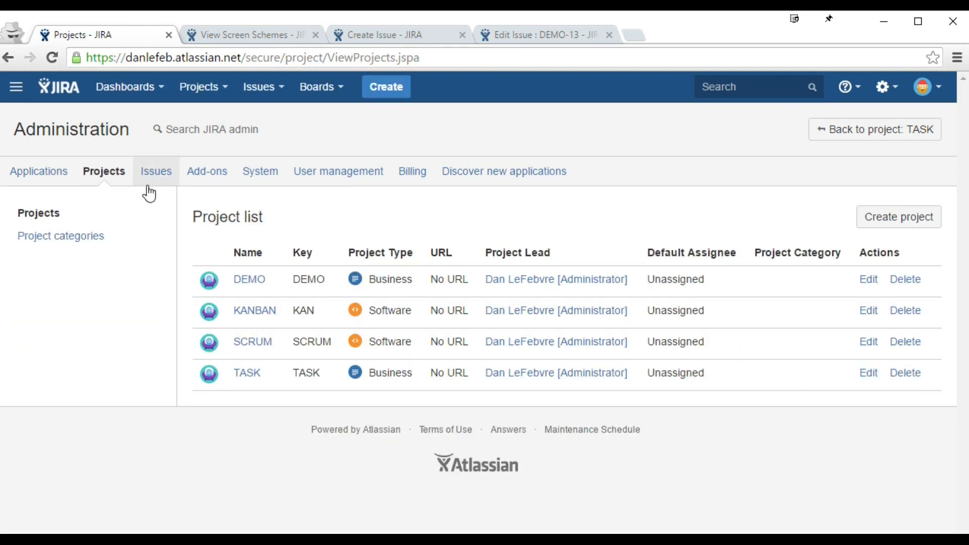
Step: Open the DEMO project's issue type scheme settings and show its Actions menu
click(249, 283)
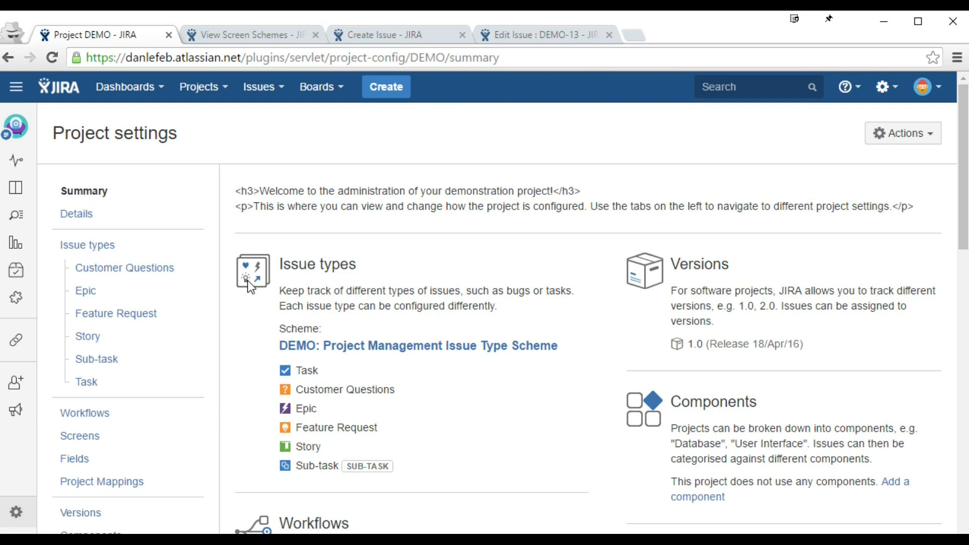
scroll(249, 286, down, 2)
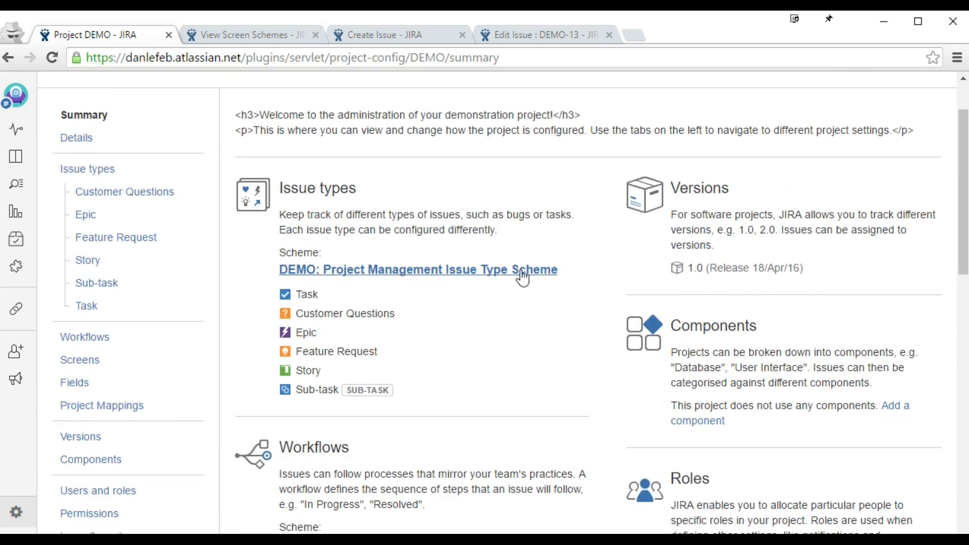
click(308, 271)
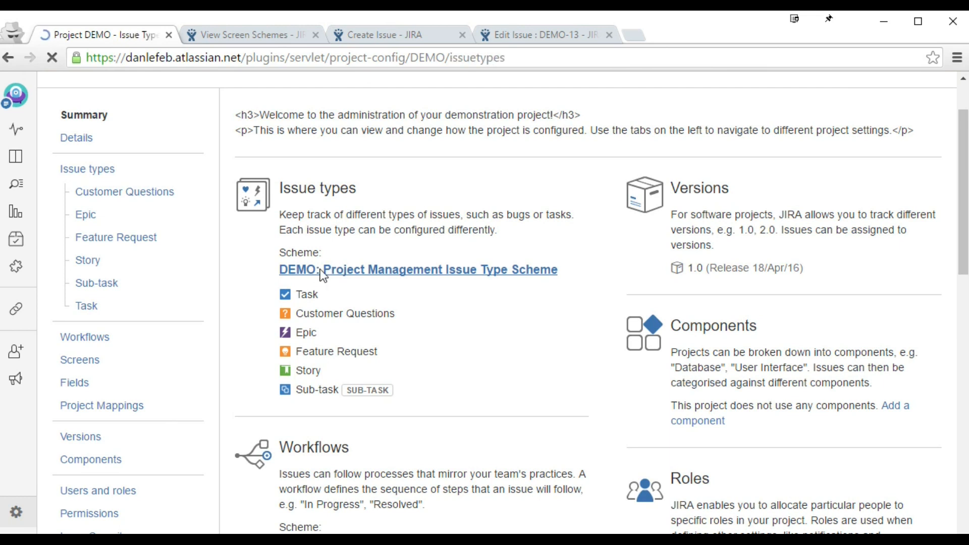
click(870, 197)
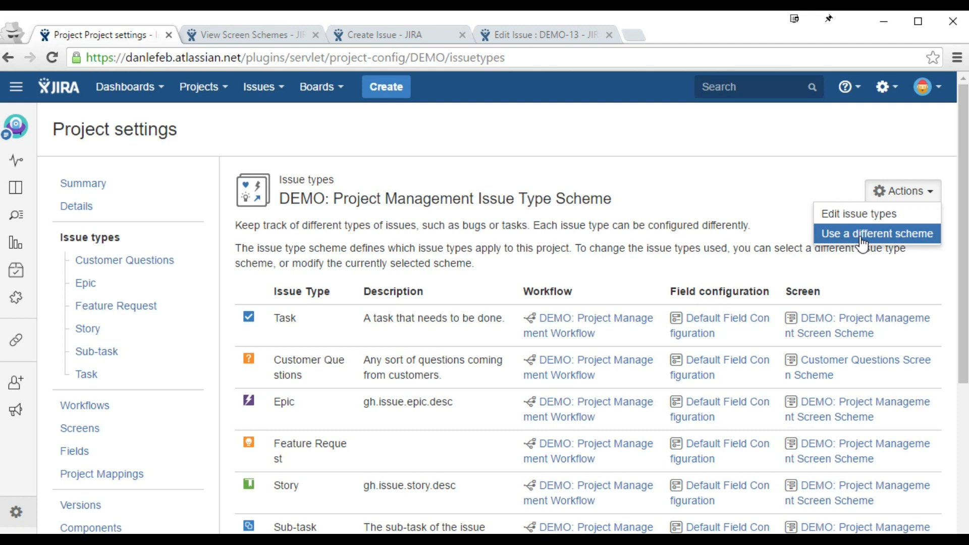
Step: Go to the Issue Type Screen Schemes admin page and review the five existing schemes
click(887, 87)
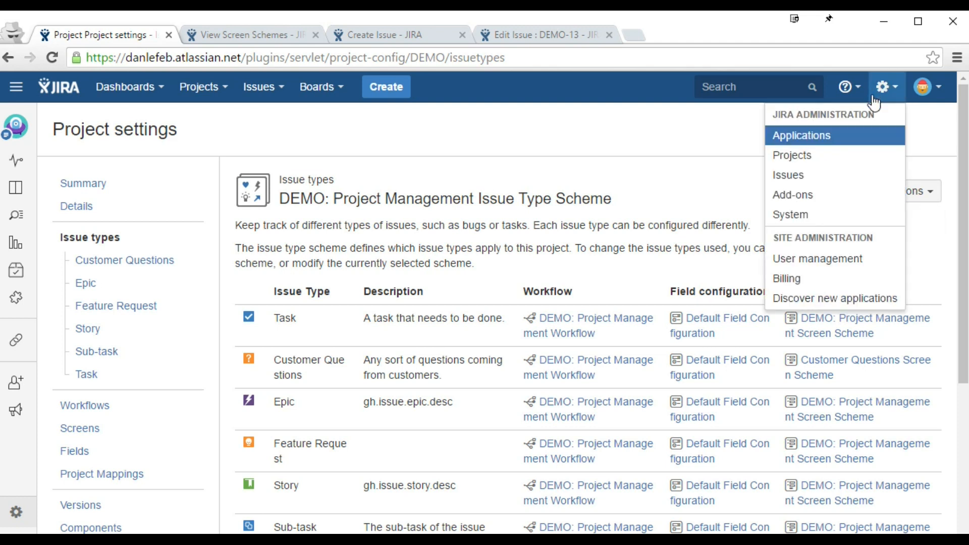
click(840, 176)
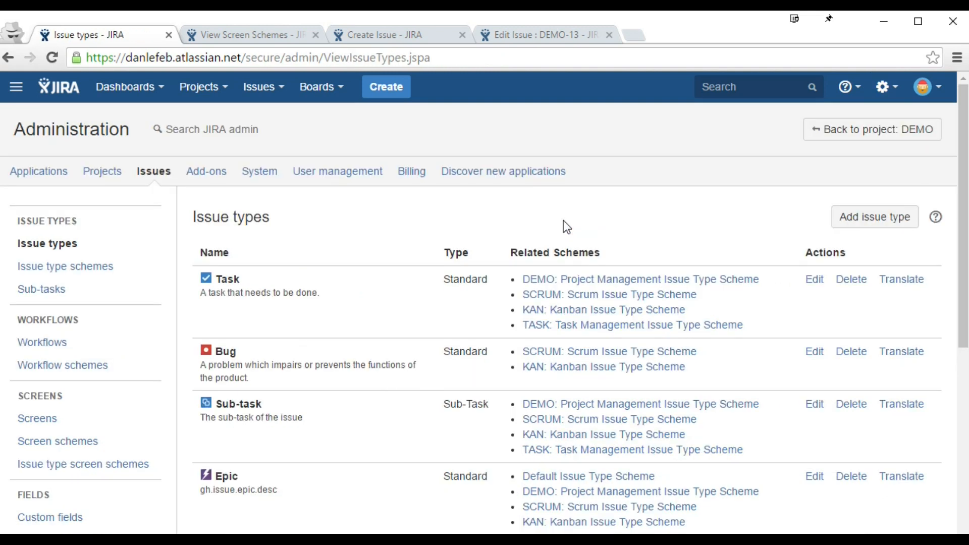
click(121, 476)
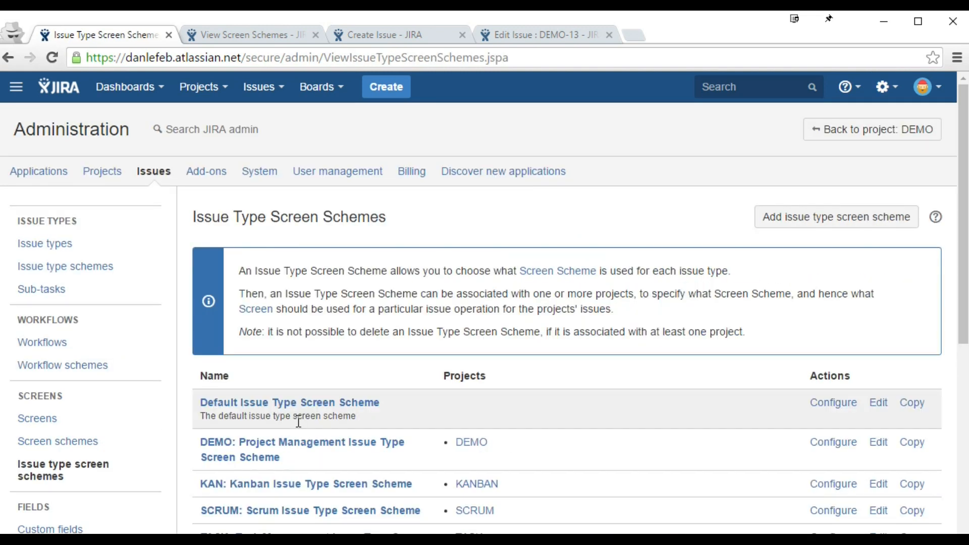
drag(264, 332, 540, 332)
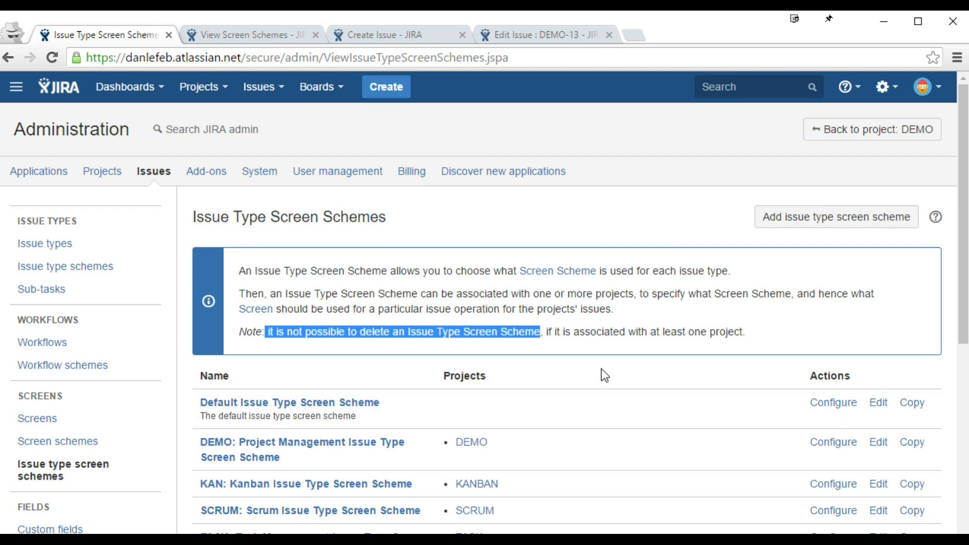
scroll(601, 369, down, 3)
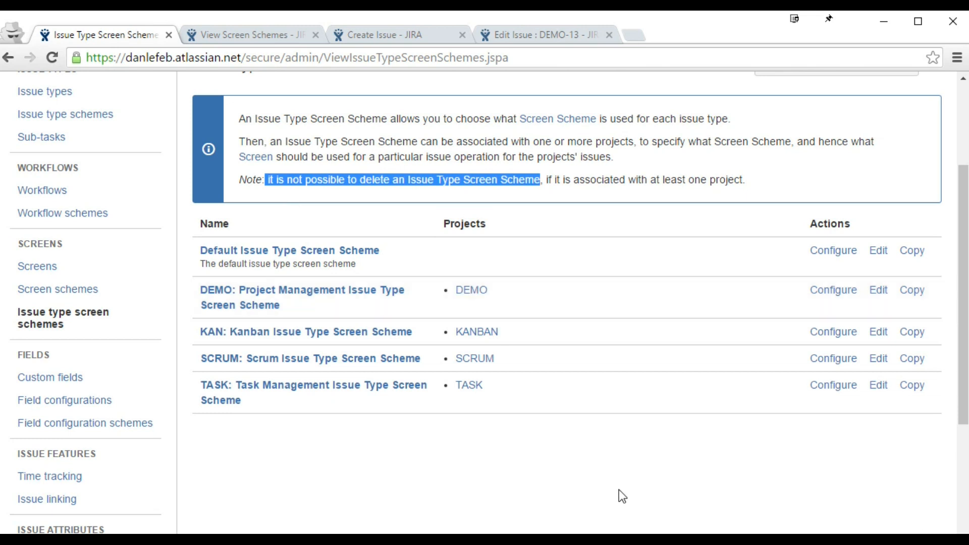
scroll(604, 489, up, 3)
click(849, 141)
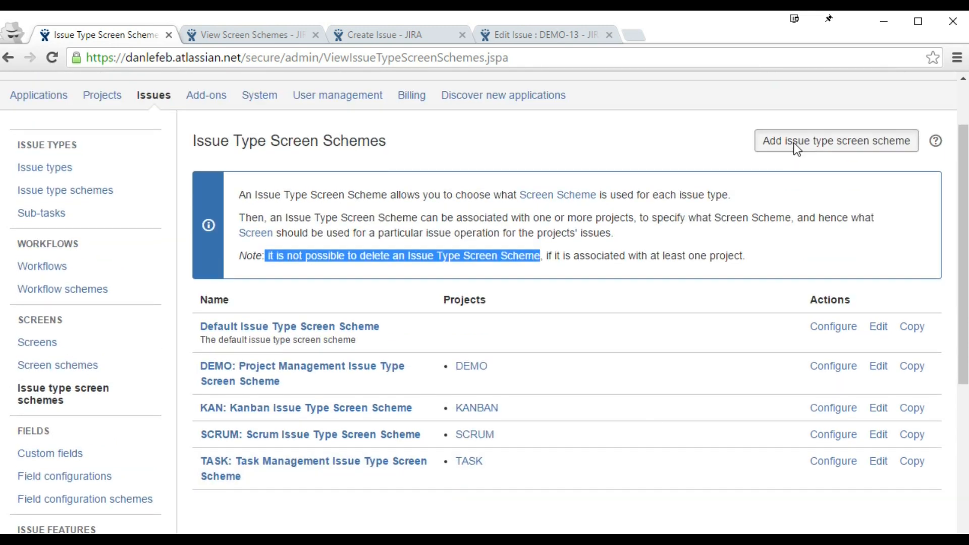
Step: Create an issue type screen scheme named 'test' and return to the schemes list
text(test)
click(631, 411)
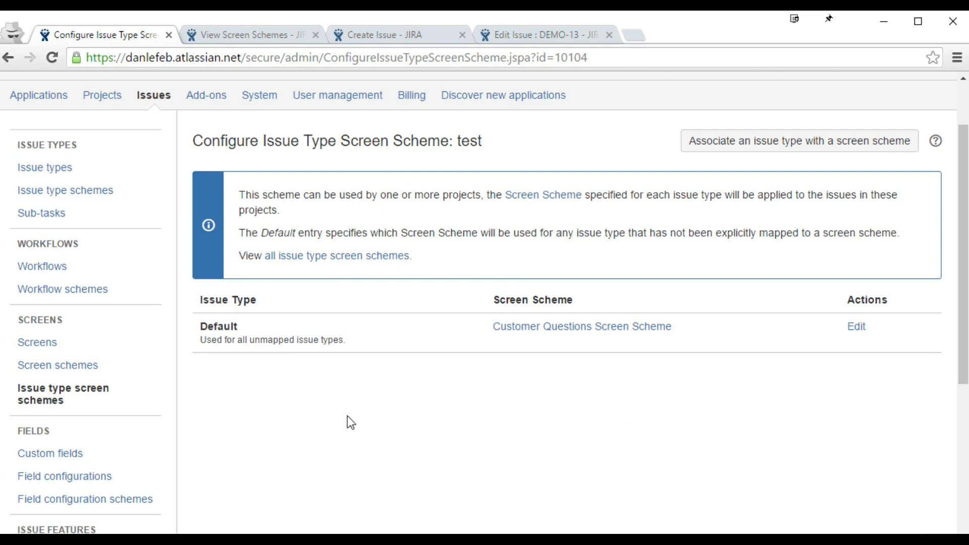
click(56, 390)
scroll(398, 393, down, 4)
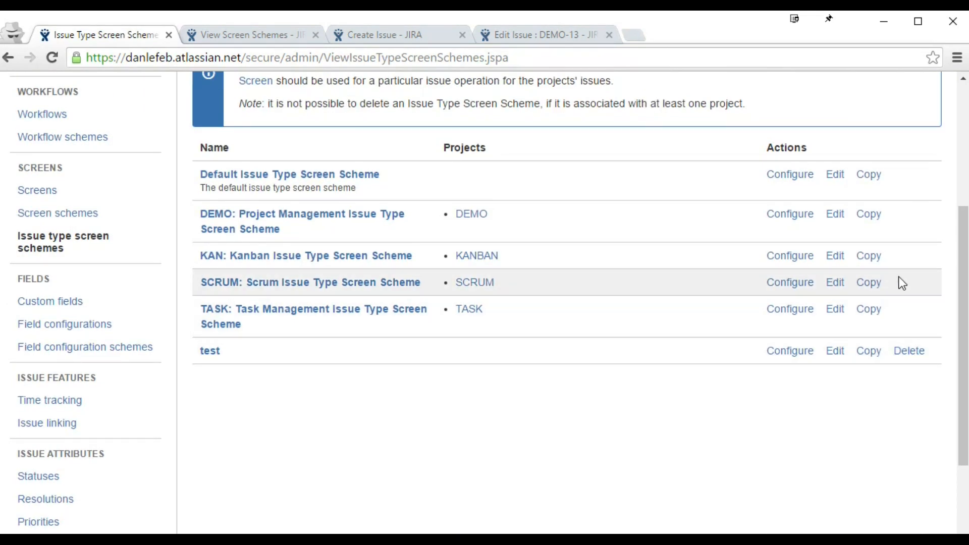
drag(911, 273, 909, 308)
click(908, 311)
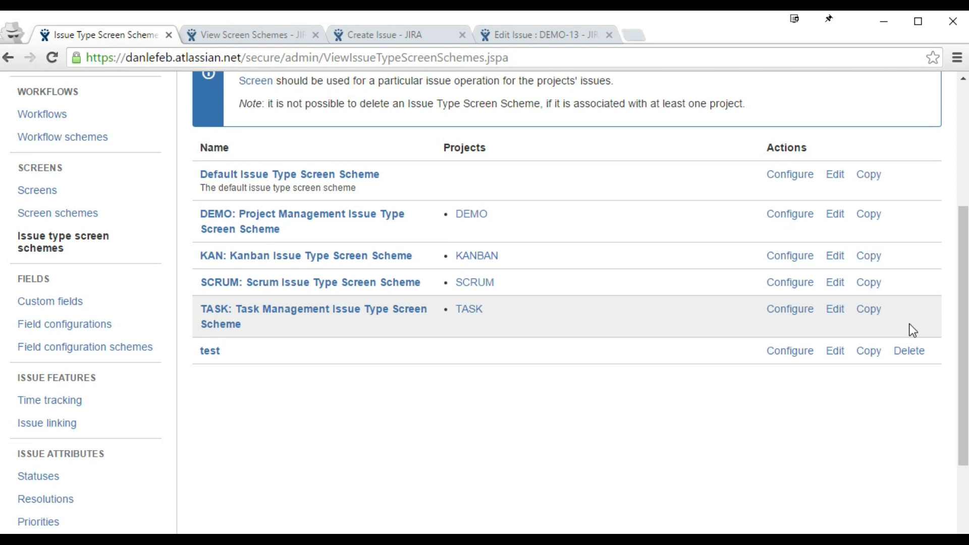
Step: Delete the 'test' issue type screen scheme, confirming the permanent deletion
click(910, 352)
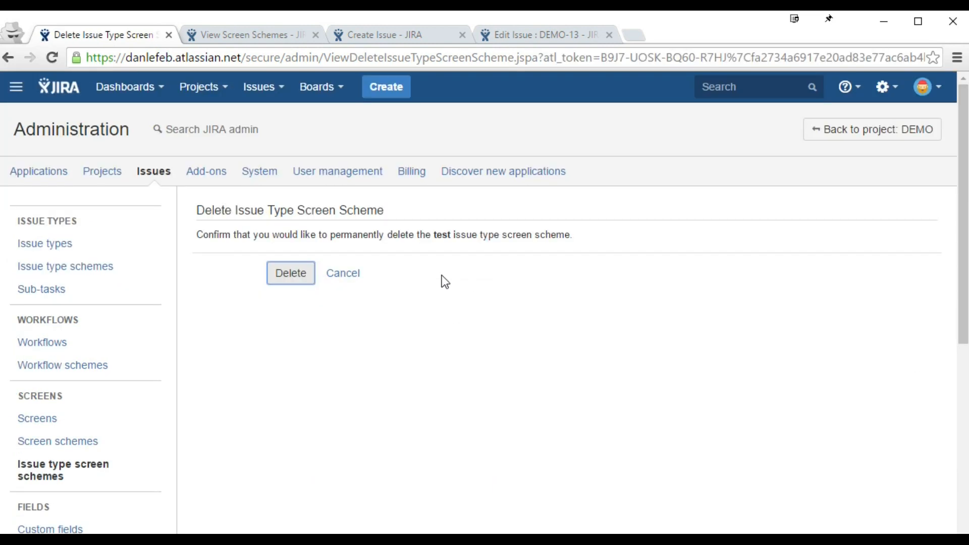
click(281, 278)
scroll(528, 268, down, 3)
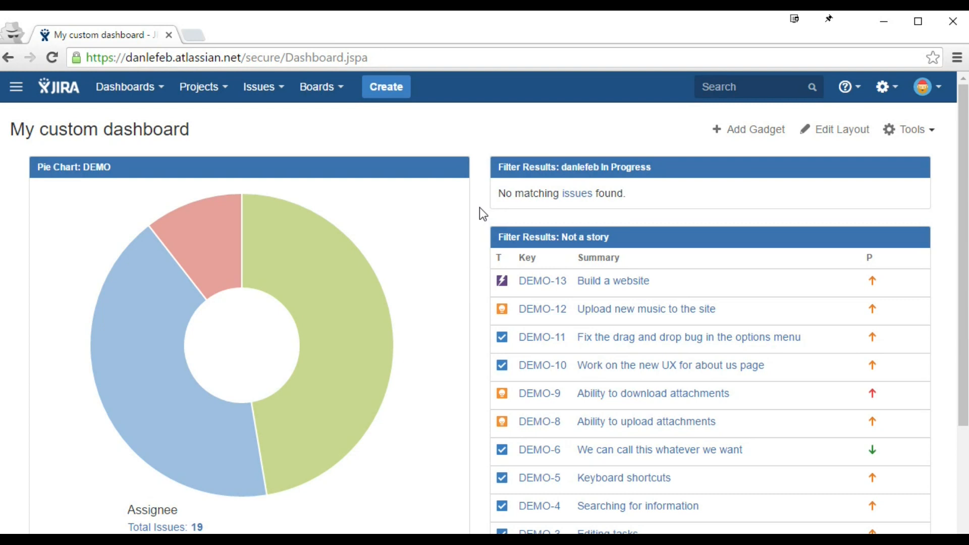
Step: Move DEMO-13 'Build a website' through In Progress to Done and view its workflow diagram
click(544, 286)
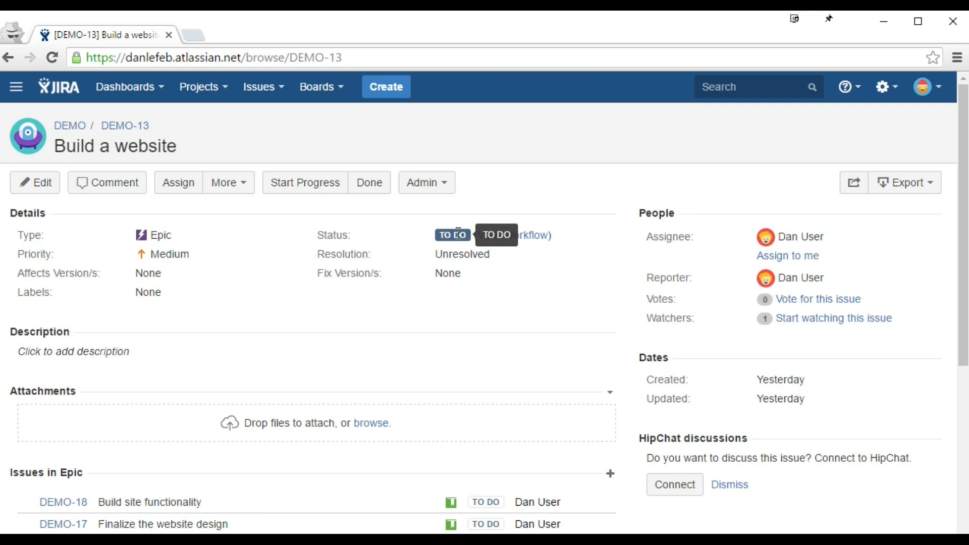
click(288, 192)
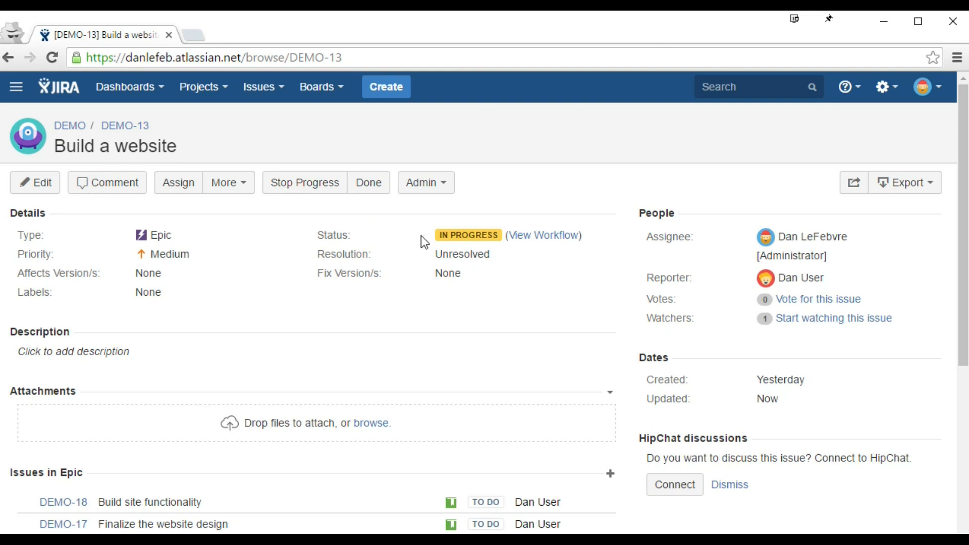
mouse_move(453, 233)
click(369, 190)
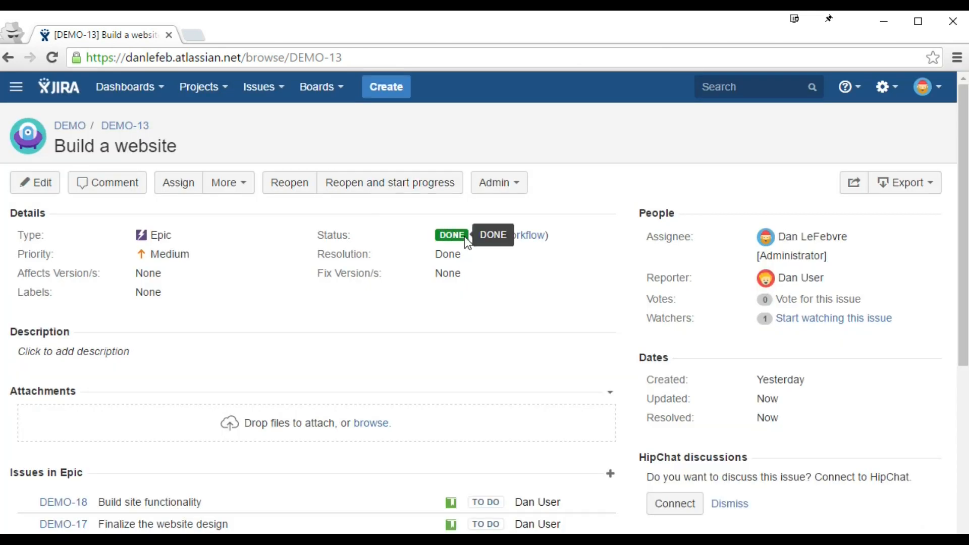
click(517, 237)
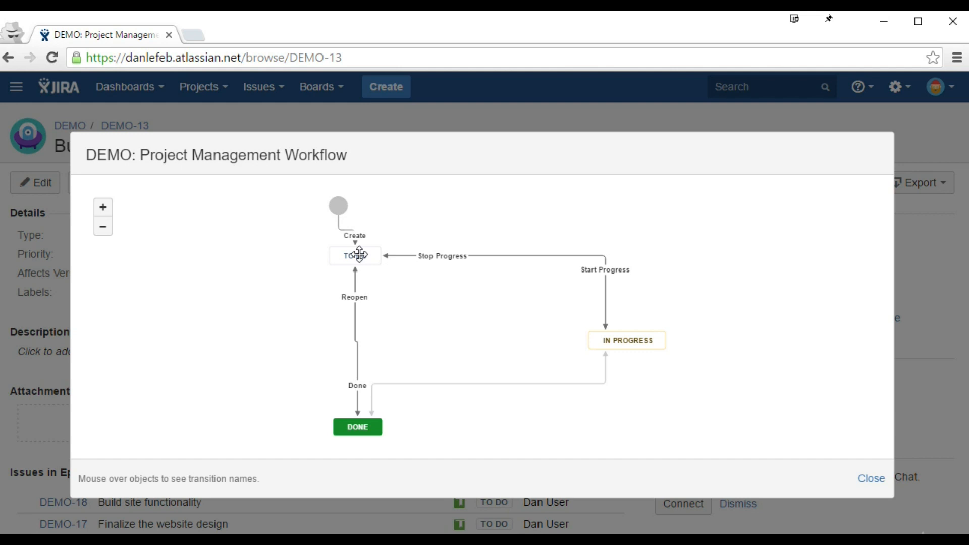
Step: Inspect the workflow diagram's transition names, then close it to return to DEMO-13
mouse_move(356, 431)
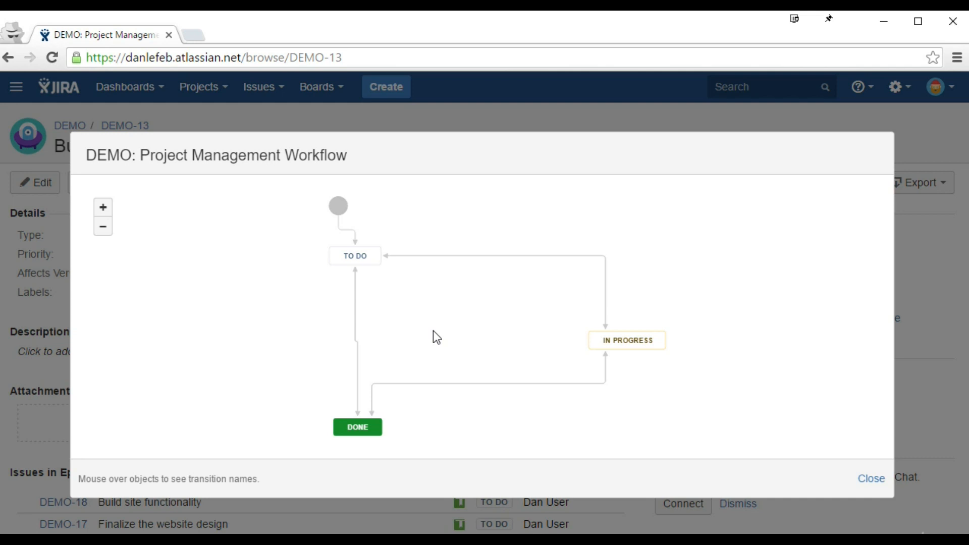
mouse_move(358, 256)
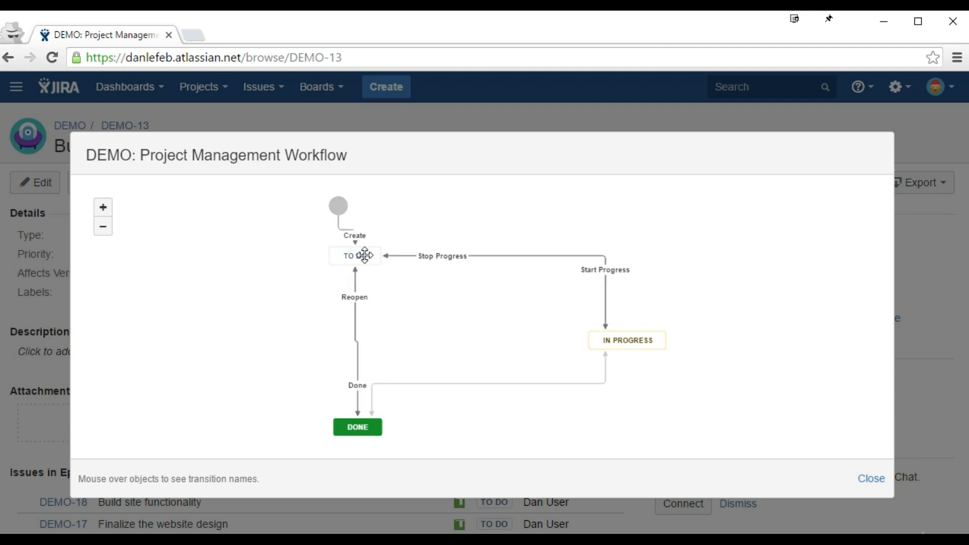
mouse_move(626, 337)
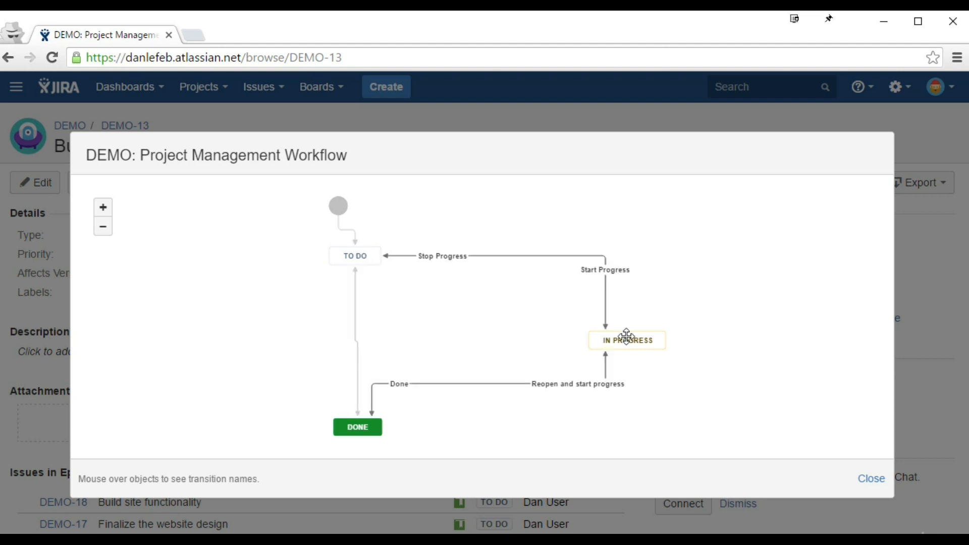
click(868, 480)
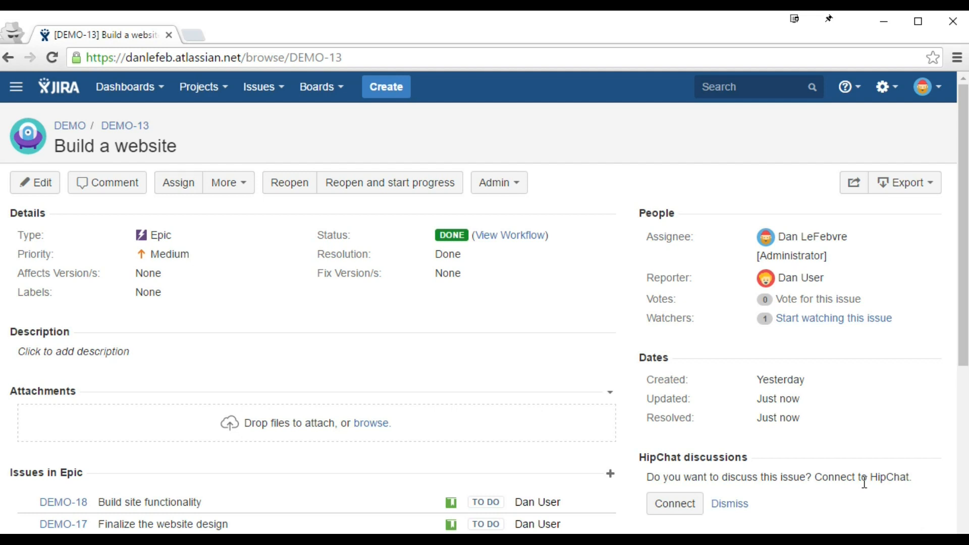
Step: Go to the Statuses admin page under Issue Attributes and review each status's category
click(887, 93)
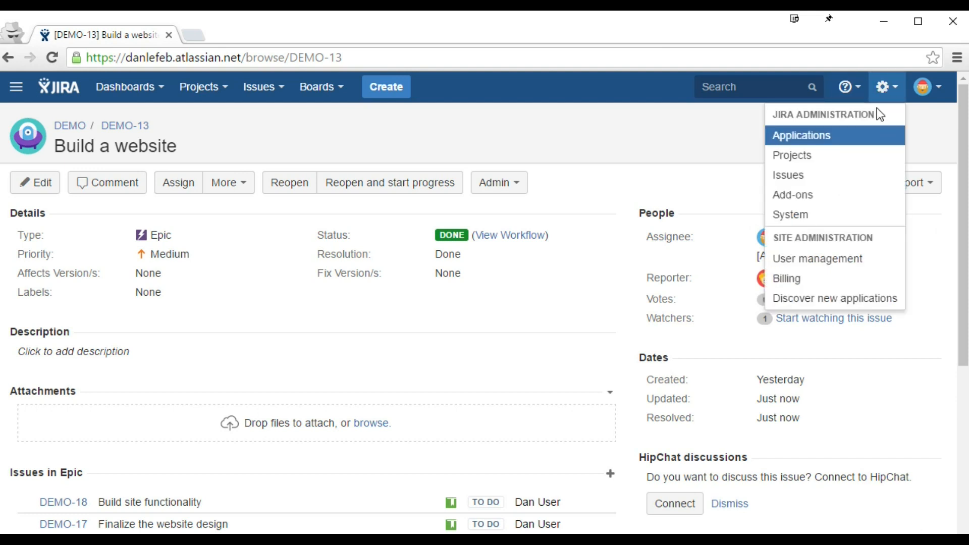
click(814, 178)
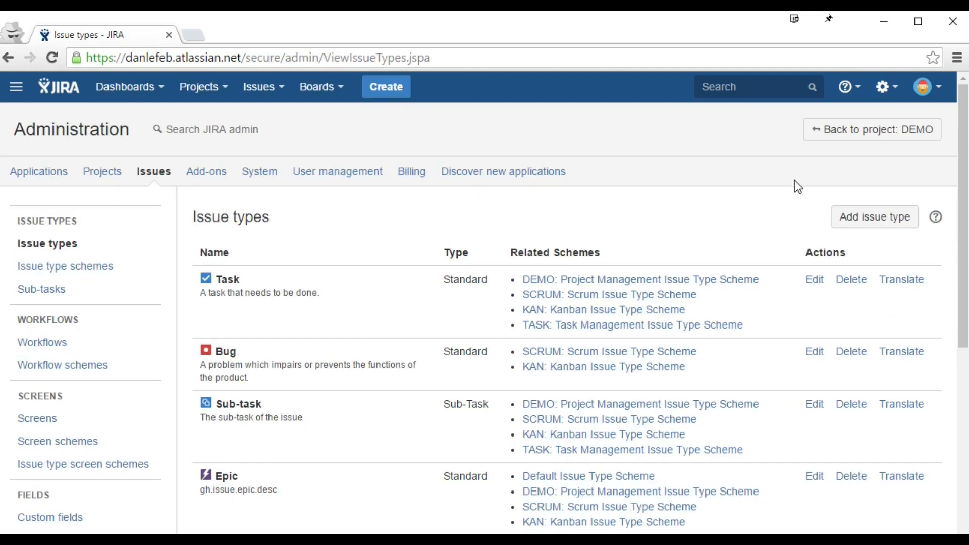
scroll(257, 224, down, 4)
scroll(228, 232, down, 3)
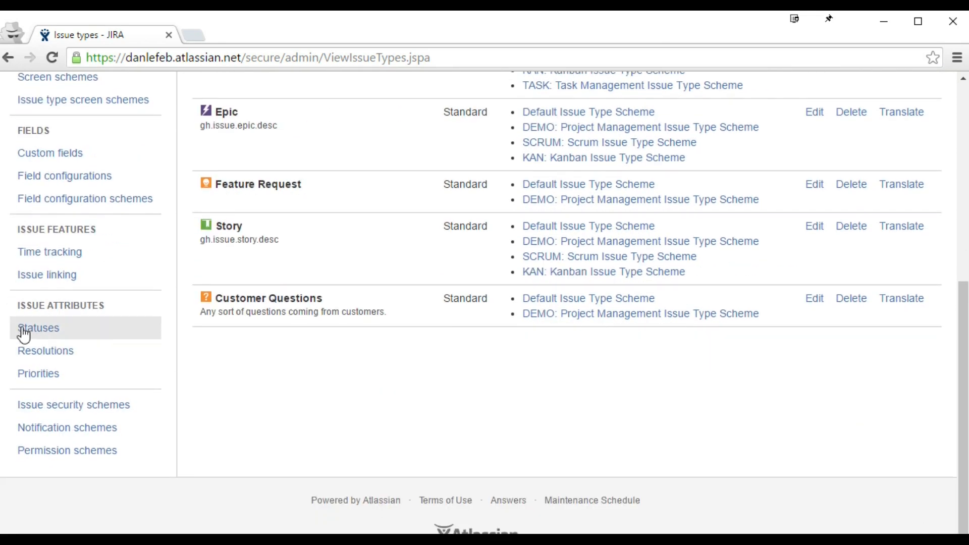
click(101, 329)
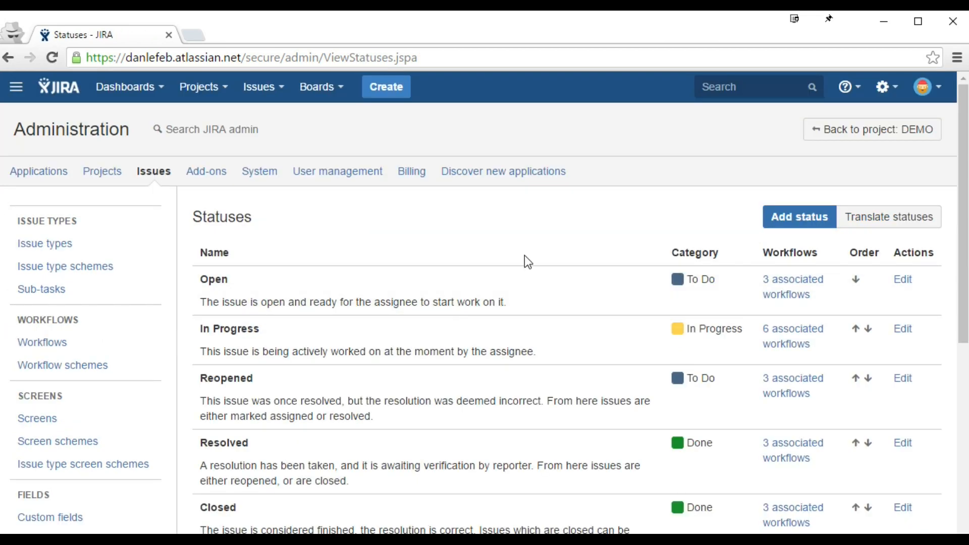
scroll(525, 255, down, 2)
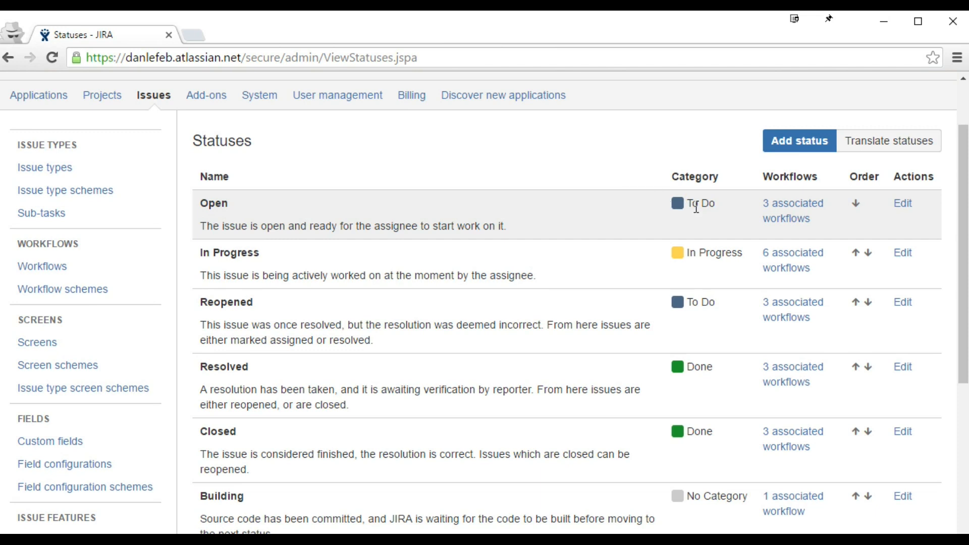
drag(715, 205, 635, 206)
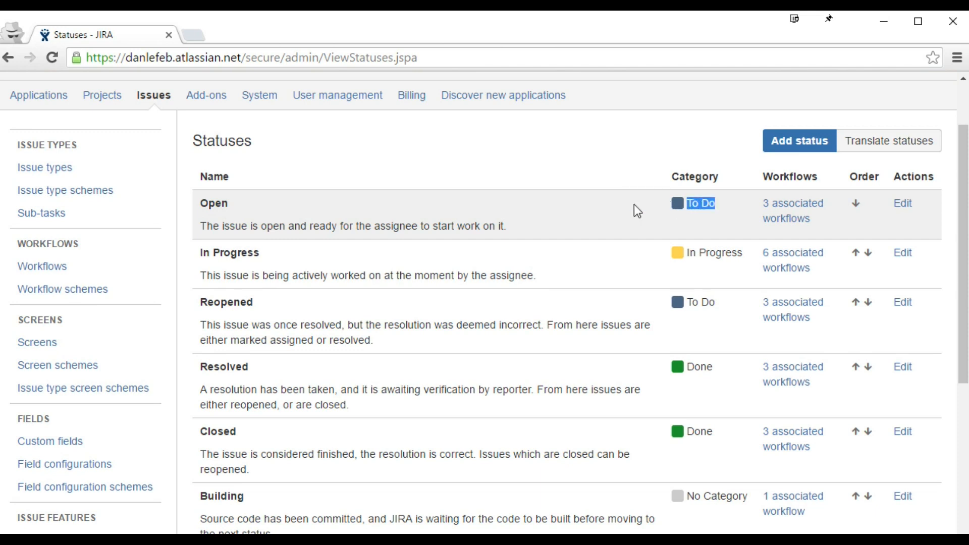
click(510, 204)
Step: Start a new status named 'Pending Approval'
click(801, 151)
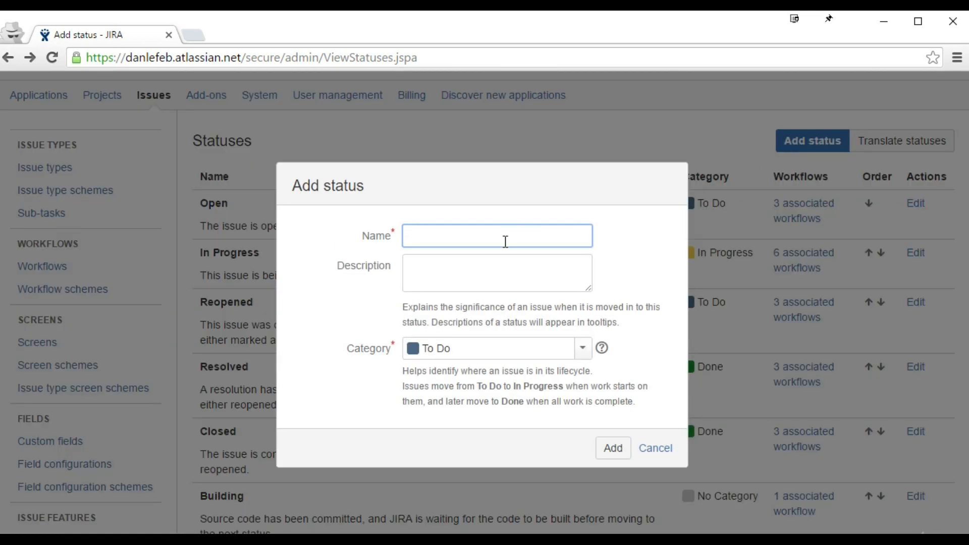
text(Pending Appro)
key(BackSpace)
text(rob)
key(BackSpace)
text(val)
click(499, 261)
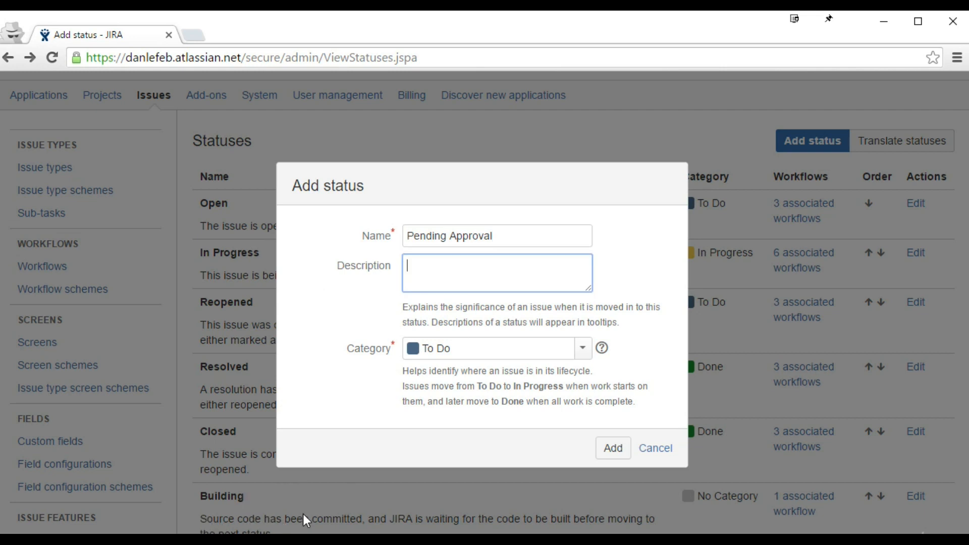
Step: Set the new status's category to In Progress
click(583, 353)
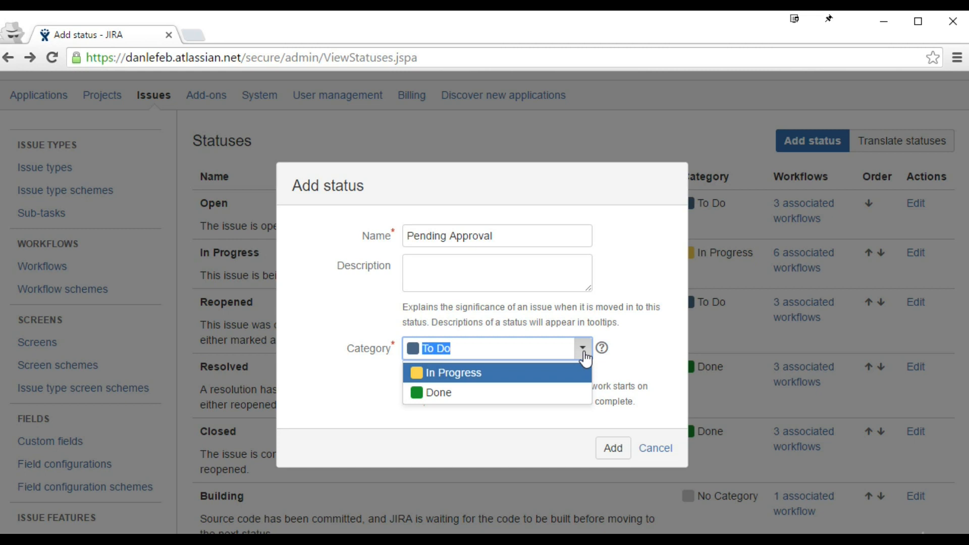
click(583, 350)
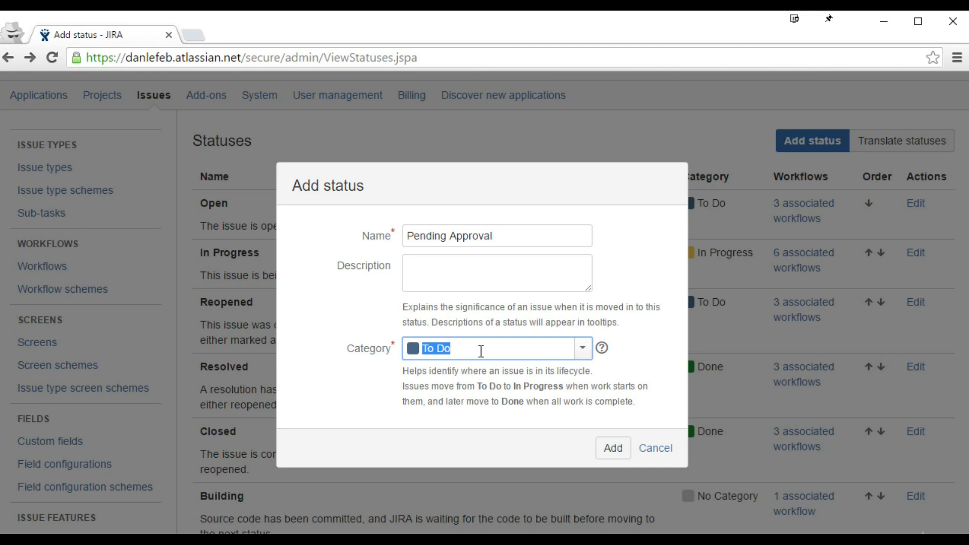
click(583, 349)
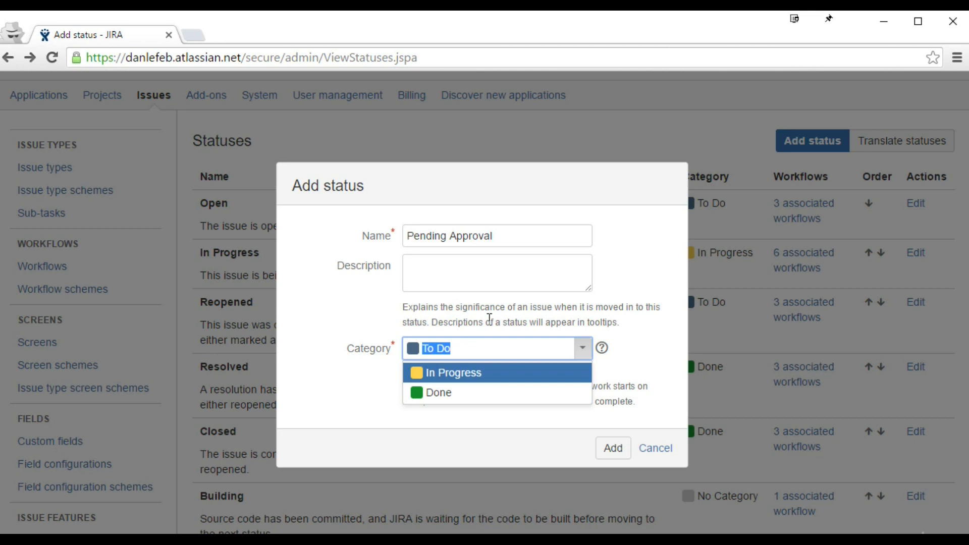
click(510, 235)
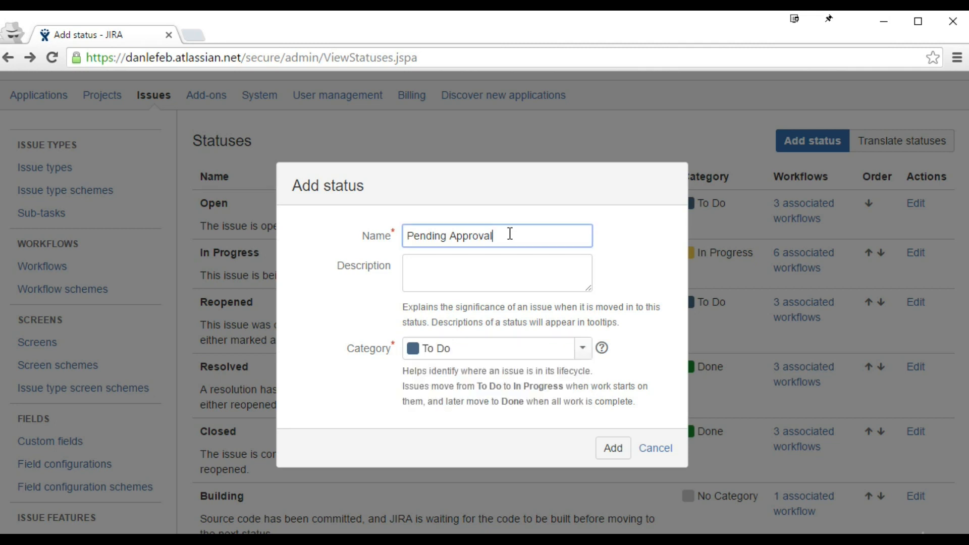
drag(409, 236, 500, 237)
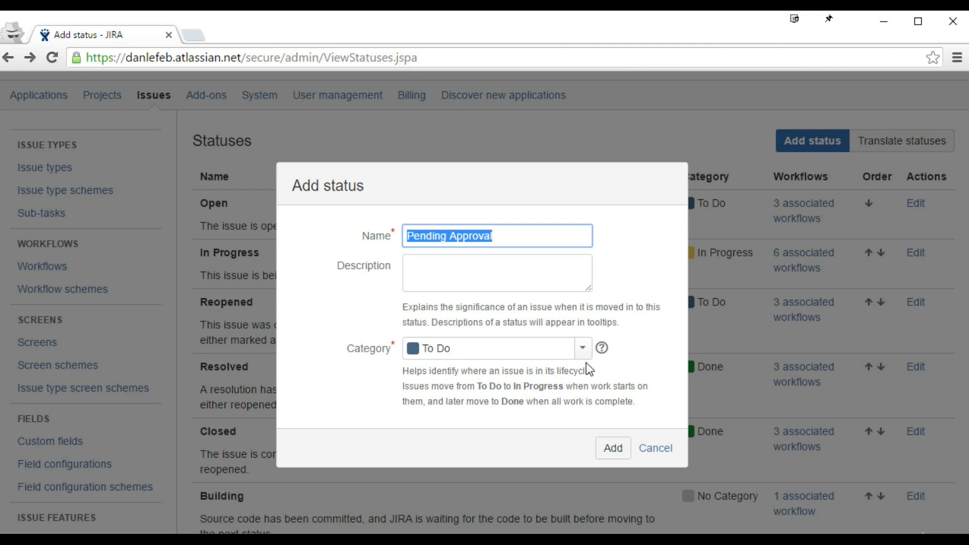
click(583, 349)
click(494, 374)
Step: Keep In Progress as the category and create the Pending Approval status
click(499, 285)
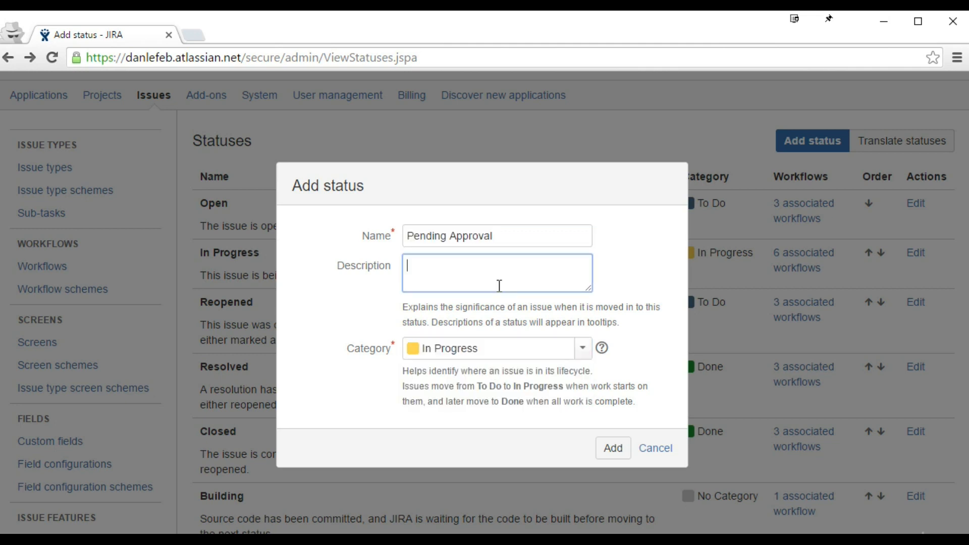
click(583, 348)
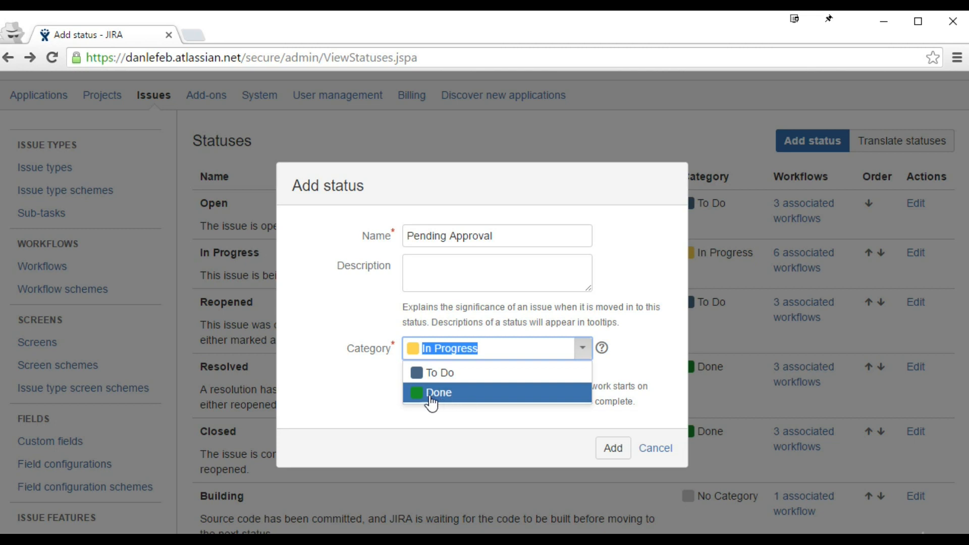
click(532, 346)
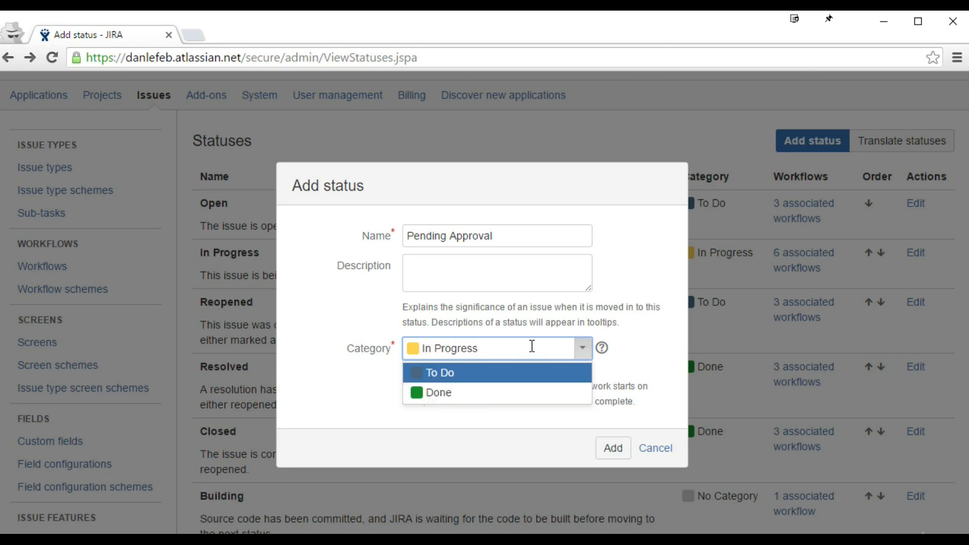
click(523, 319)
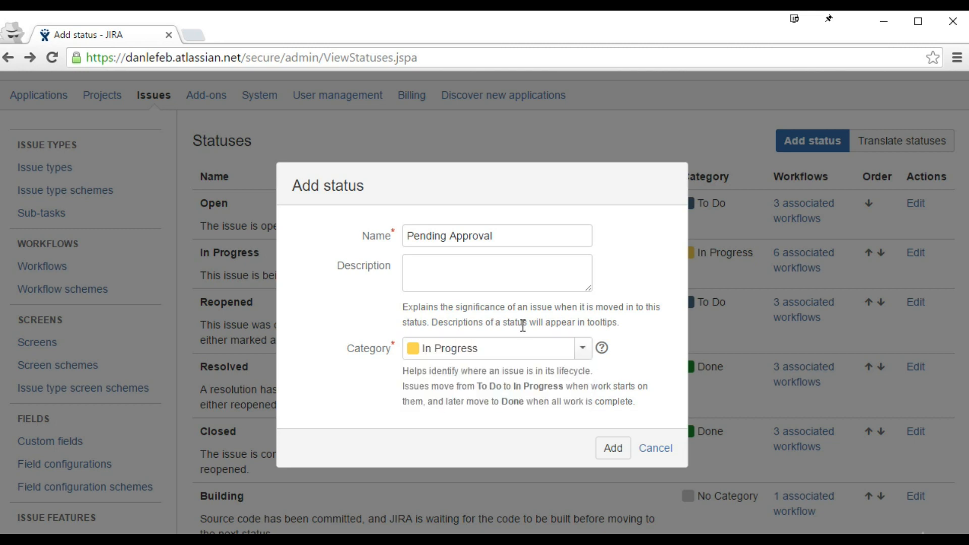
click(583, 355)
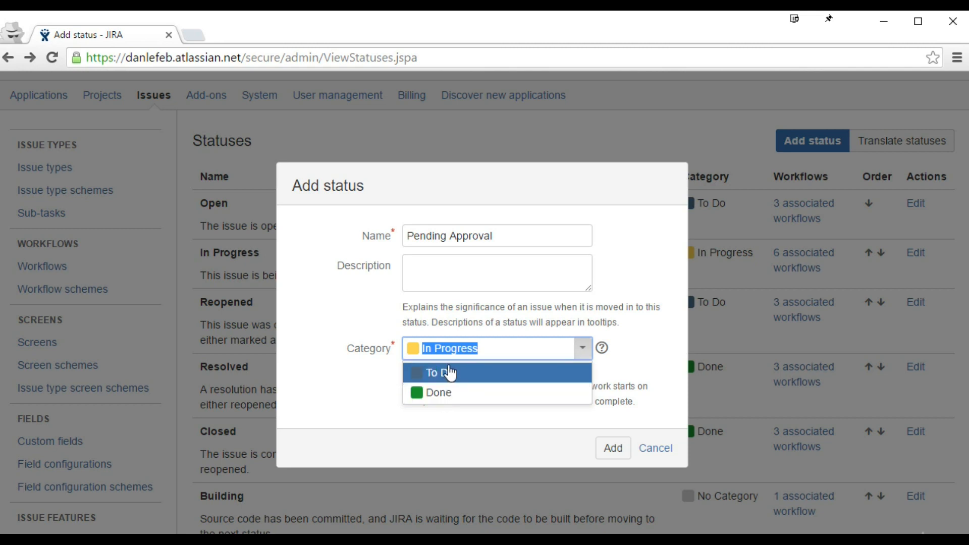
click(582, 350)
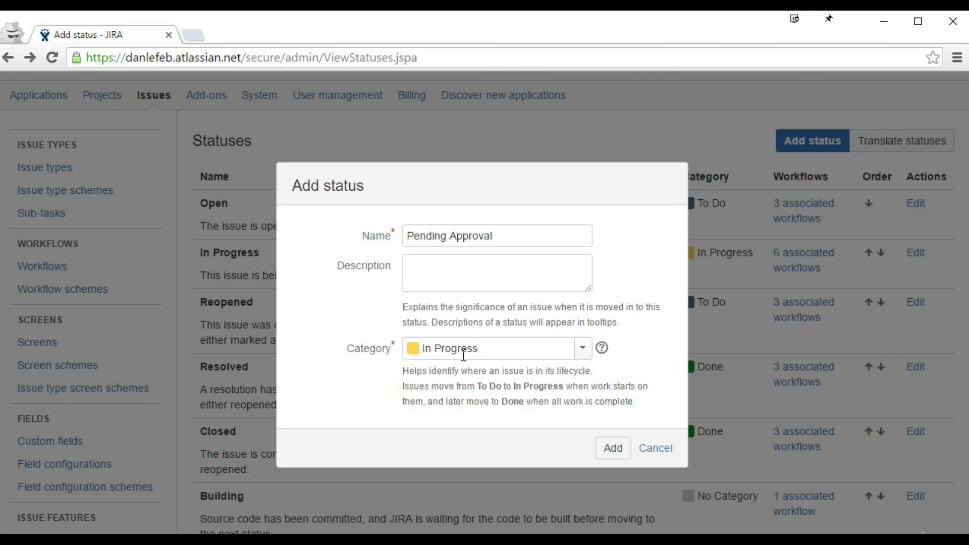
click(620, 452)
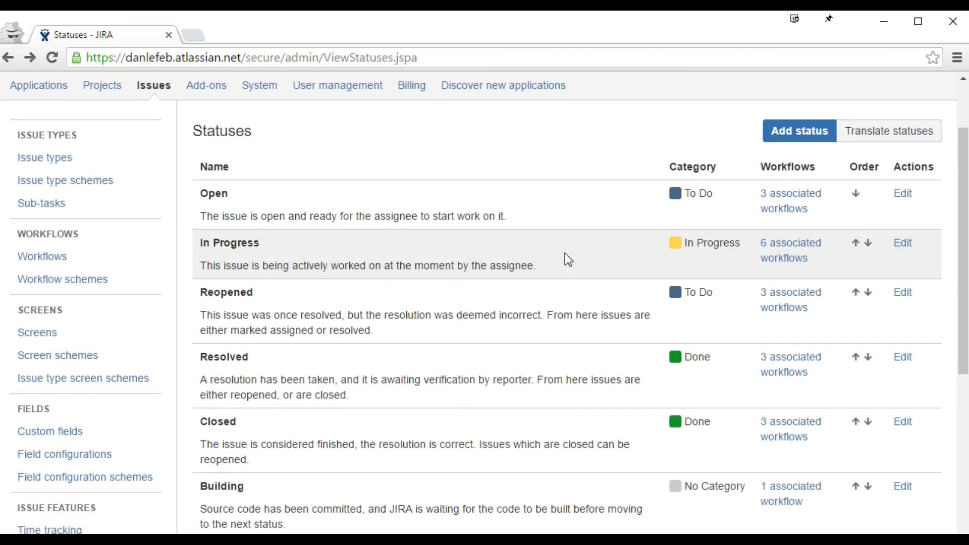
scroll(565, 255, down, 7)
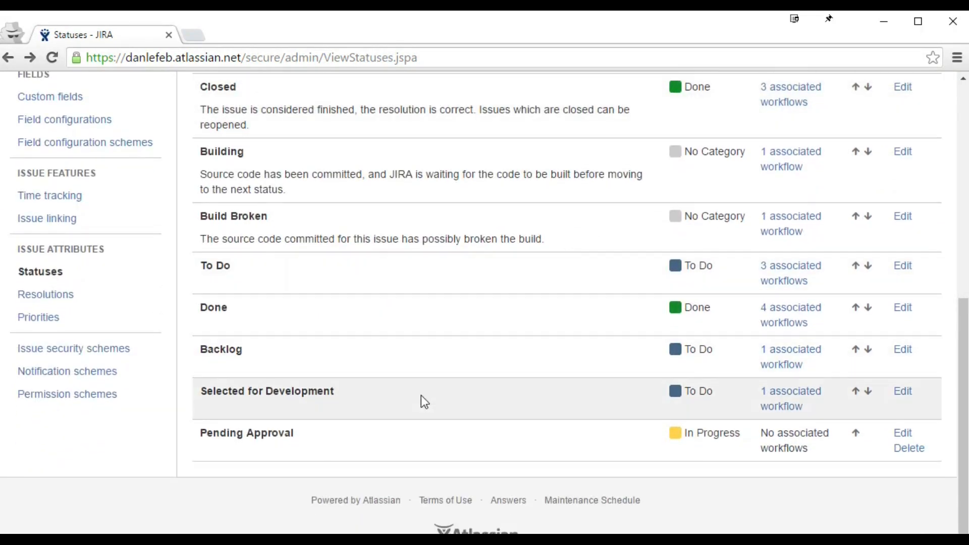
drag(204, 433, 311, 431)
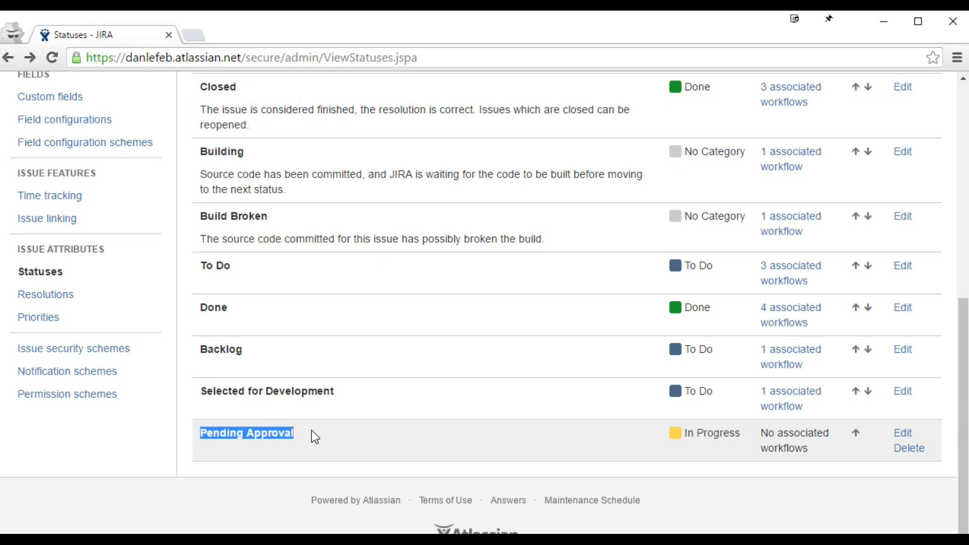
click(439, 439)
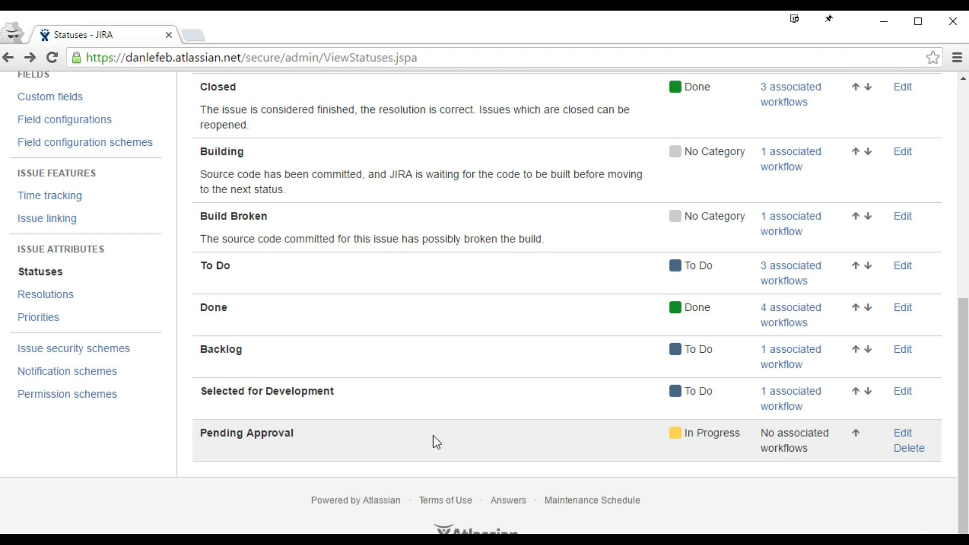
key(alt)
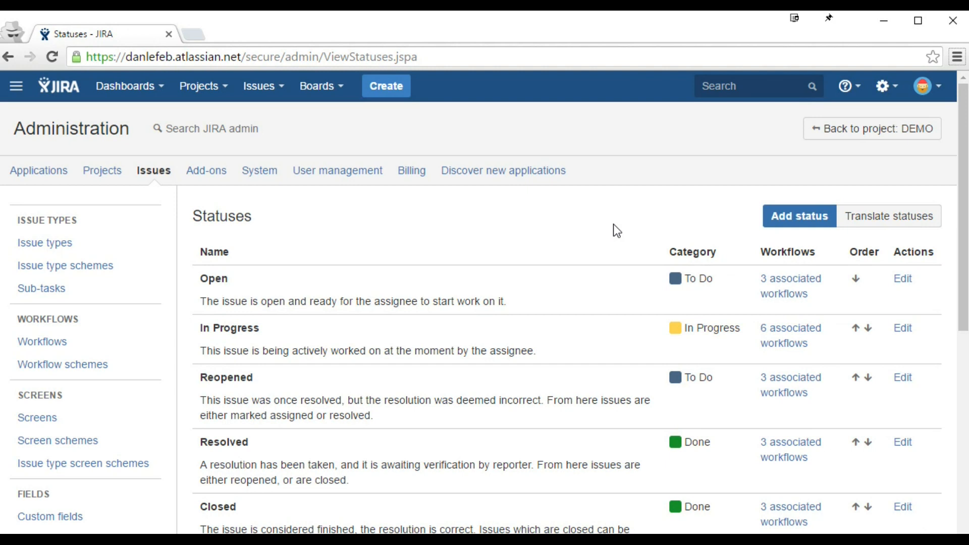
Step: Open the Workflows list and view the DEMO: Project Management Workflow
click(48, 350)
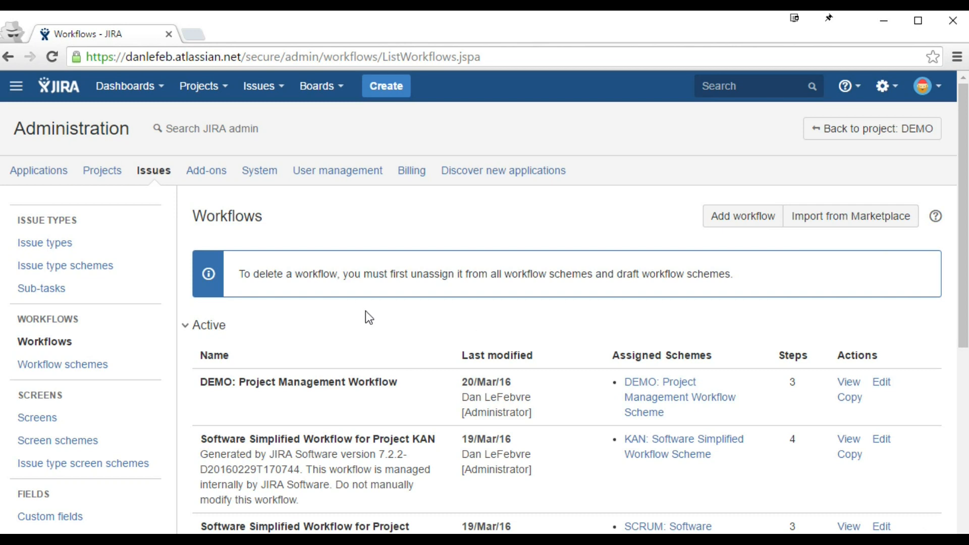
drag(200, 382, 400, 382)
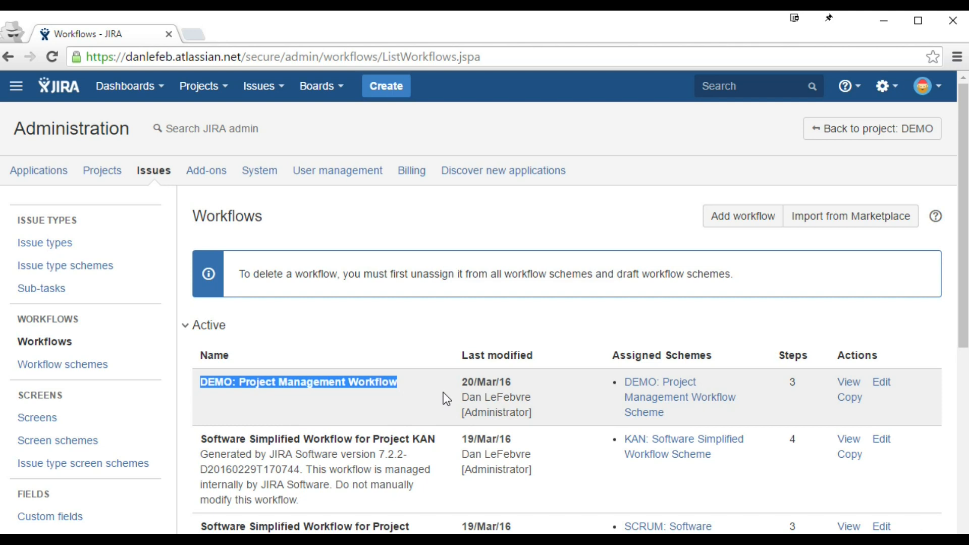
click(847, 384)
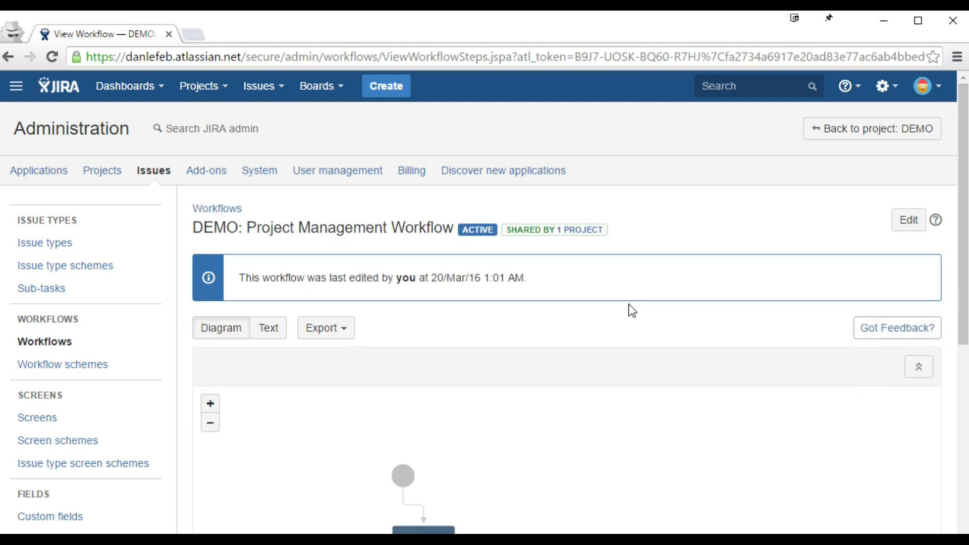
scroll(682, 327, down, 7)
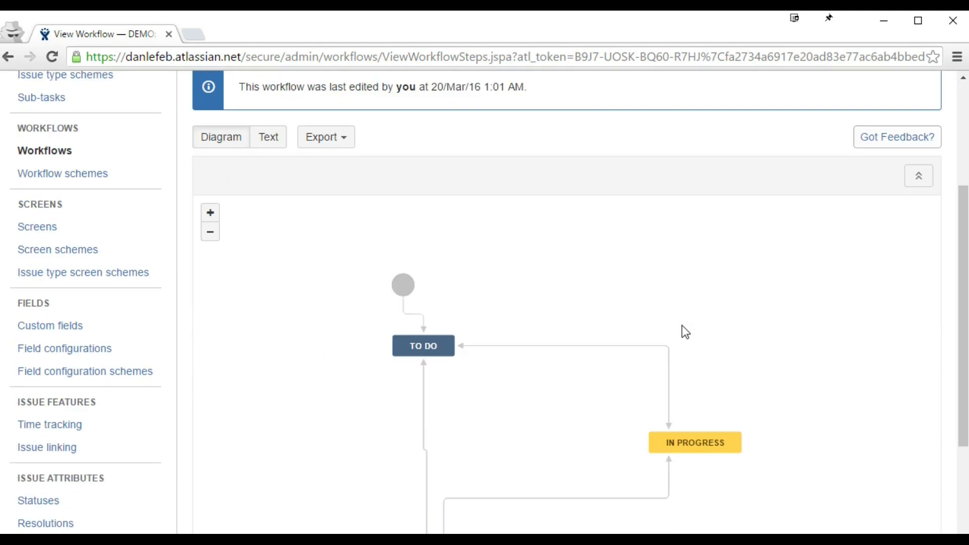
scroll(713, 305, up, 3)
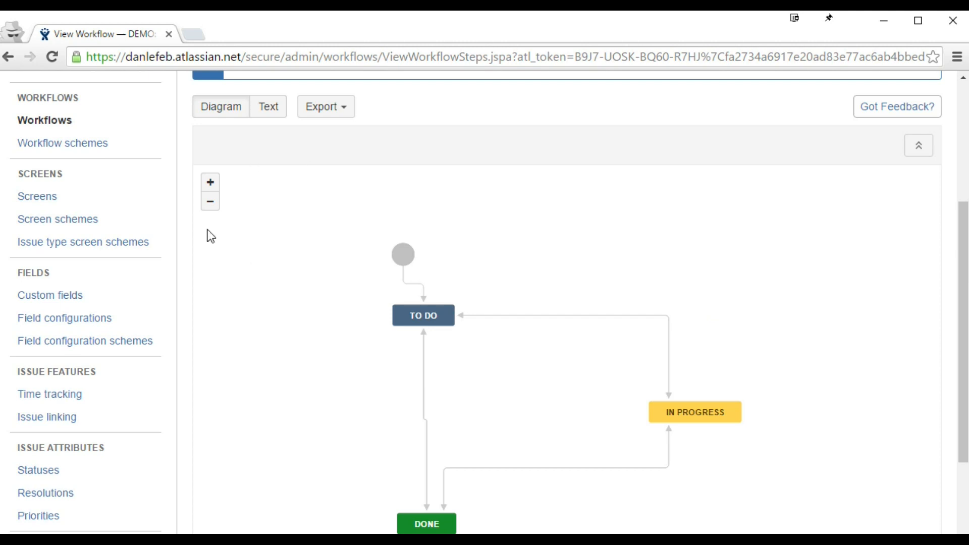
Step: Zoom and pan the diagram to frame the TO DO, IN PROGRESS and DONE statuses
drag(724, 298, 752, 289)
click(210, 203)
click(210, 203)
click(211, 187)
click(210, 187)
click(210, 202)
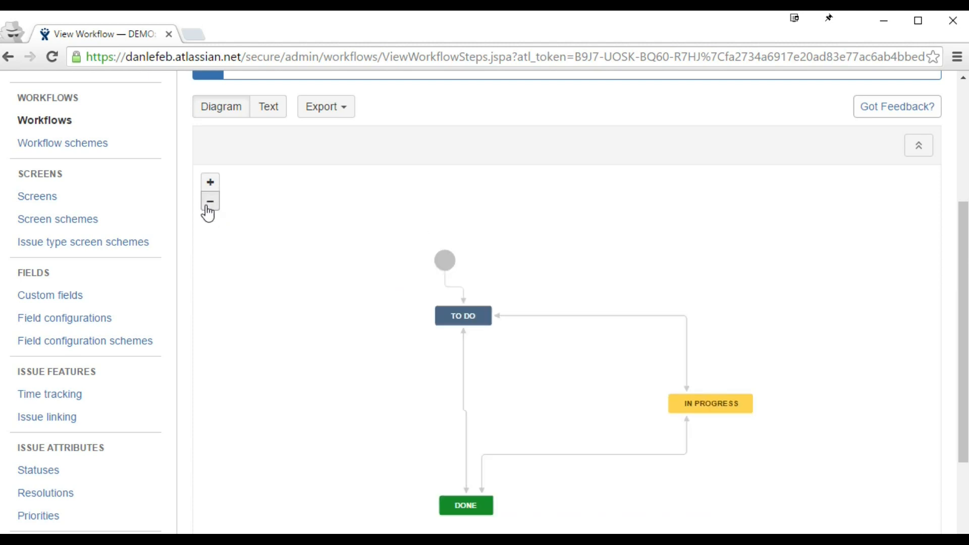
drag(356, 307, 307, 274)
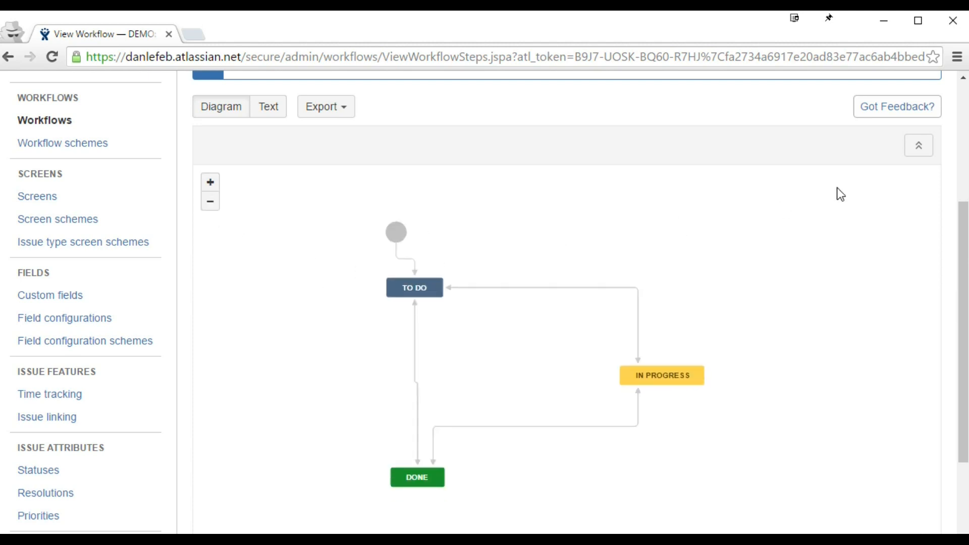
Step: Show the DEMO workflow diagram full screen and move its start node up and right of TO DO
click(920, 150)
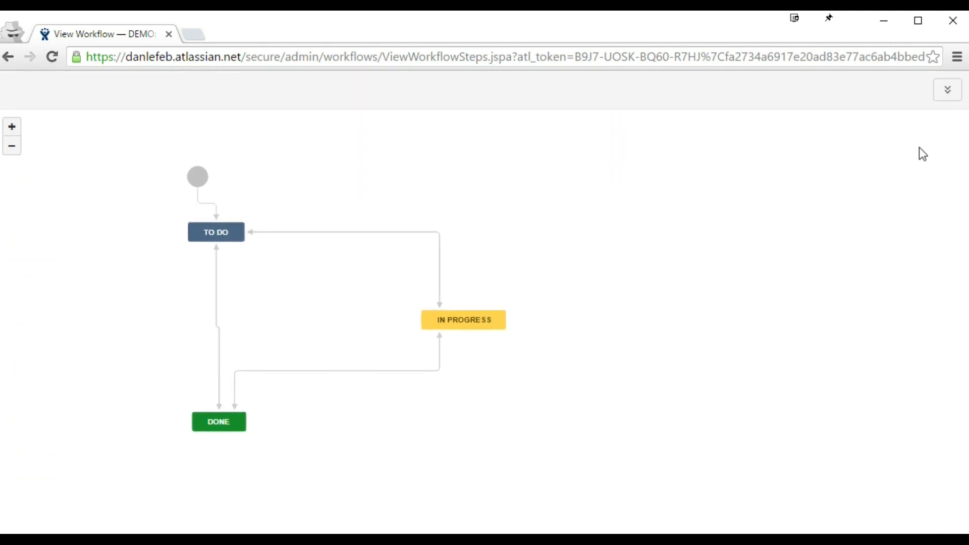
drag(669, 164, 811, 198)
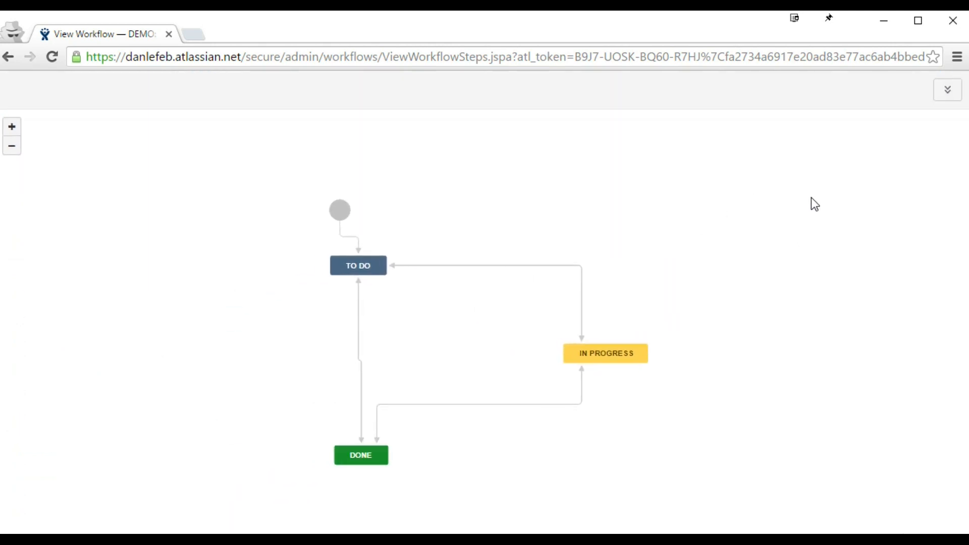
drag(698, 214, 710, 232)
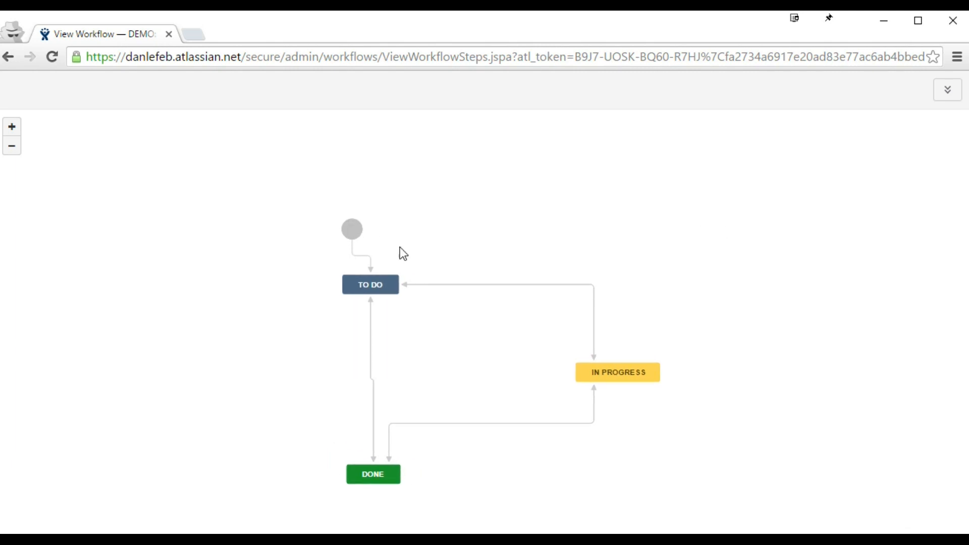
drag(358, 233, 598, 153)
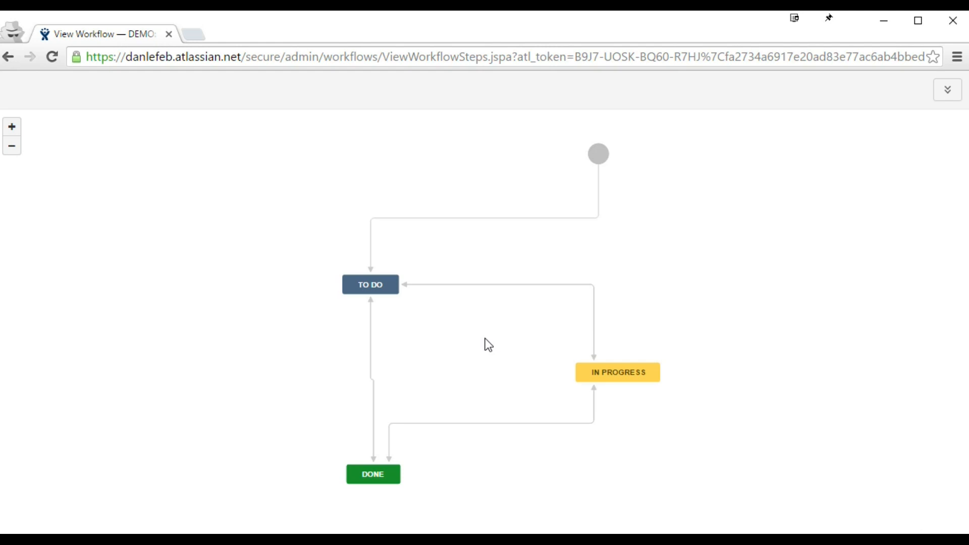
Step: Exit the full-screen DEMO workflow diagram and bring up the list of recent boards
click(945, 91)
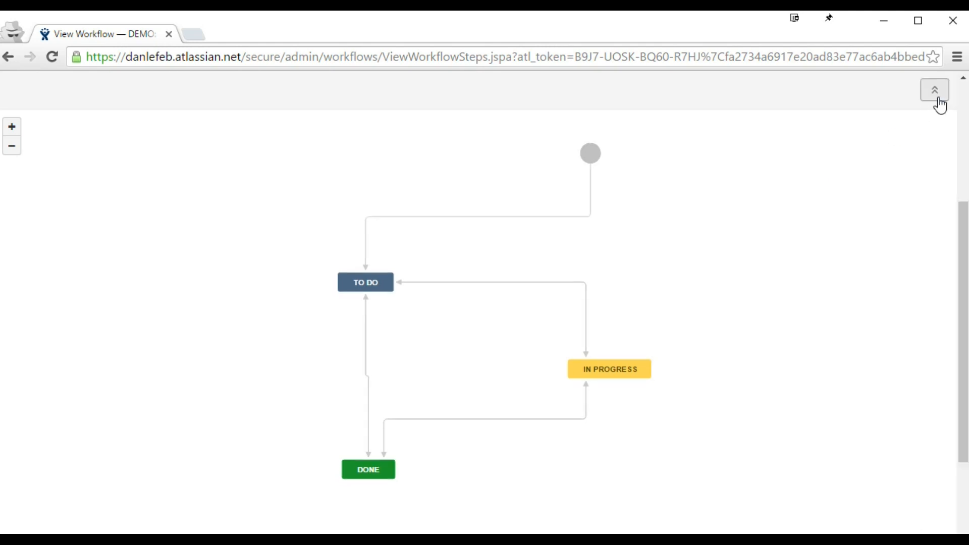
scroll(418, 326, up, 1)
scroll(418, 326, down, 1)
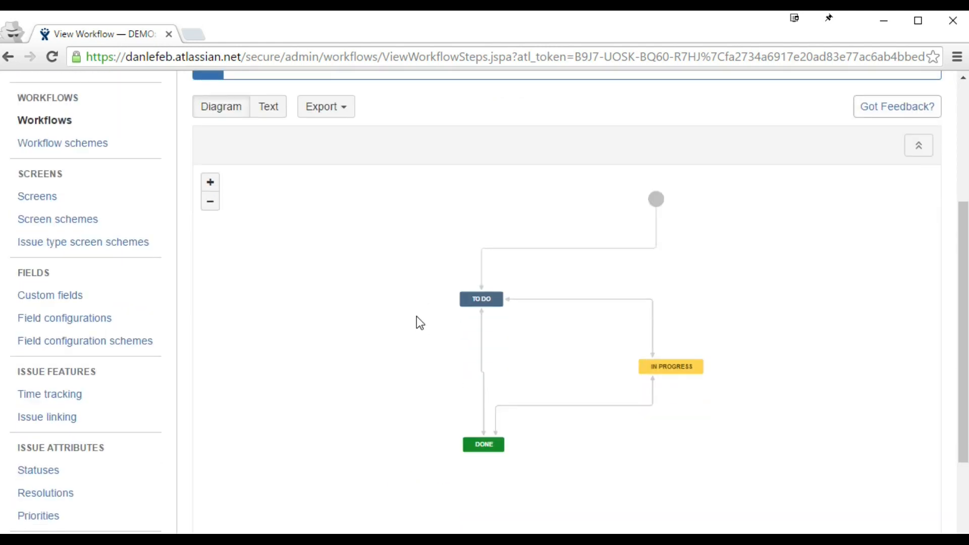
scroll(418, 323, up, 3)
click(330, 102)
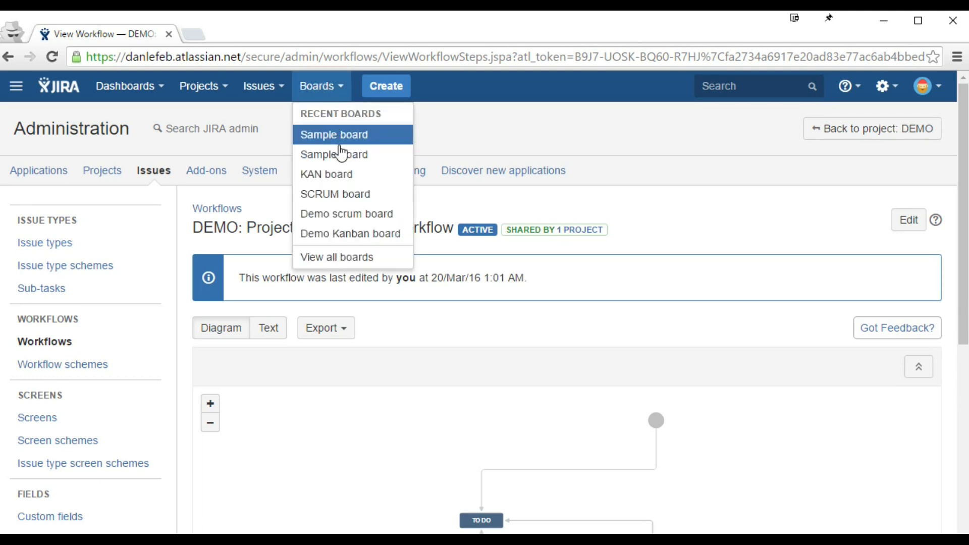
Step: Open the Sample board separately and move DEMO-11 from In Progress to Done, then return to the workflow
middle_click(339, 153)
click(230, 35)
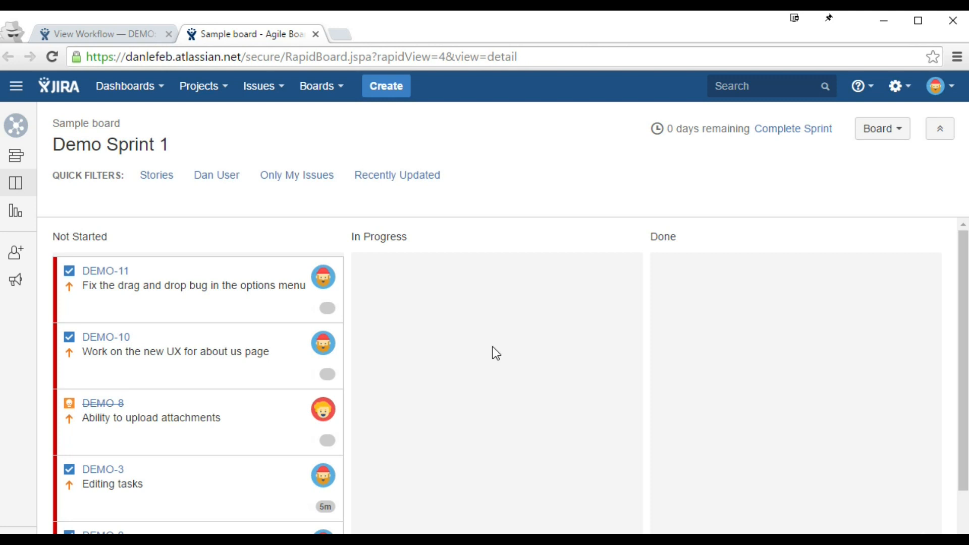
click(219, 286)
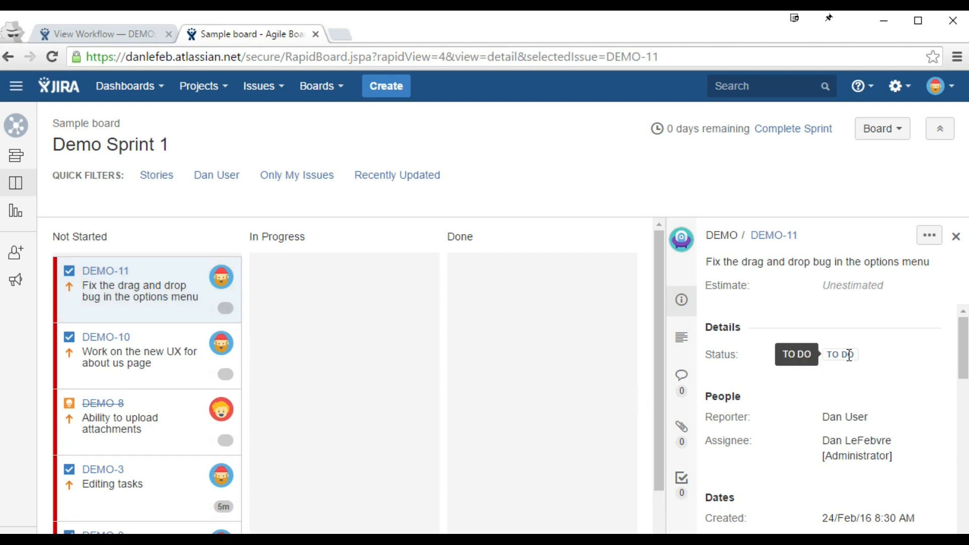
drag(181, 285, 386, 298)
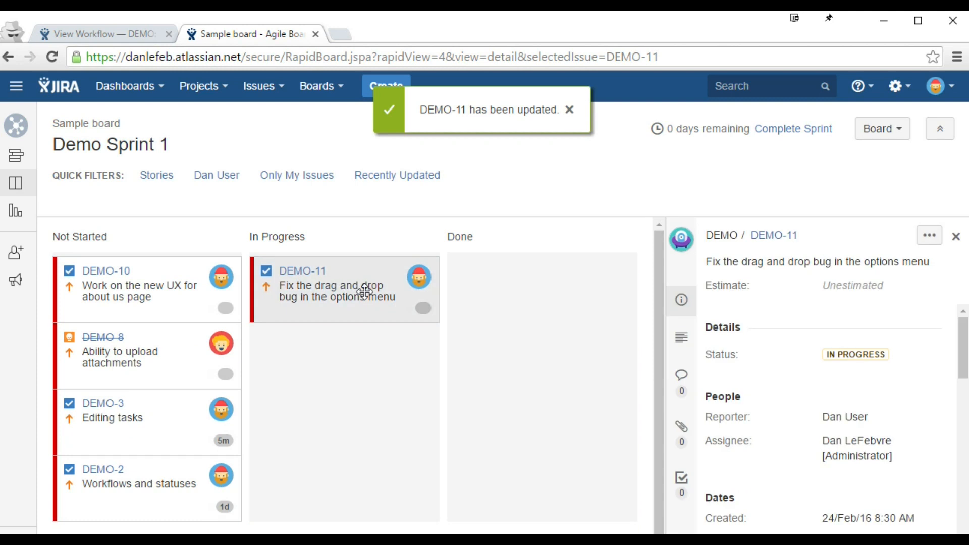
mouse_move(855, 359)
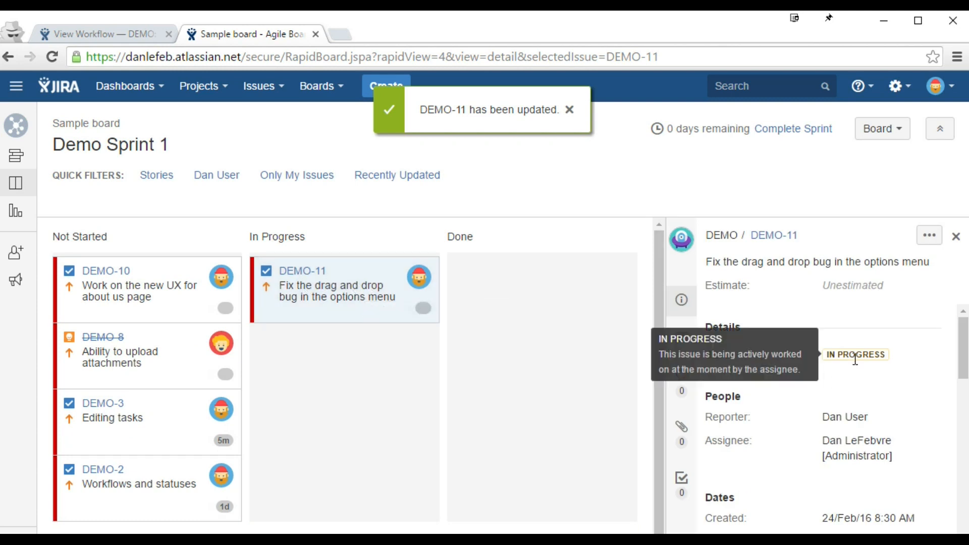
drag(444, 320, 567, 325)
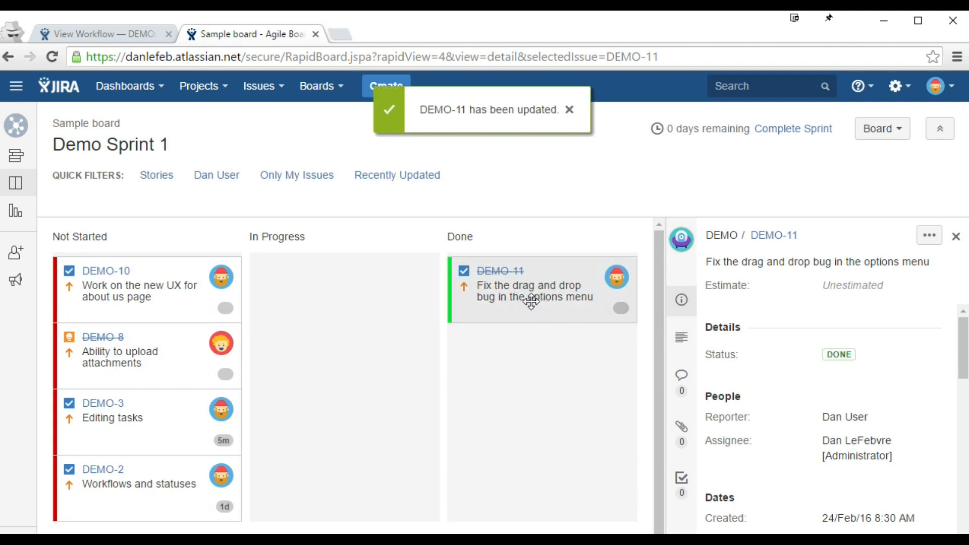
click(114, 36)
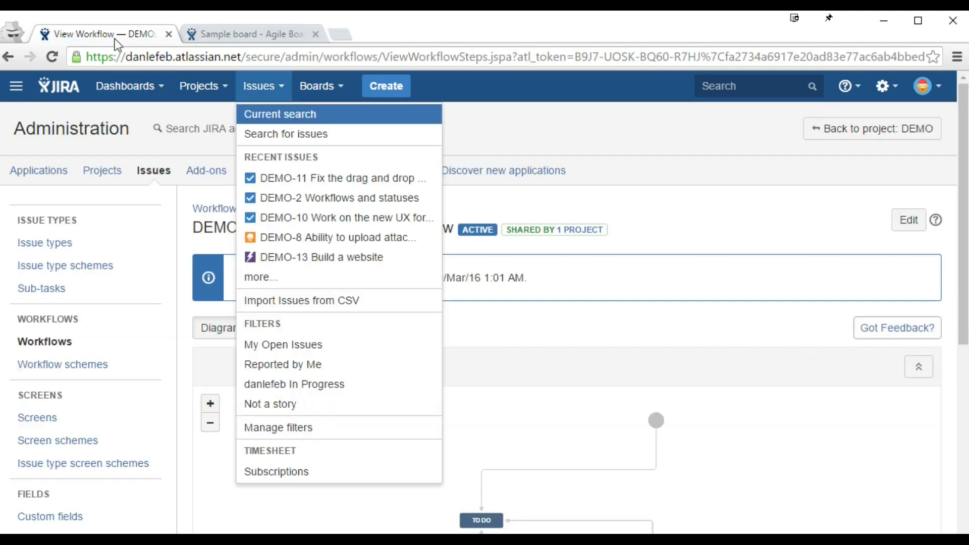
Step: Review the transitions of the DEMO workflow's TO DO, IN PROGRESS and DONE statuses
click(555, 307)
scroll(587, 310, down, 7)
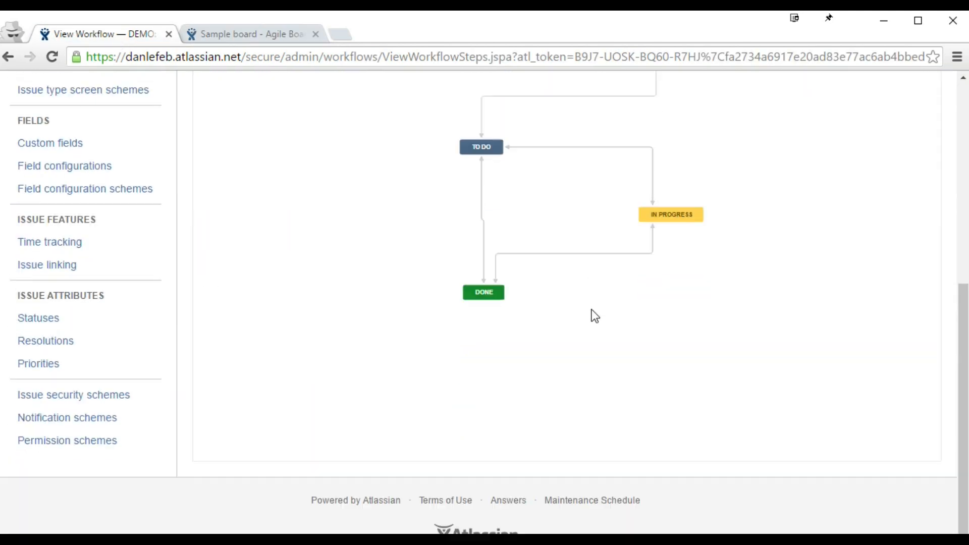
scroll(772, 283, up, 2)
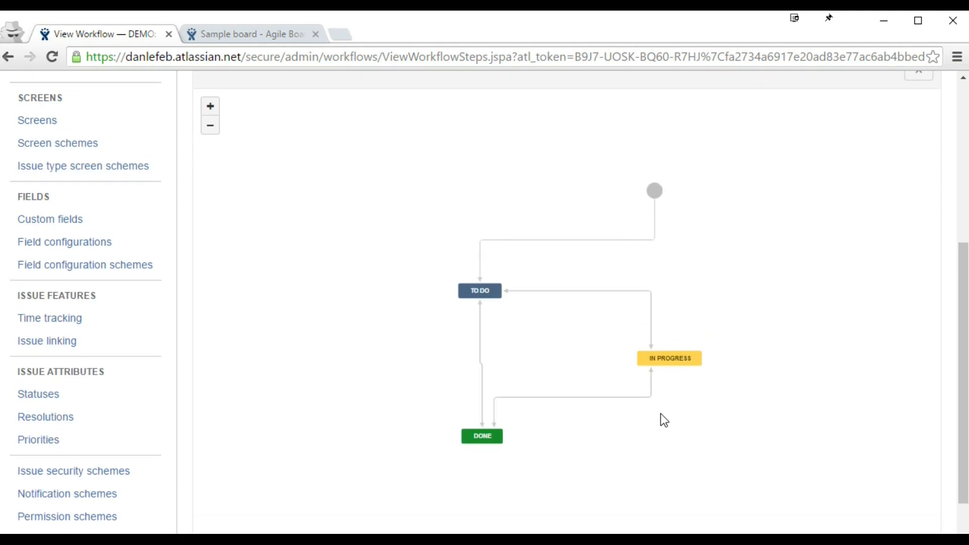
mouse_move(477, 293)
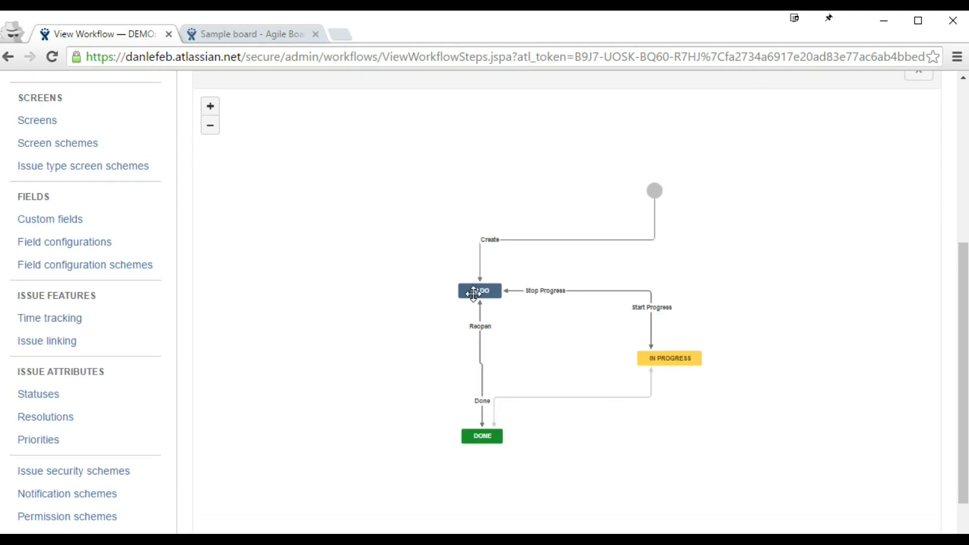
mouse_move(474, 439)
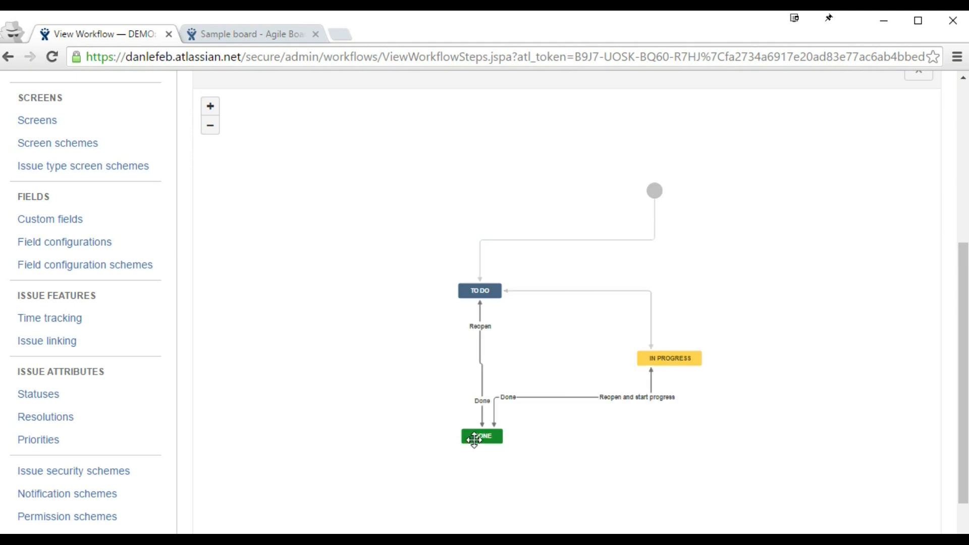
mouse_move(666, 356)
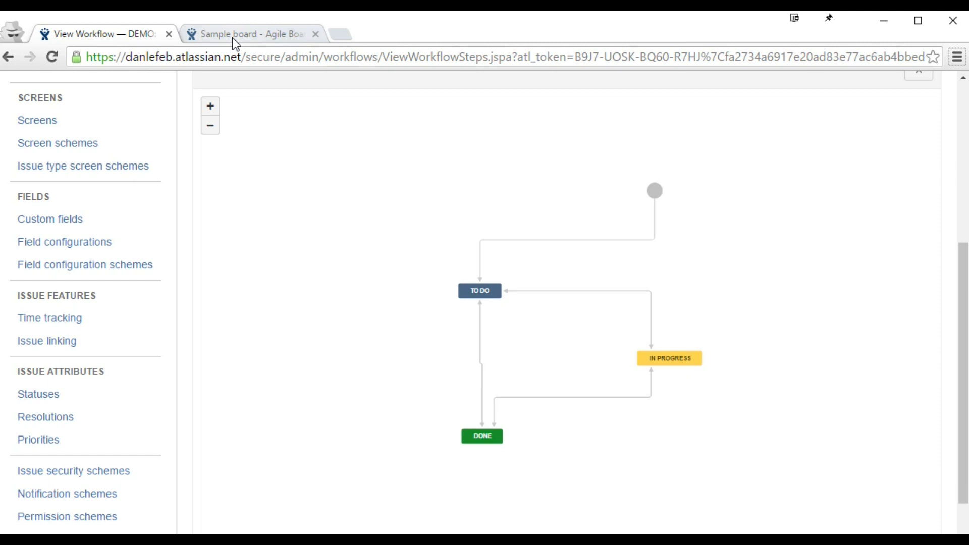
Step: Start editing the DEMO: Project Management Workflow as a draft
scroll(389, 258, up, 3)
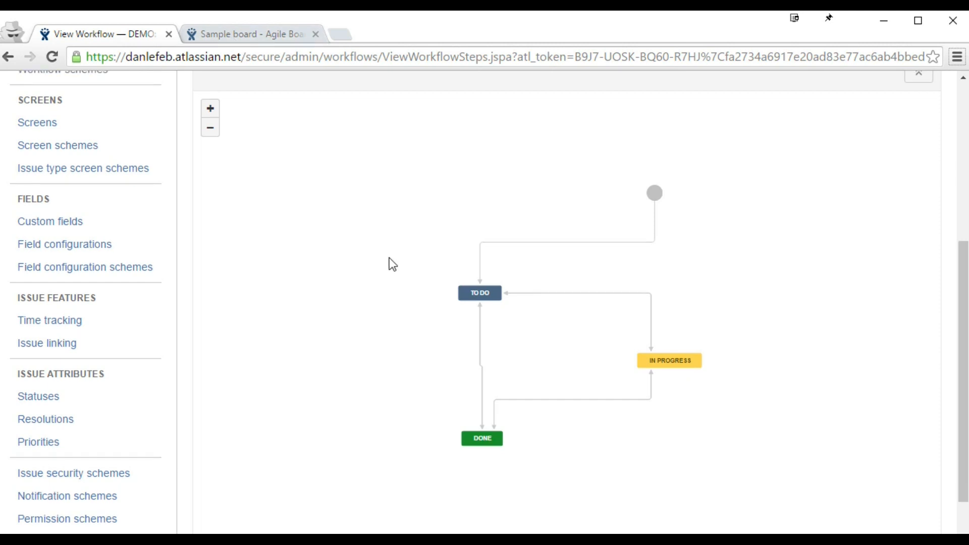
click(390, 259)
click(479, 179)
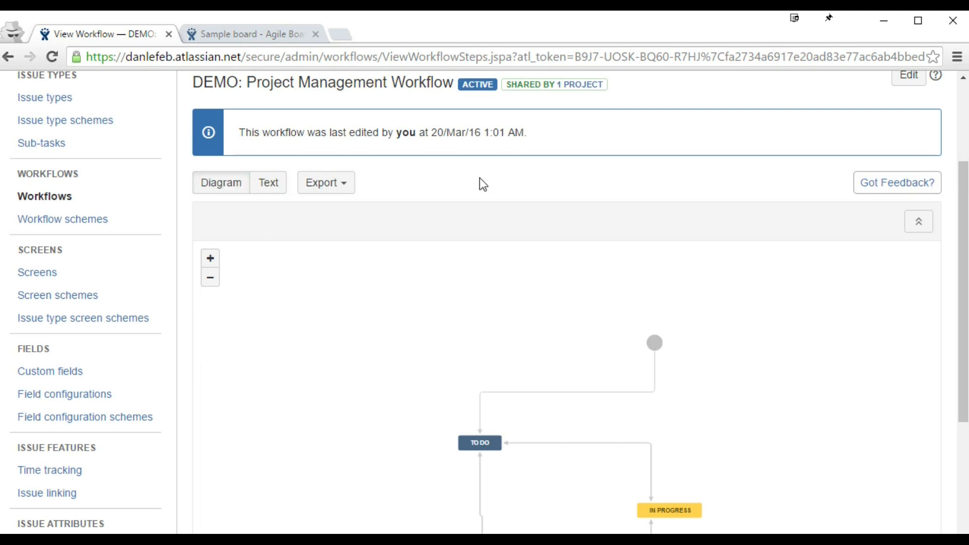
scroll(508, 179, up, 2)
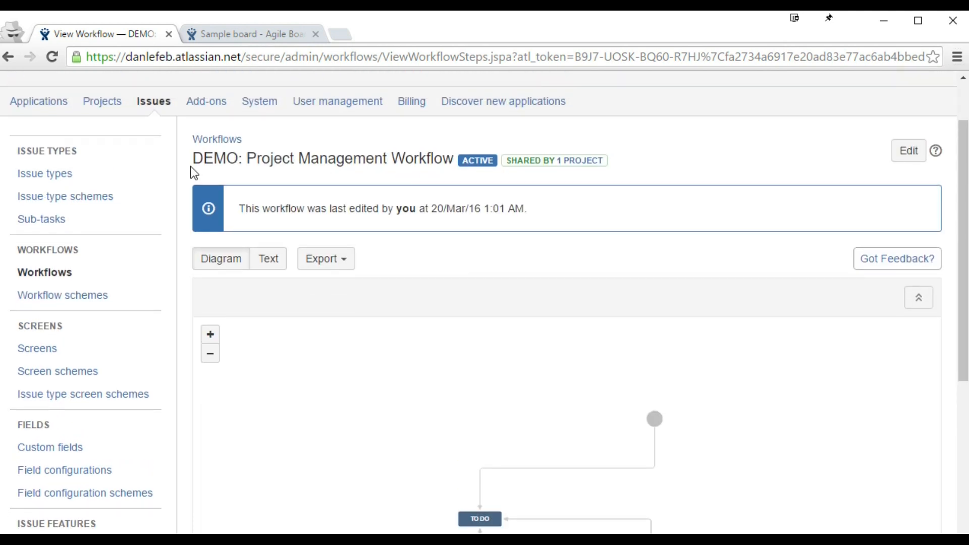
click(918, 151)
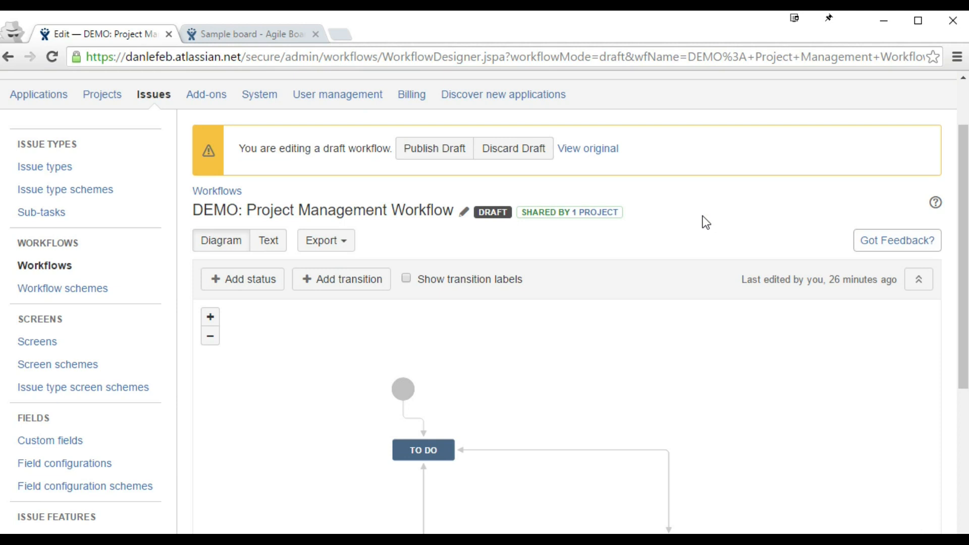
Step: Select the TO DO status in the draft workflow designer to see its transitions
click(413, 448)
scroll(595, 424, down, 2)
scroll(594, 424, down, 1)
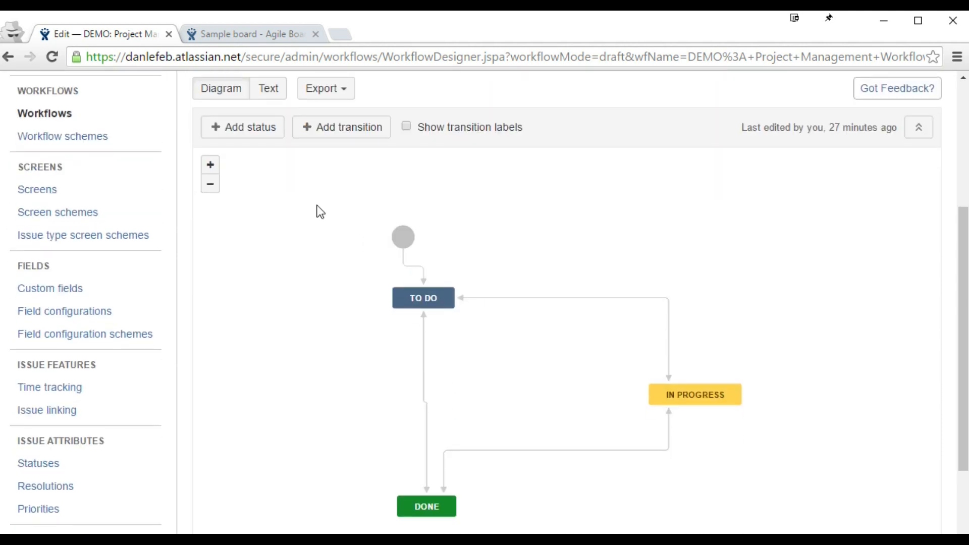
Step: Pick the existing Pending Approval status to add to the draft workflow, then go to the Sample board
click(249, 134)
text(pen)
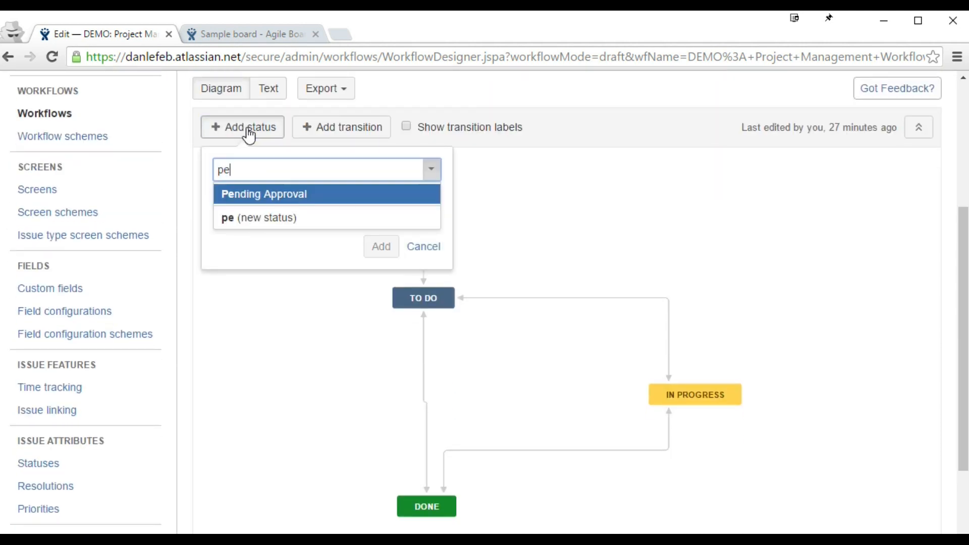
click(253, 195)
click(313, 267)
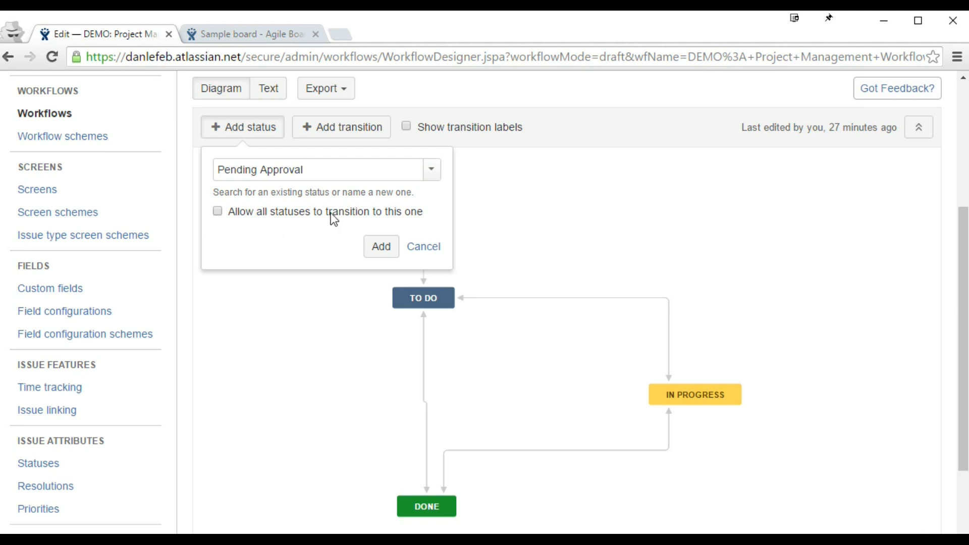
click(286, 42)
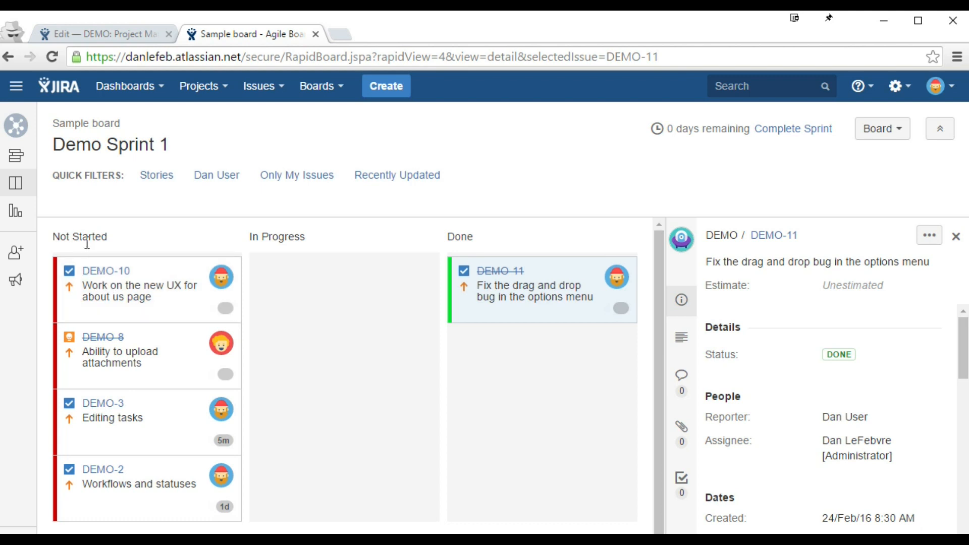
Step: Move DEMO-10 into In Progress on the Sample board and return to the draft workflow
drag(54, 235, 119, 235)
click(147, 294)
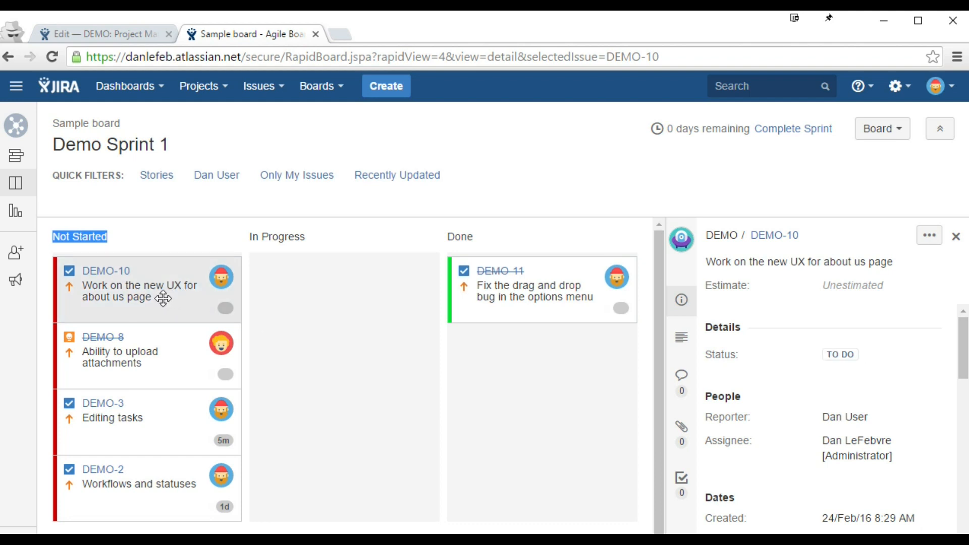
drag(139, 300, 386, 303)
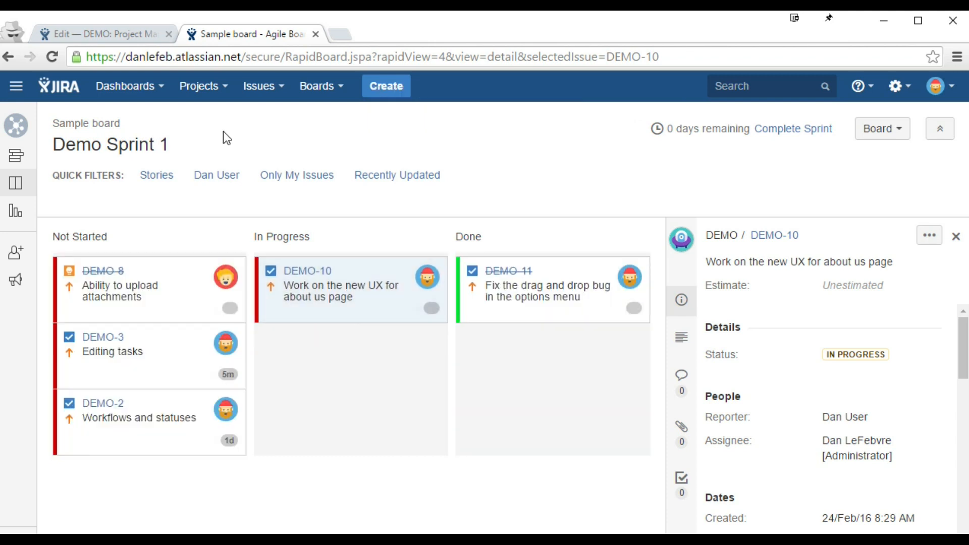
click(130, 35)
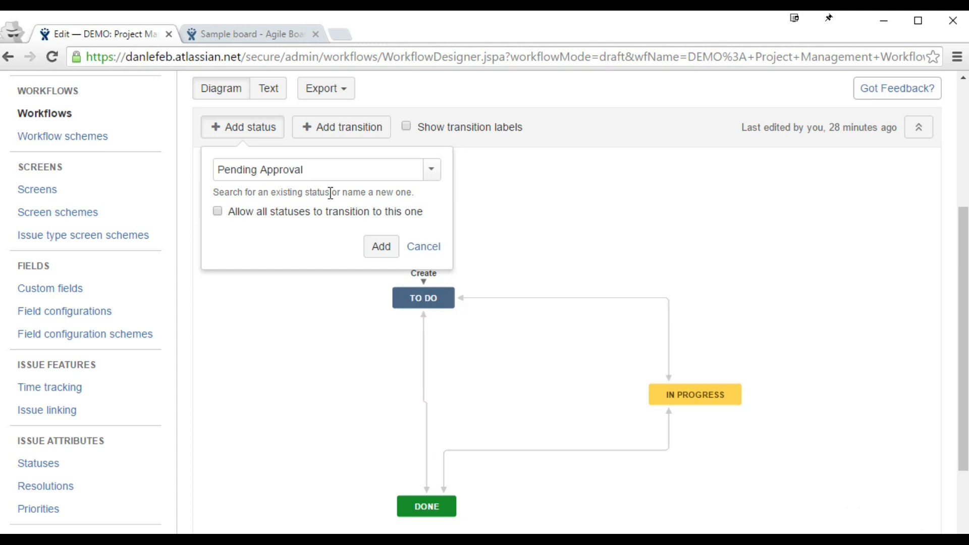
Step: Let all statuses transition to Pending Approval
mouse_move(684, 389)
mouse_move(413, 294)
click(266, 221)
Step: Test dragging DEMO-10 to other columns on the Sample board, leaving it in In Progress
click(222, 35)
drag(337, 297, 350, 330)
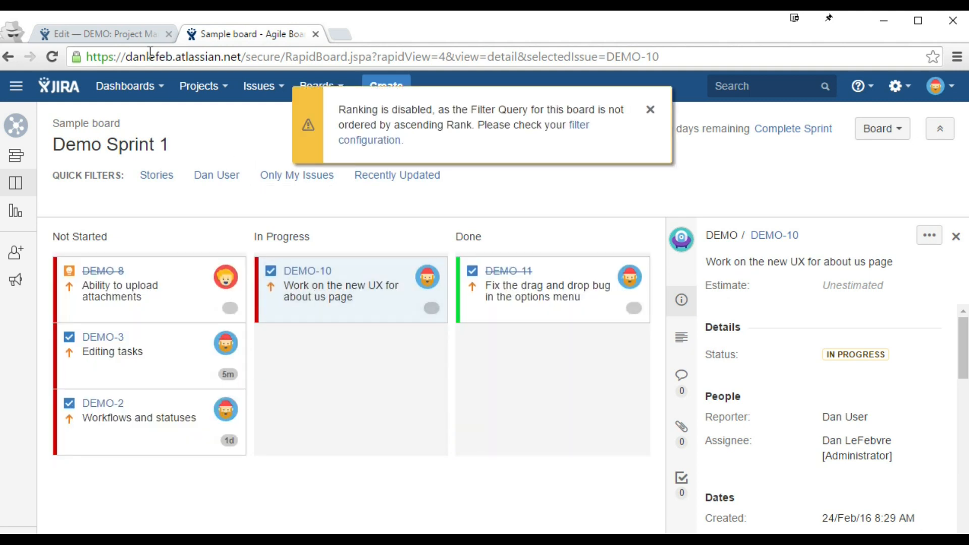
click(109, 35)
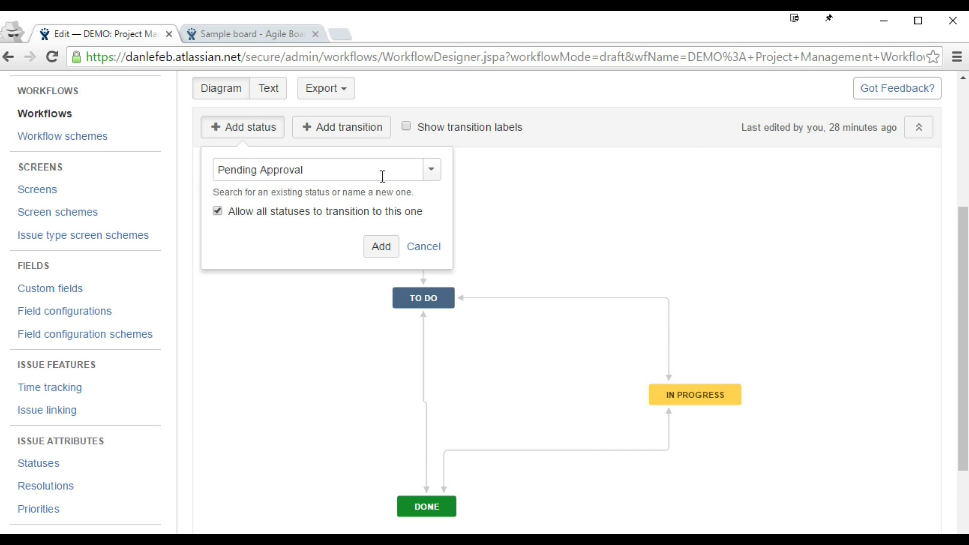
click(246, 39)
drag(341, 284, 342, 308)
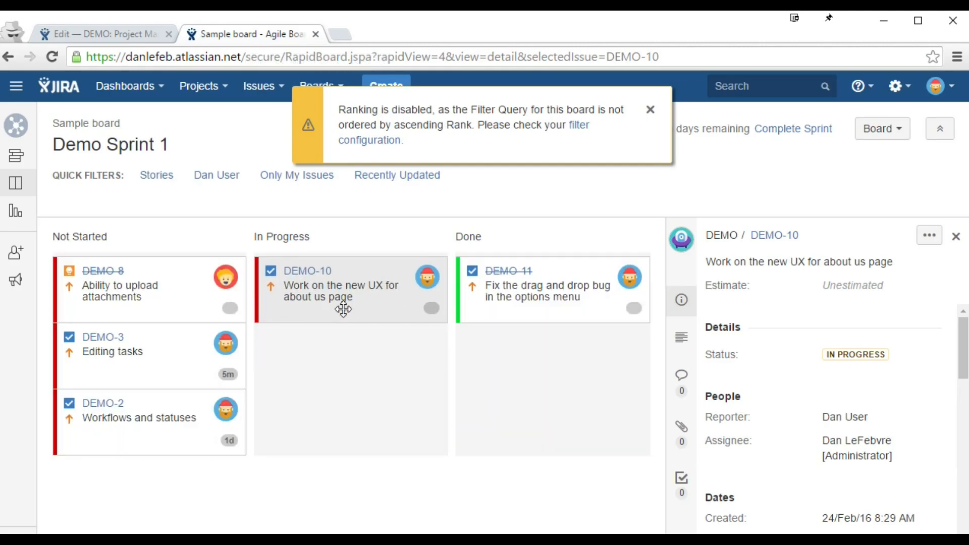
drag(332, 362, 371, 334)
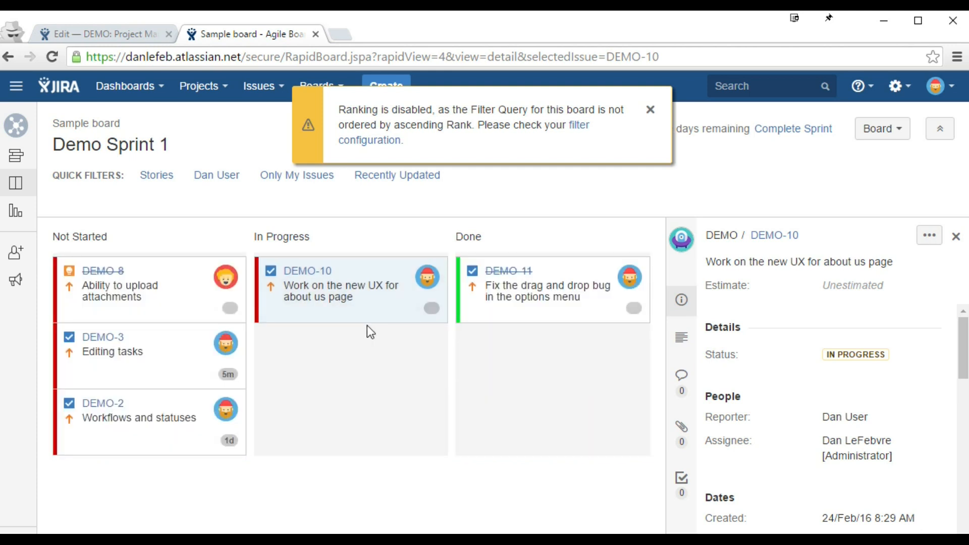
click(137, 34)
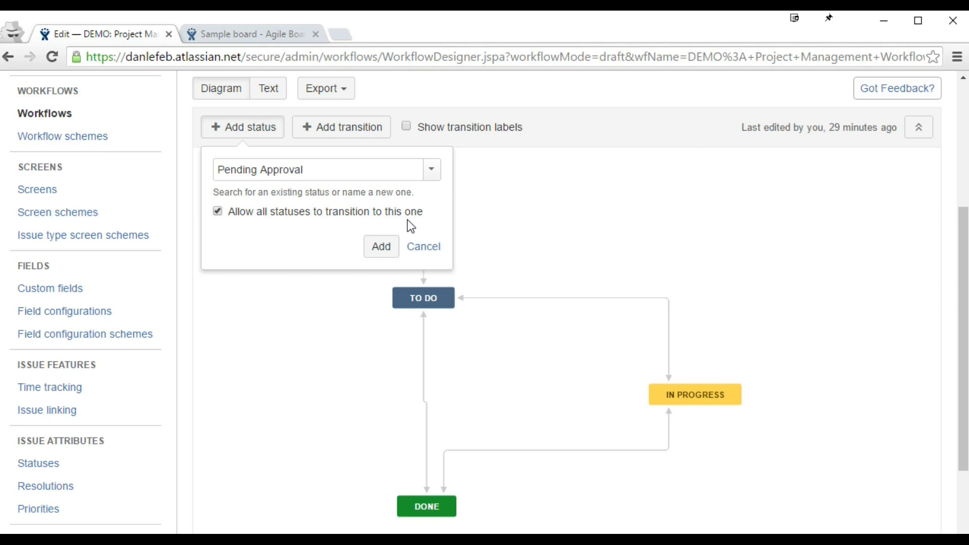
Step: Add Pending Approval to the draft workflow and place it above the TO DO row
click(379, 247)
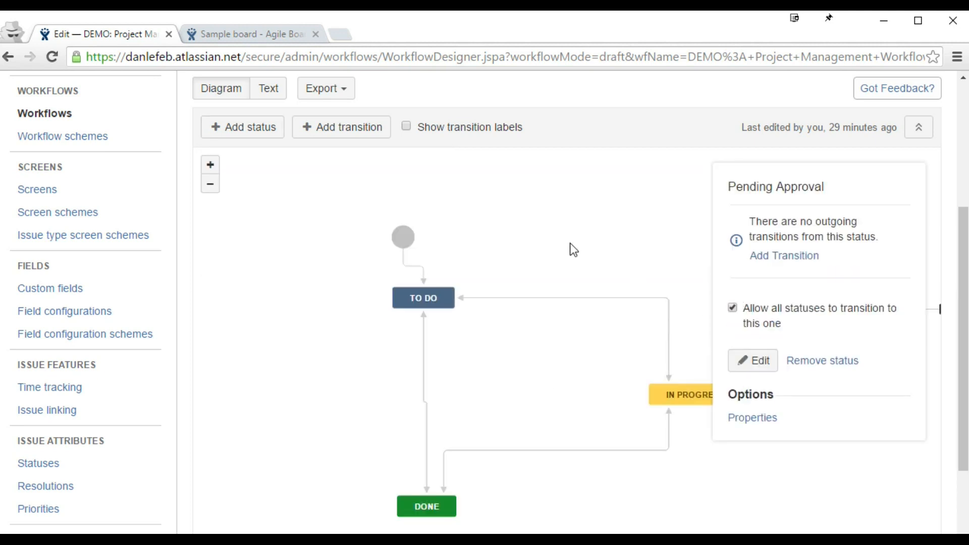
drag(577, 249, 417, 221)
drag(642, 277, 421, 194)
mouse_move(565, 201)
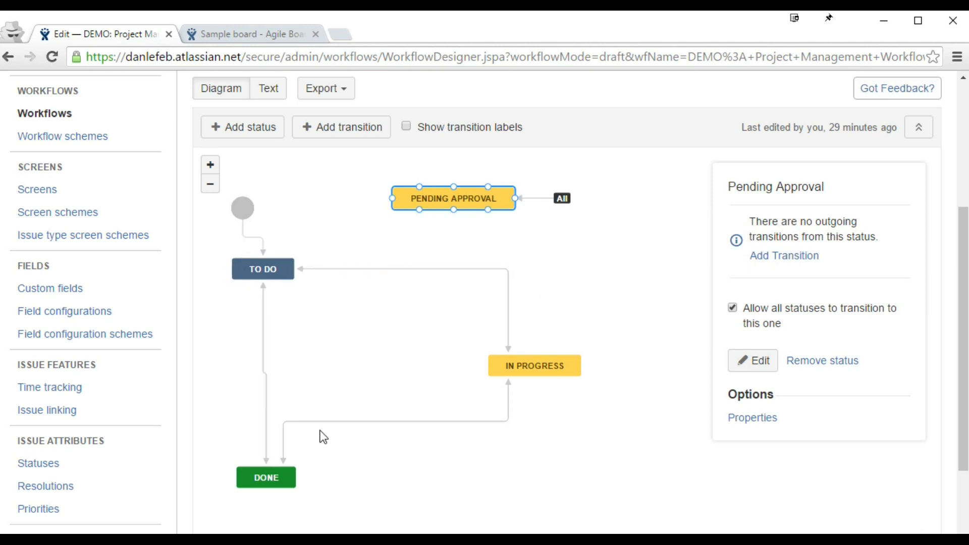
drag(432, 255, 510, 262)
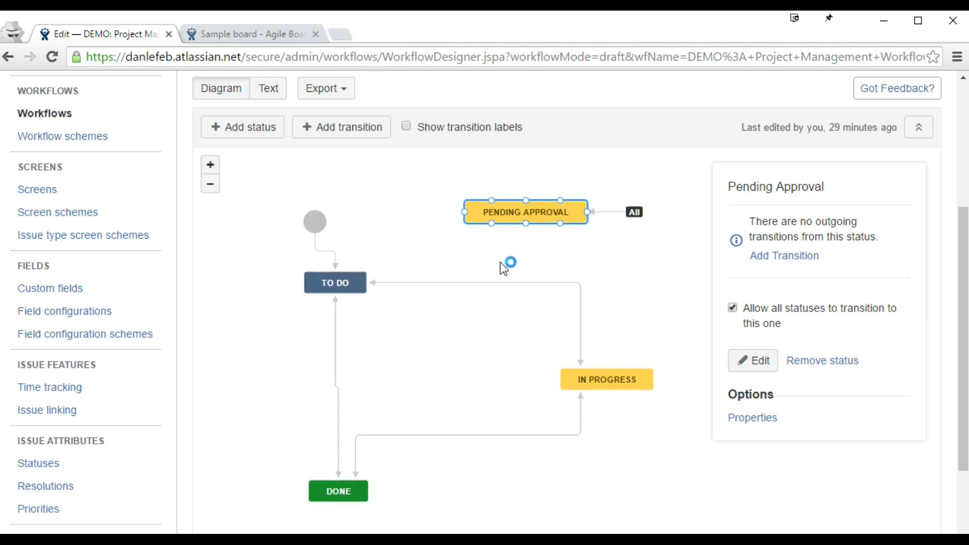
scroll(500, 262, up, 5)
Step: Publish the draft workflow without saving a backup copy
click(451, 224)
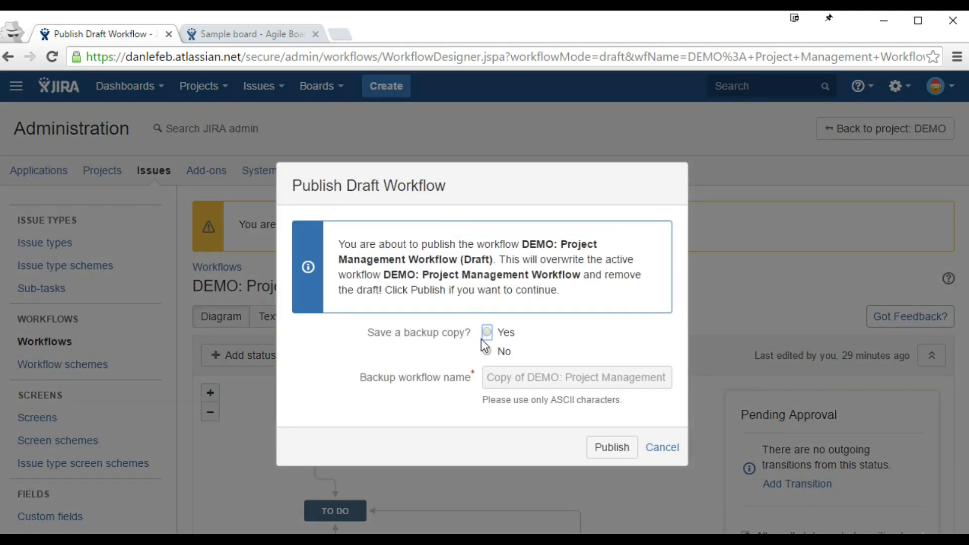
click(504, 351)
click(605, 443)
scroll(614, 358, down, 2)
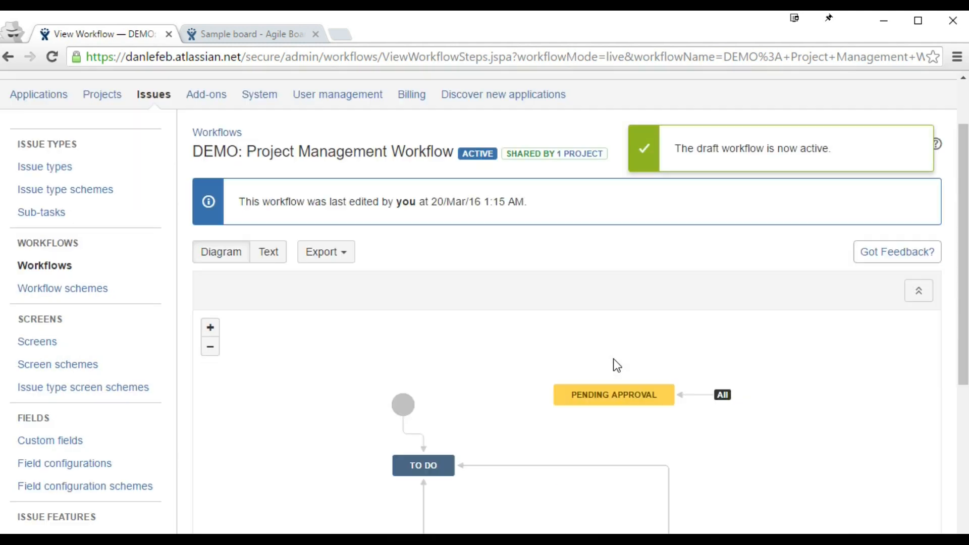
click(266, 34)
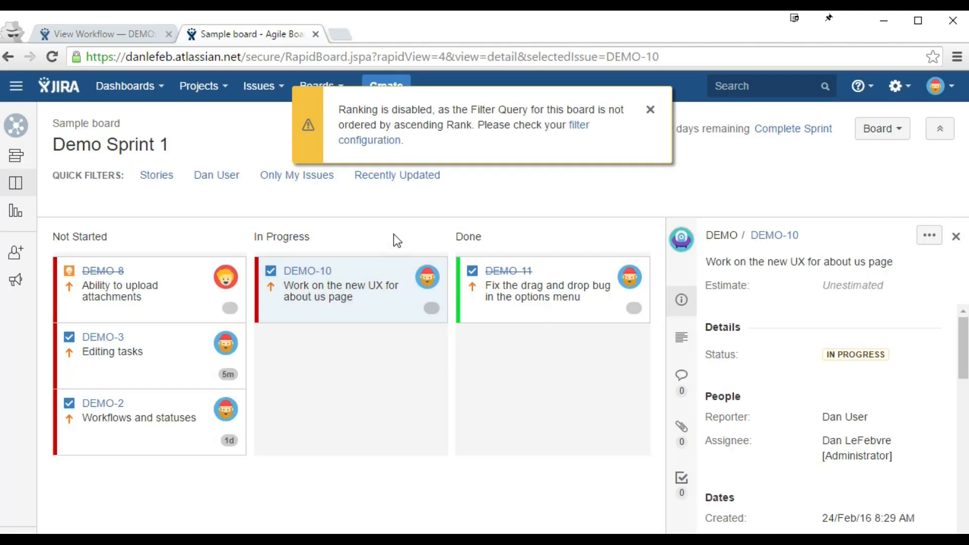
Step: Add a 'Pending Approval' board column mapped to the PENDING APPROVAL status, then go back to the board
click(650, 110)
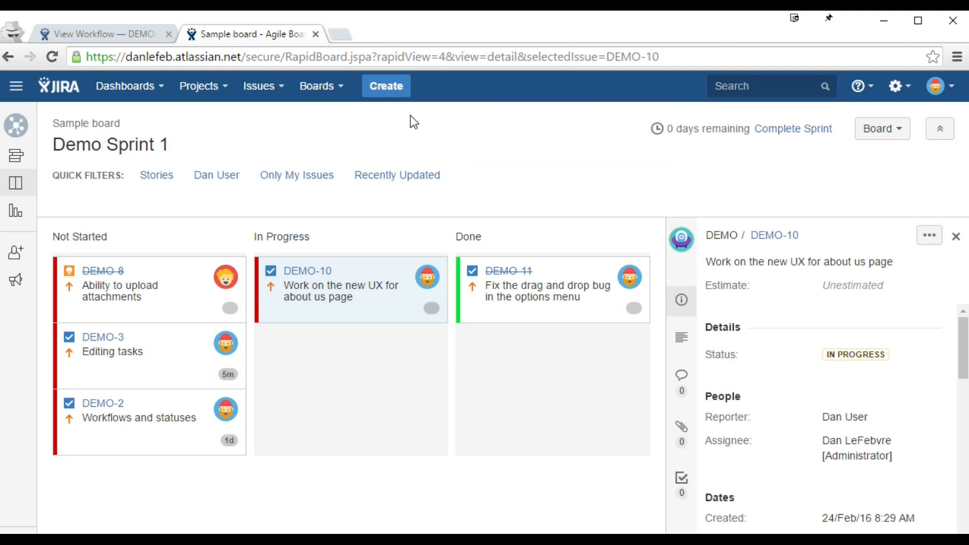
click(901, 133)
click(801, 153)
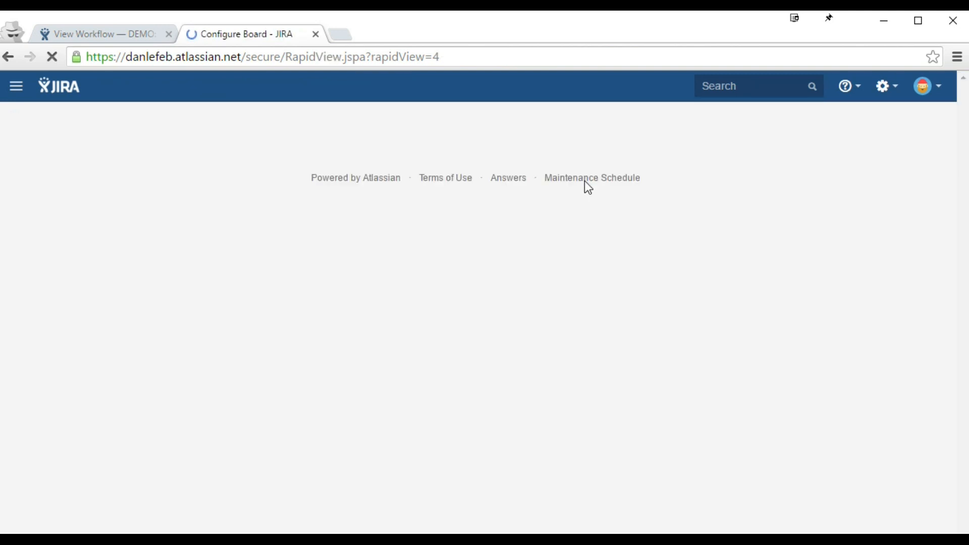
scroll(587, 185, down, 5)
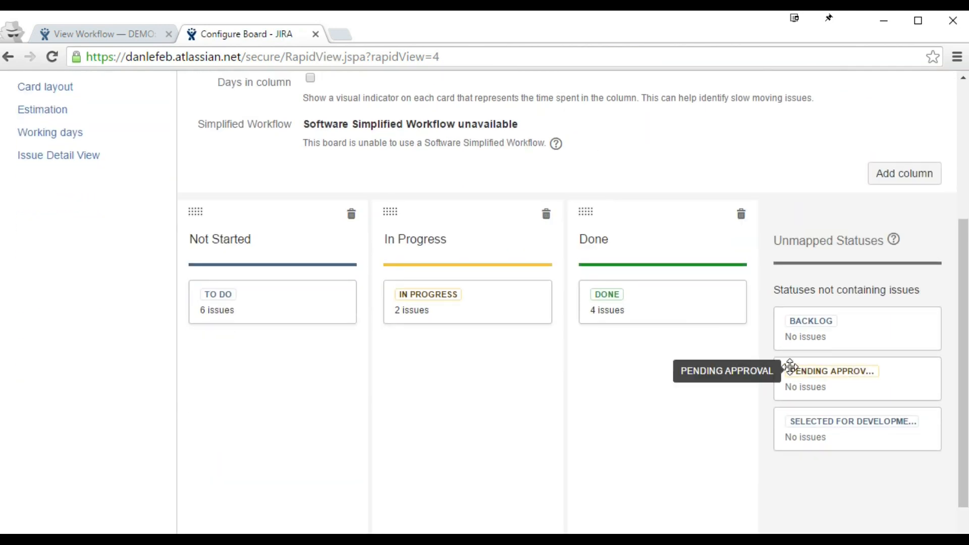
click(910, 173)
text(Pending Approval)
key(Return)
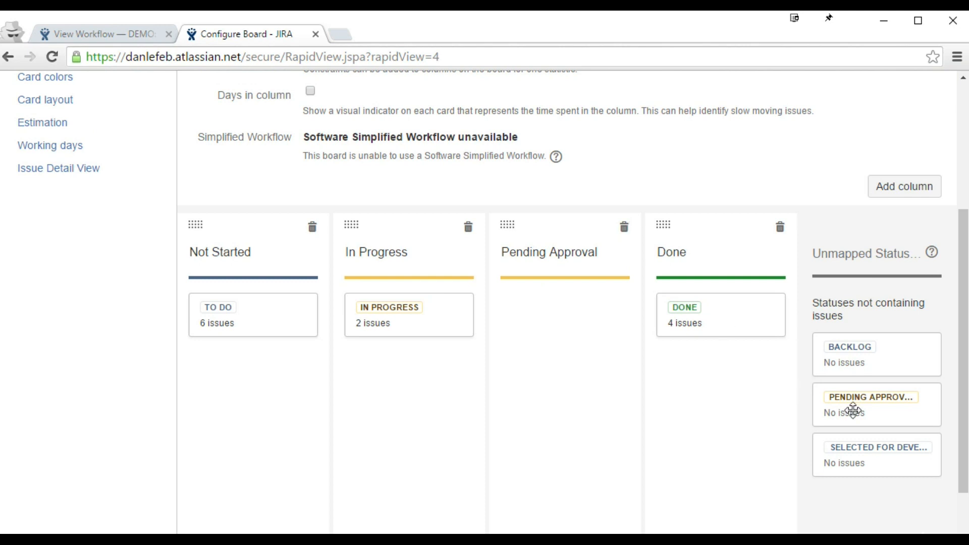
drag(849, 408, 552, 320)
scroll(552, 320, up, 4)
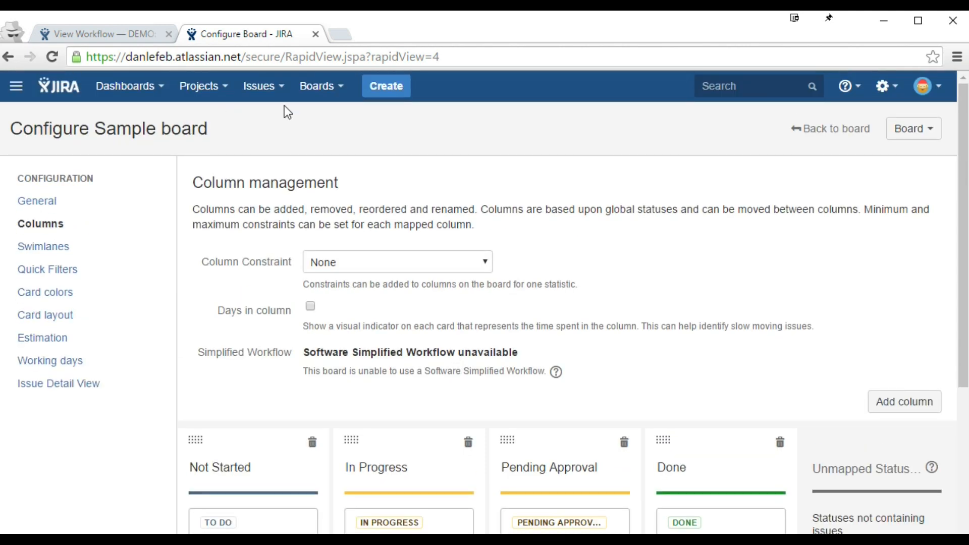
click(791, 132)
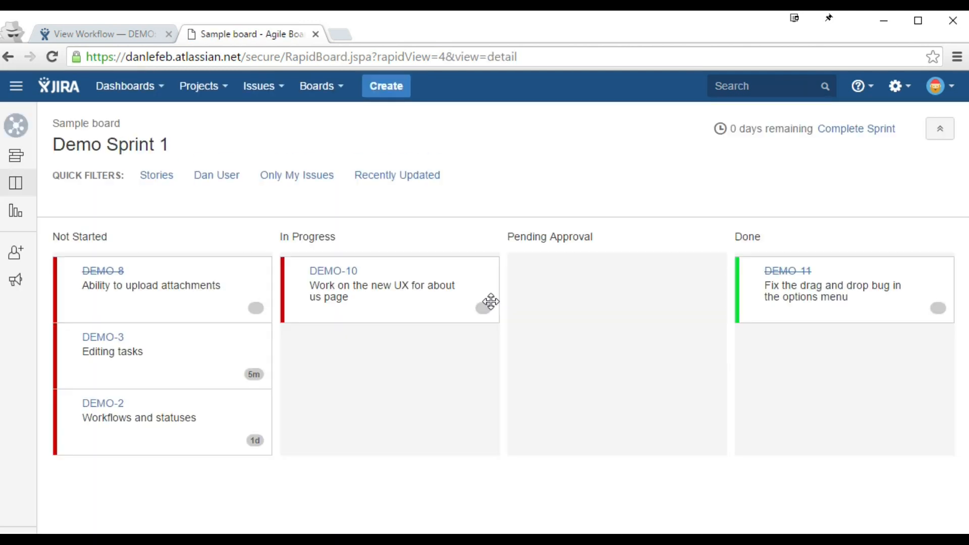
Step: Move DEMO-10 from In Progress into Pending Approval and return to the workflow diagram
drag(327, 301, 605, 303)
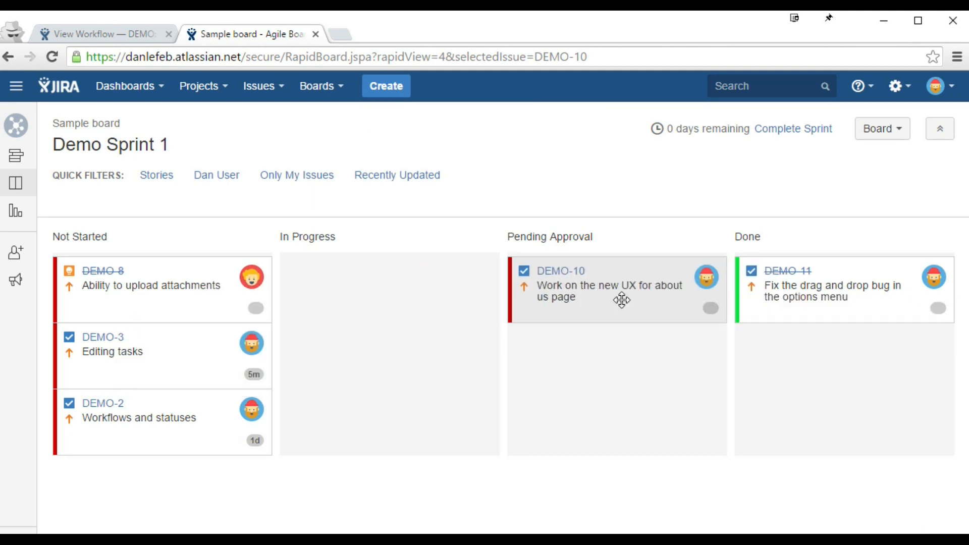
click(136, 35)
scroll(379, 265, down, 2)
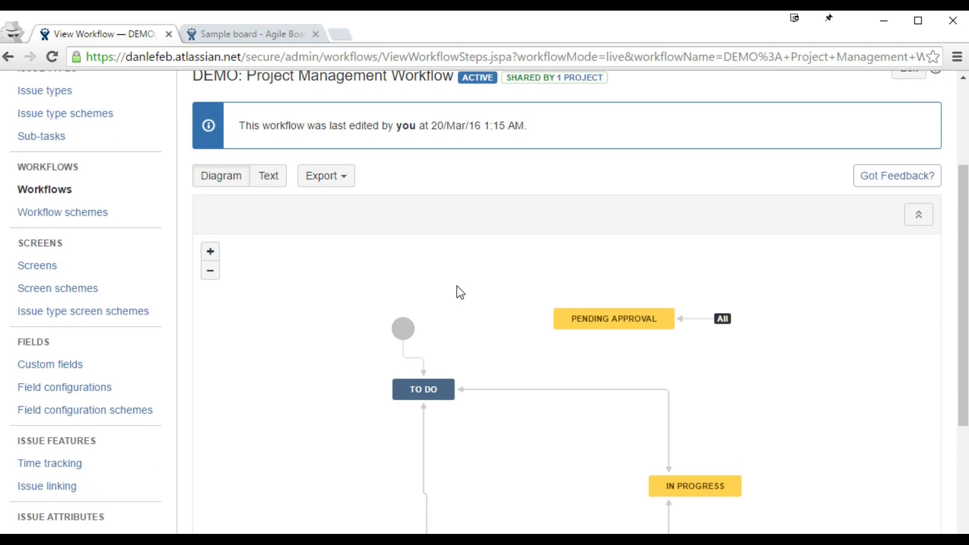
scroll(729, 326, down, 2)
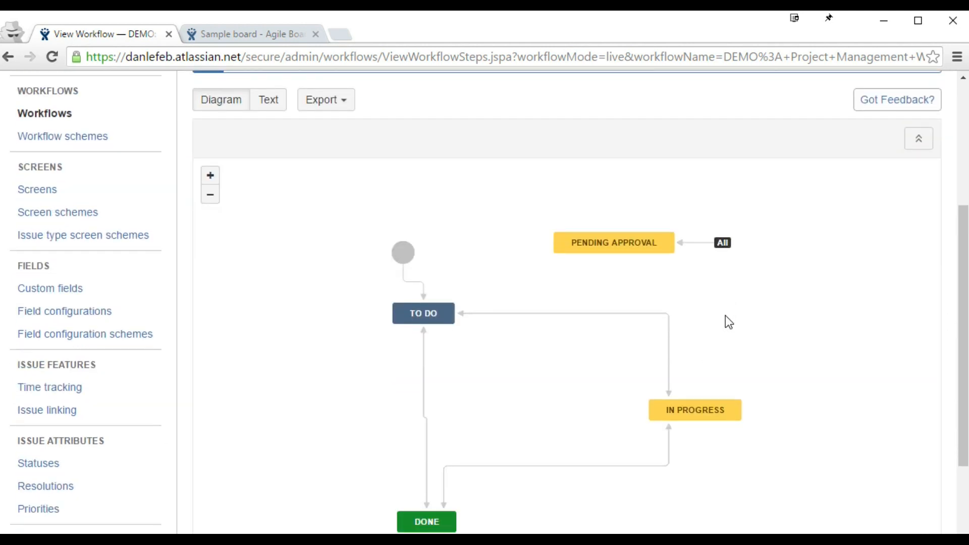
Step: Shift PENDING APPROVAL and the start circle right, panning the workflow diagram to tidy the layout
drag(634, 247, 675, 254)
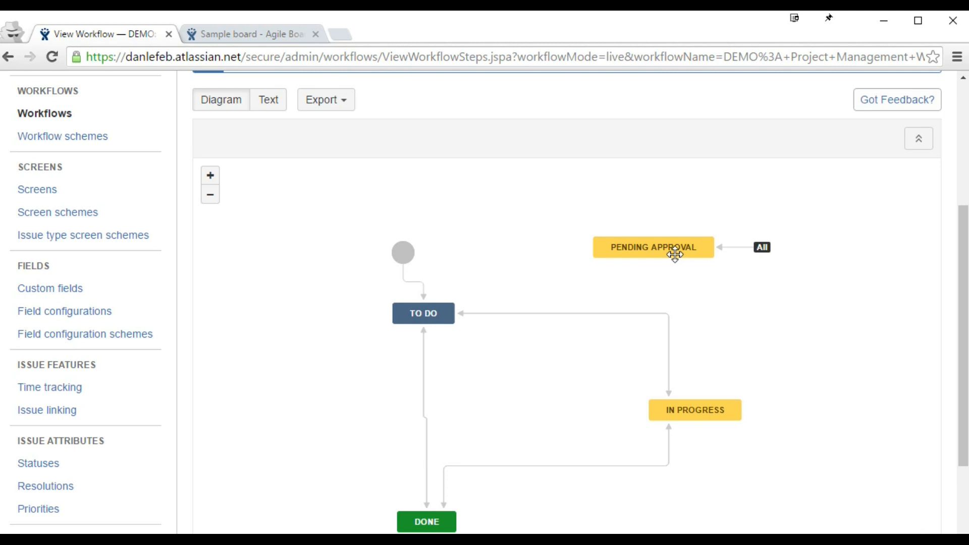
drag(406, 260, 470, 237)
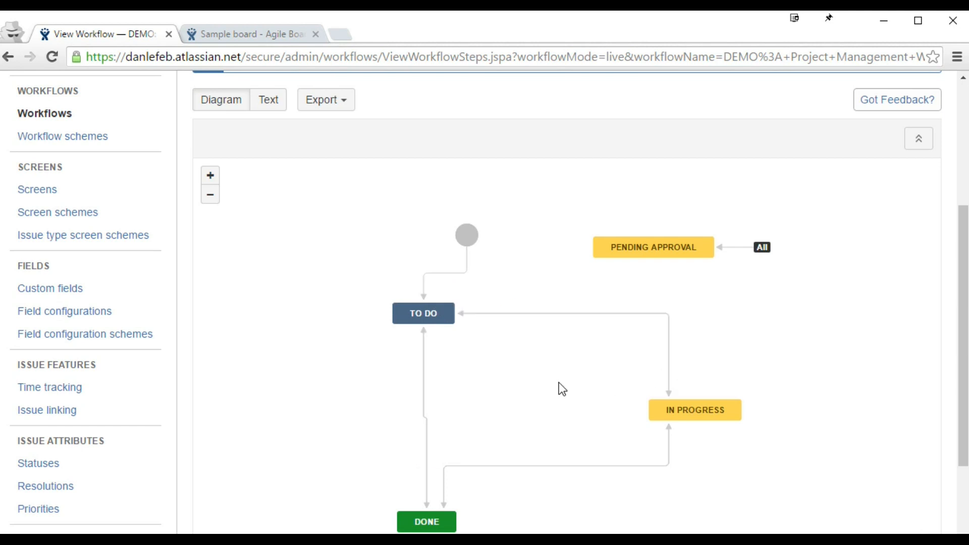
drag(559, 383, 546, 356)
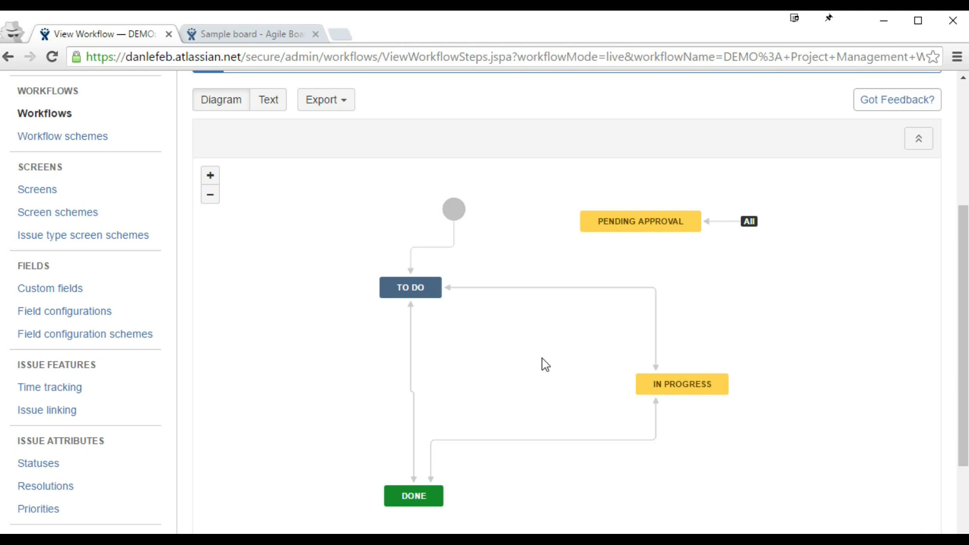
drag(542, 358, 564, 350)
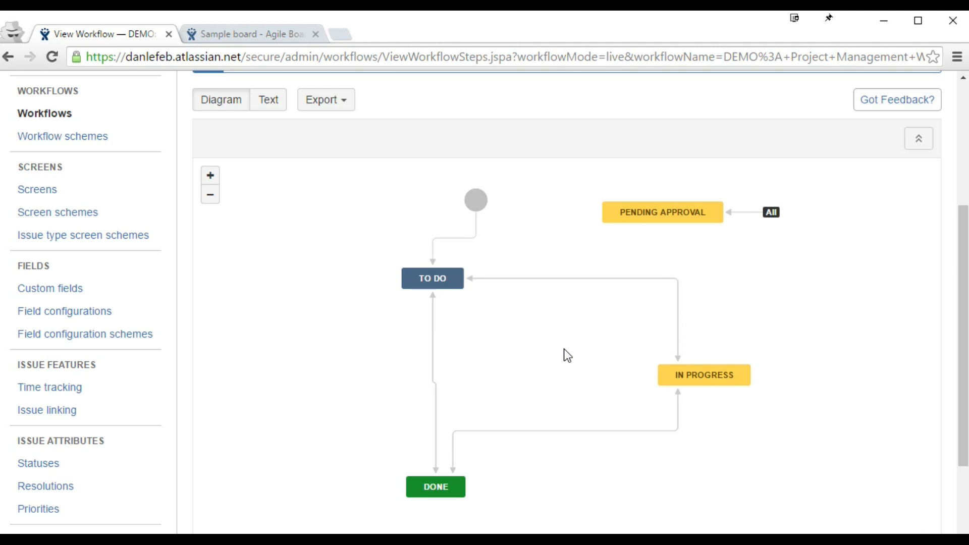
drag(564, 349, 466, 350)
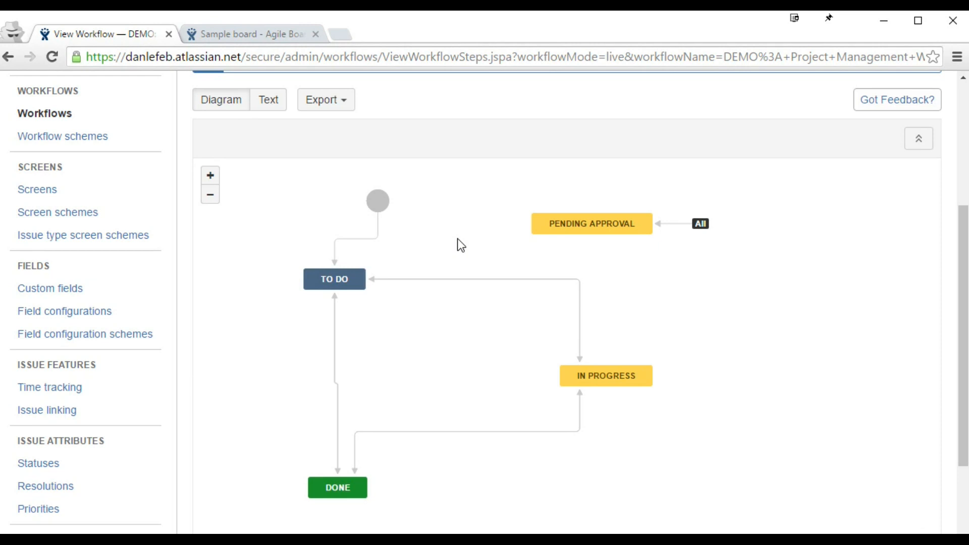
drag(457, 239, 517, 252)
mouse_move(642, 246)
mouse_down()
mouse_move(664, 250)
mouse_move(634, 253)
mouse_move(640, 242)
mouse_up()
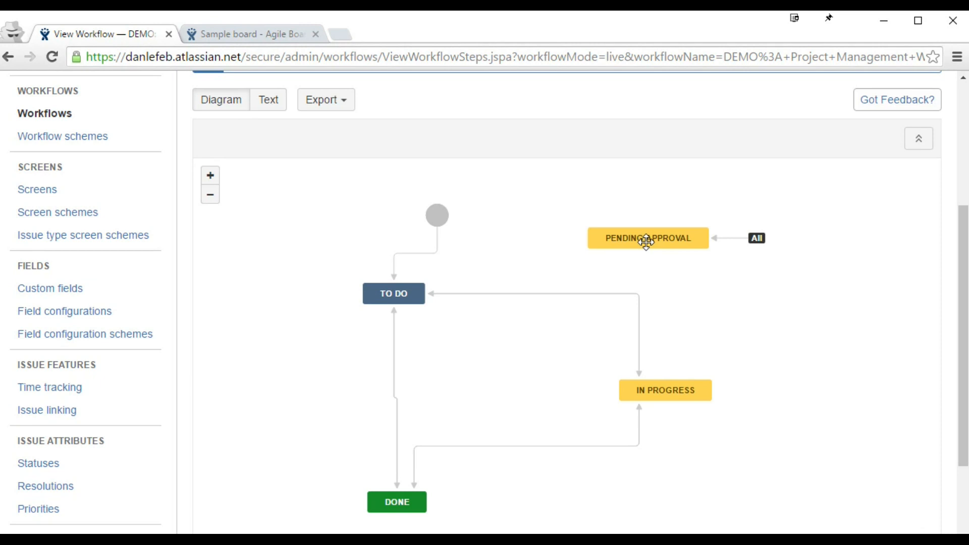
mouse_move(757, 239)
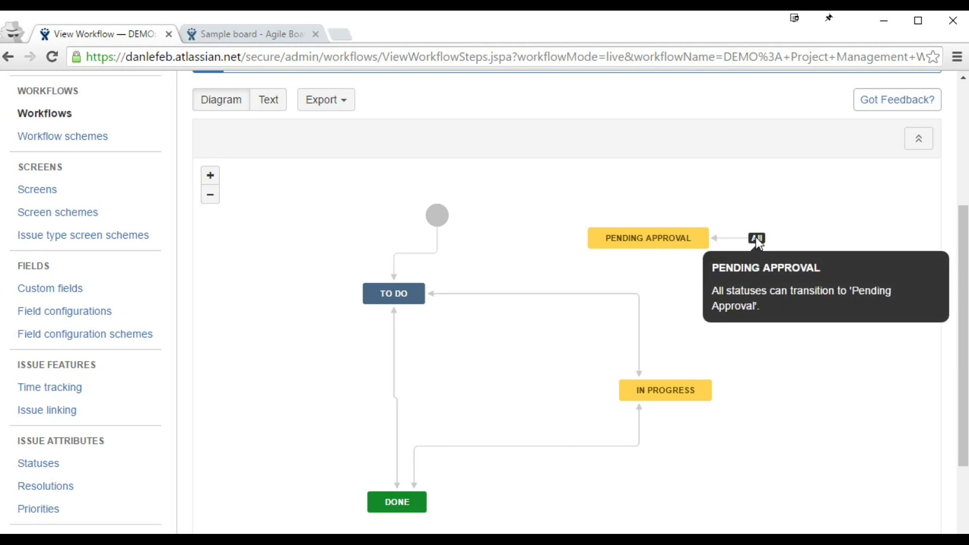
Step: Try dragging DEMO-10 back to In Progress, then reopen the DEMO workflow as an editable draft
click(247, 33)
mouse_move(599, 281)
mouse_down()
mouse_move(459, 291)
mouse_move(591, 294)
mouse_move(595, 282)
mouse_move(143, 298)
mouse_move(613, 251)
mouse_move(295, 318)
mouse_move(740, 283)
mouse_move(573, 298)
mouse_move(598, 293)
mouse_up()
click(126, 28)
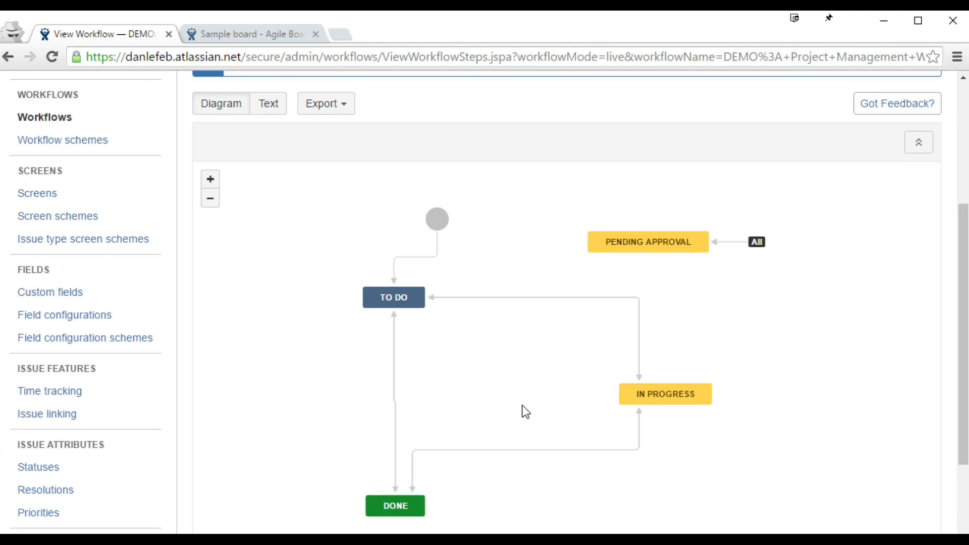
scroll(525, 411, up, 5)
click(907, 223)
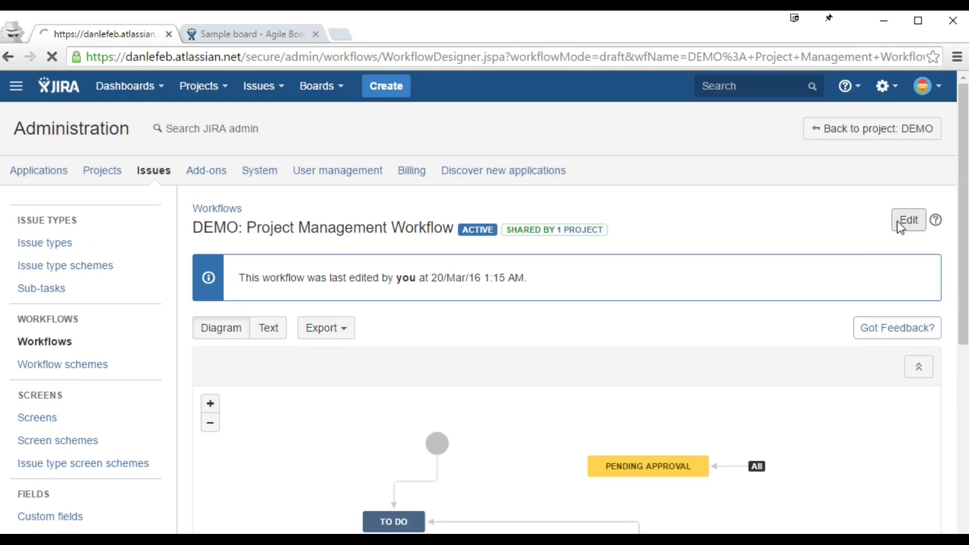
Step: Allow every status to transition to TO DO
scroll(594, 314, down, 2)
scroll(594, 314, down, 4)
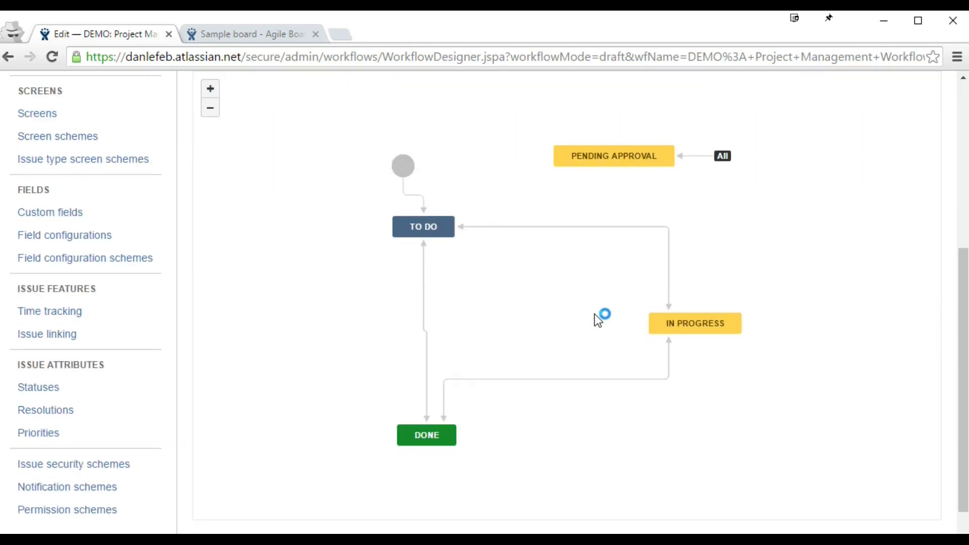
click(428, 227)
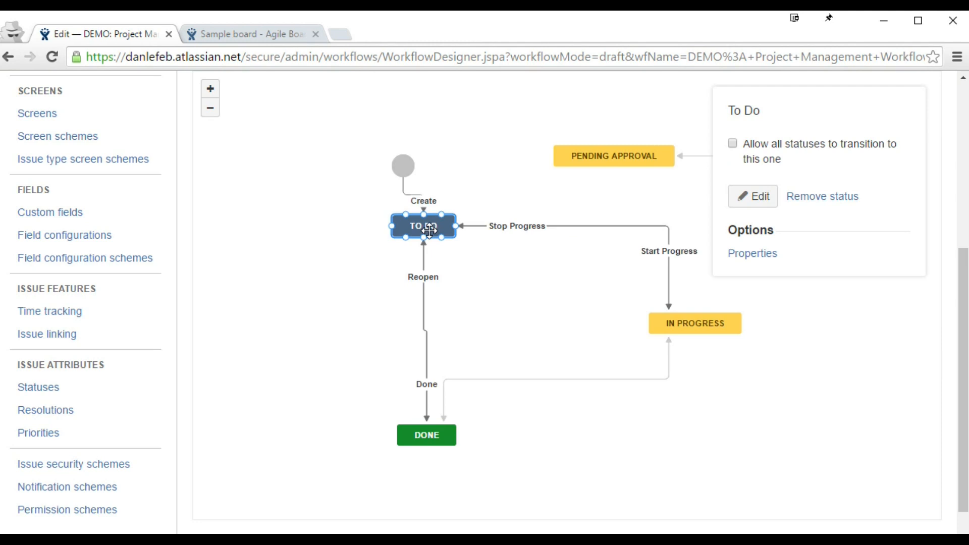
click(780, 150)
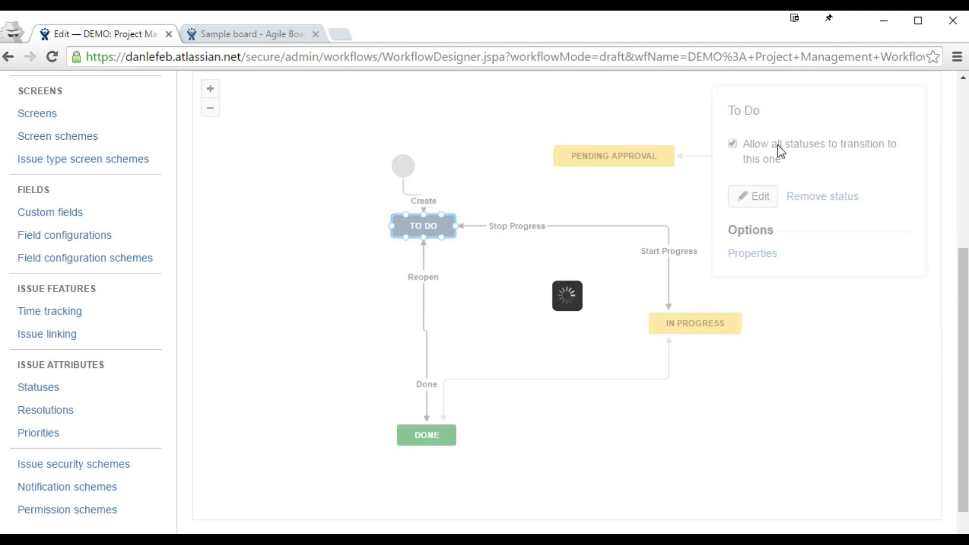
Step: Delete the Start Progress, Stop Progress and Done transitions
click(534, 228)
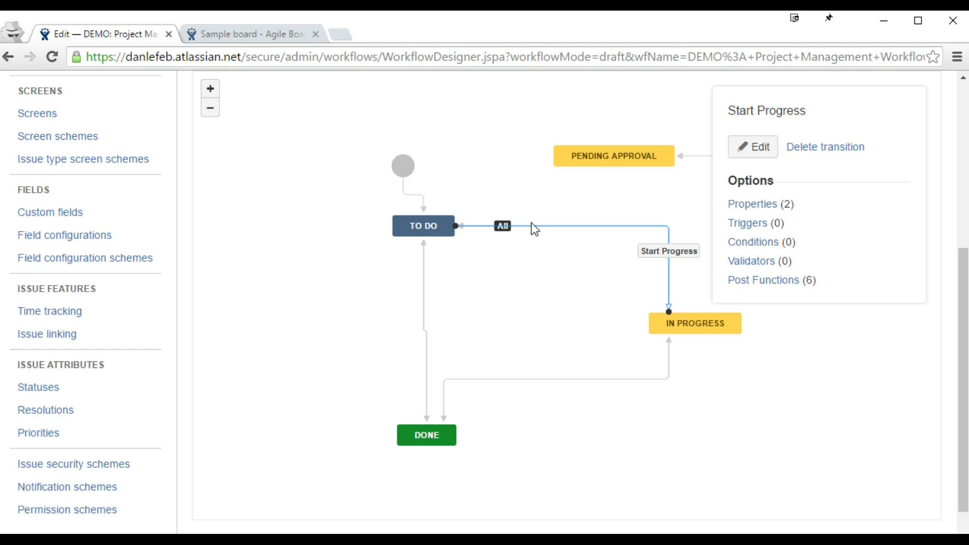
click(825, 148)
click(596, 361)
click(608, 225)
click(818, 149)
click(626, 361)
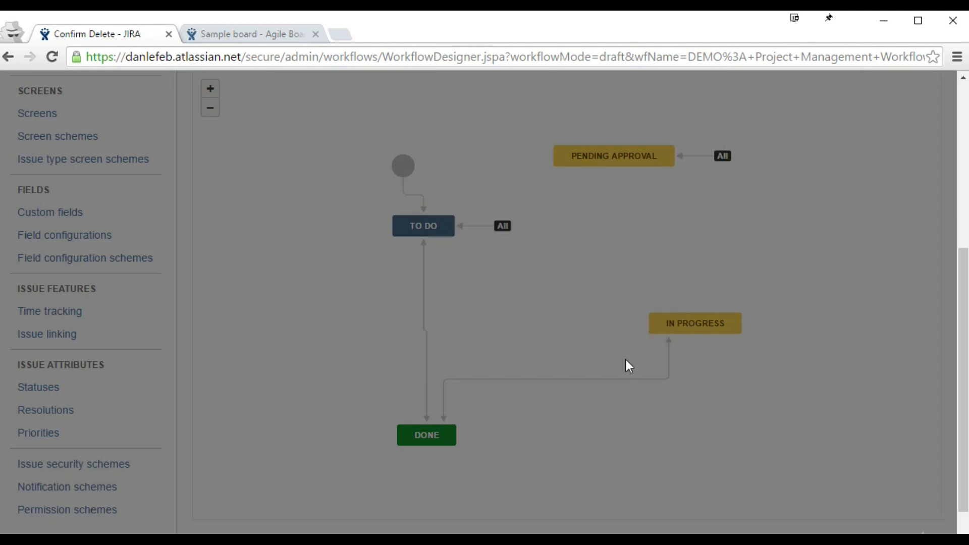
click(624, 379)
click(807, 148)
click(614, 361)
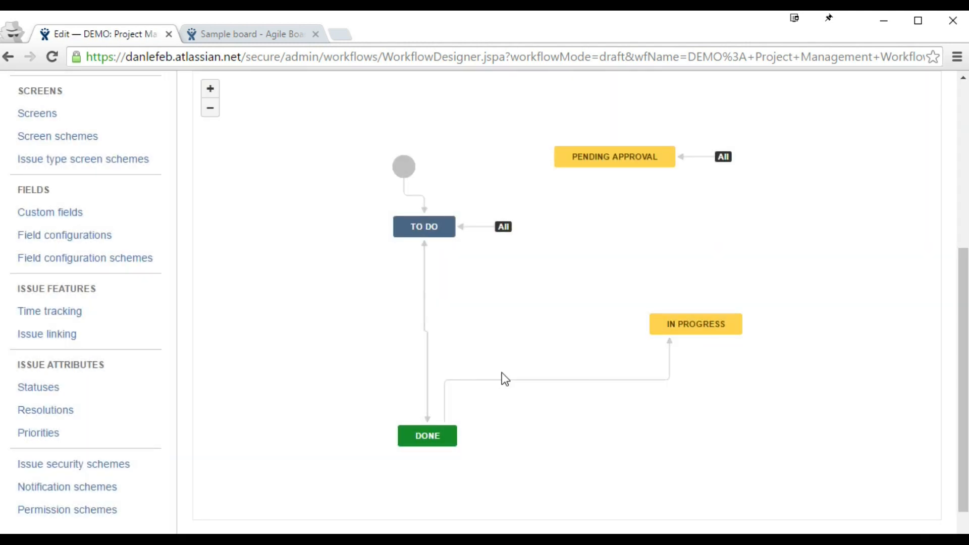
Step: Delete the Reopen and start progress, Reopen, and To Do→Done transitions
click(507, 381)
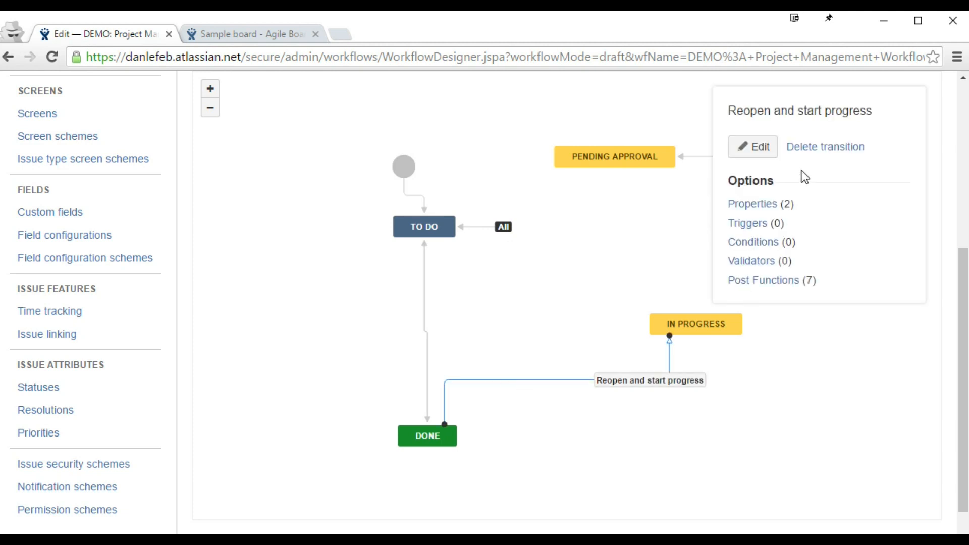
click(815, 147)
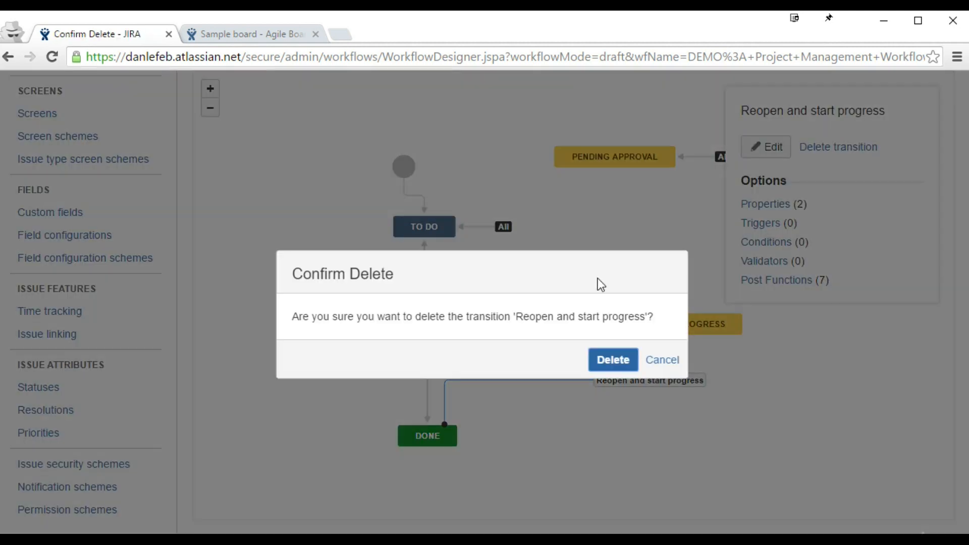
click(613, 359)
click(425, 320)
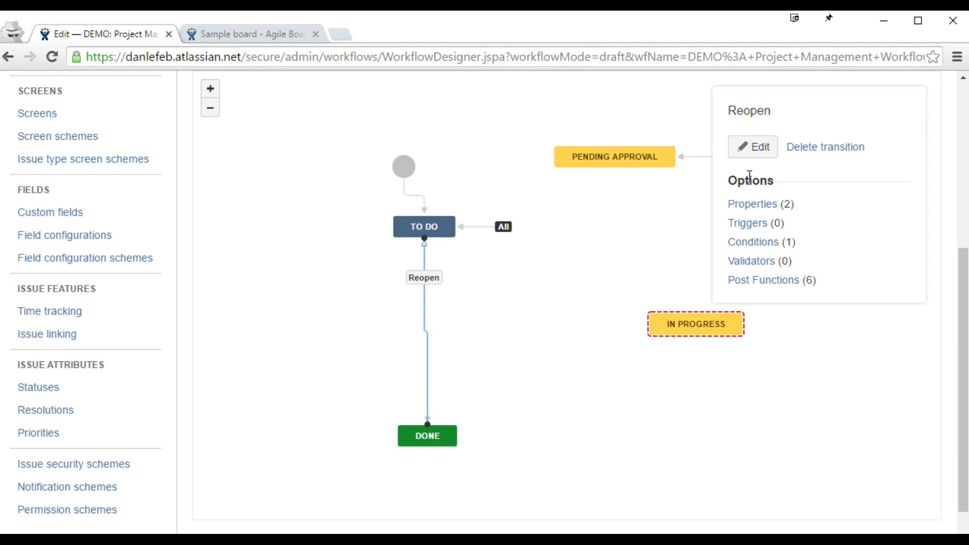
click(810, 147)
click(606, 363)
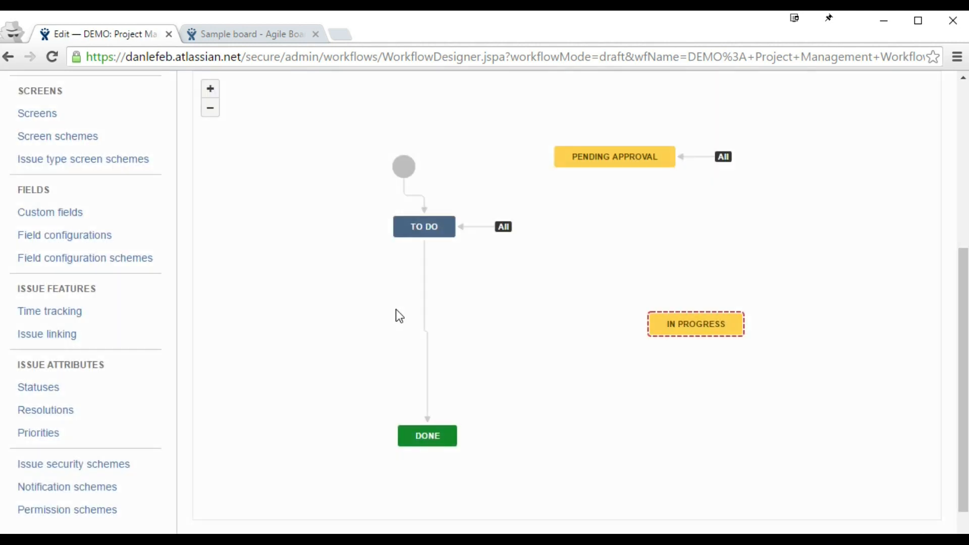
click(425, 307)
click(811, 148)
click(620, 359)
Step: Allow every status to transition to In Progress
click(414, 235)
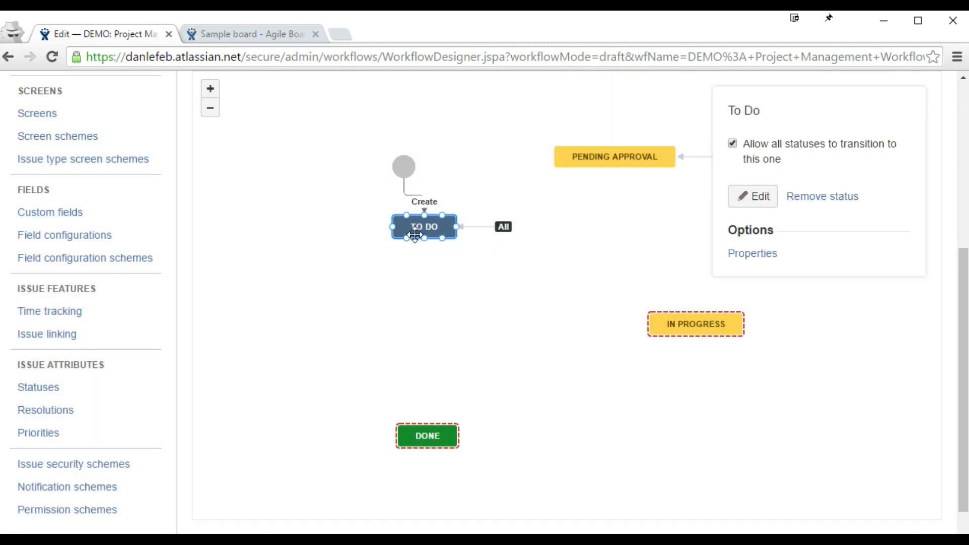
click(701, 322)
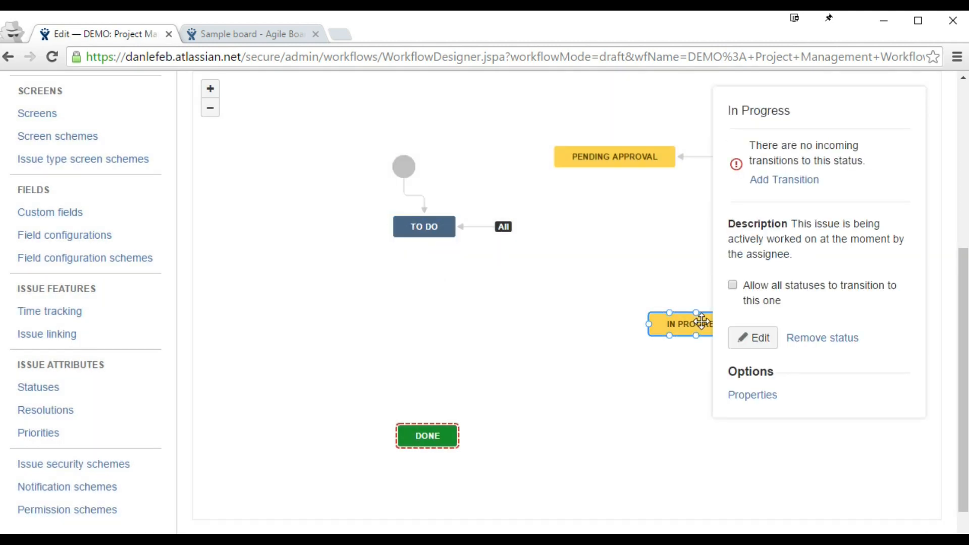
click(768, 286)
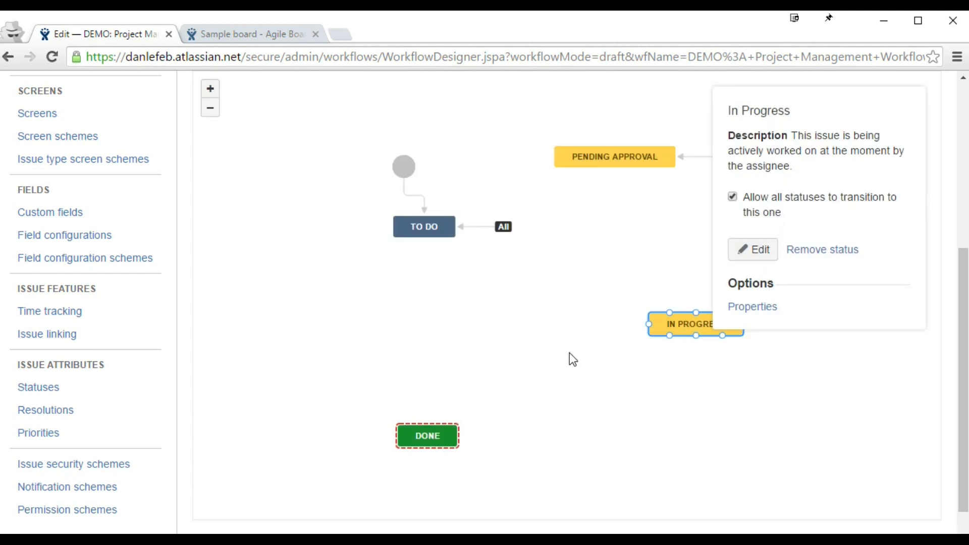
click(435, 432)
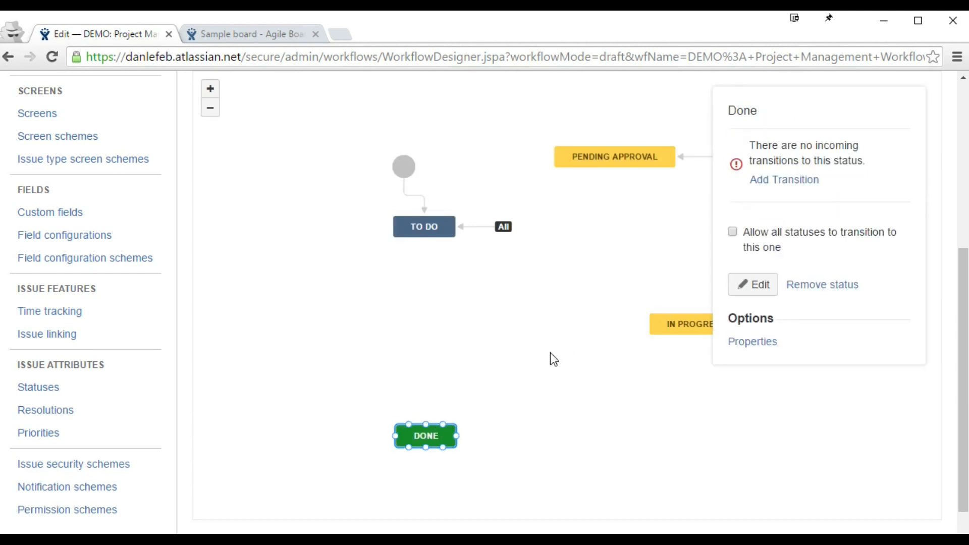
click(659, 329)
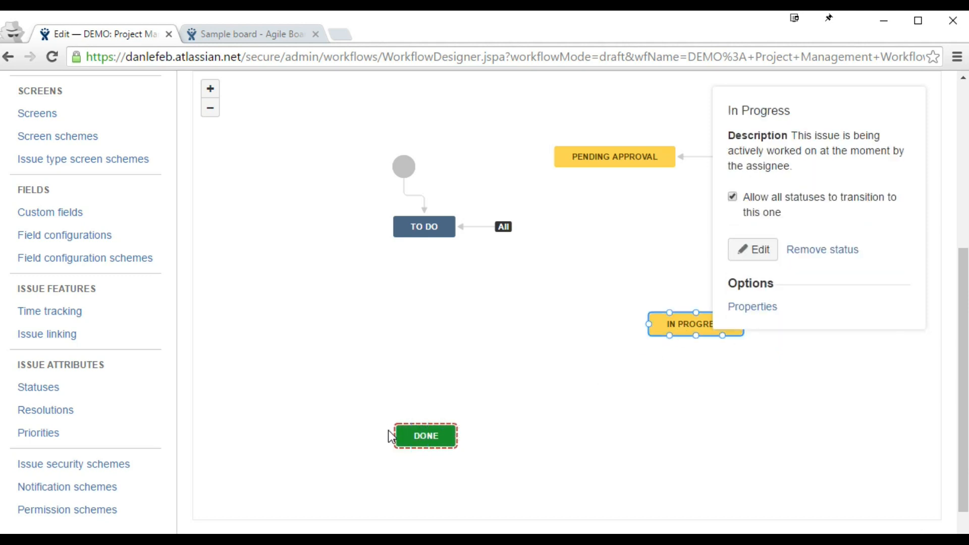
Step: Move DONE higher, add a To Do→Done transition, and allow every status to reach Done
click(350, 459)
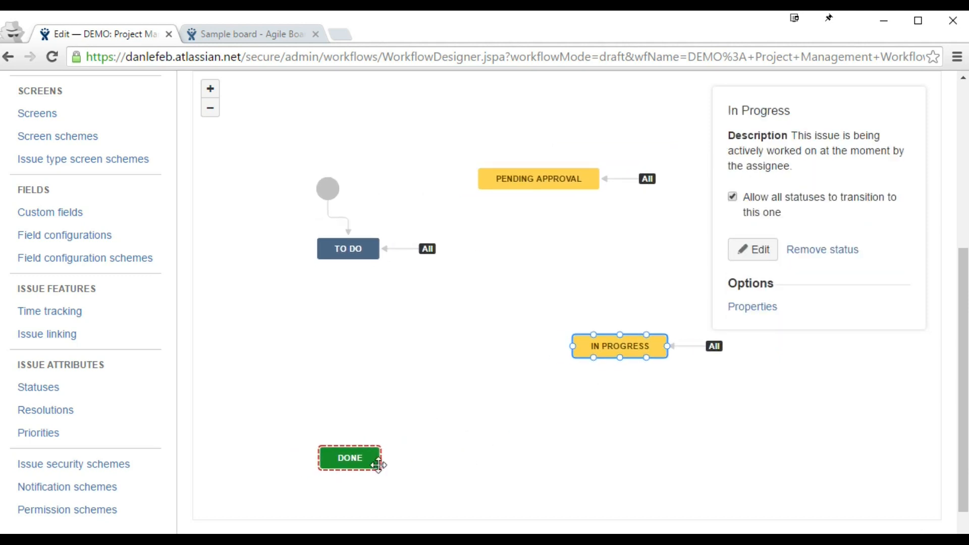
drag(350, 458, 350, 394)
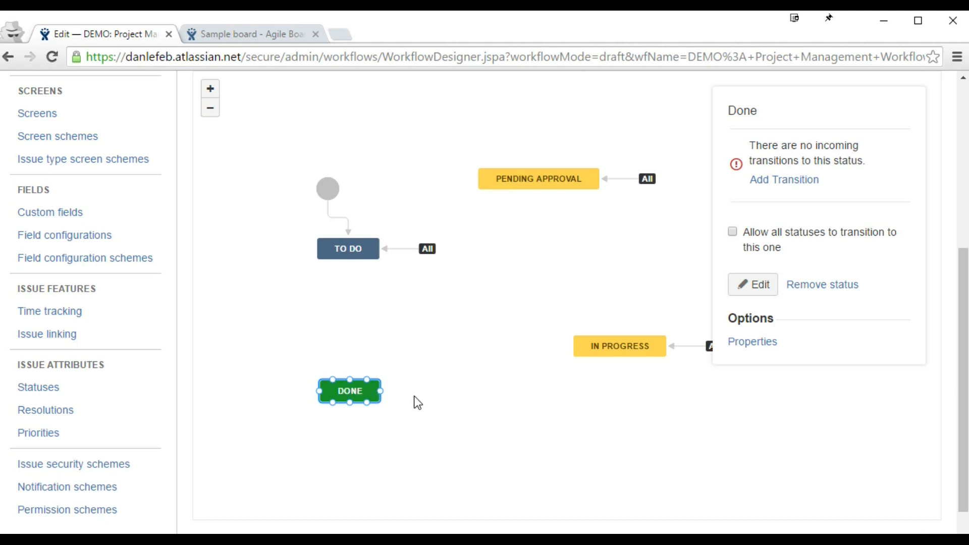
click(606, 346)
click(367, 388)
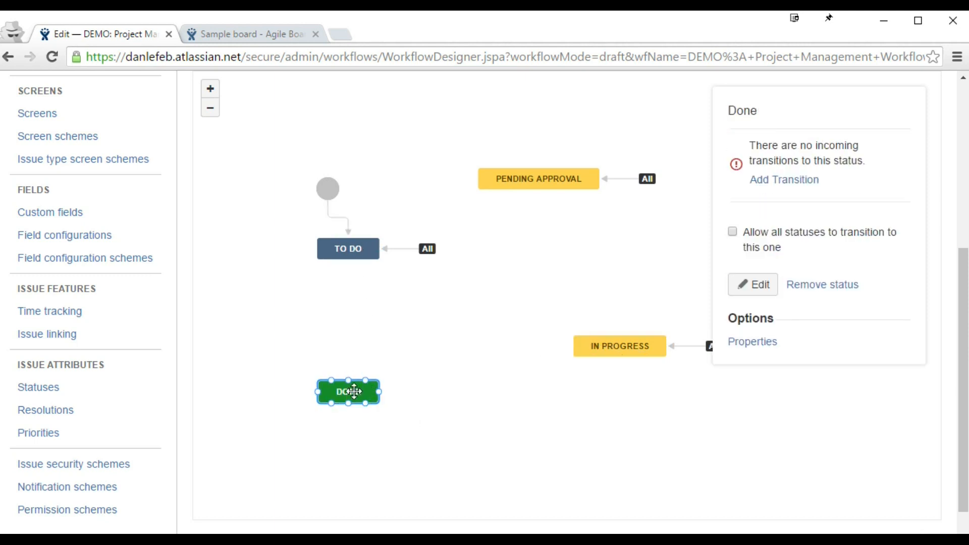
drag(346, 261, 349, 392)
click(626, 481)
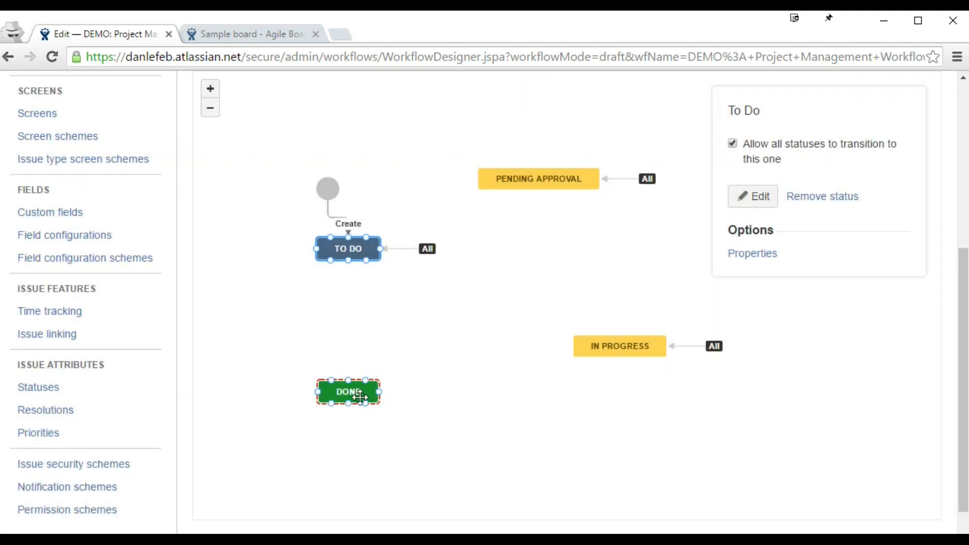
click(762, 234)
Step: Publish the draft workflow without a backup and try moving DEMO-10 on the Sample board
drag(503, 310, 531, 376)
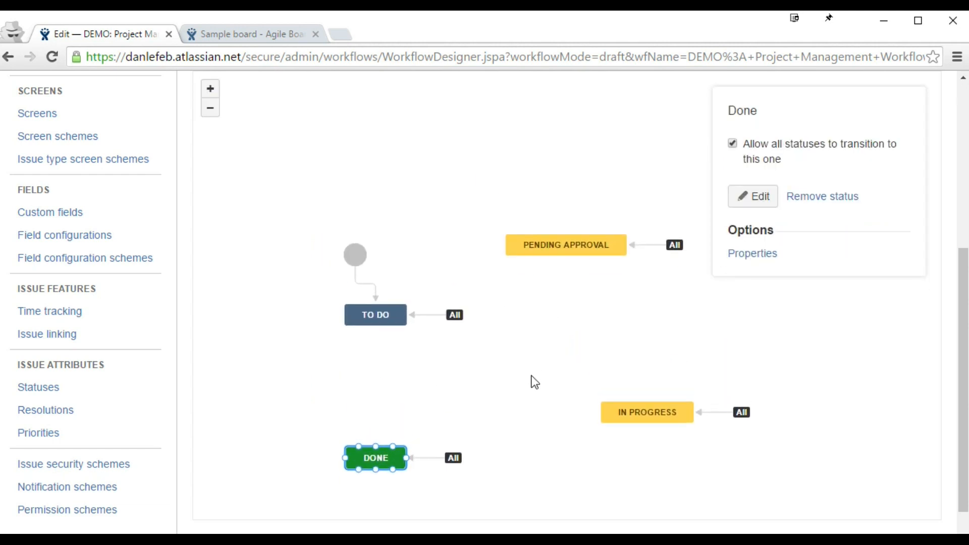
scroll(535, 382, up, 6)
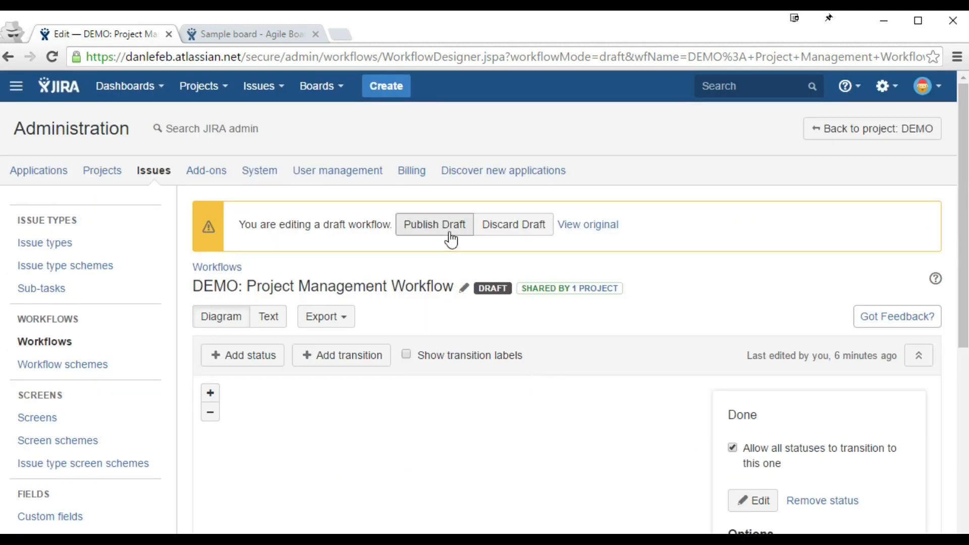
click(429, 225)
click(499, 351)
click(612, 448)
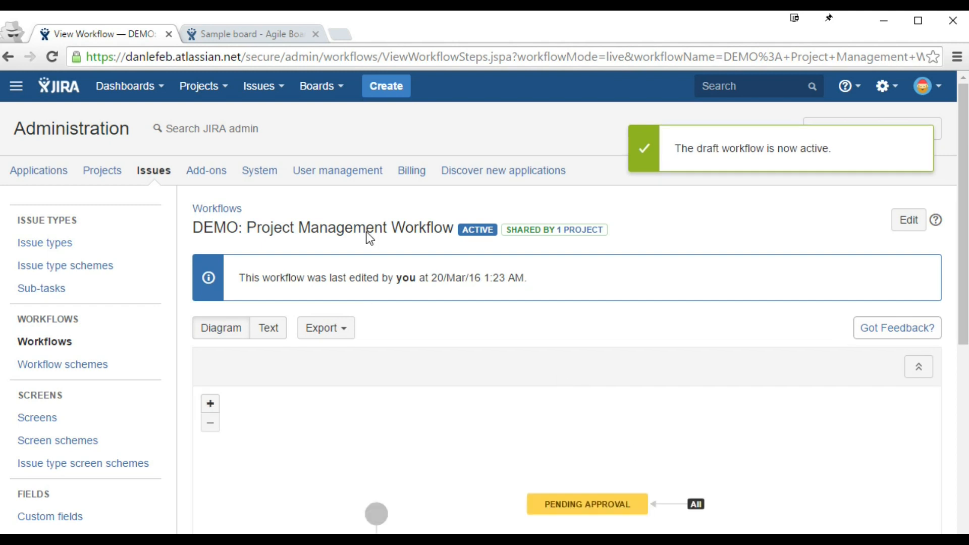
click(253, 35)
drag(550, 288, 377, 349)
Step: Return DEMO-10 to In Progress and try moving DEMO-10 and DEMO-8 toward Pending Approval
drag(425, 302, 364, 332)
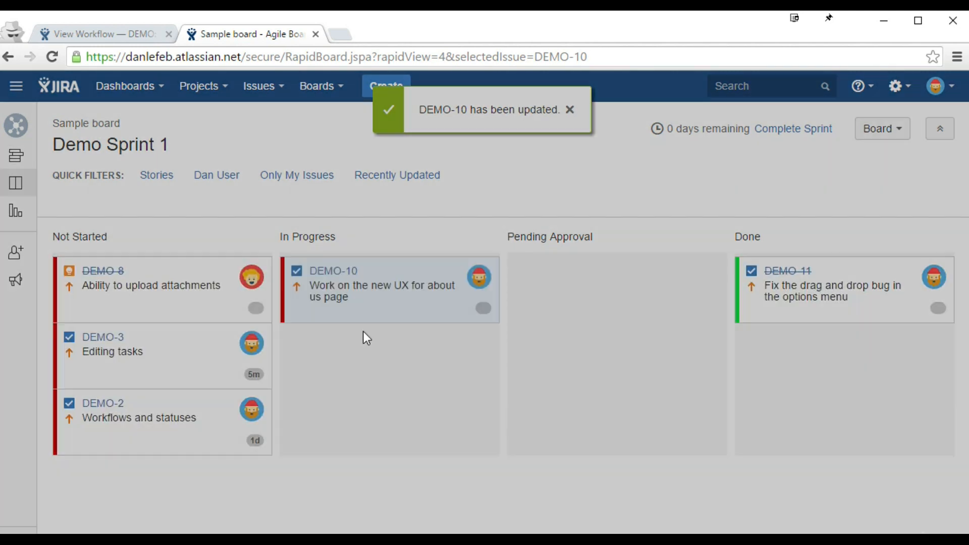
drag(357, 296, 336, 342)
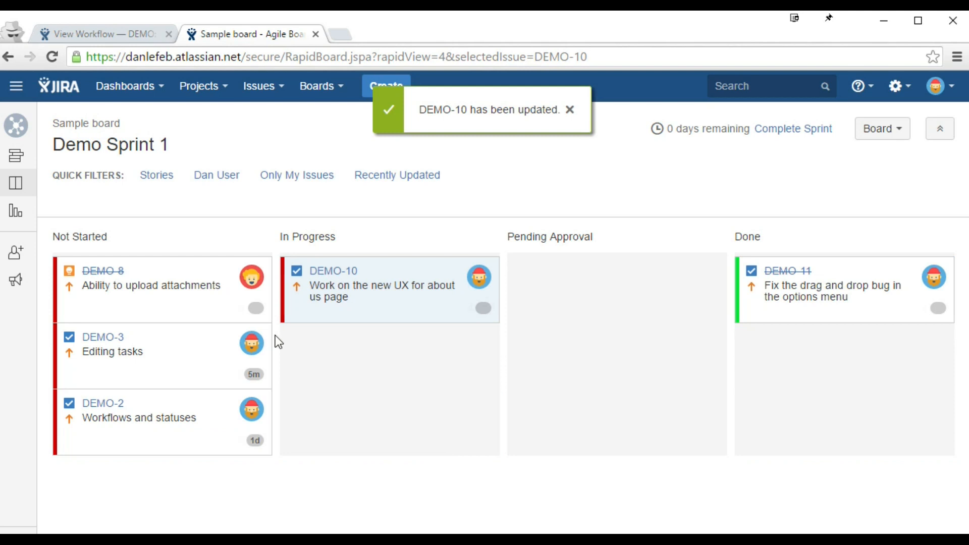
drag(168, 303, 158, 279)
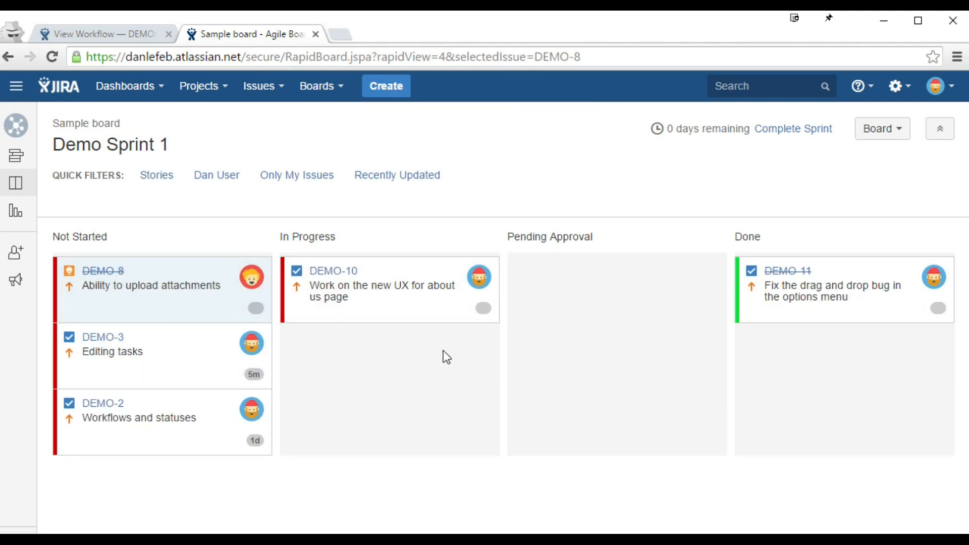
Step: Check DEMO-8's details and move it from Not Started into the Done column
click(89, 278)
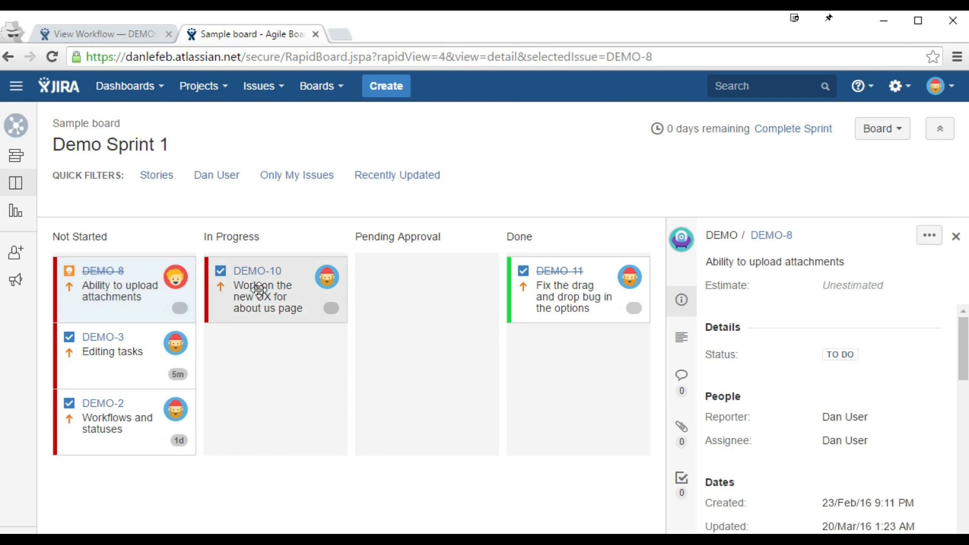
drag(139, 309, 575, 318)
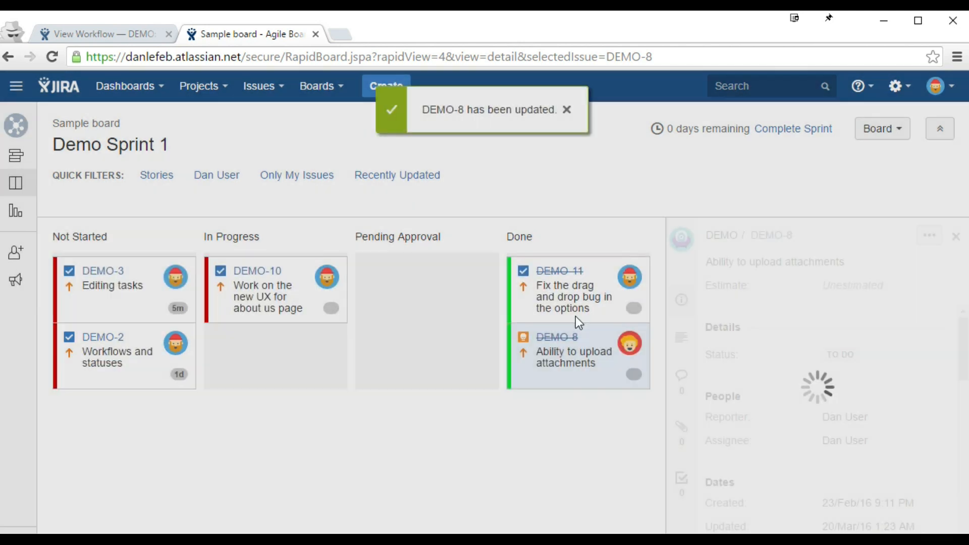
drag(571, 359, 126, 300)
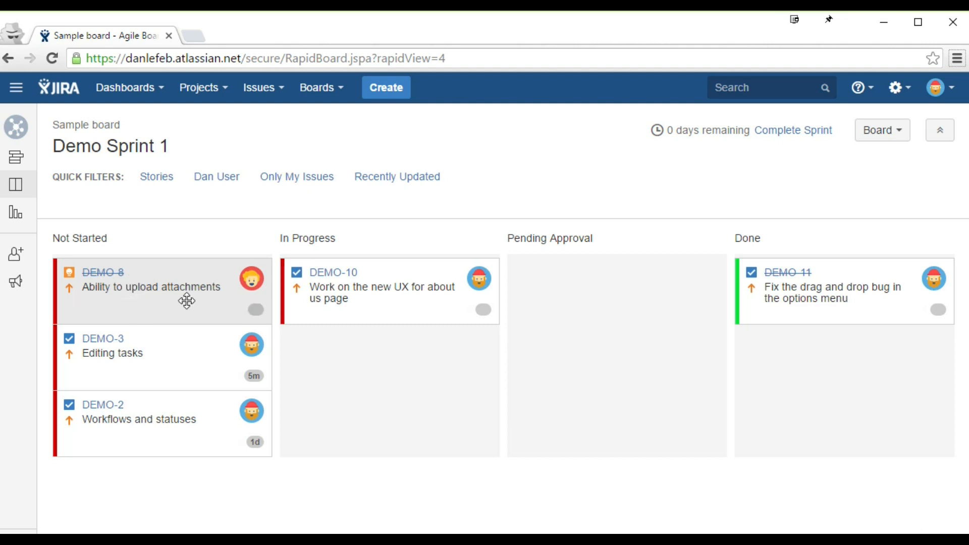
drag(106, 287, 180, 296)
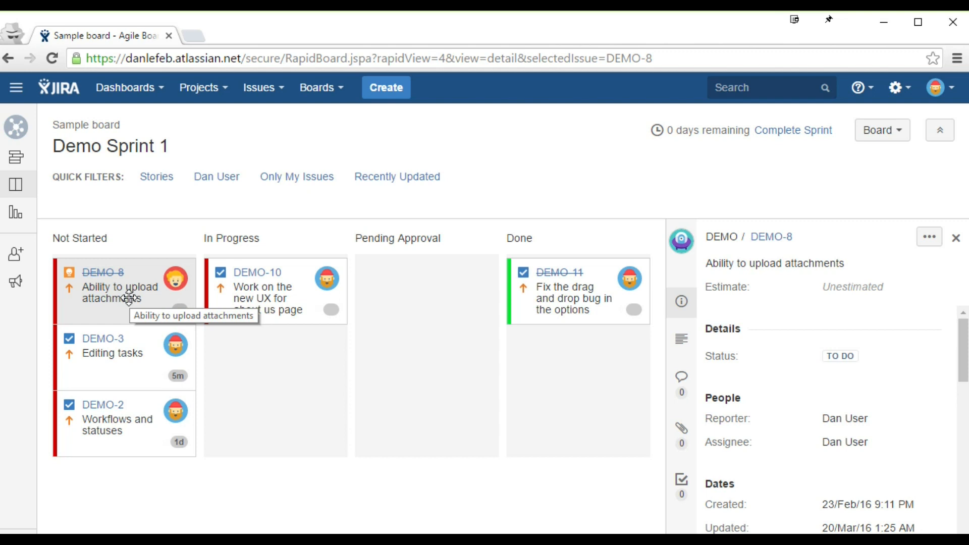
drag(129, 299, 584, 402)
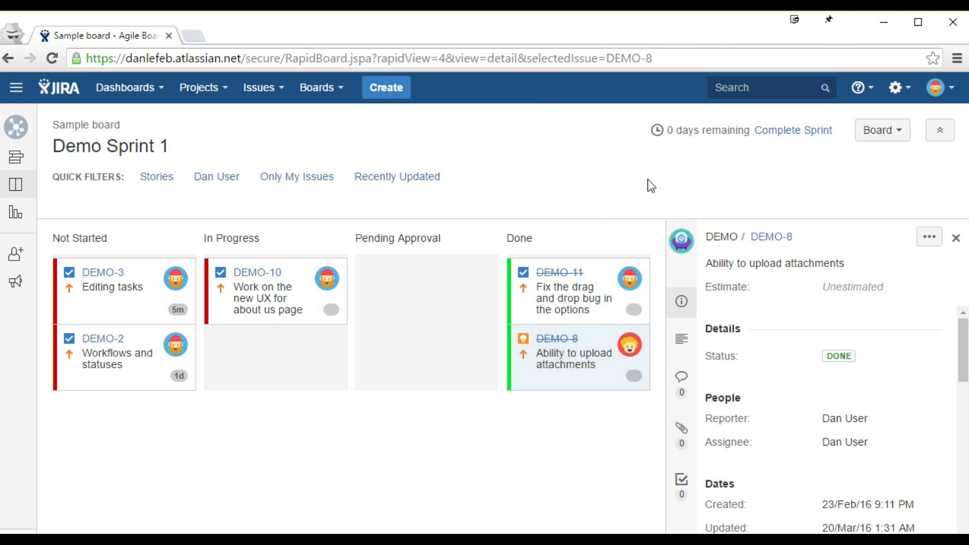
Step: Go to the Resolutions page under Issues administration
click(894, 92)
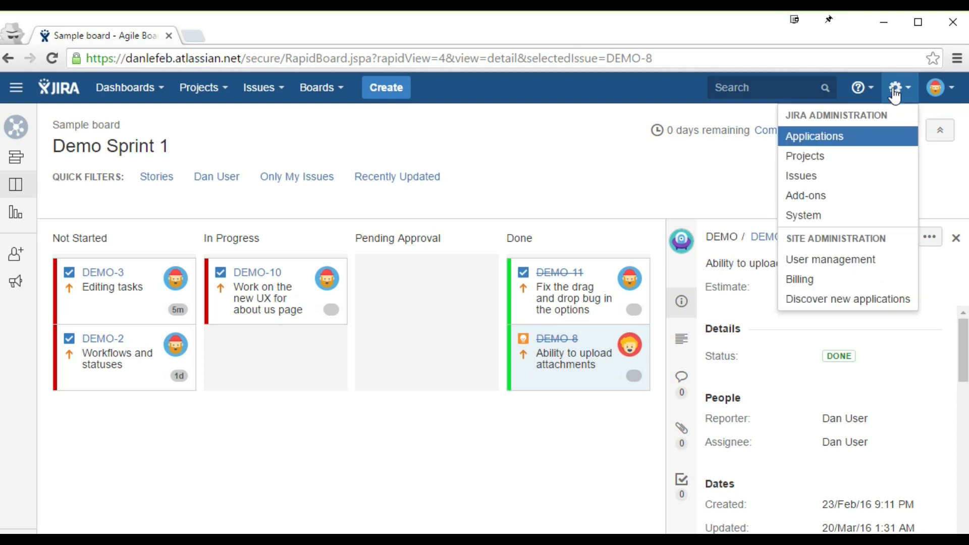
click(854, 178)
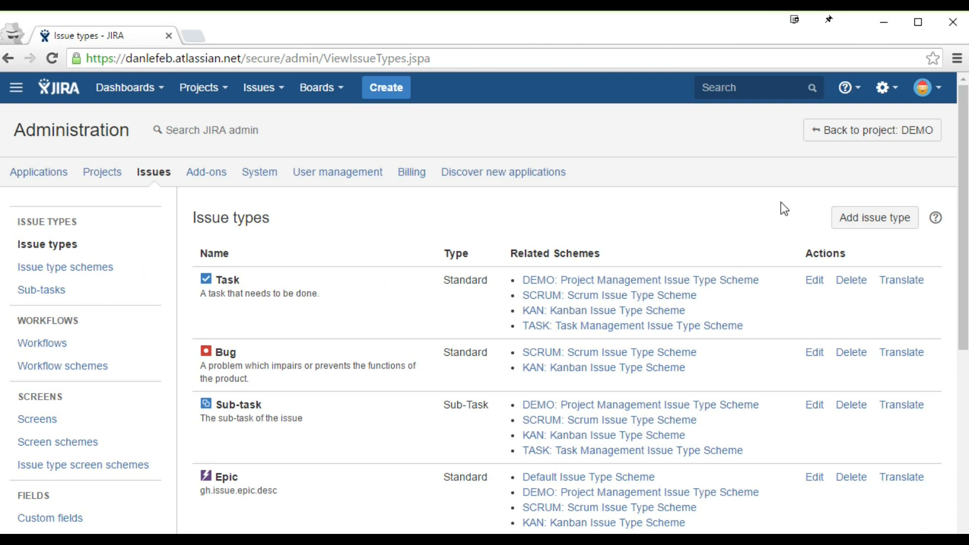
scroll(354, 262, down, 6)
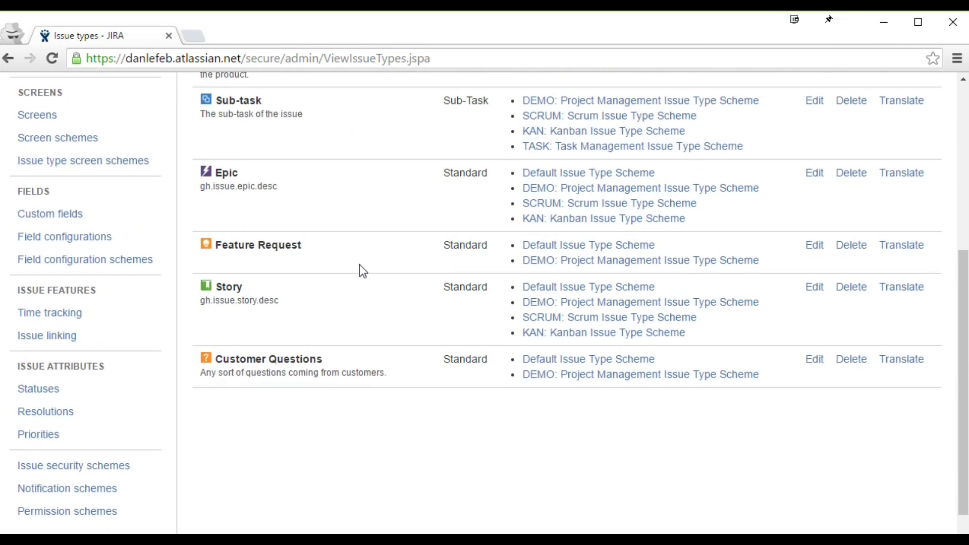
click(37, 415)
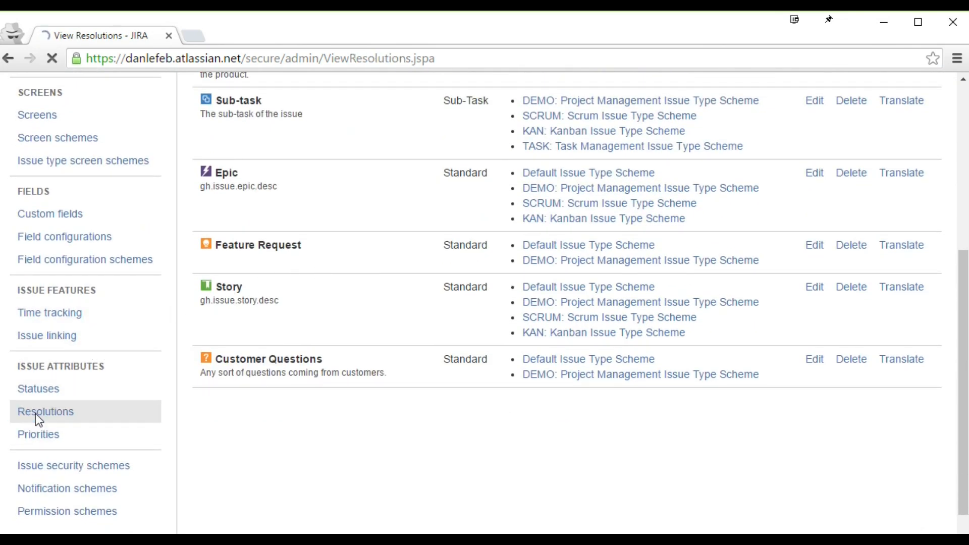
scroll(340, 279, up, 3)
scroll(343, 285, up, 2)
scroll(344, 286, down, 3)
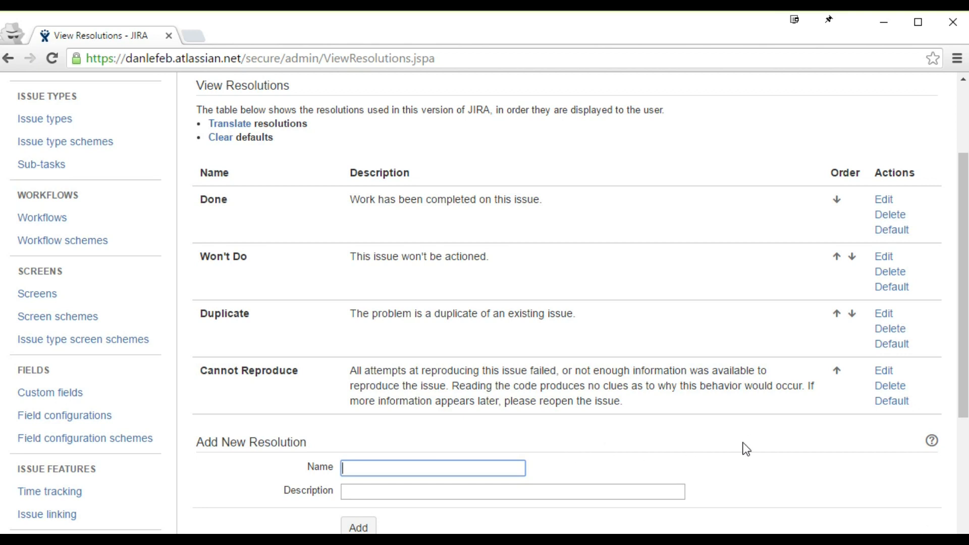
Step: Add a new resolution named 'Meh' and check it in the list
text(Meh)
click(358, 525)
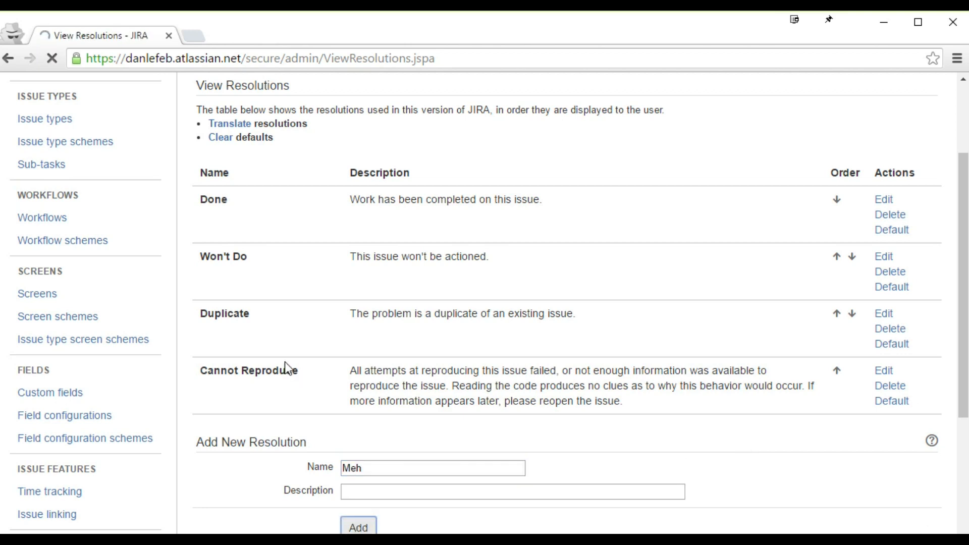
scroll(285, 360, up, 4)
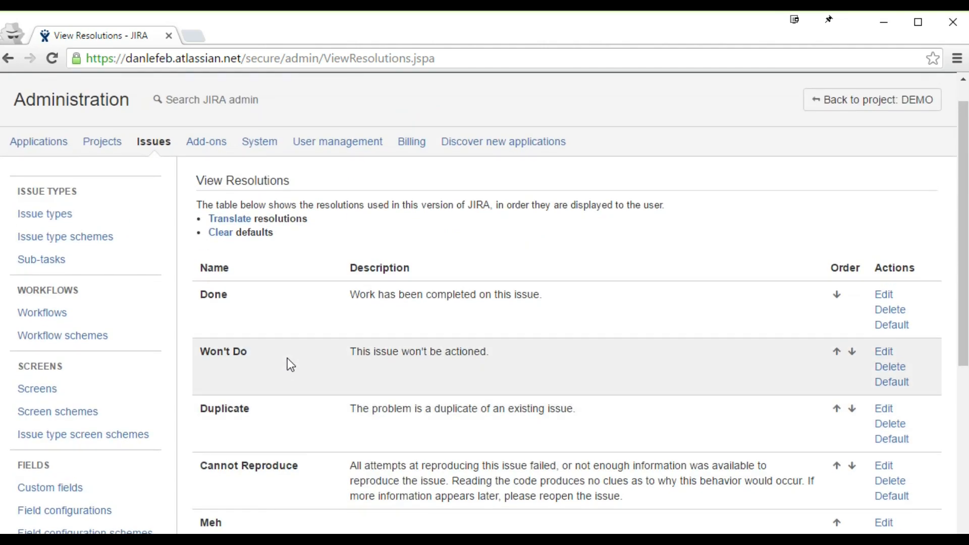
scroll(287, 358, down, 1)
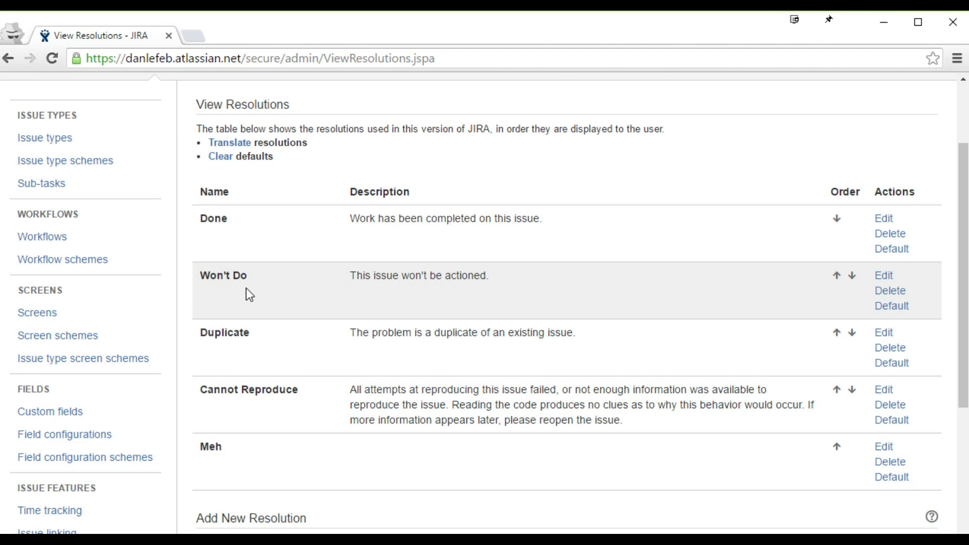
scroll(263, 424, up, 2)
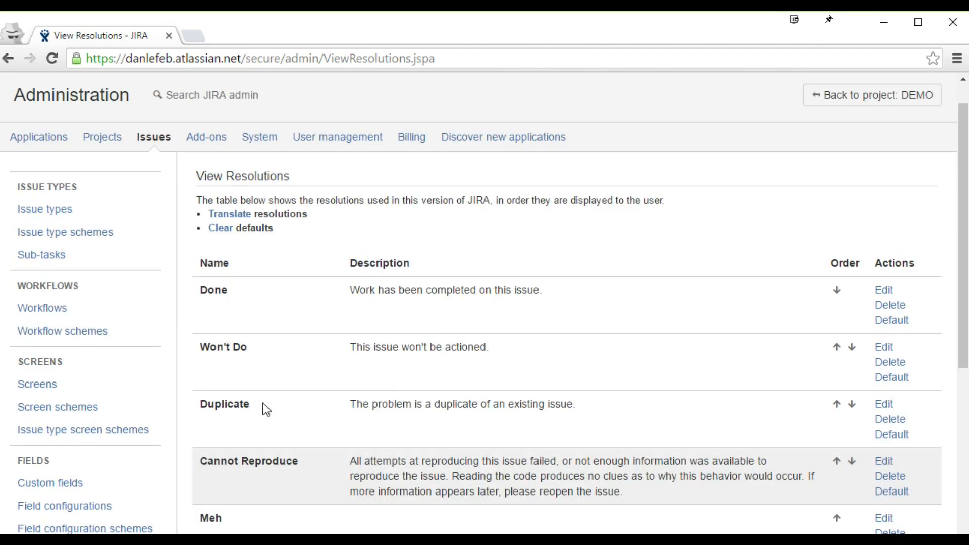
scroll(265, 408, up, 1)
scroll(265, 408, down, 1)
scroll(265, 407, up, 1)
Step: Move DEMO-10 into Done on the Sample board, then go to Issues administration
click(333, 99)
click(360, 134)
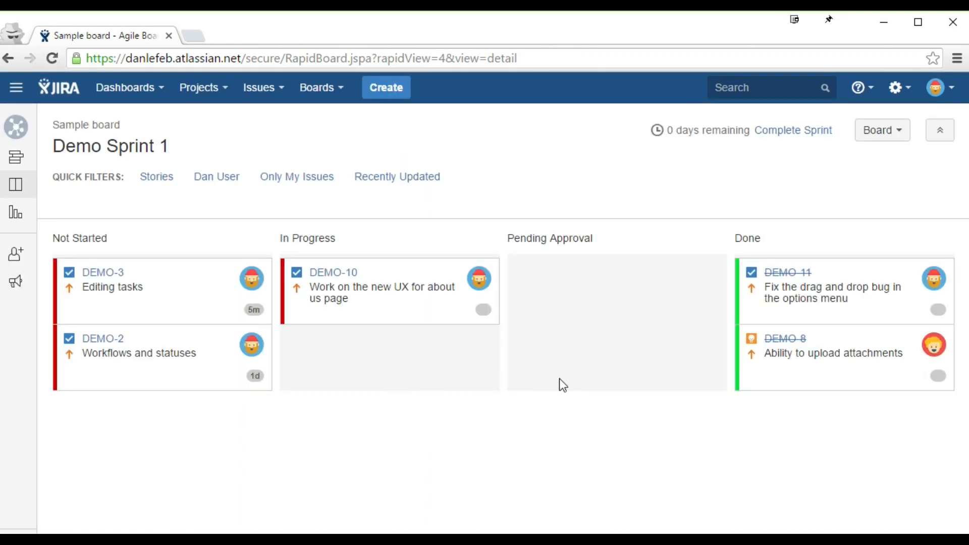
drag(426, 304, 861, 384)
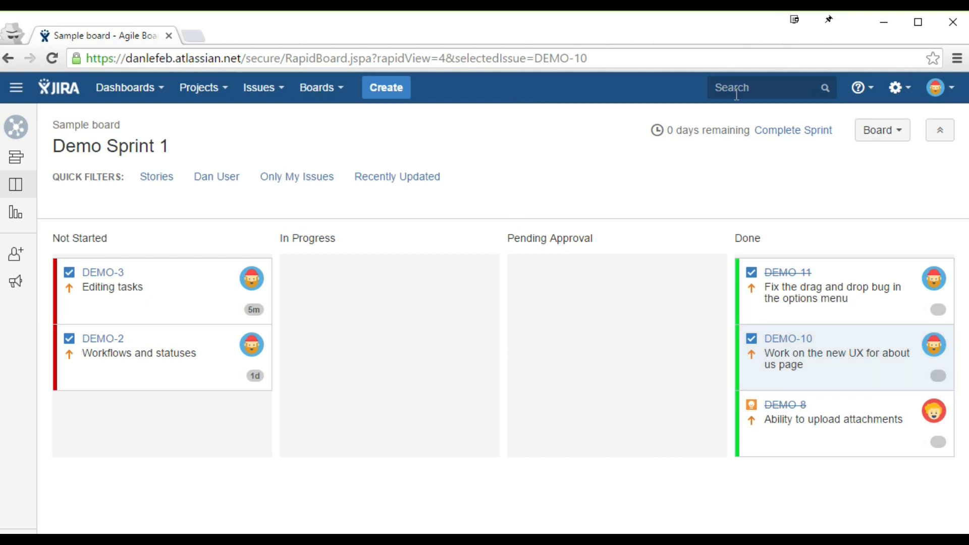
click(895, 90)
click(855, 178)
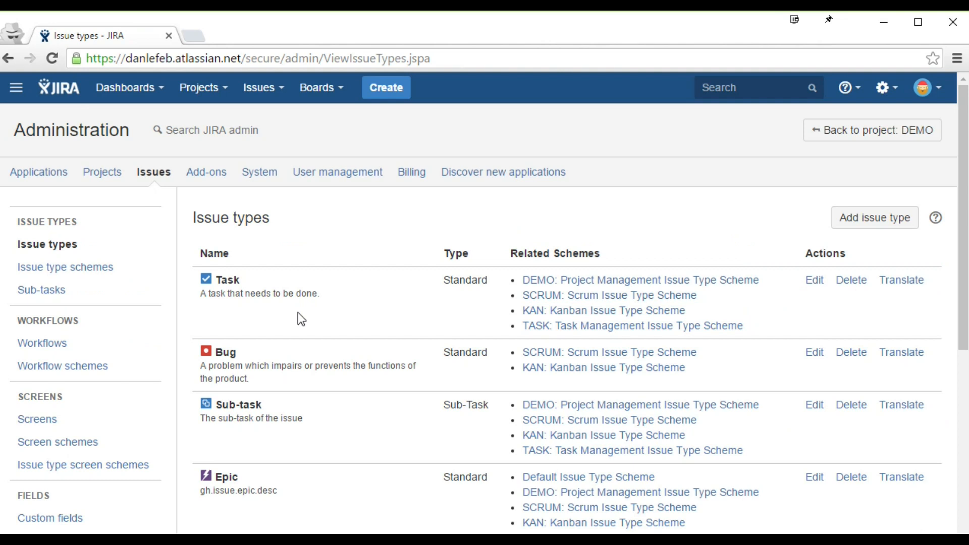
Step: Open the DEMO workflow from the Workflows list as an editable draft
click(109, 342)
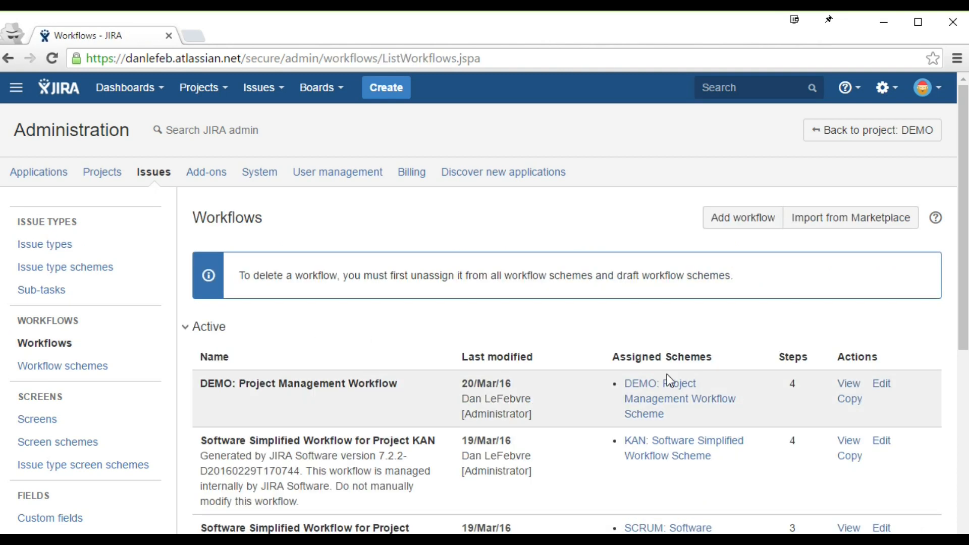
click(881, 384)
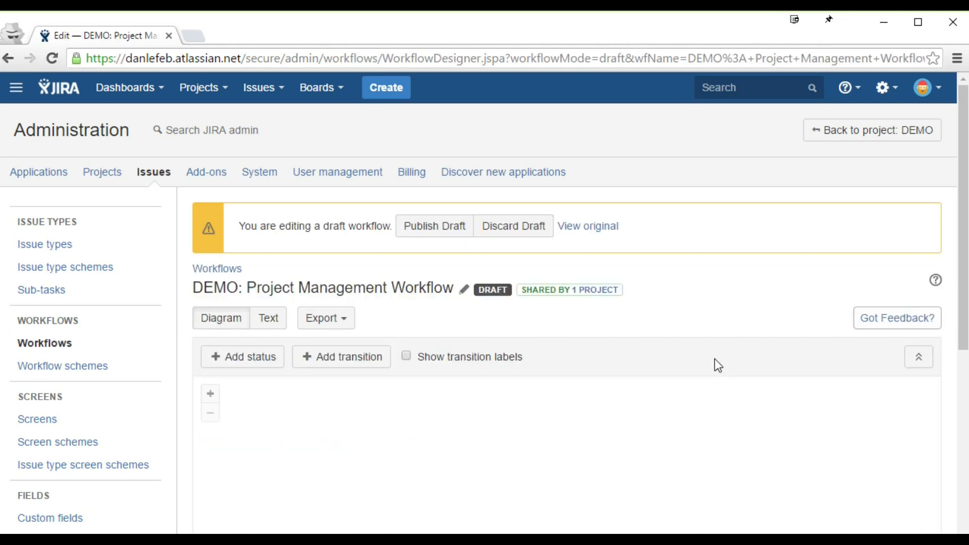
scroll(714, 359, down, 3)
scroll(714, 358, down, 5)
Step: Open the Done transition's page showing its five post functions
click(474, 346)
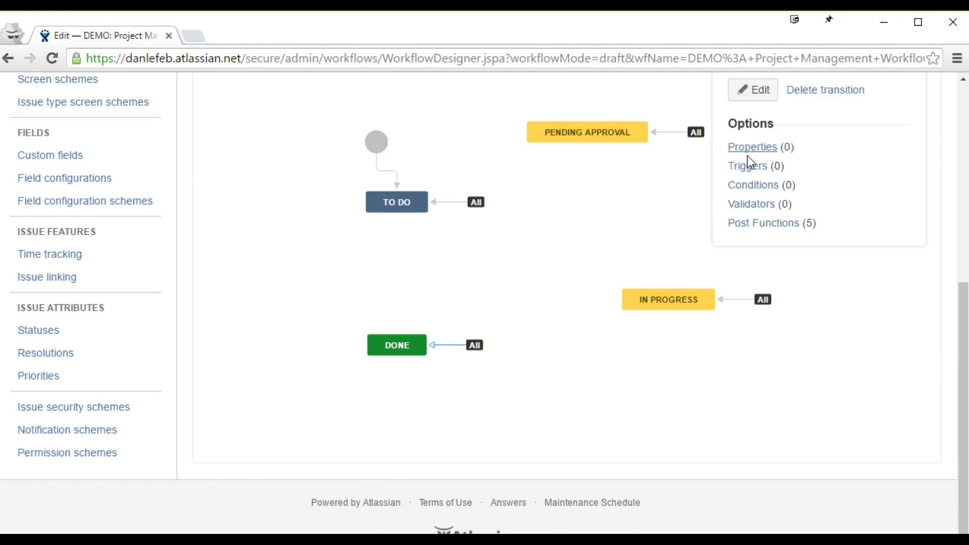
scroll(702, 286, up, 2)
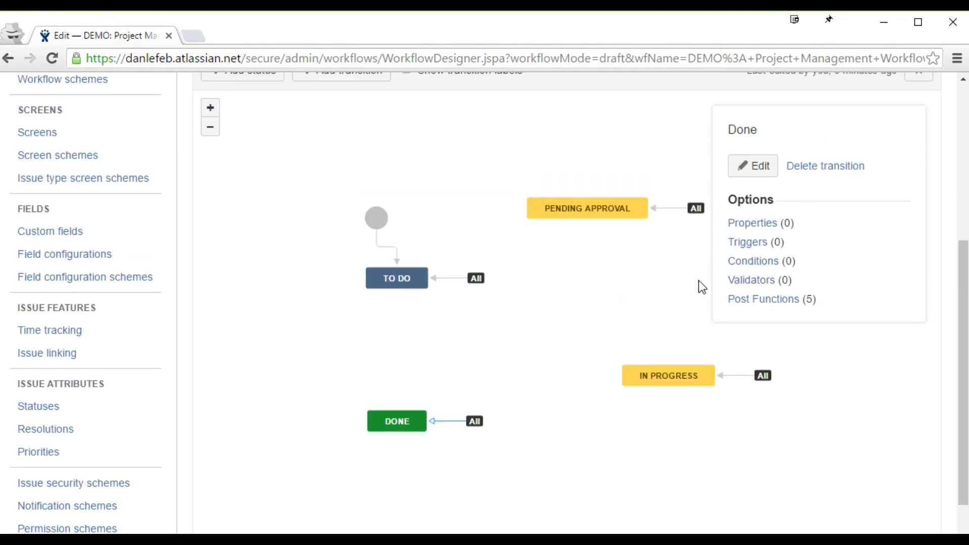
click(763, 225)
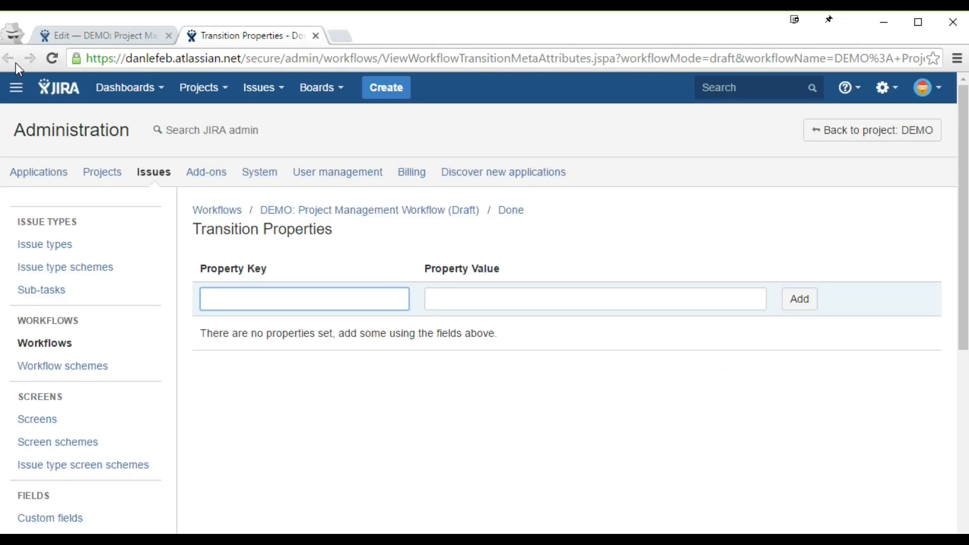
middle_click(277, 36)
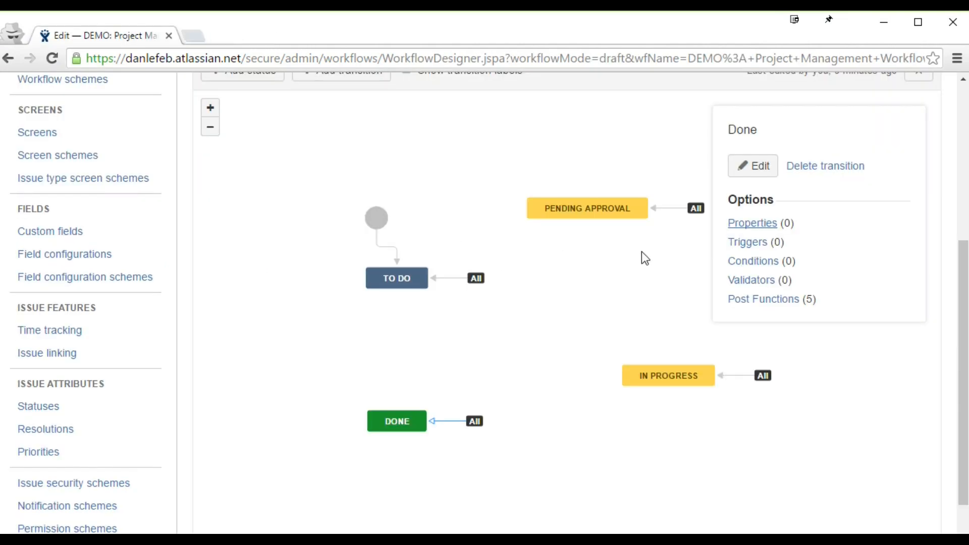
click(772, 302)
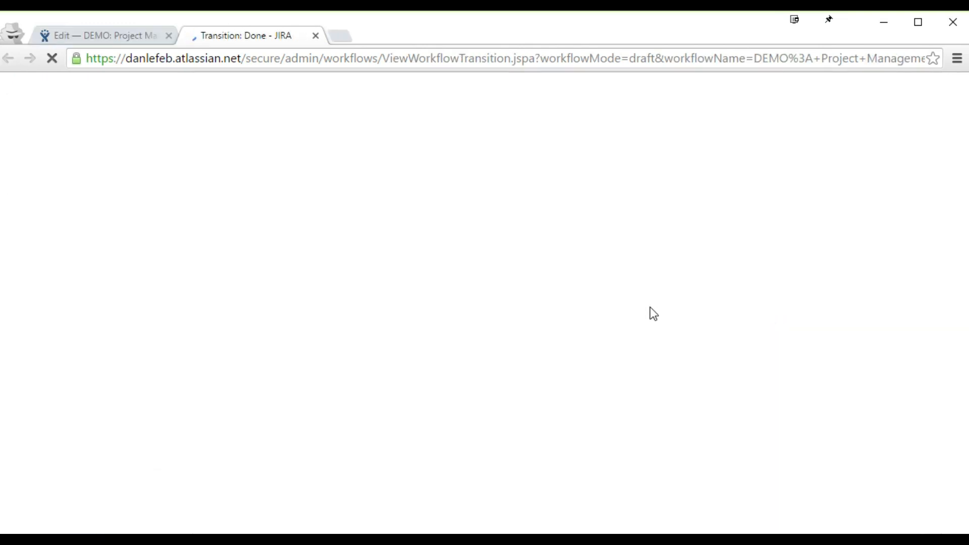
scroll(654, 314, down, 3)
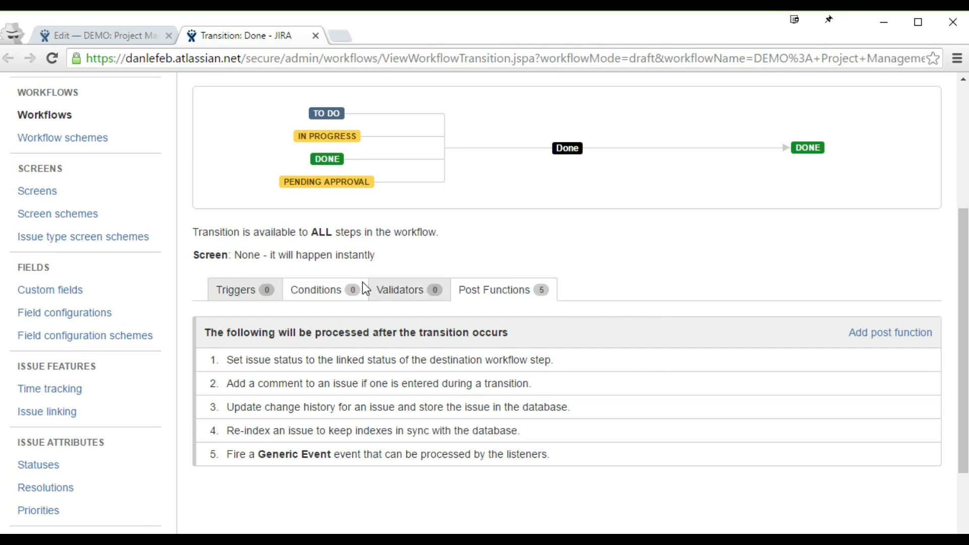
scroll(348, 279, up, 1)
drag(235, 331, 302, 331)
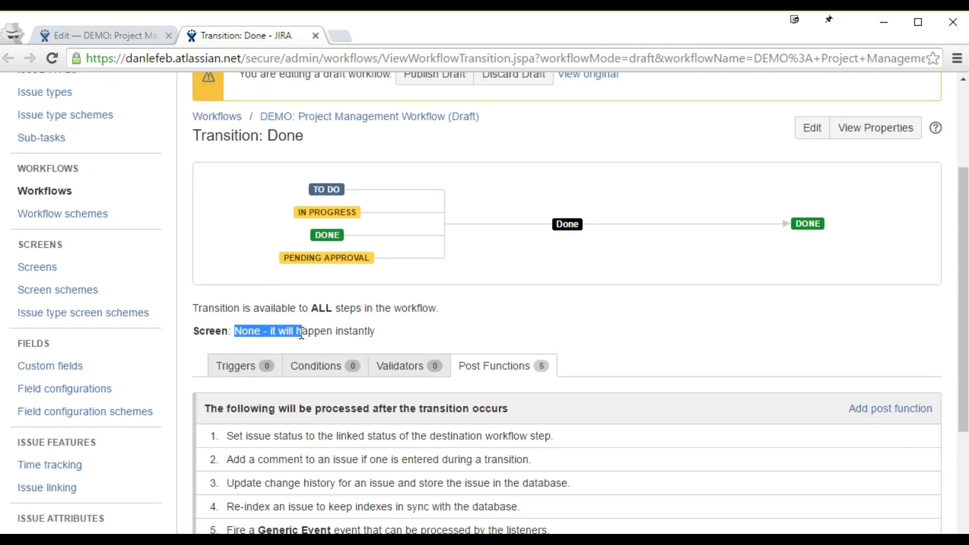
Step: Set the Done transition's screen to Resolve Issue Screen, keeping Done as destination
click(813, 128)
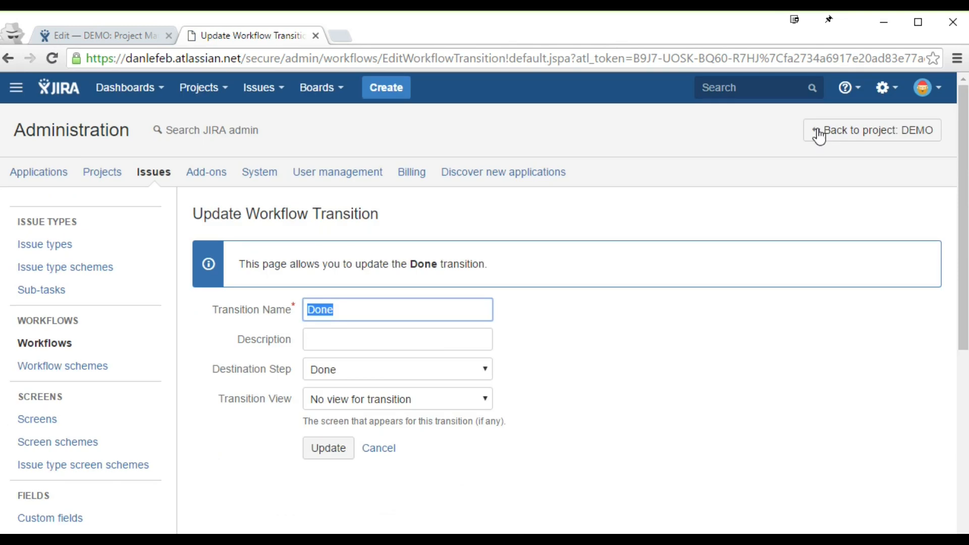
click(361, 377)
click(362, 410)
click(362, 406)
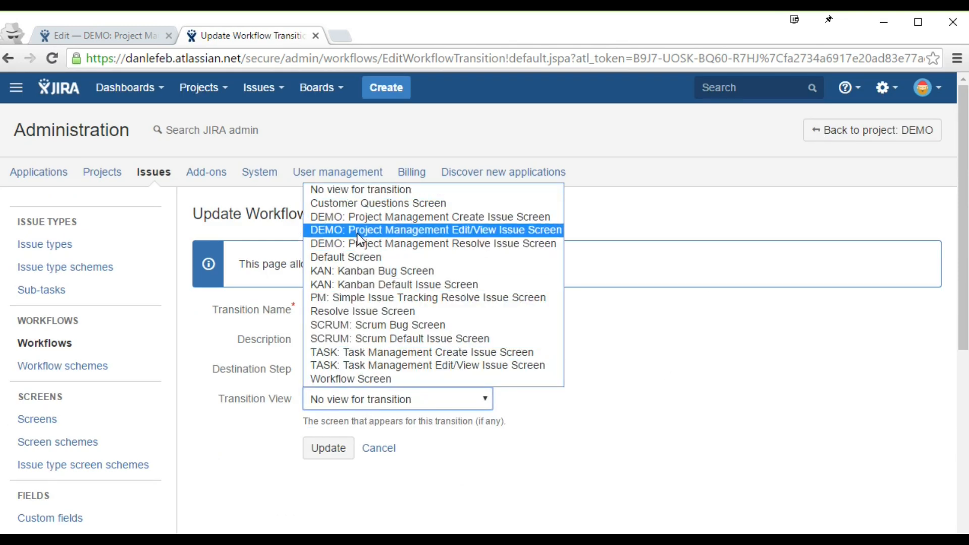
click(365, 313)
click(327, 453)
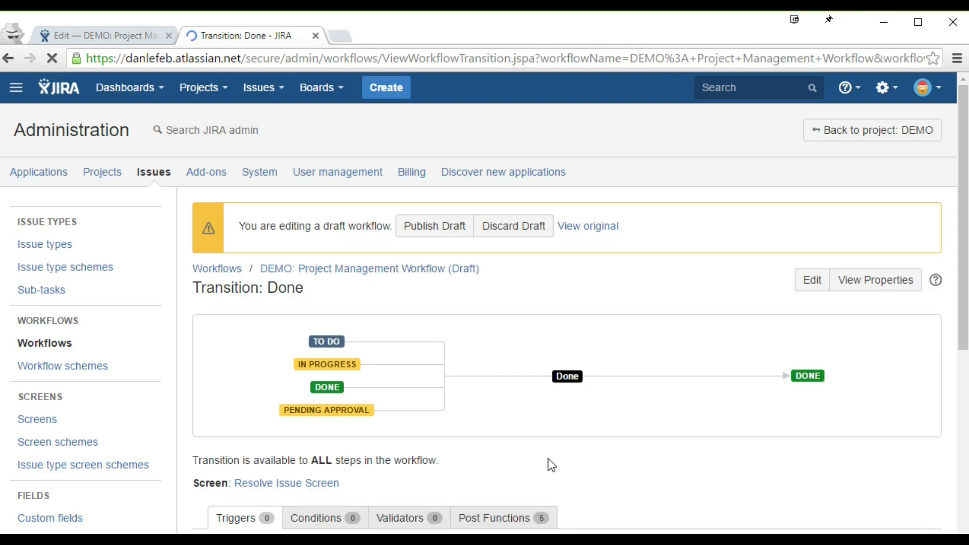
scroll(549, 458, down, 2)
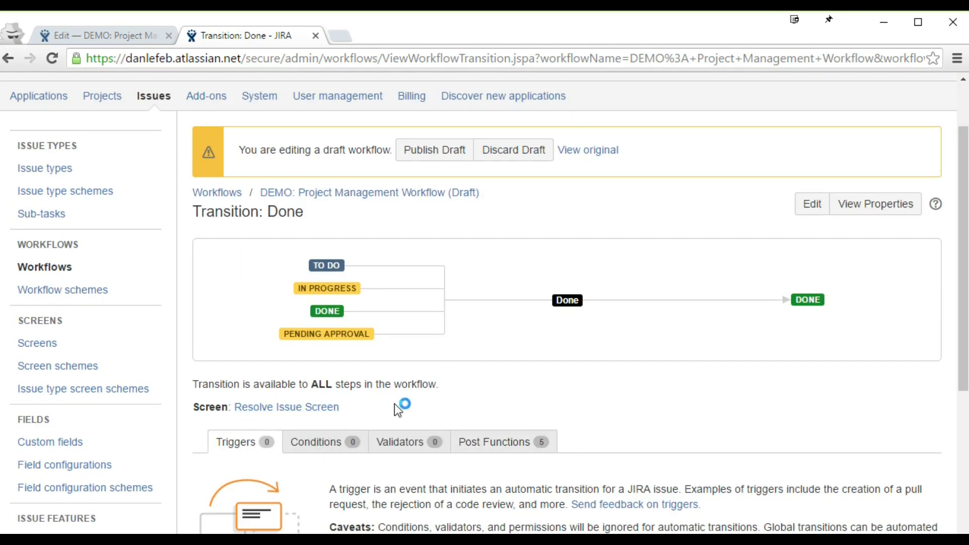
scroll(597, 389, up, 3)
Step: Publish the draft workflow without saving a backup
click(441, 227)
click(505, 354)
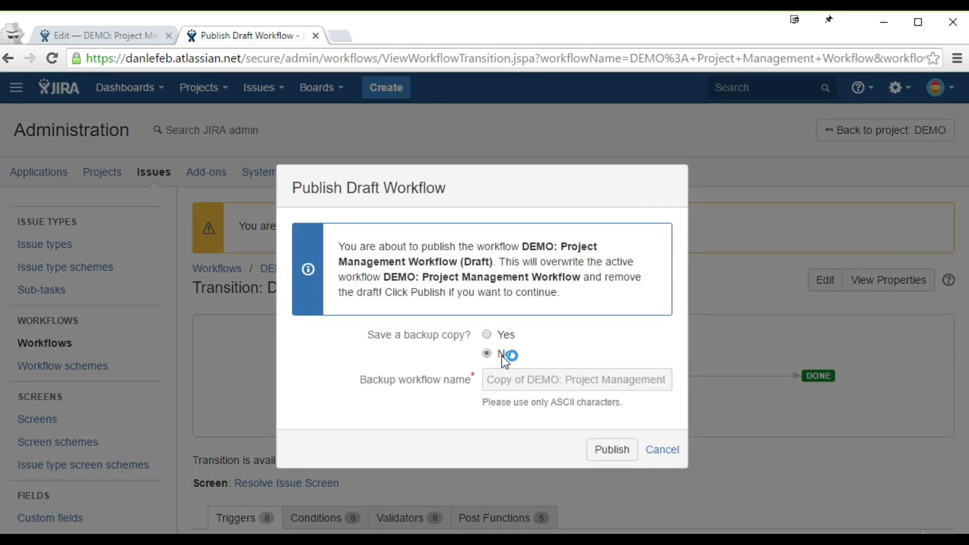
click(612, 450)
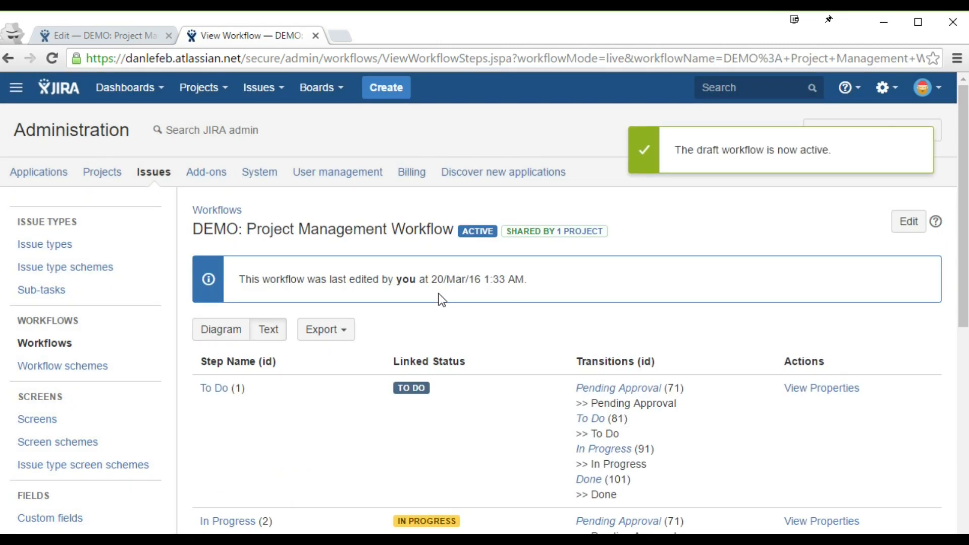
middle_click(230, 38)
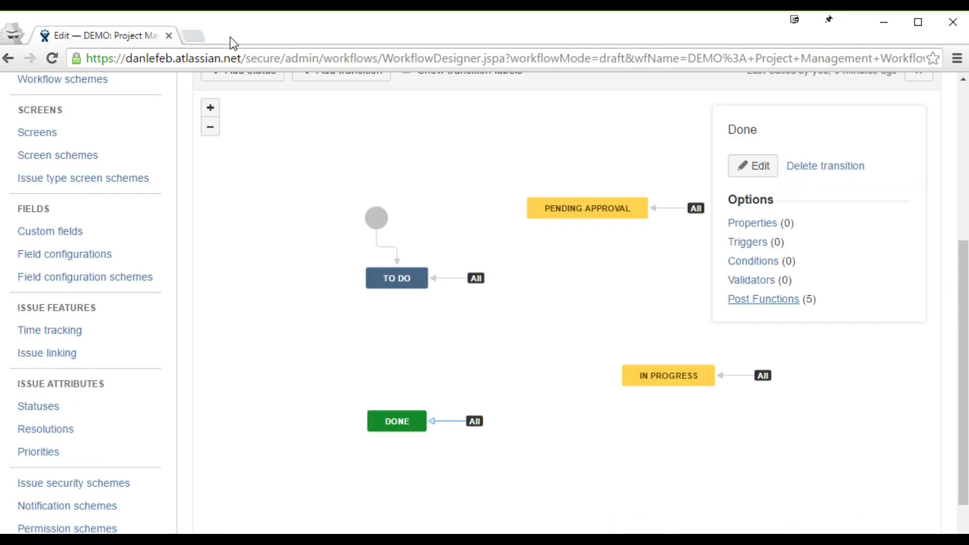
Step: Retry publishing the draft workflow and dismiss the resulting error message
scroll(248, 162, up, 6)
click(329, 86)
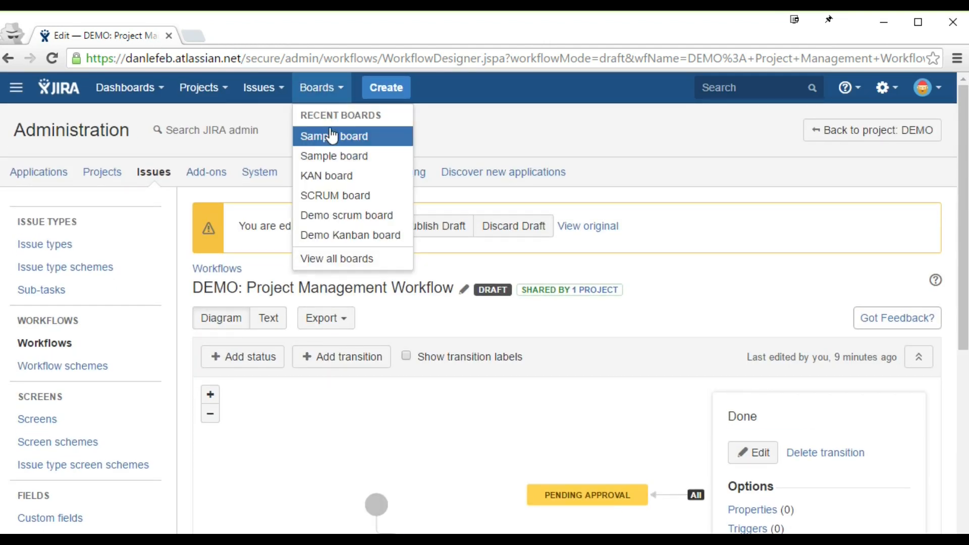
click(755, 195)
click(468, 227)
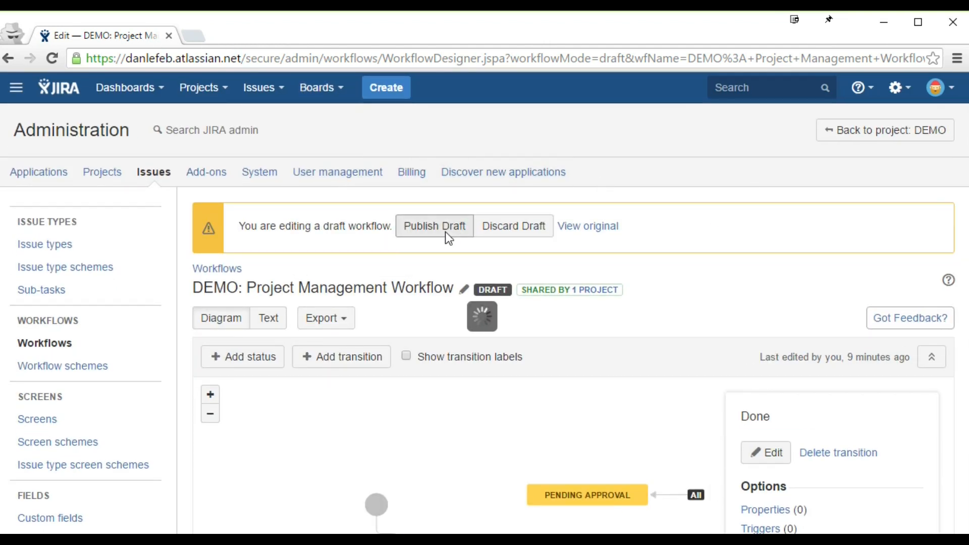
click(666, 372)
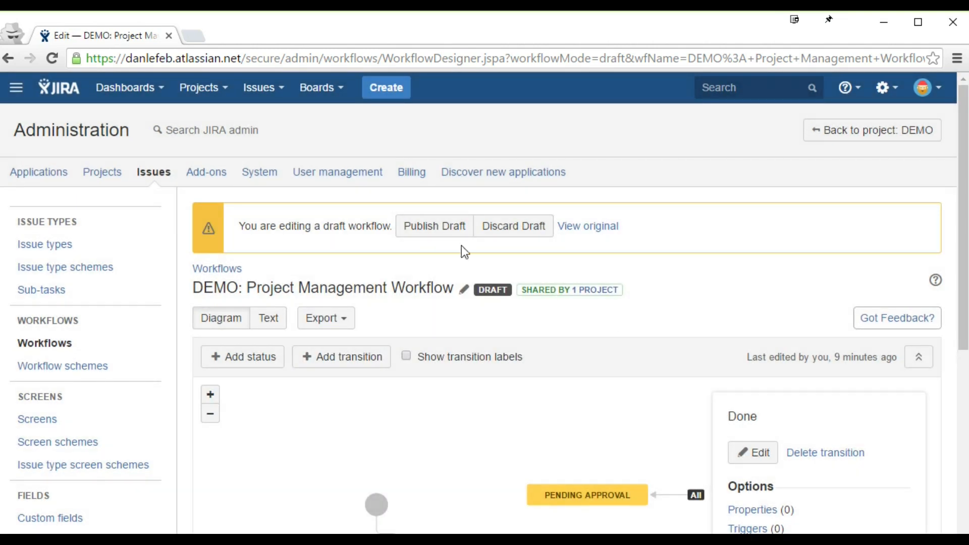
Step: Reload the designer, return to Workflows, and open the Sample board
click(51, 59)
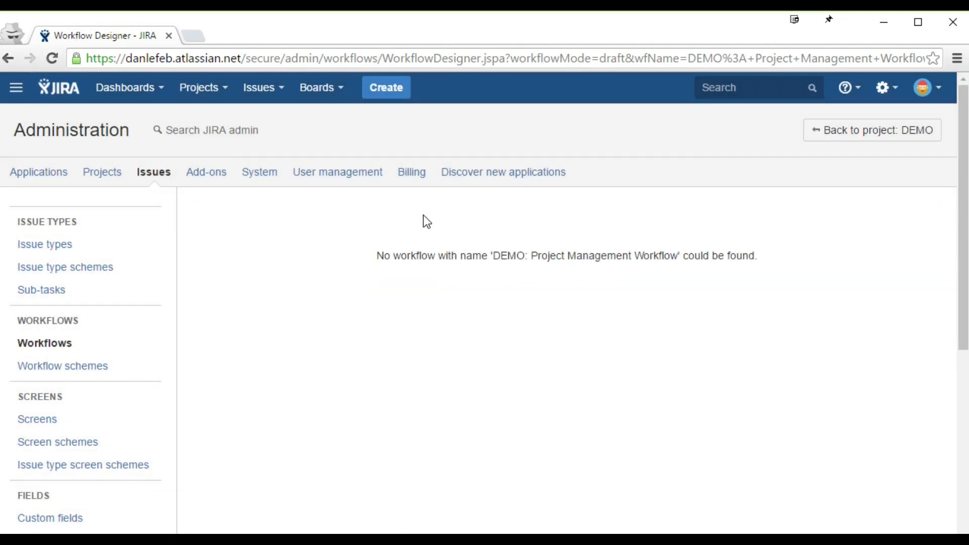
click(63, 339)
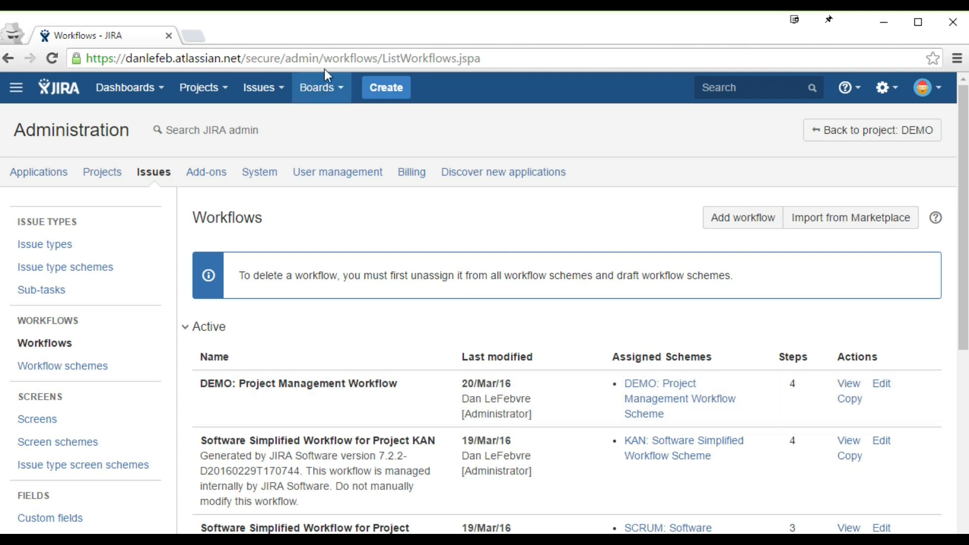
click(336, 91)
click(338, 135)
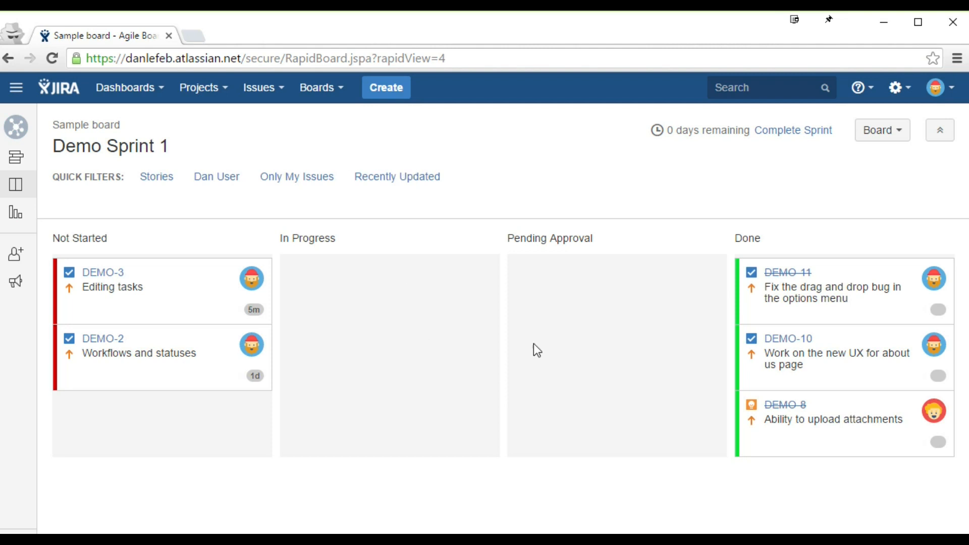
Step: Move DEMO-10 into Done with the resolution set to Duplicate
drag(826, 382, 153, 447)
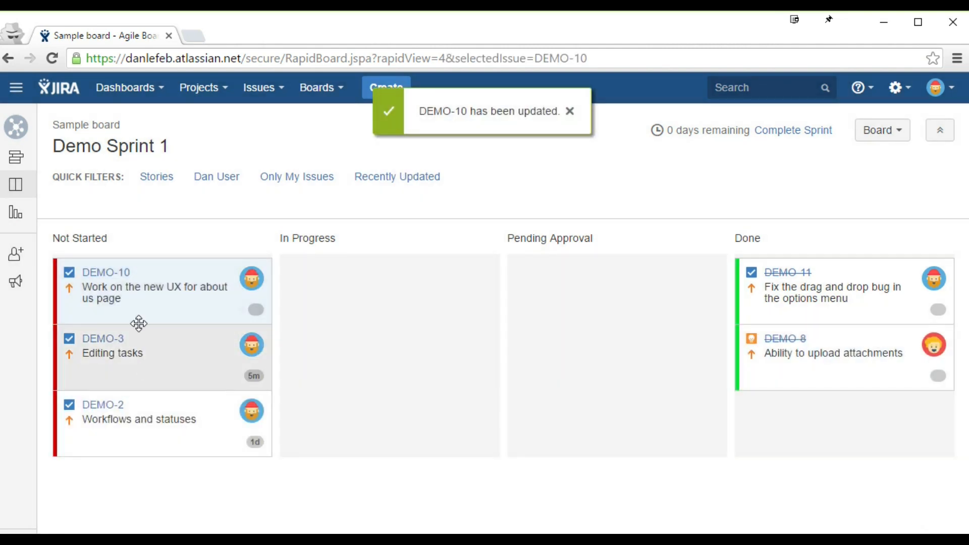
drag(129, 299, 822, 310)
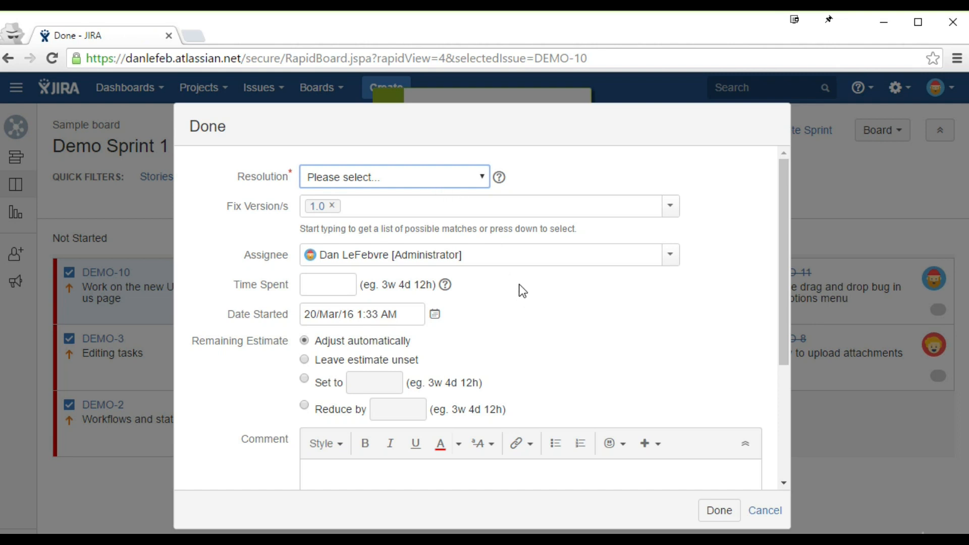
click(434, 180)
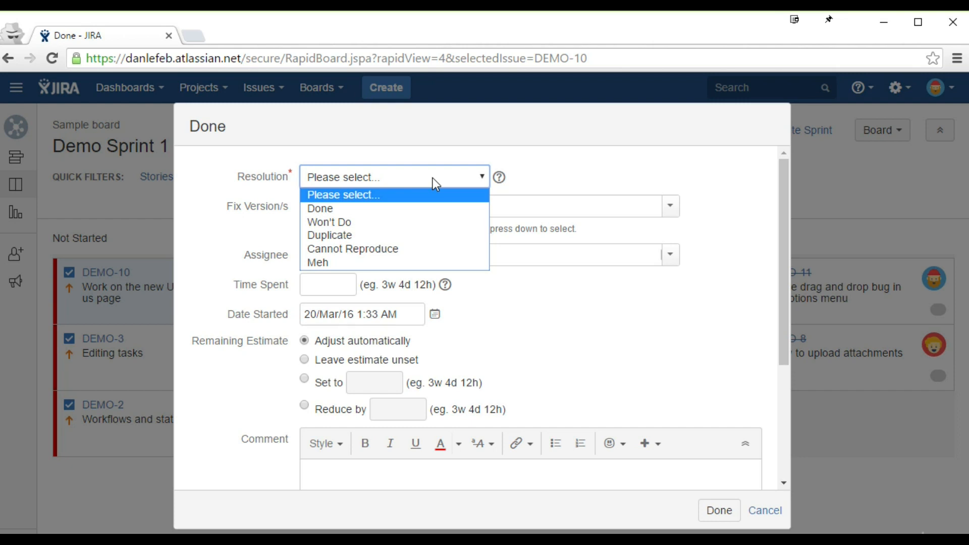
click(427, 221)
click(376, 179)
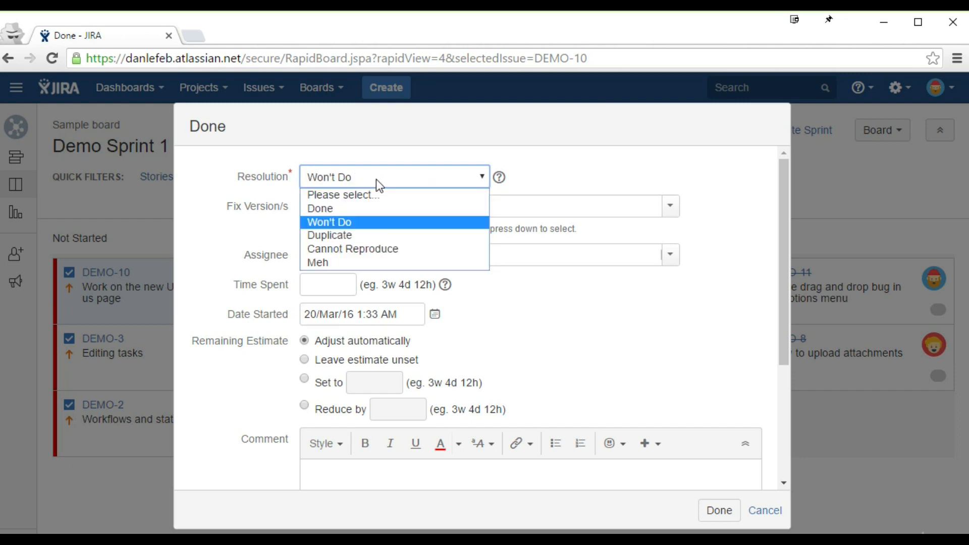
click(361, 258)
click(363, 186)
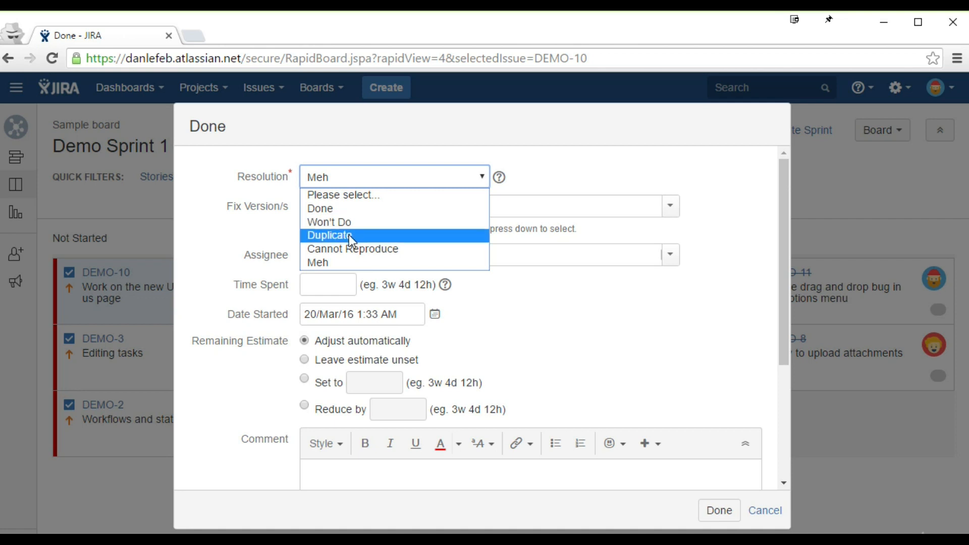
click(325, 238)
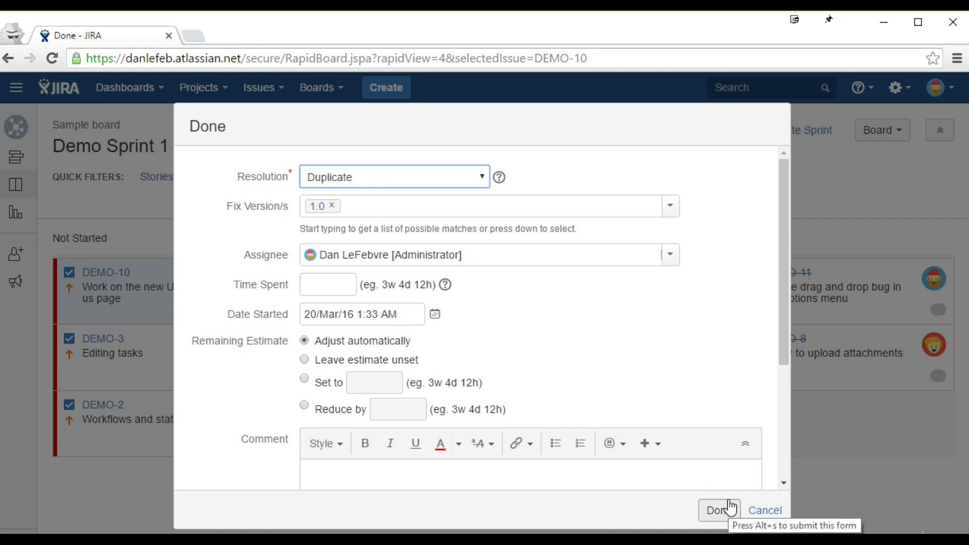
click(426, 179)
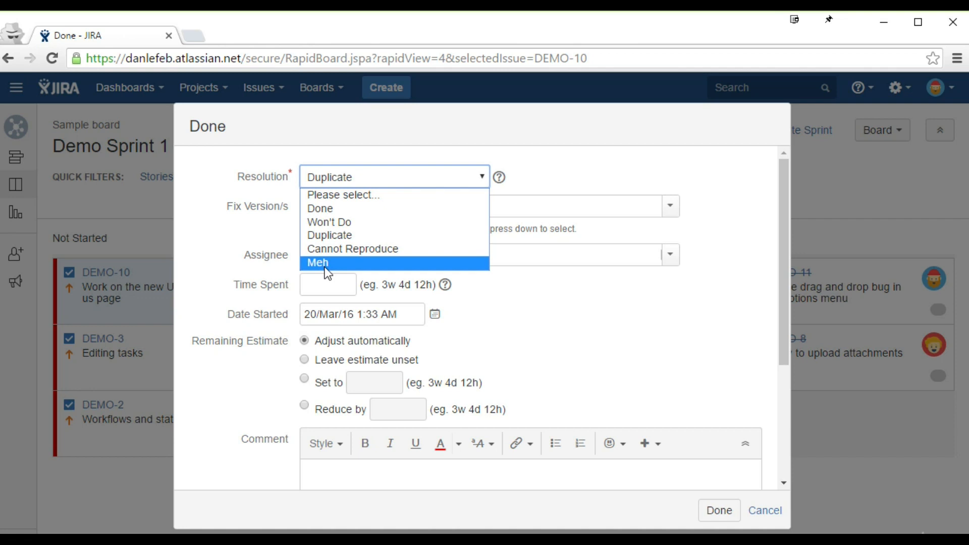
click(349, 237)
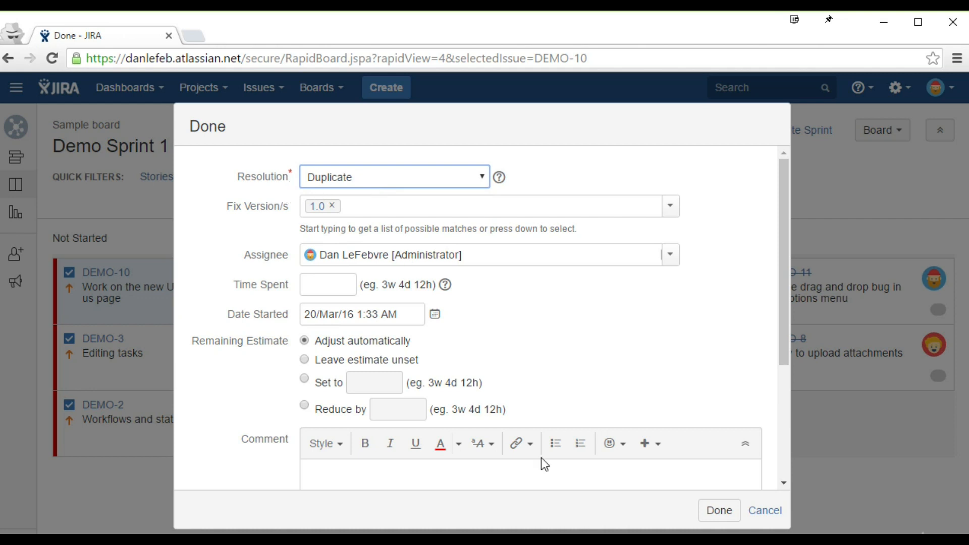
click(720, 511)
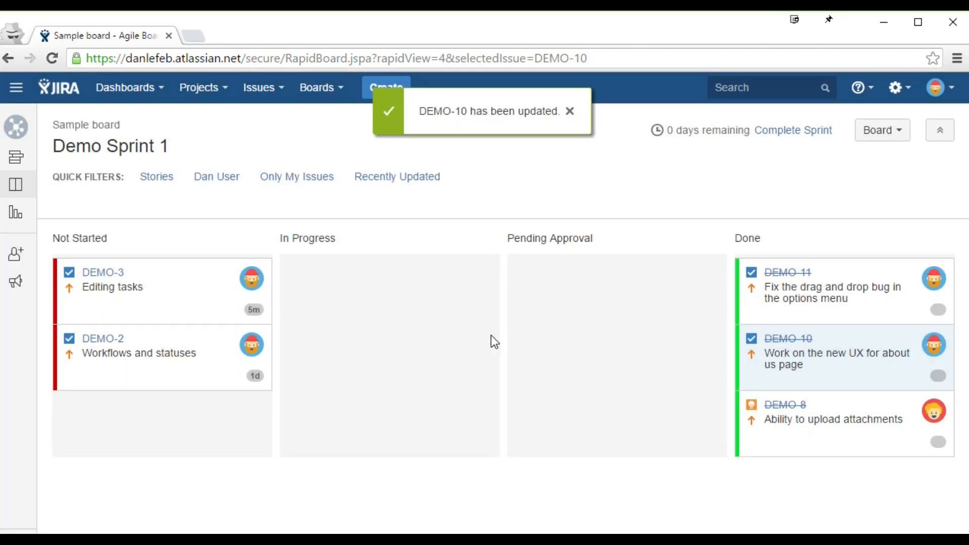
Step: Move DEMO-3 into Done with the resolution Won't Do
drag(188, 308, 865, 361)
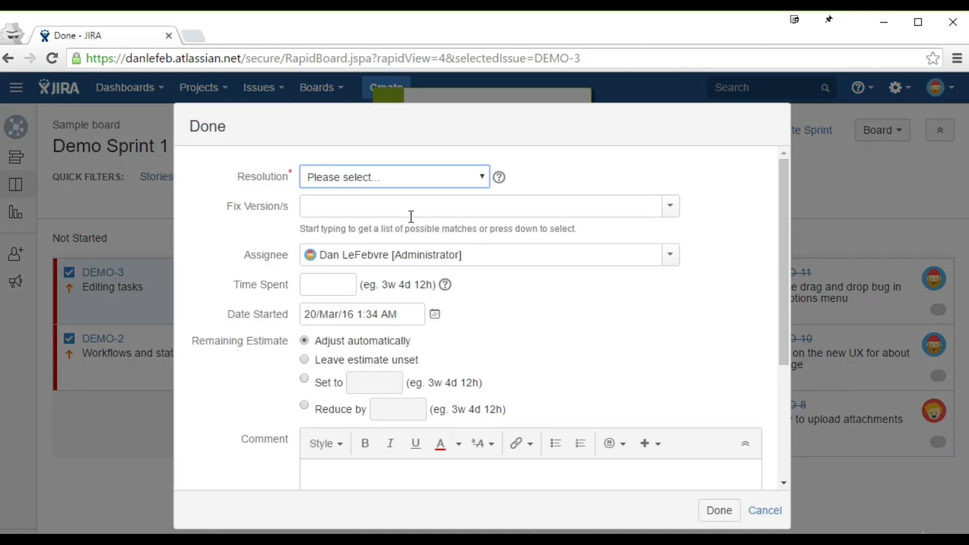
click(376, 181)
click(357, 221)
click(705, 517)
click(257, 90)
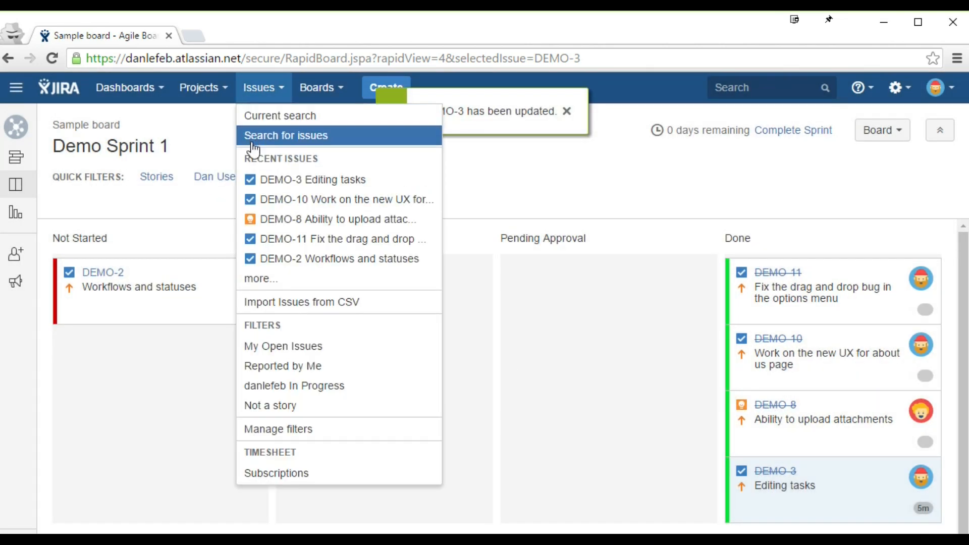
Step: Search issues with a Resolution filter set to Duplicate
click(253, 144)
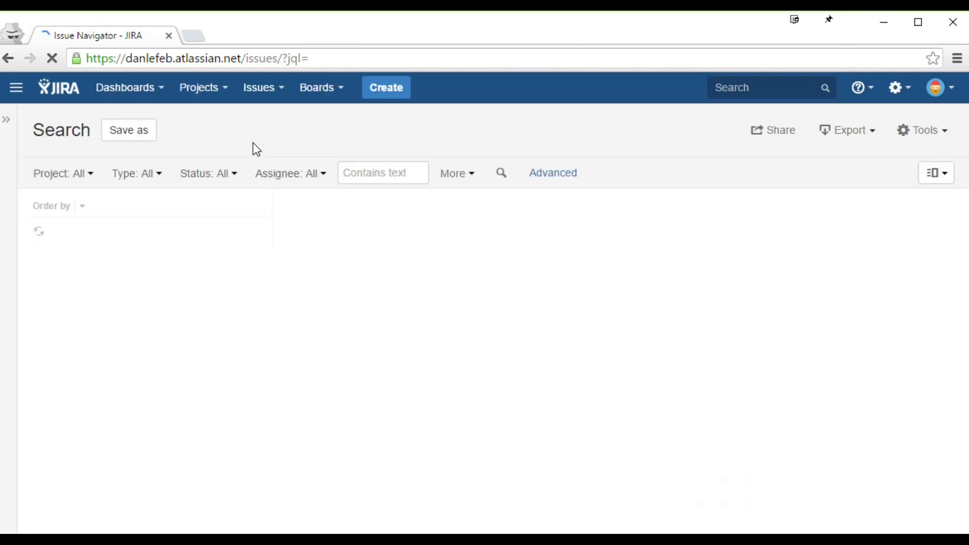
click(464, 178)
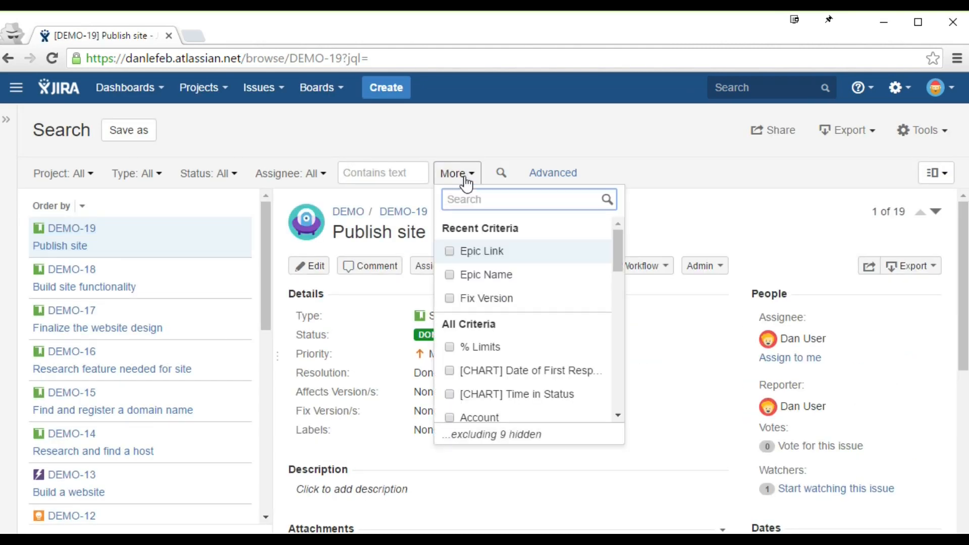
text(res)
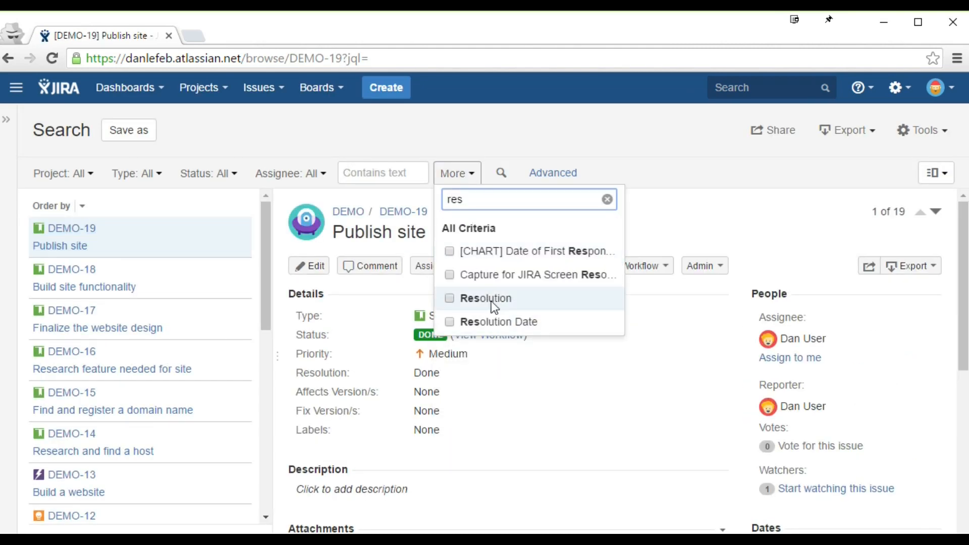
click(492, 301)
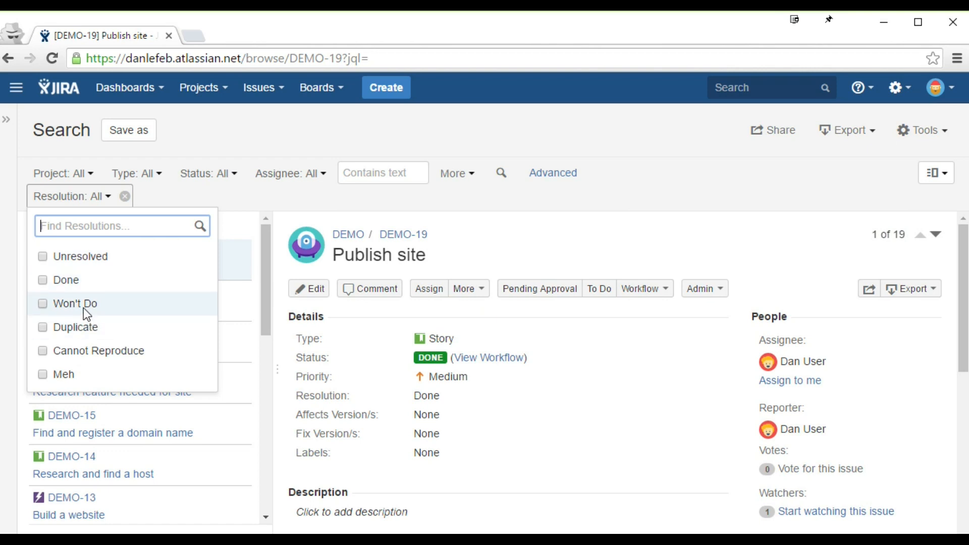
click(76, 326)
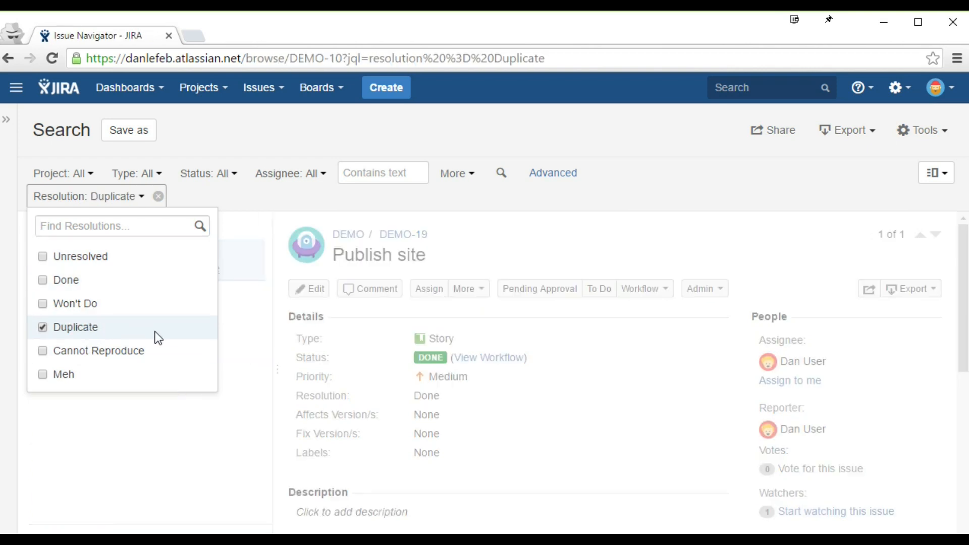
click(256, 227)
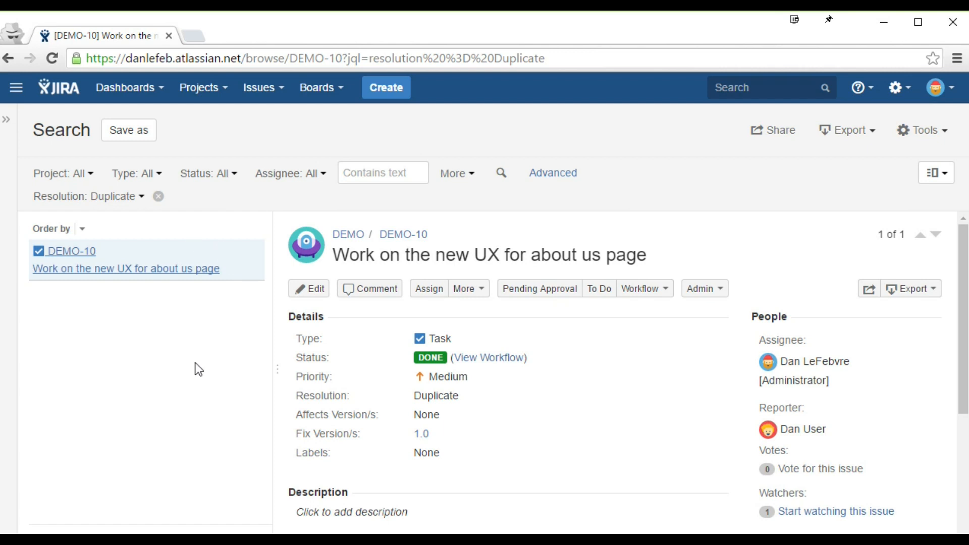
Step: Change the Resolution filter from Duplicate to Won't Do
click(88, 204)
click(104, 264)
click(94, 335)
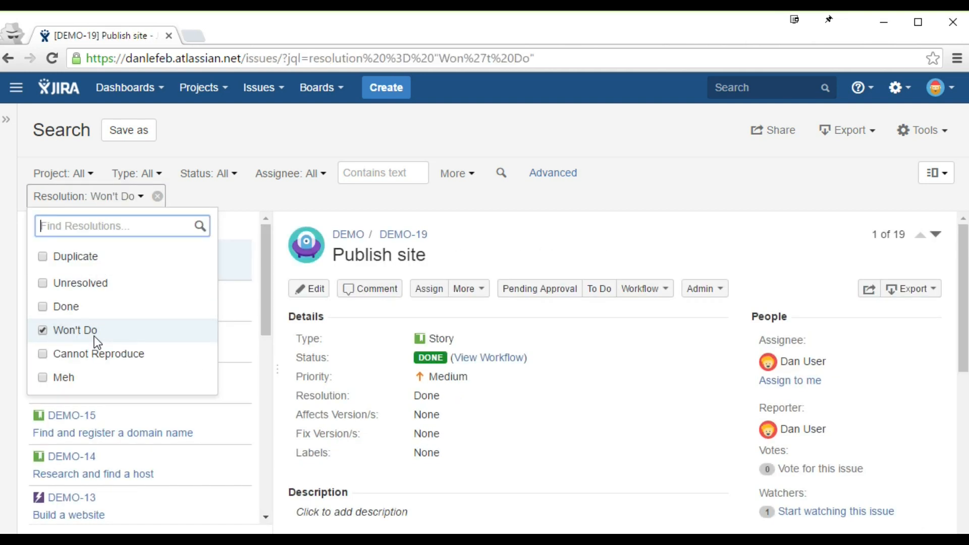
click(263, 206)
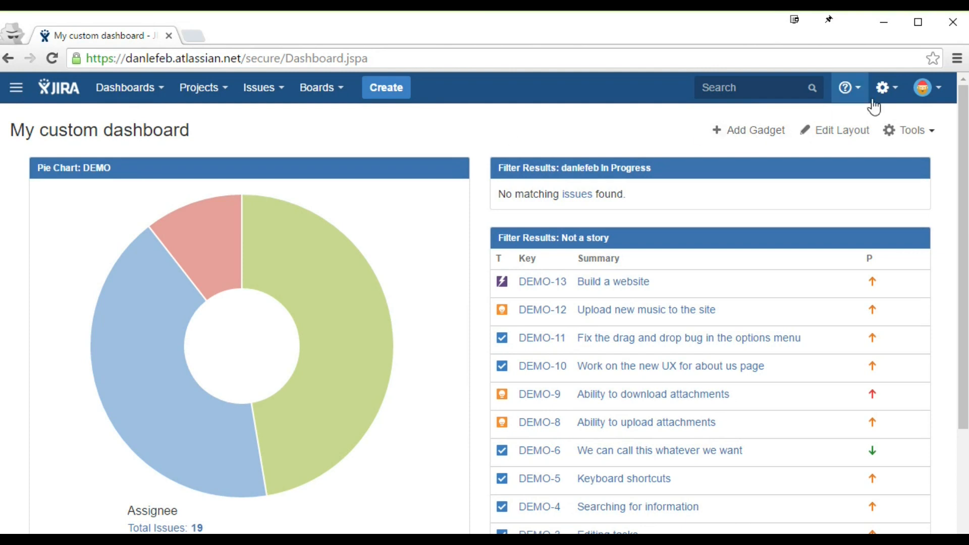
Step: Go to the Custom fields page in Jira's Issues administration
click(886, 92)
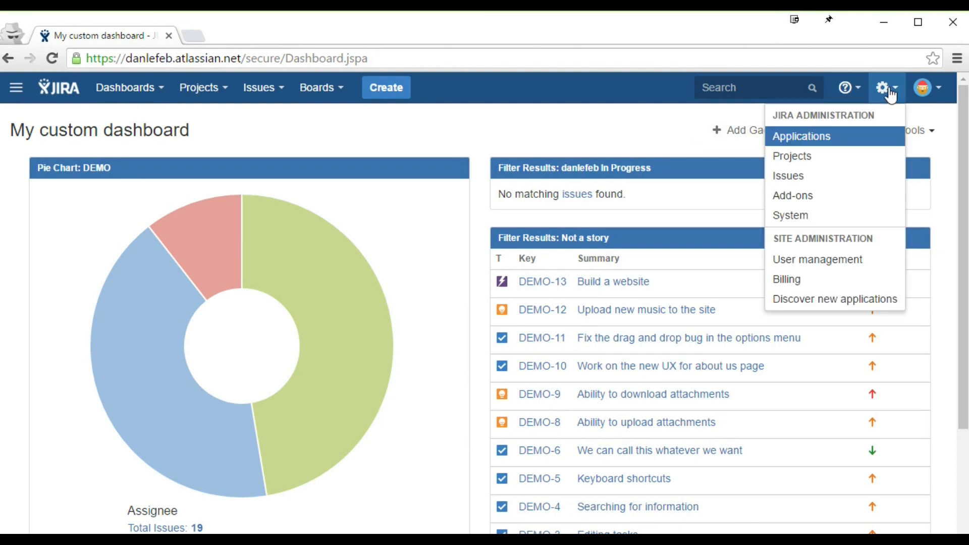
click(824, 176)
scroll(277, 259, down, 3)
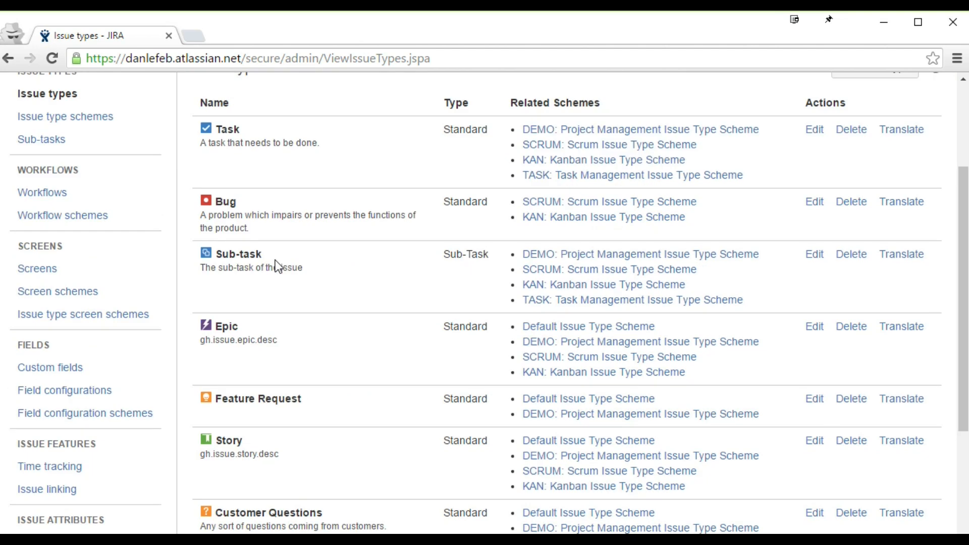
scroll(275, 260, down, 2)
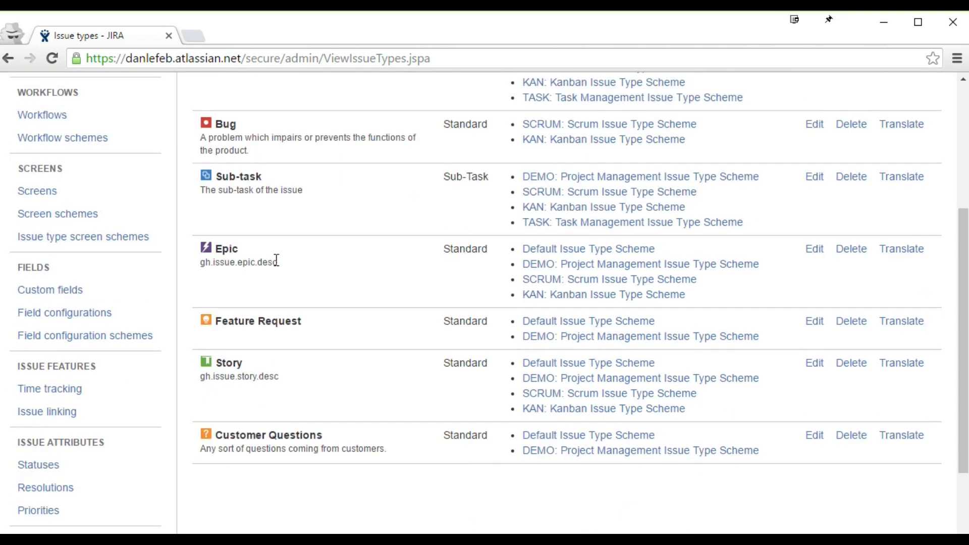
click(78, 297)
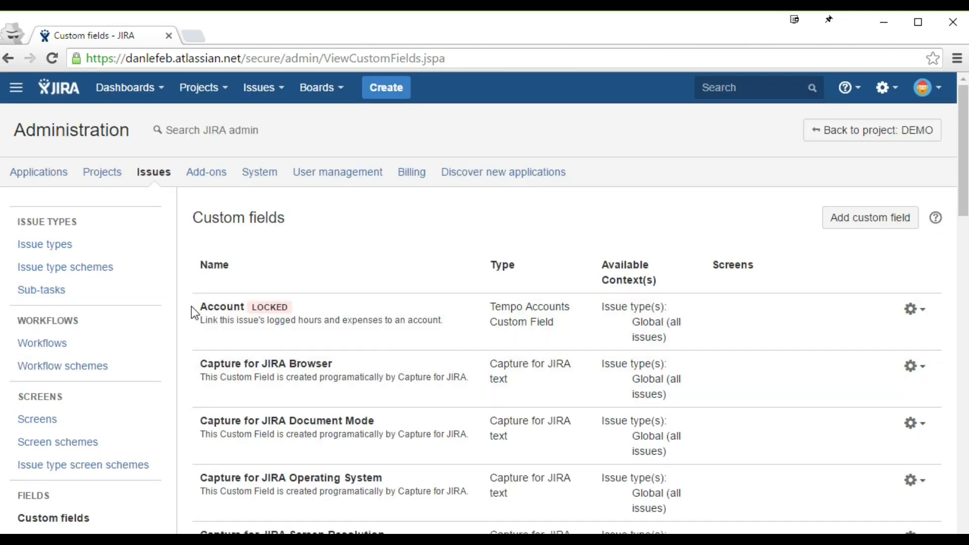
Step: Scroll through the list of existing custom fields
scroll(191, 307, down, 8)
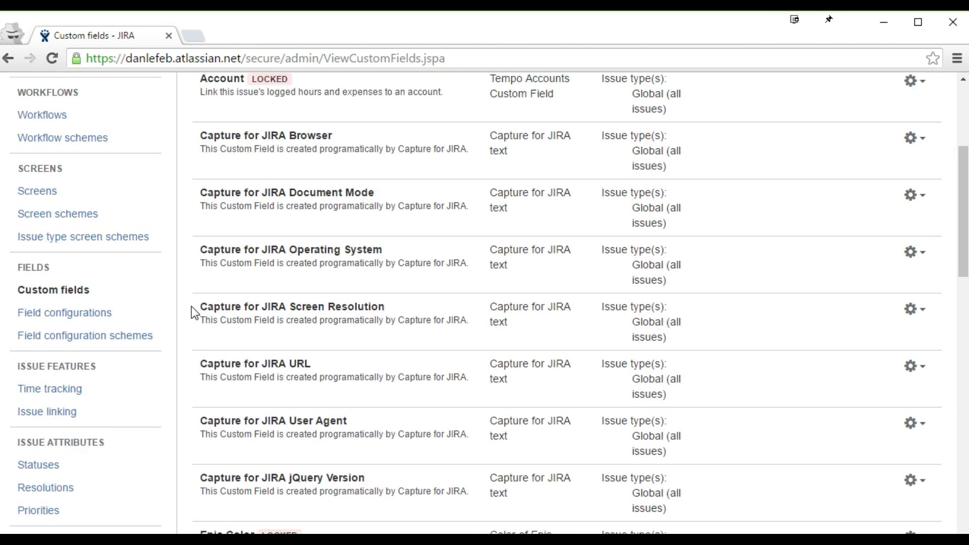
scroll(192, 308, down, 13)
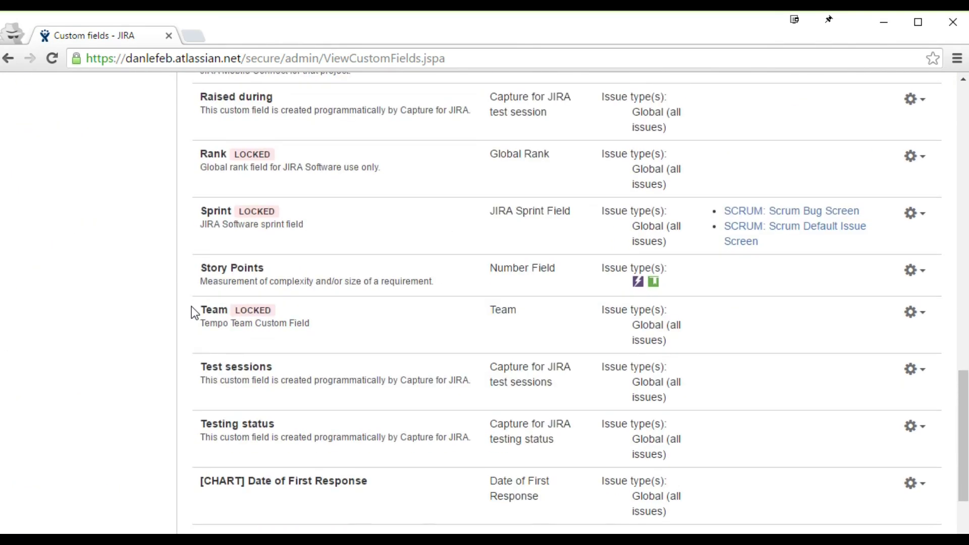
scroll(195, 313, down, 4)
scroll(194, 313, up, 12)
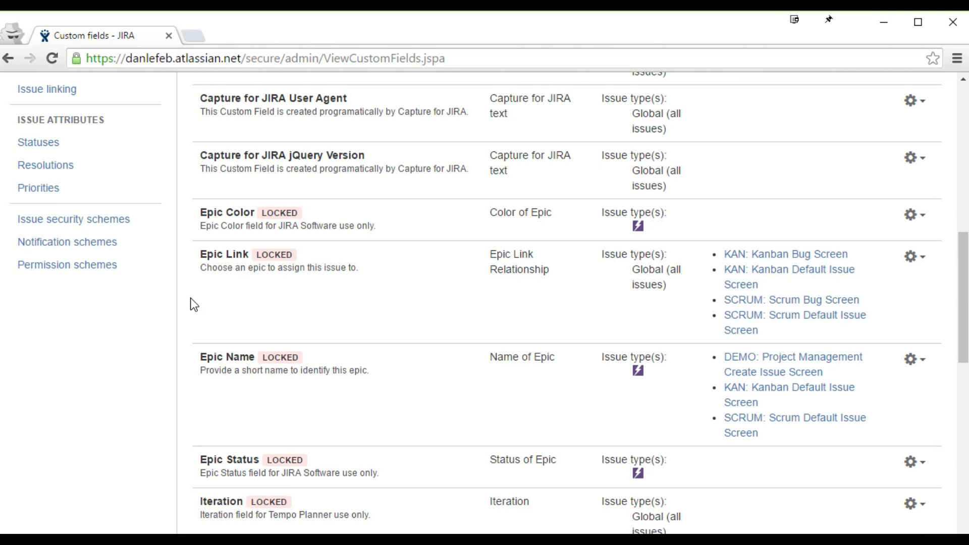
scroll(190, 299, down, 8)
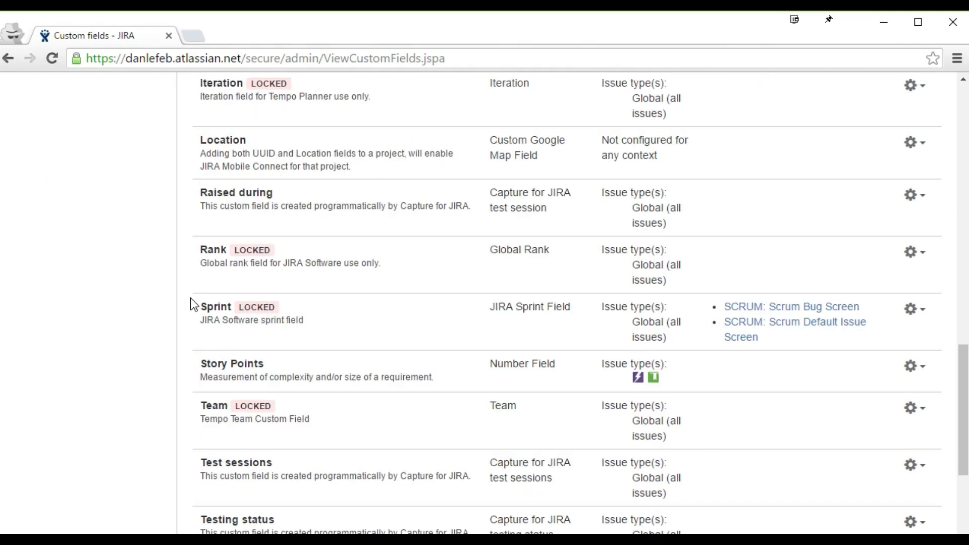
scroll(190, 301, down, 5)
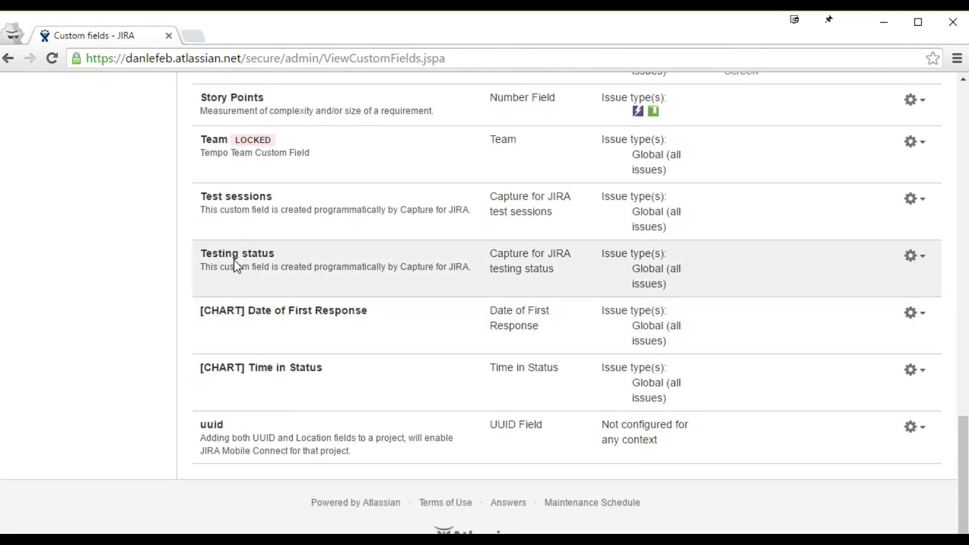
scroll(222, 286, up, 18)
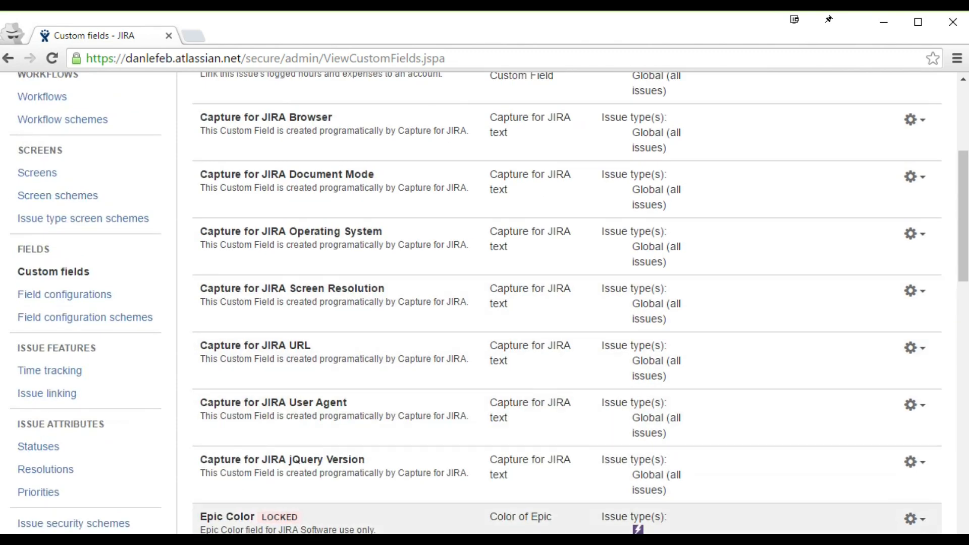
scroll(360, 293, up, 5)
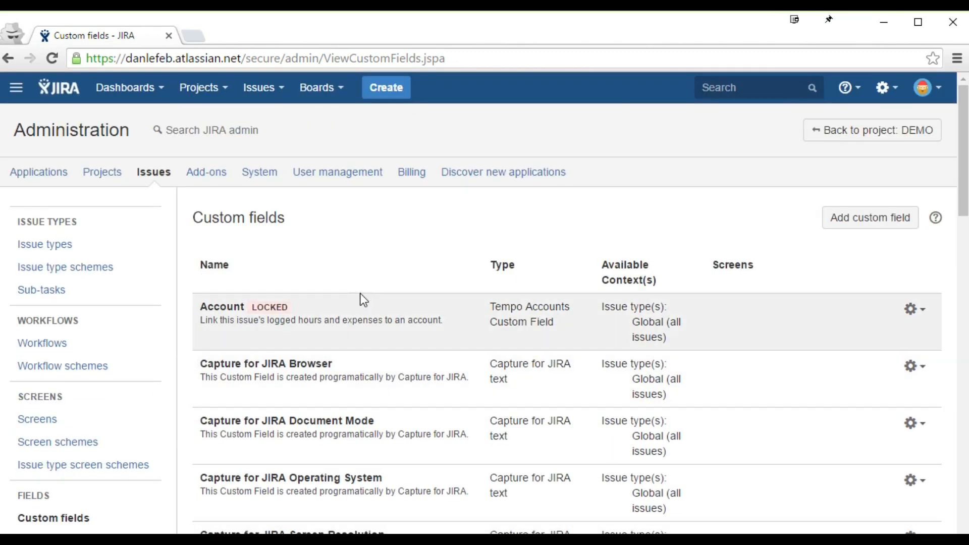
scroll(346, 274, down, 2)
scroll(350, 264, up, 2)
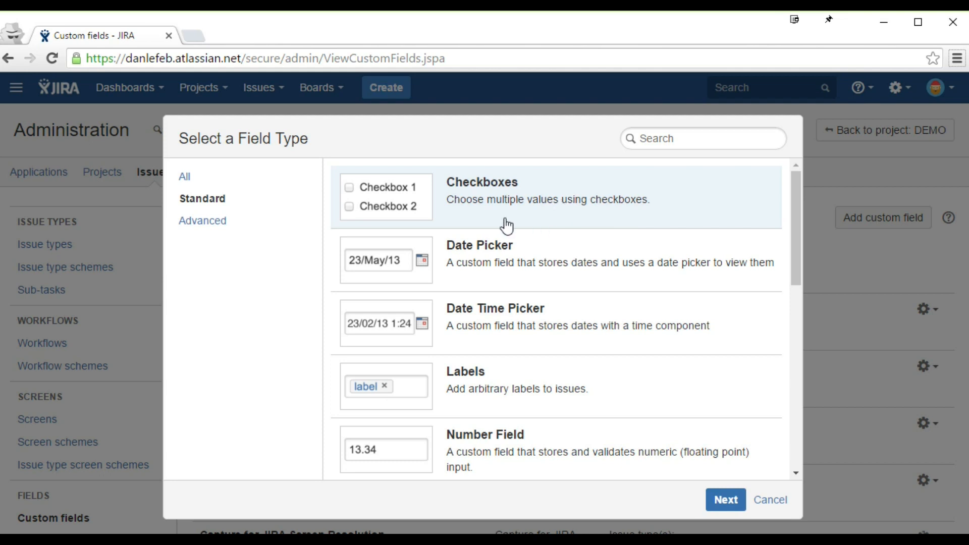
Step: Choose the Select List (single choice) field type and name it Operating System
drag(798, 216, 786, 359)
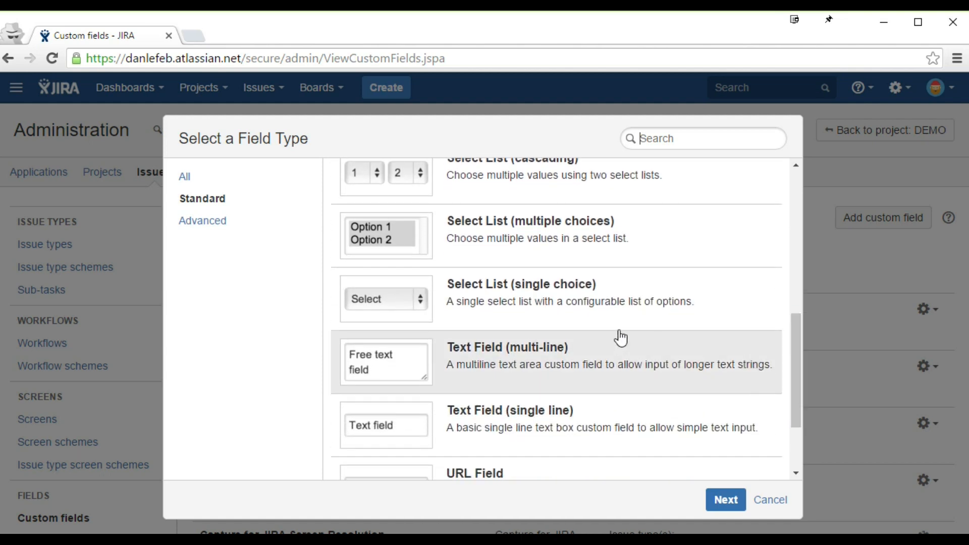
click(593, 290)
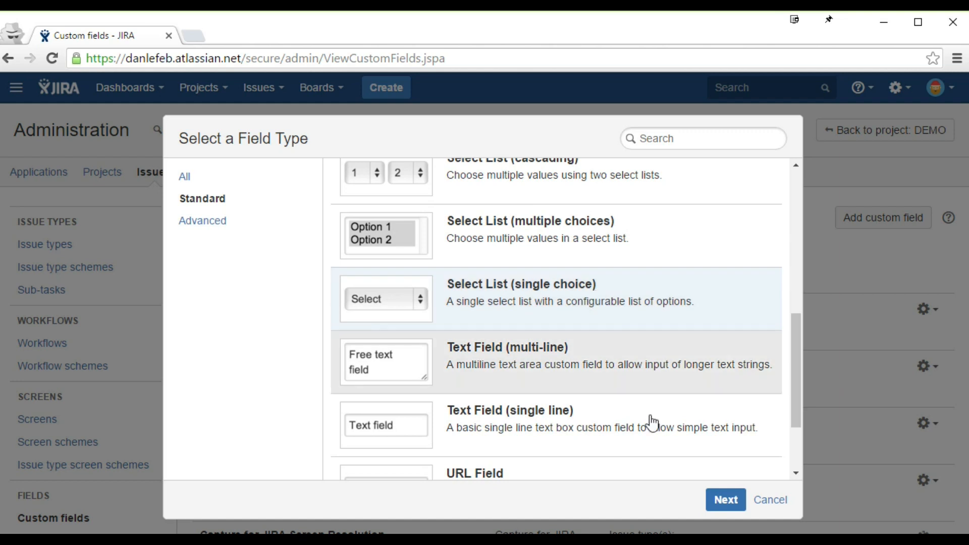
click(722, 502)
text(Opera)
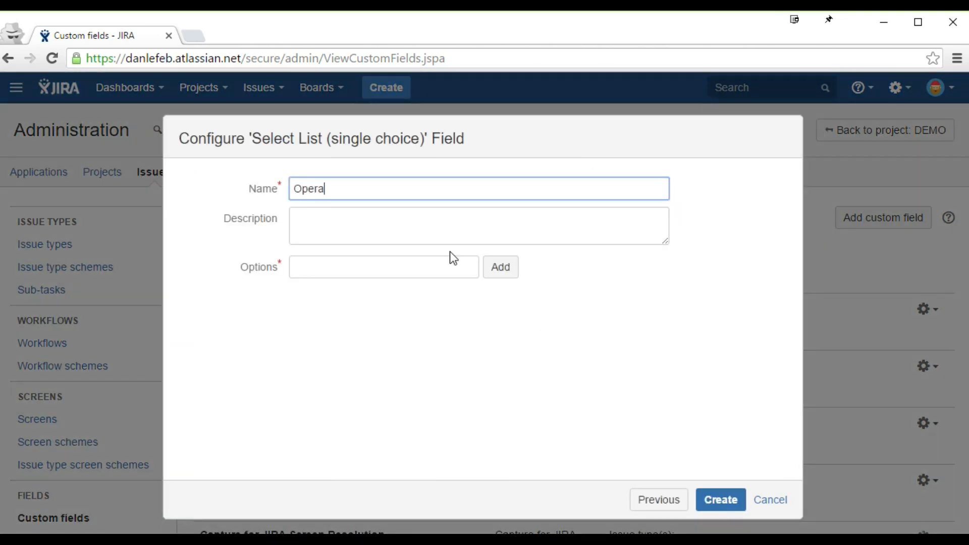
text(ting System)
Step: Add the options Windows, Mac and Linux and create the field
click(437, 267)
text(Windows)
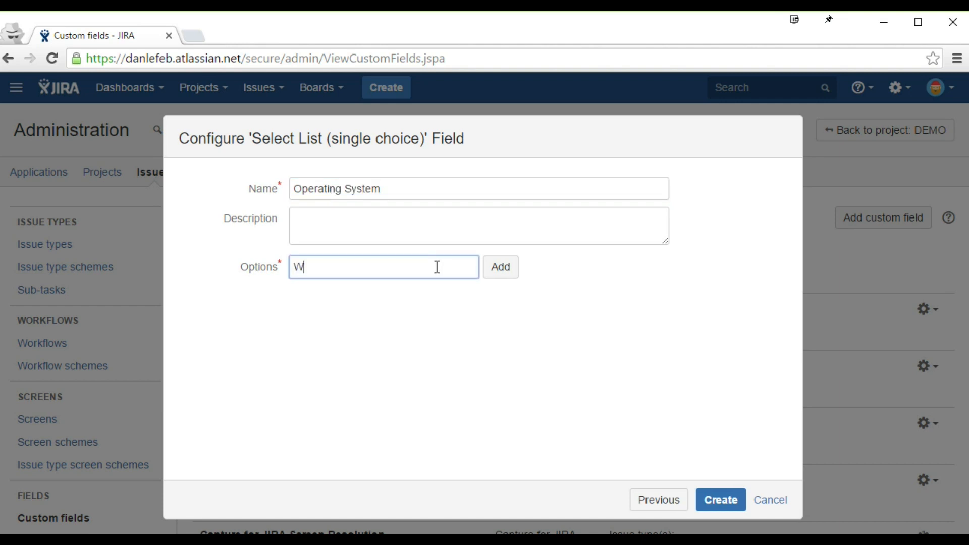
key(Return)
text(Mac)
key(Return)
text(Linux)
key(Return)
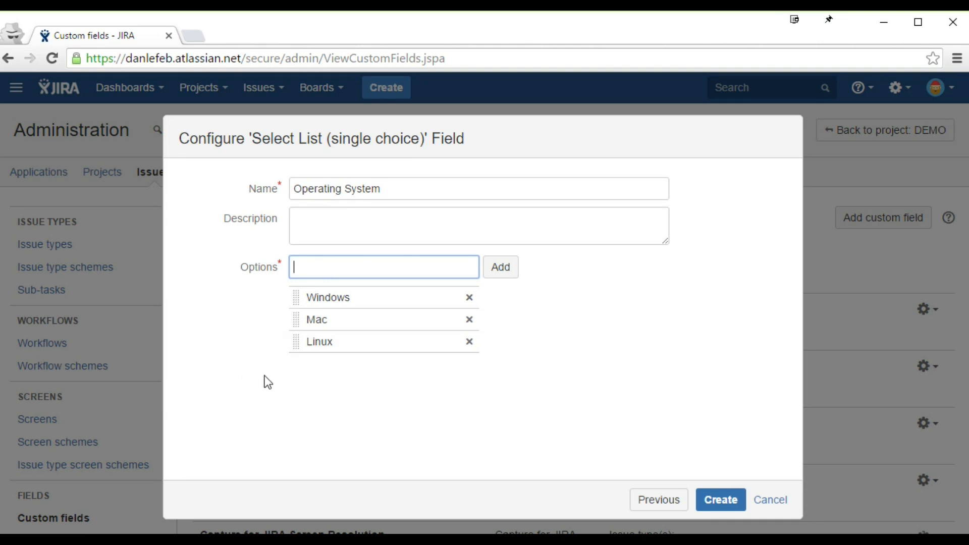
click(719, 502)
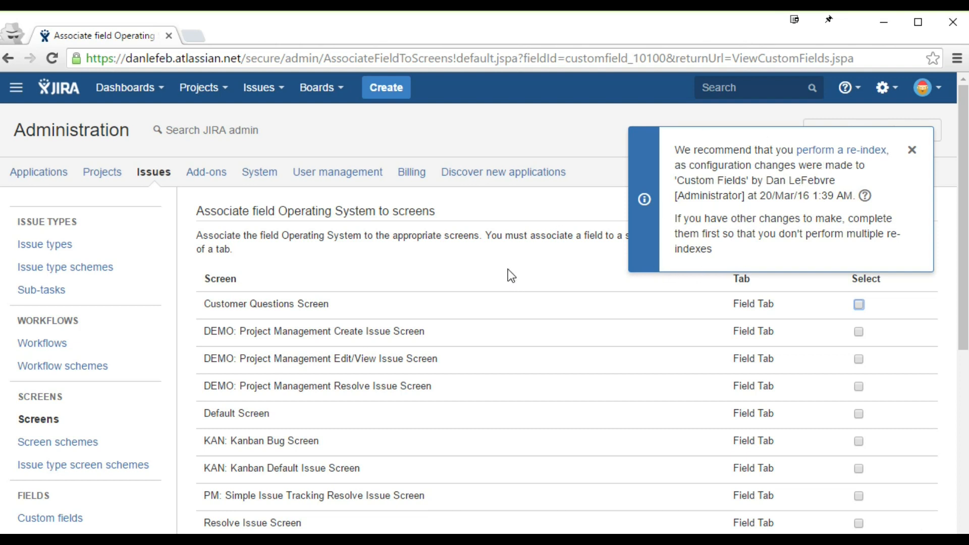
Step: Open re-indexing in a new tab, dismiss its notice, and save the field's screen associations
scroll(508, 269, down, 3)
middle_click(823, 151)
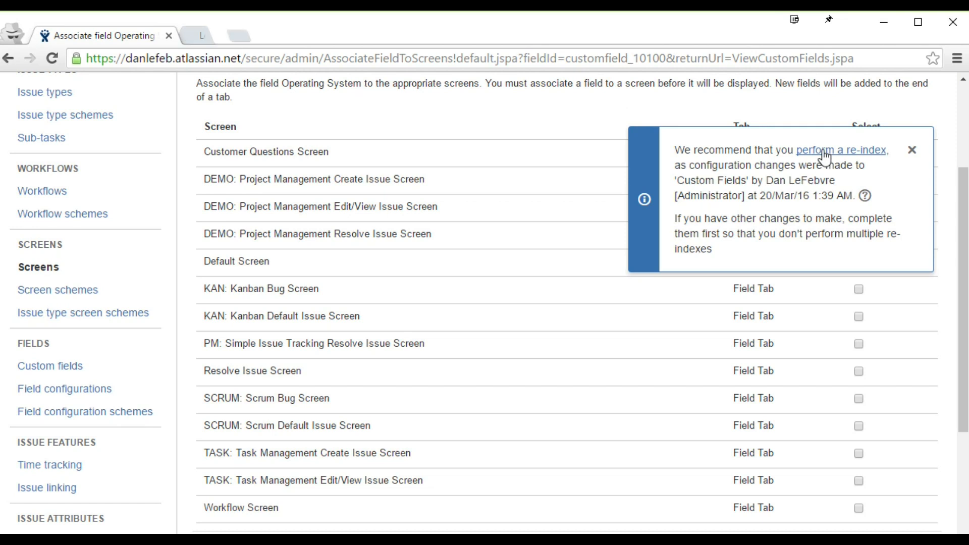
click(912, 150)
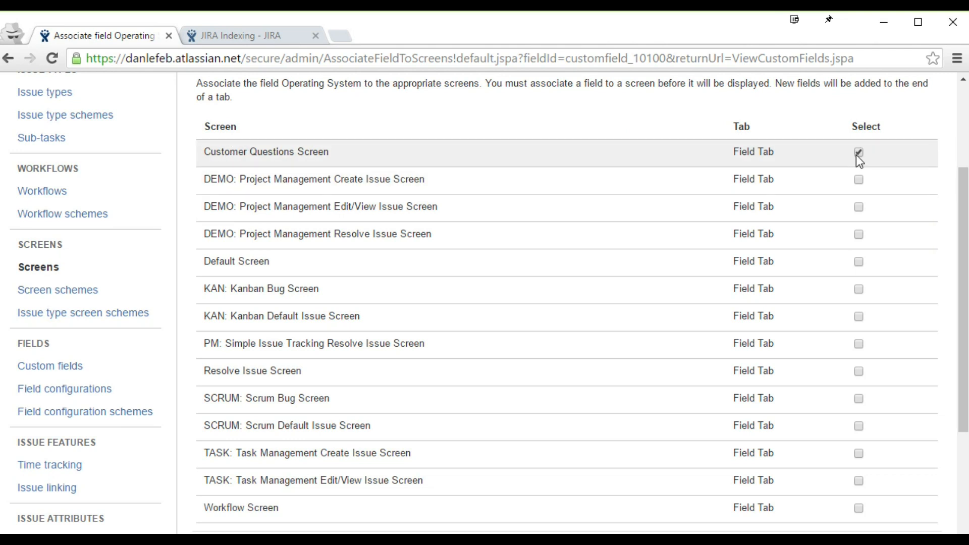
scroll(856, 156, down, 2)
click(306, 398)
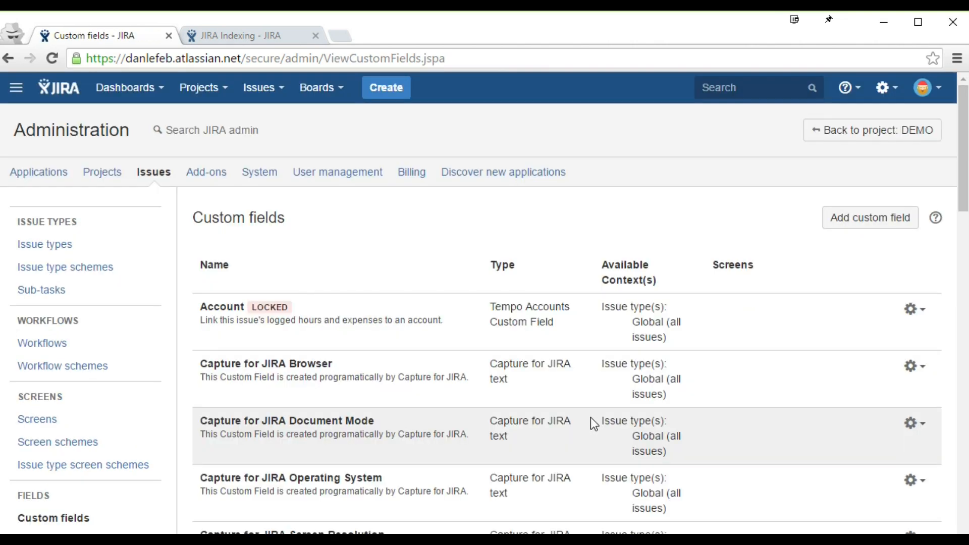
Step: On Customer Questions Screen, move Operating System to directly below Description
scroll(591, 417, down, 3)
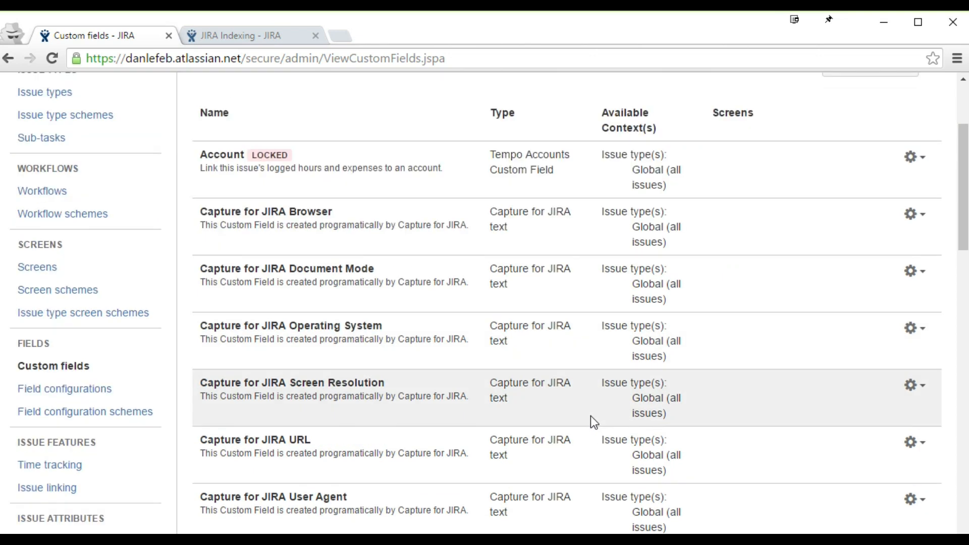
scroll(590, 407, down, 4)
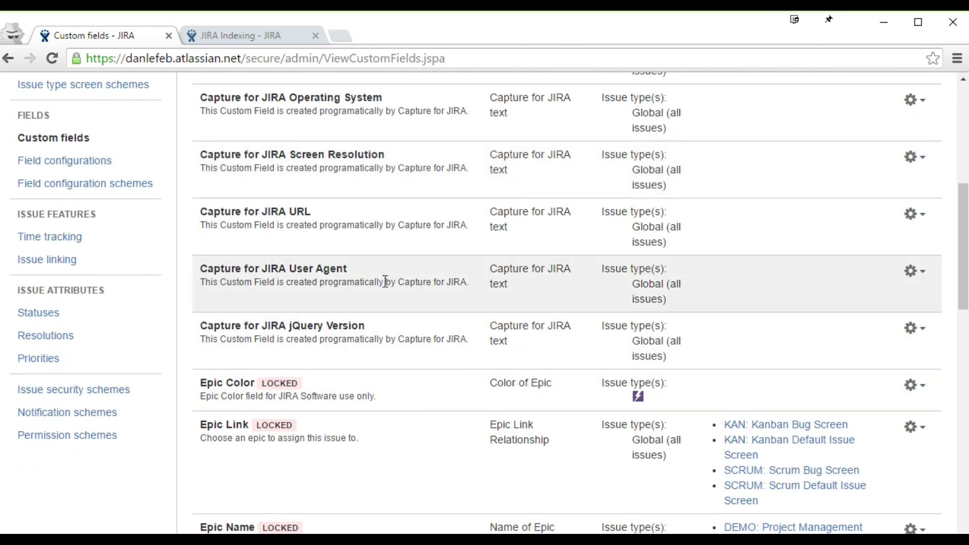
scroll(374, 281, up, 6)
click(54, 342)
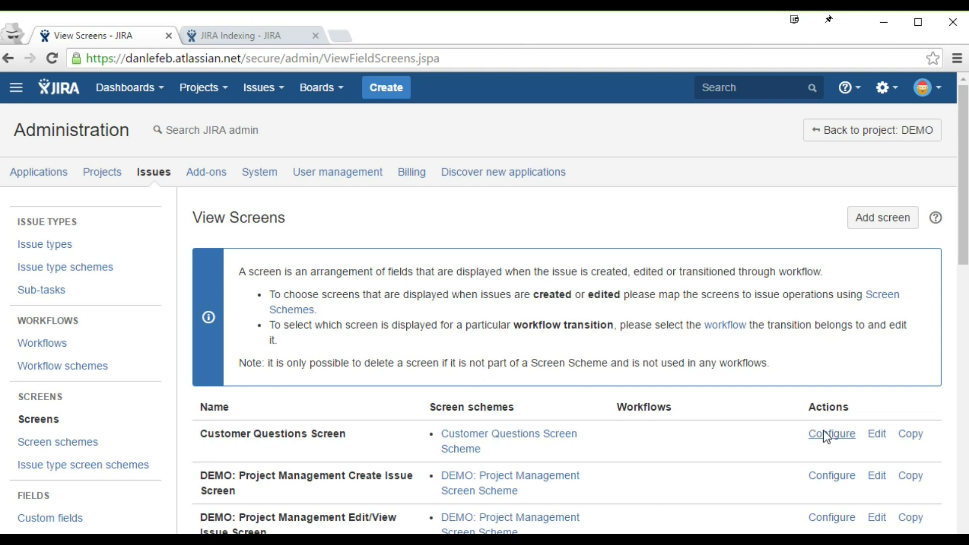
click(826, 435)
scroll(441, 287, down, 3)
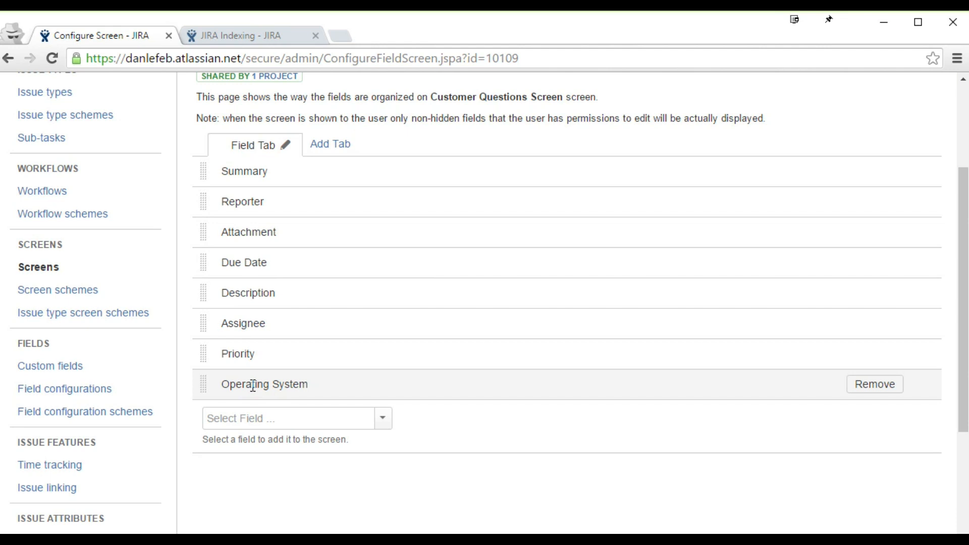
drag(201, 383, 203, 310)
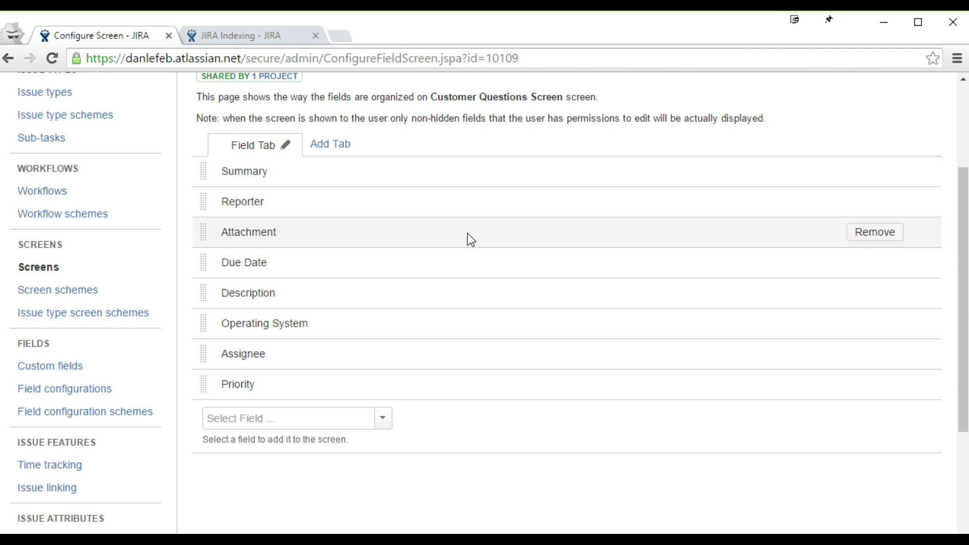
scroll(444, 279, up, 3)
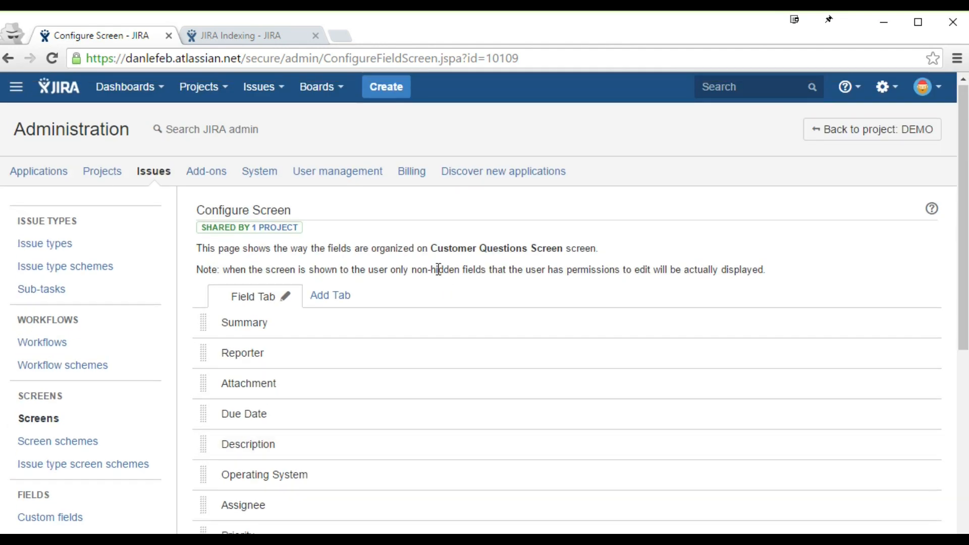
click(398, 87)
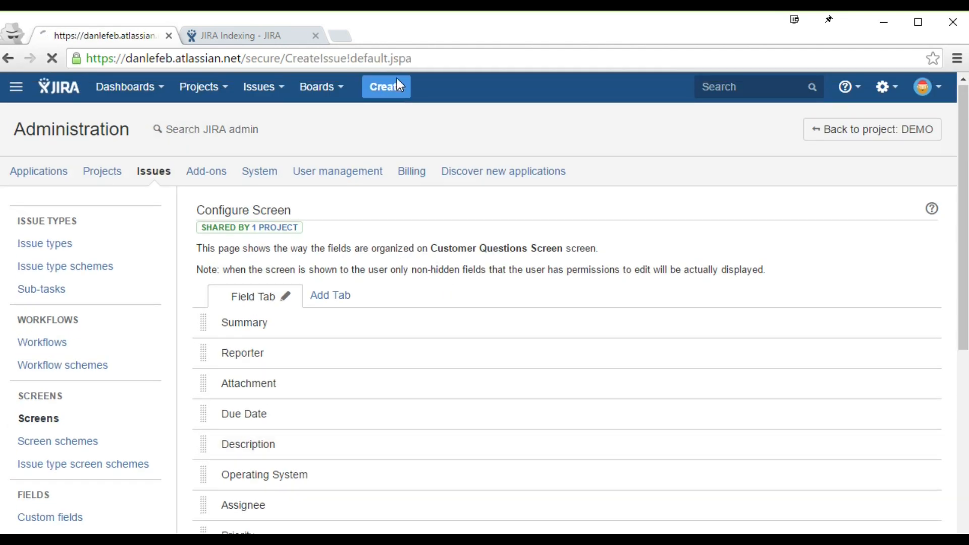
Step: Try Windows, Mac, Linux and None for Operating System, then cancel the Customer Questions issue
click(329, 278)
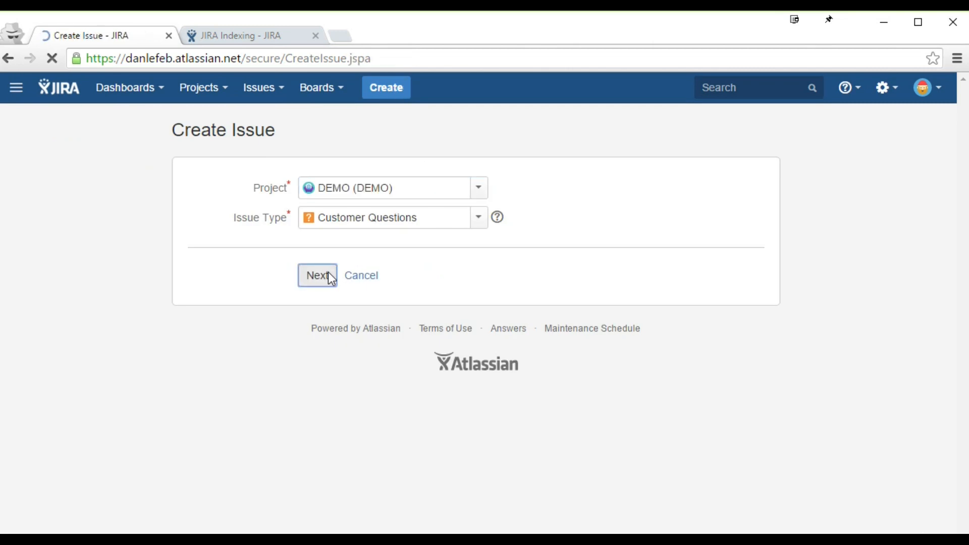
scroll(330, 273, down, 5)
click(331, 334)
click(337, 366)
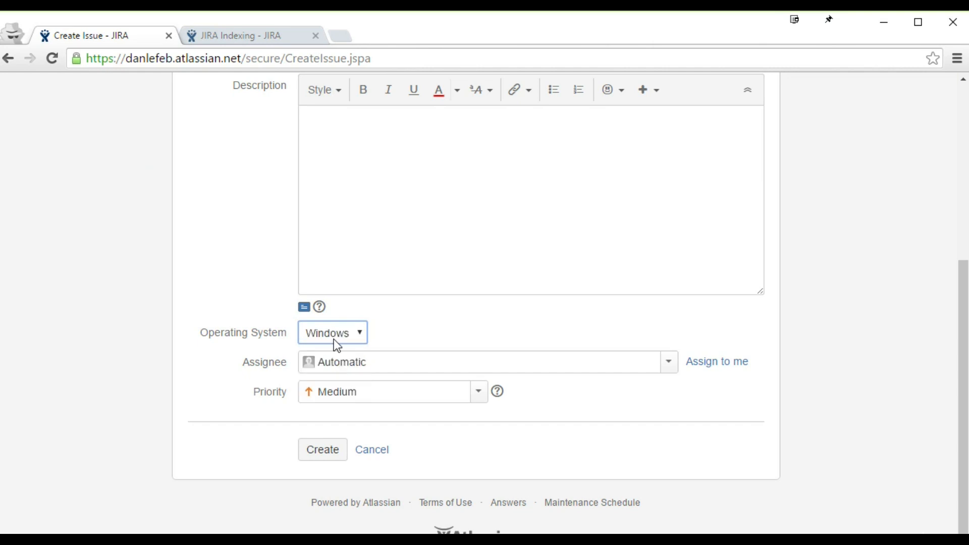
click(335, 335)
click(325, 380)
click(332, 334)
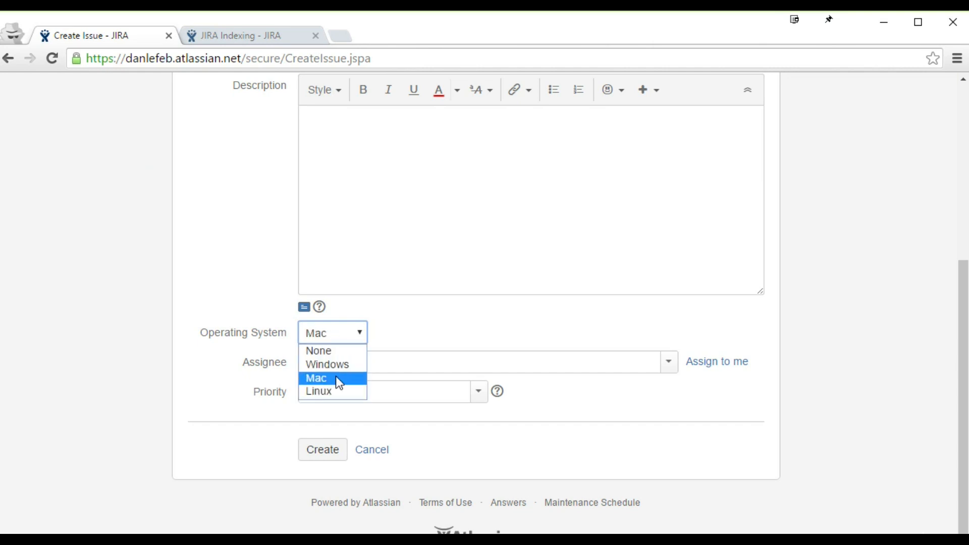
click(337, 391)
click(342, 335)
click(339, 349)
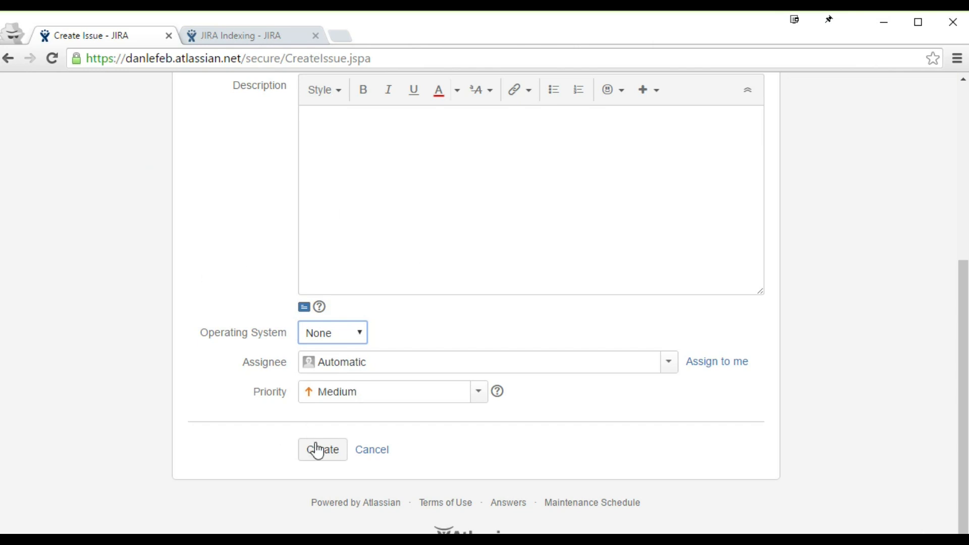
click(382, 451)
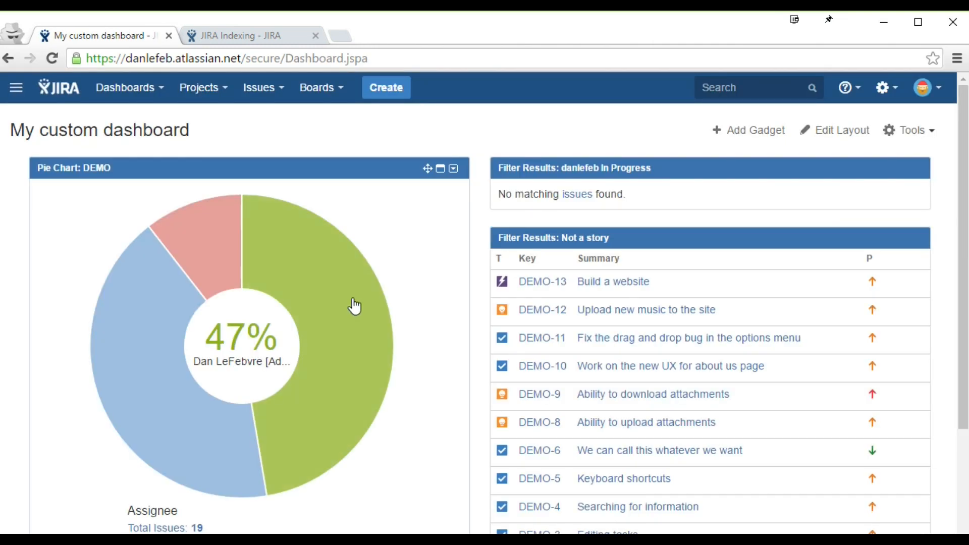
Step: Dismiss the notice on the JIRA Indexing page and start a Background re-index
click(206, 42)
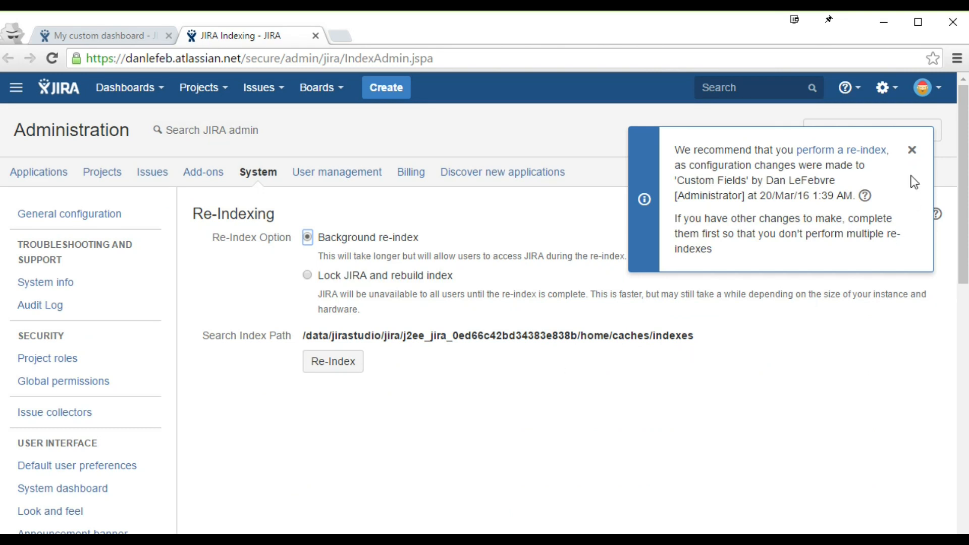
click(912, 151)
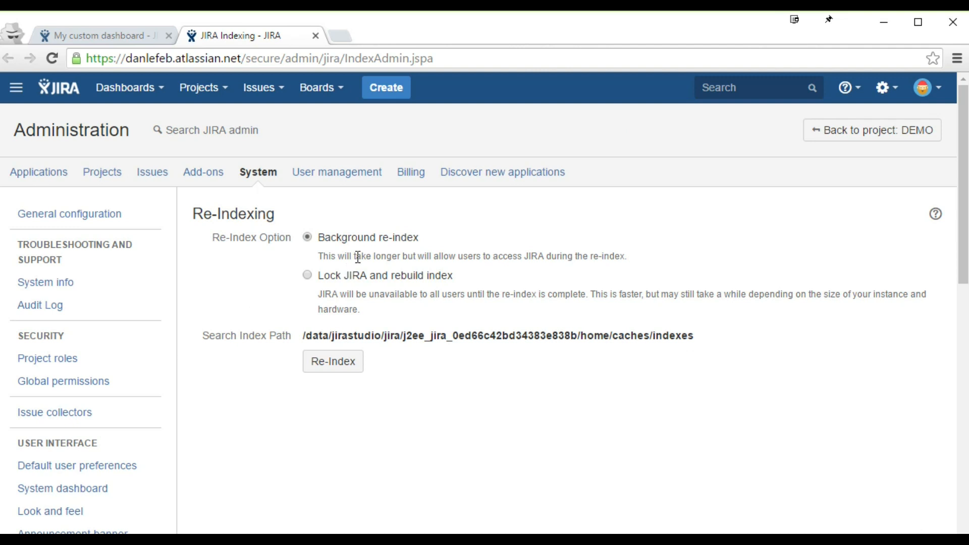
drag(318, 237, 395, 238)
click(395, 237)
click(333, 361)
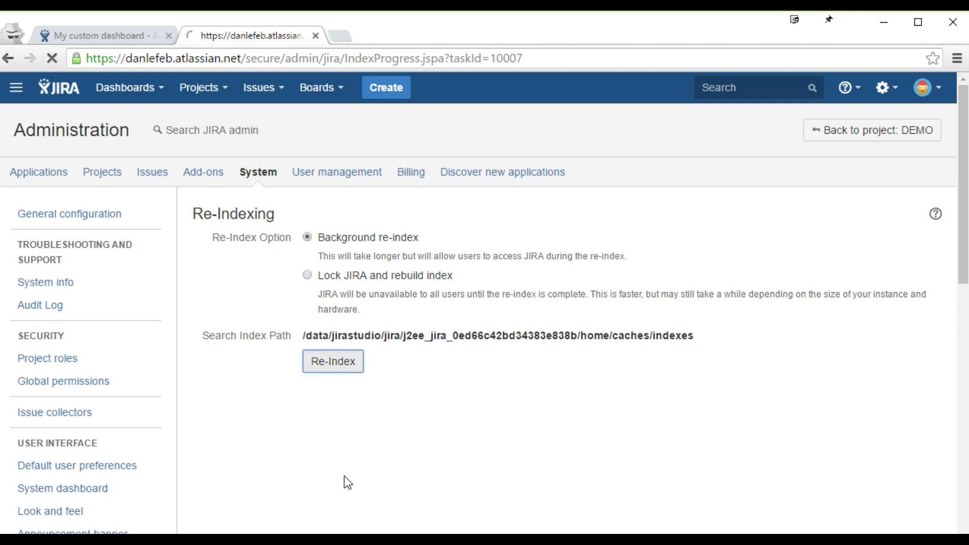
Step: Check the dashboard during indexing, acknowledge the completed re-index, and close its tab
click(115, 36)
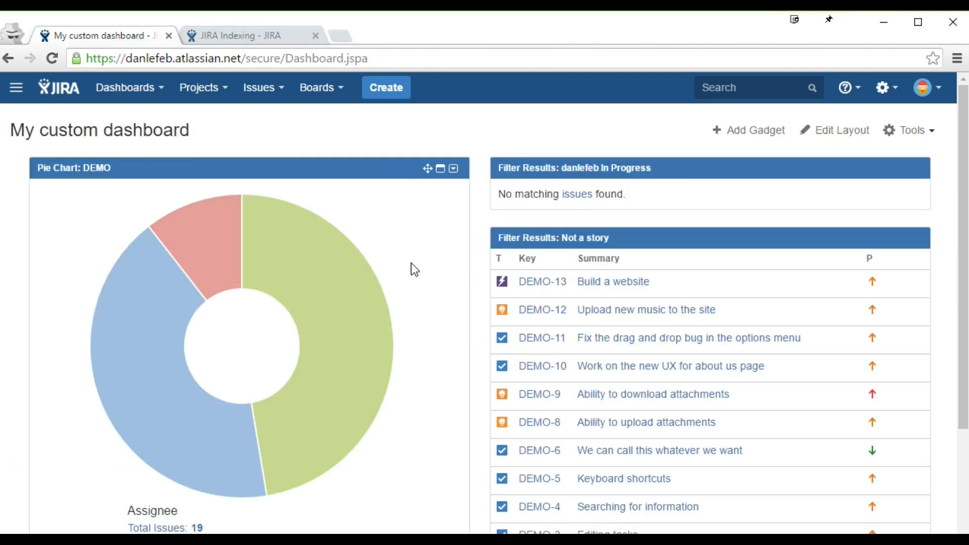
click(258, 30)
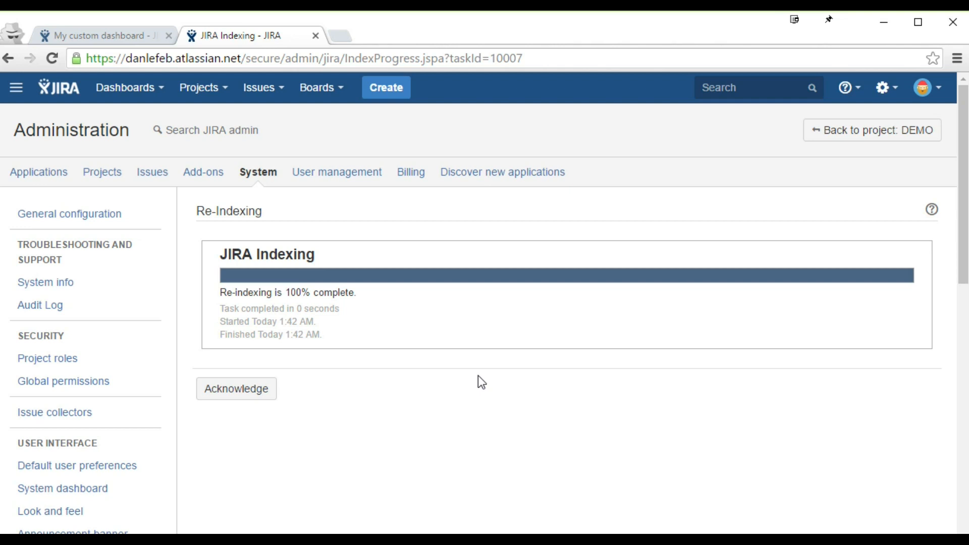
click(265, 393)
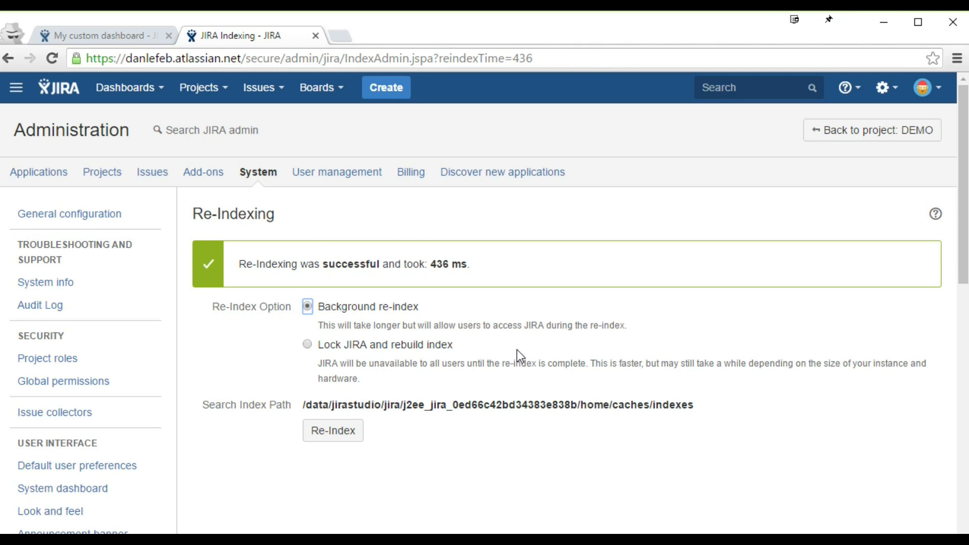
key(ctrl+w)
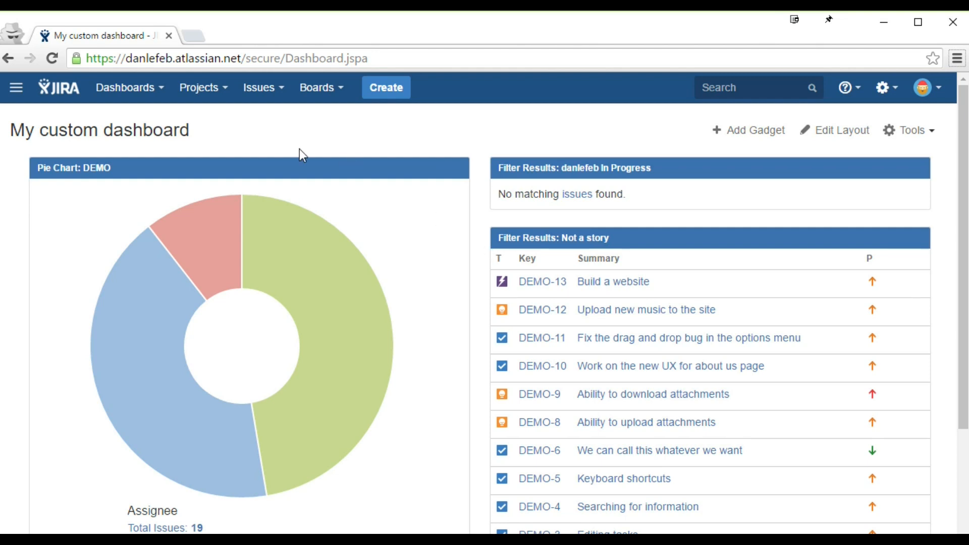
Step: Open the DEMO (DEMO) project from the Projects menu
click(217, 89)
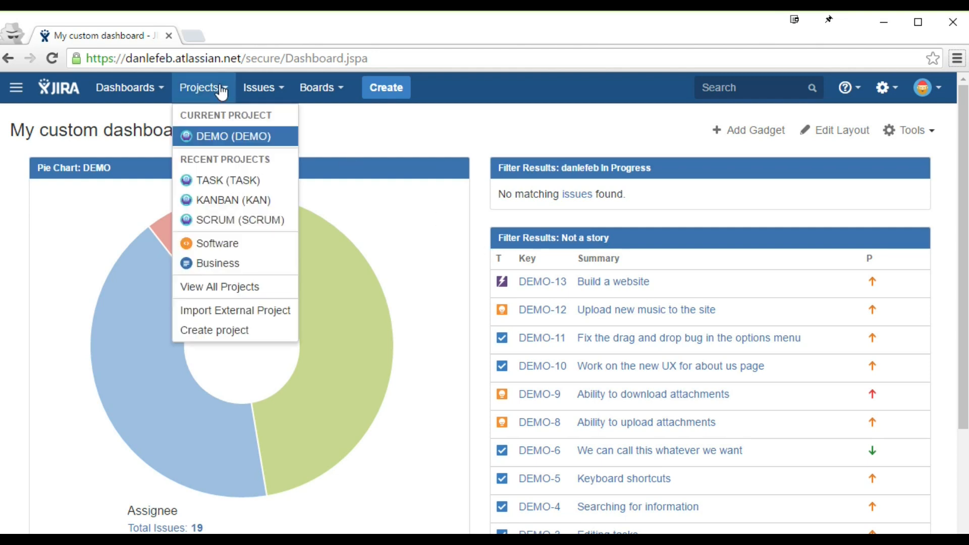
click(218, 141)
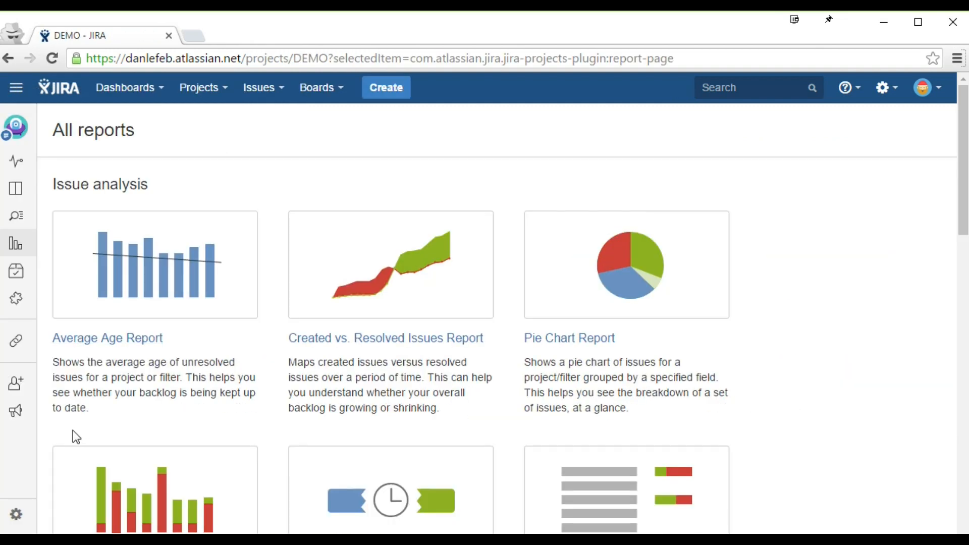
Step: Open DEMO's project settings and display its Permissions page
click(15, 514)
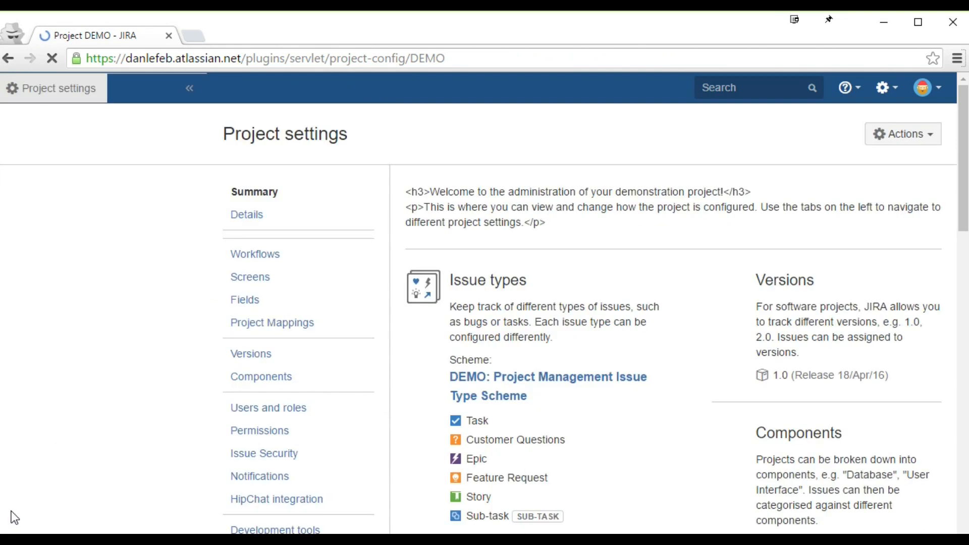
scroll(238, 465, down, 6)
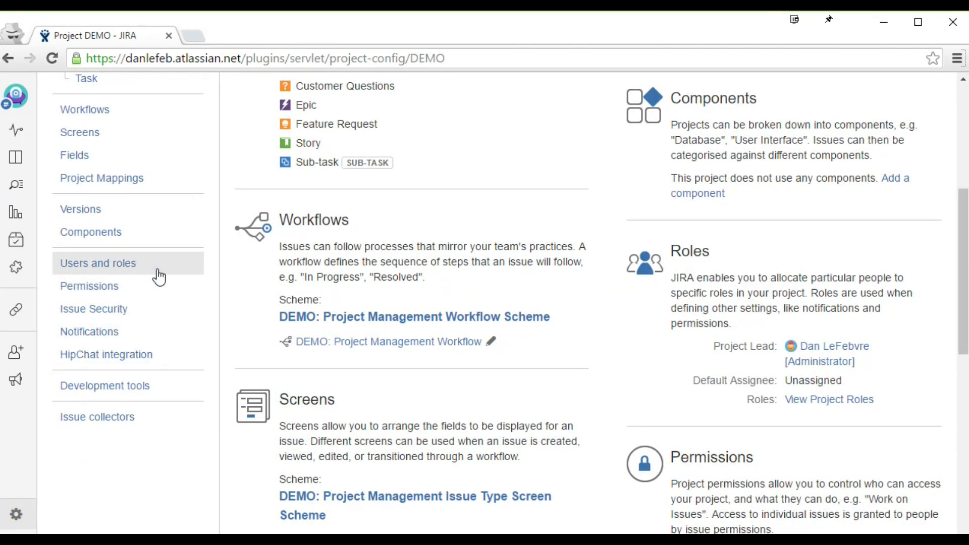
click(71, 296)
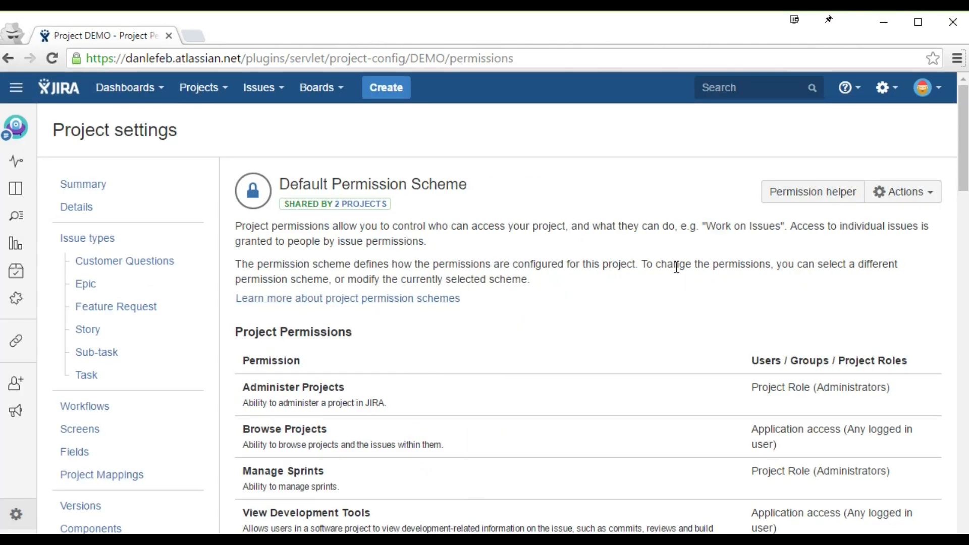
scroll(676, 265, down, 3)
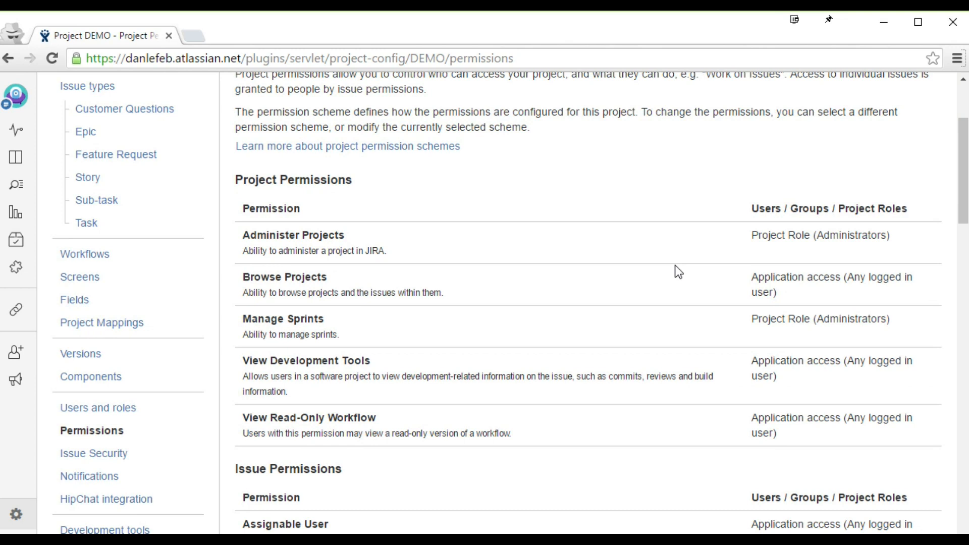
scroll(675, 266, up, 2)
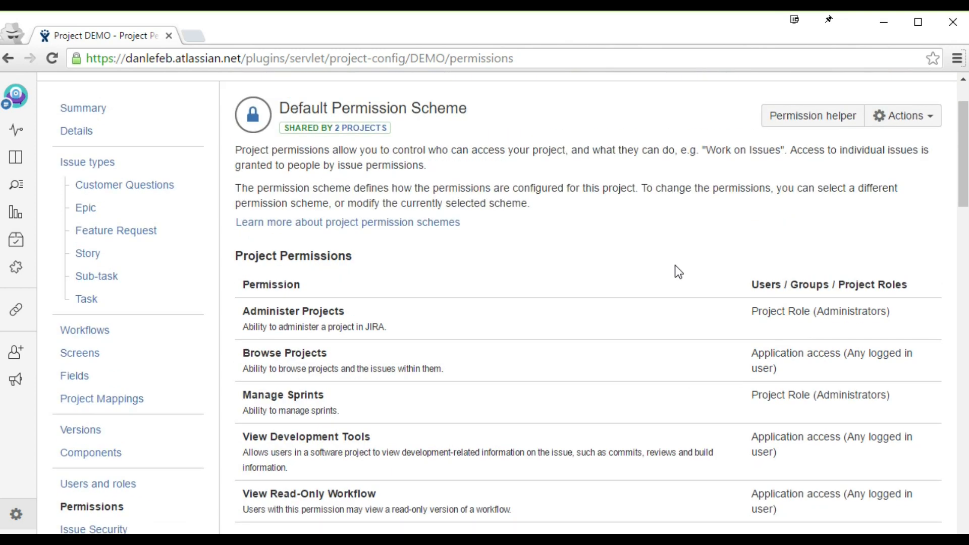
scroll(674, 271, down, 2)
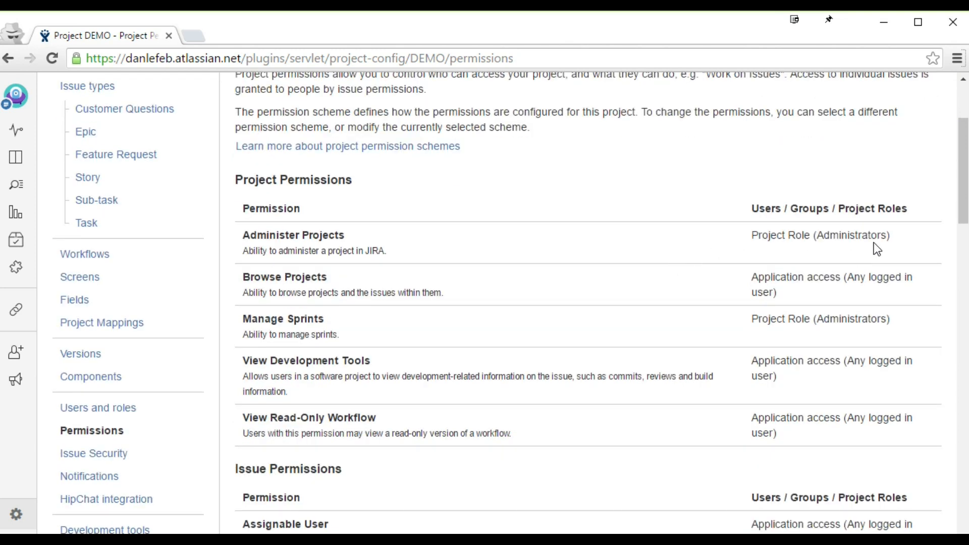
Step: Highlight Administer Projects held by Administrators, and open Users and roles in a new tab
drag(881, 235, 814, 237)
drag(242, 235, 353, 237)
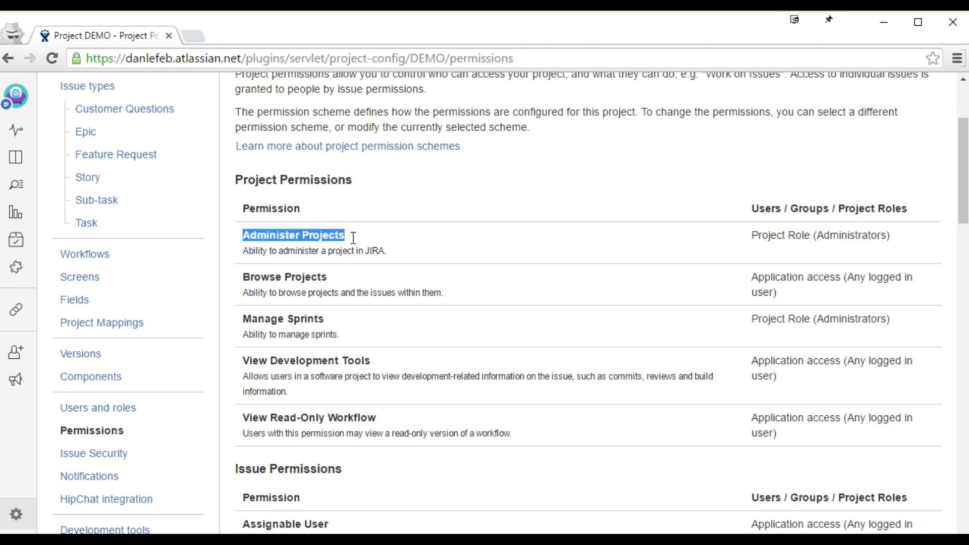
click(359, 236)
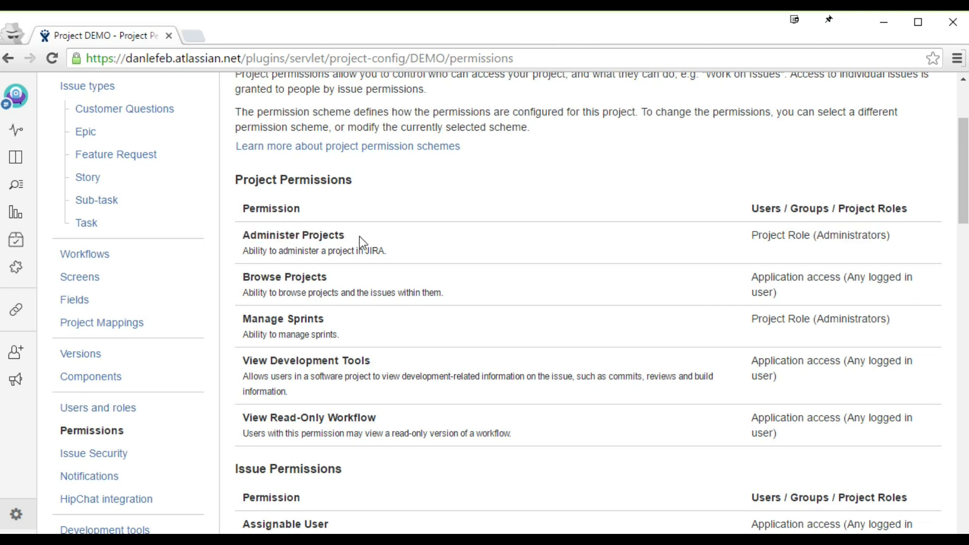
scroll(147, 151, up, 3)
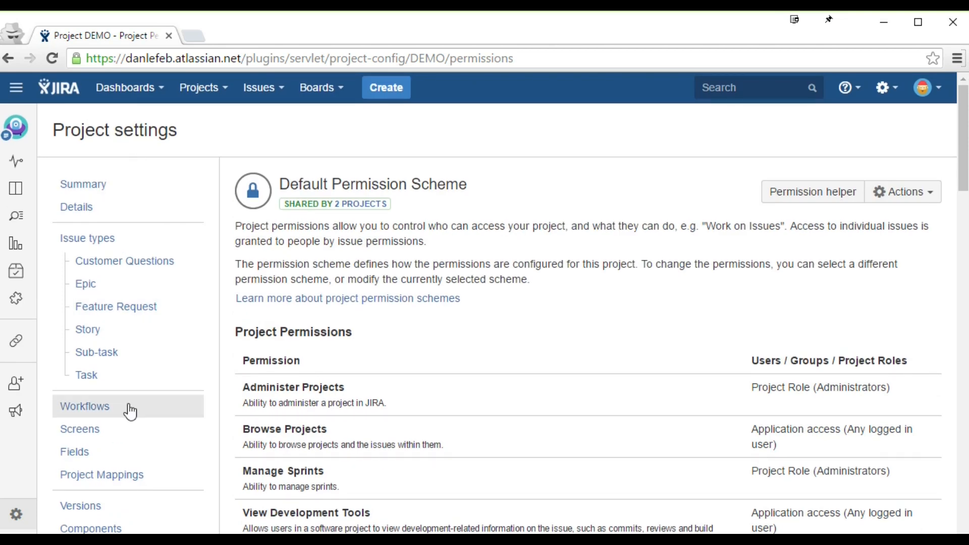
scroll(119, 473, down, 3)
scroll(119, 473, down, 2)
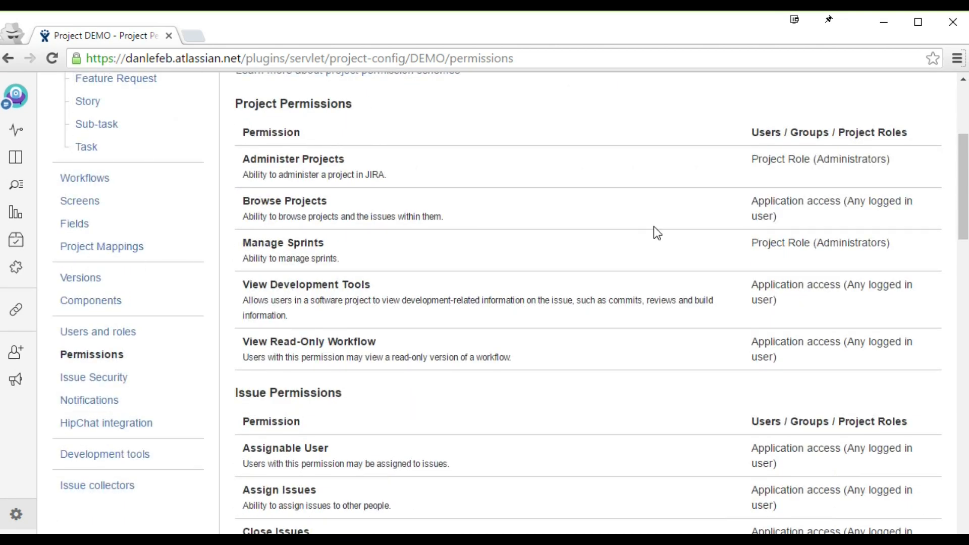
middle_click(112, 342)
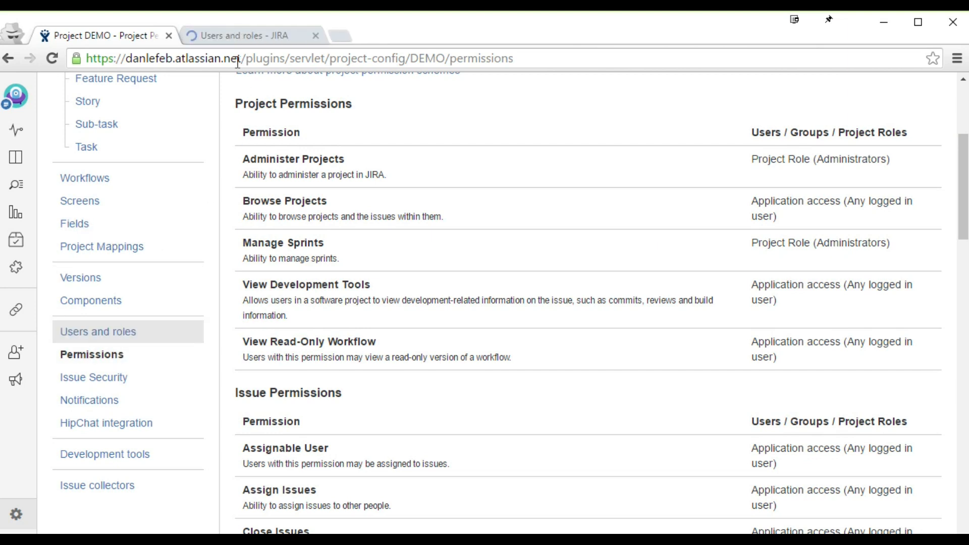
Step: Search for the user, add them to DEMO's Administrators role, then return to Permissions
click(239, 41)
scroll(614, 291, down, 1)
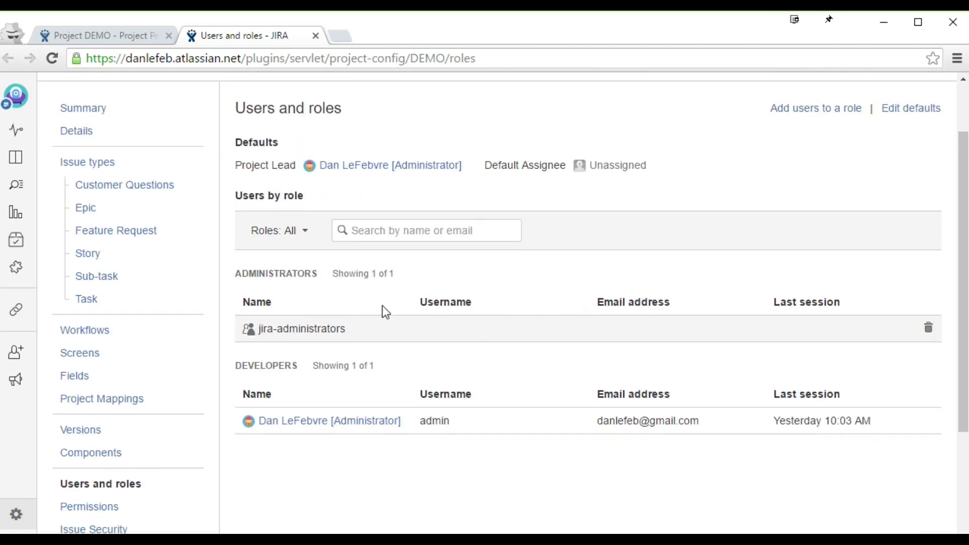
drag(236, 273, 322, 273)
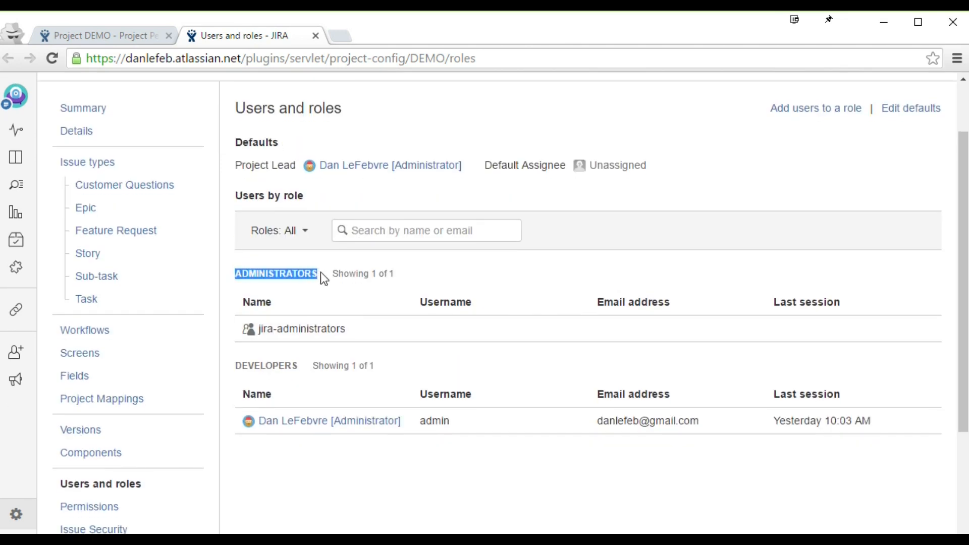
click(788, 121)
text(dan)
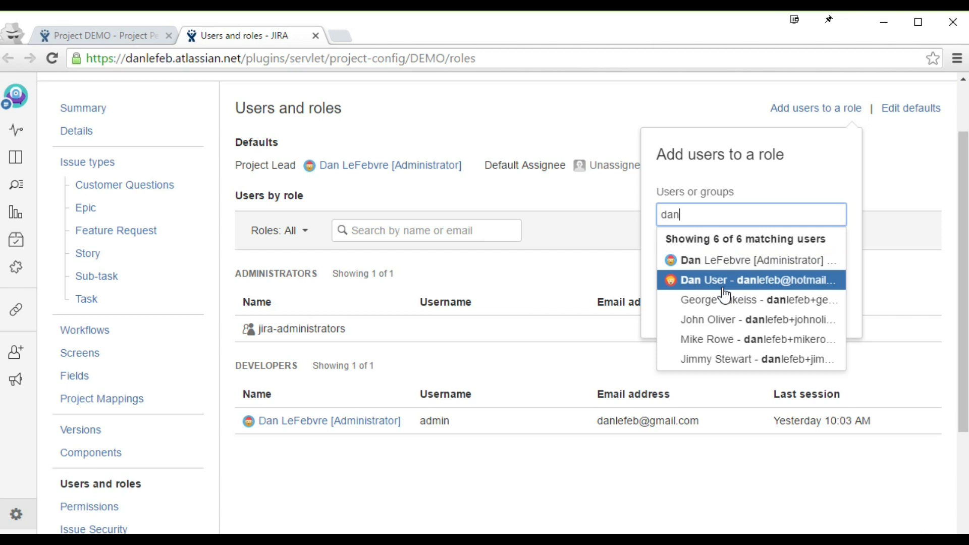
click(727, 320)
click(665, 341)
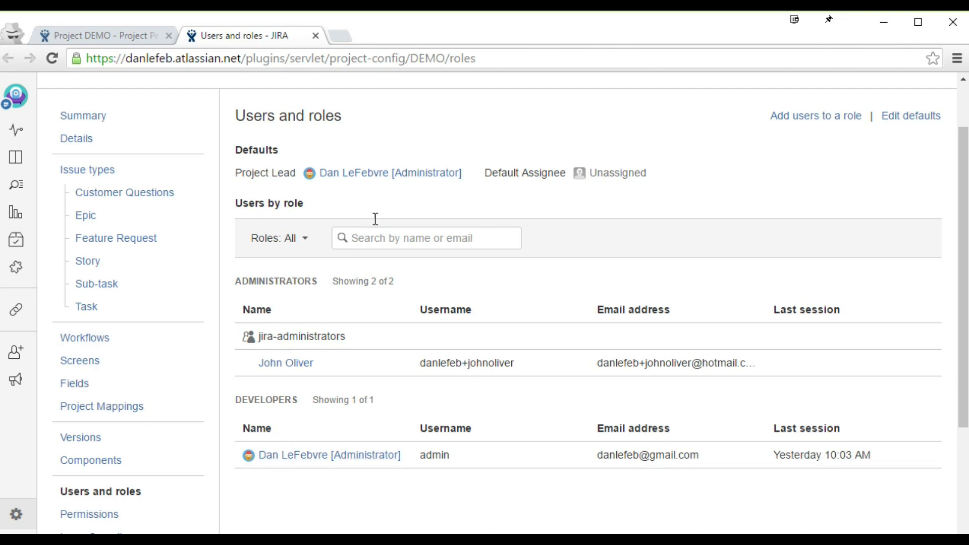
click(119, 35)
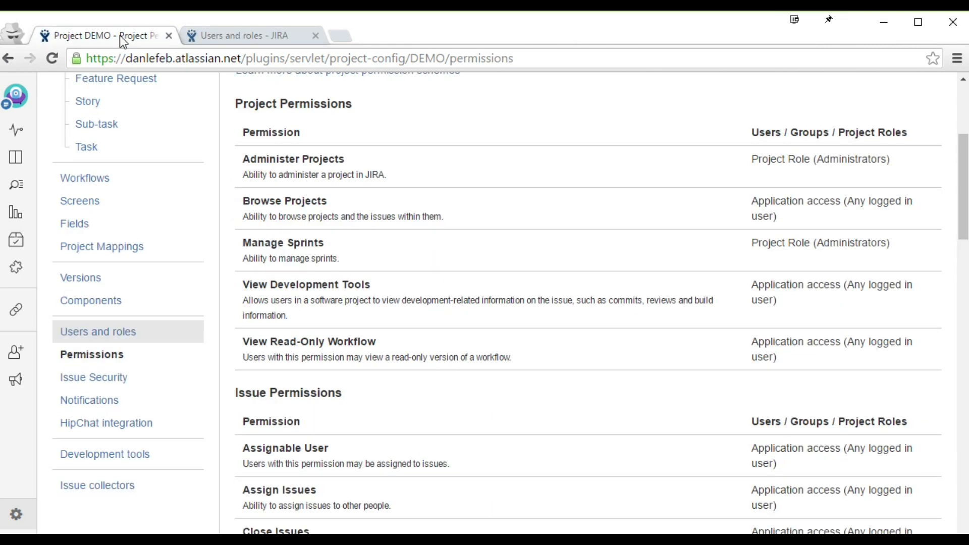
Step: Review the Administer Projects, Manage Sprints and View Development Tools permissions and their grantees
drag(244, 158, 891, 162)
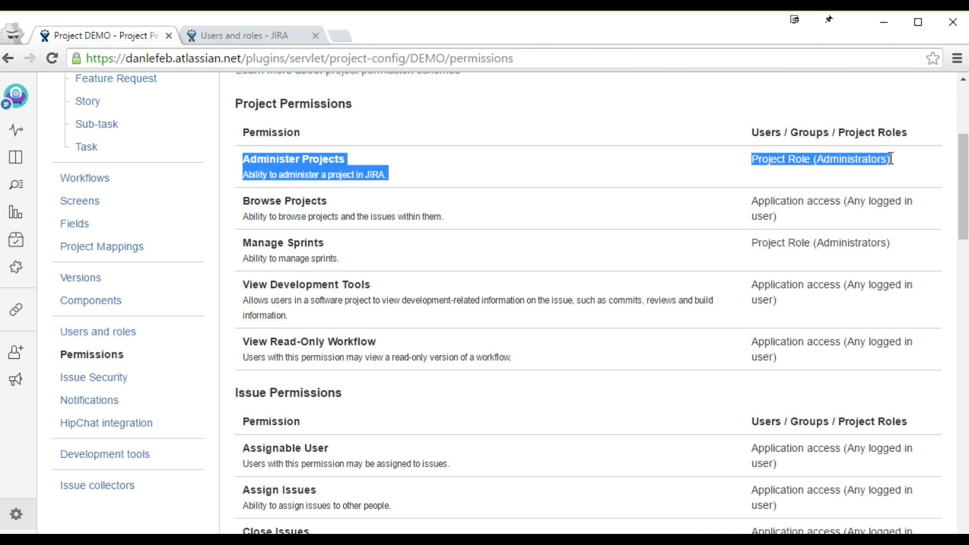
scroll(442, 114, down, 2)
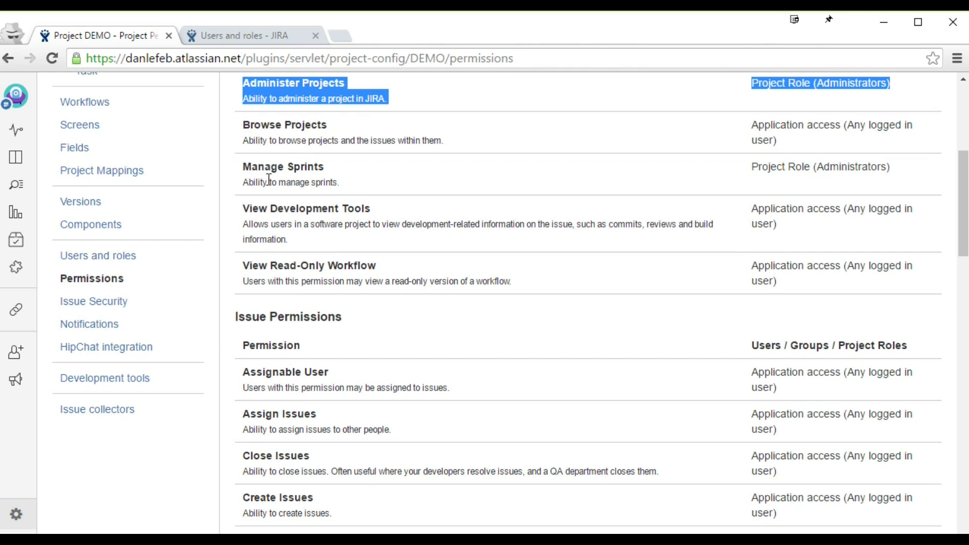
drag(279, 182, 357, 183)
drag(243, 223, 319, 248)
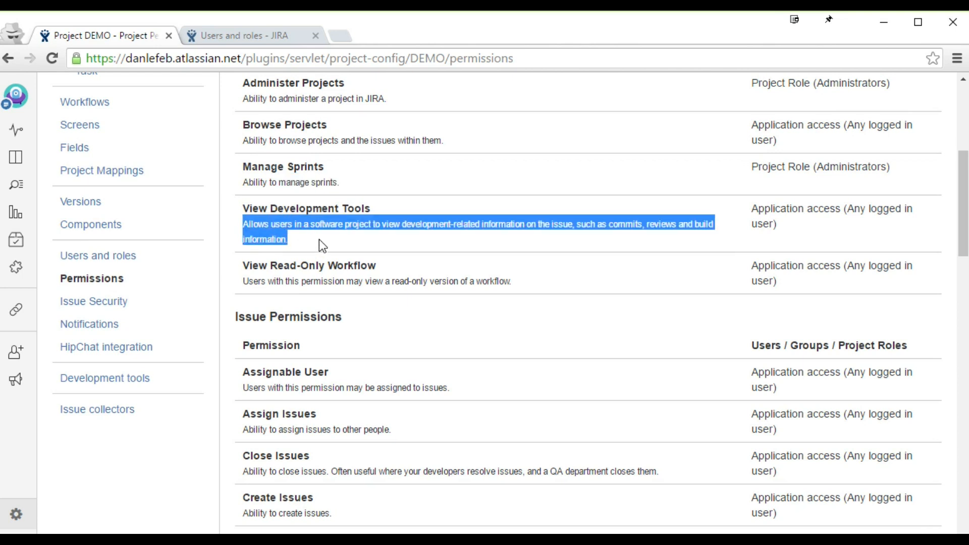
Step: Return to the top of the permission scheme and open its Actions menu
scroll(320, 241, down, 7)
scroll(323, 246, down, 7)
scroll(321, 239, up, 15)
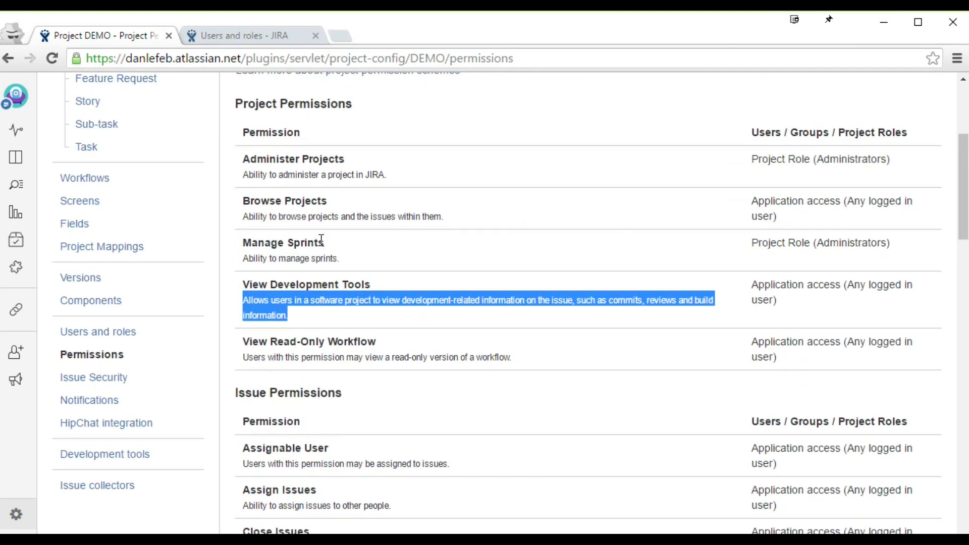
scroll(321, 239, up, 3)
scroll(320, 240, up, 2)
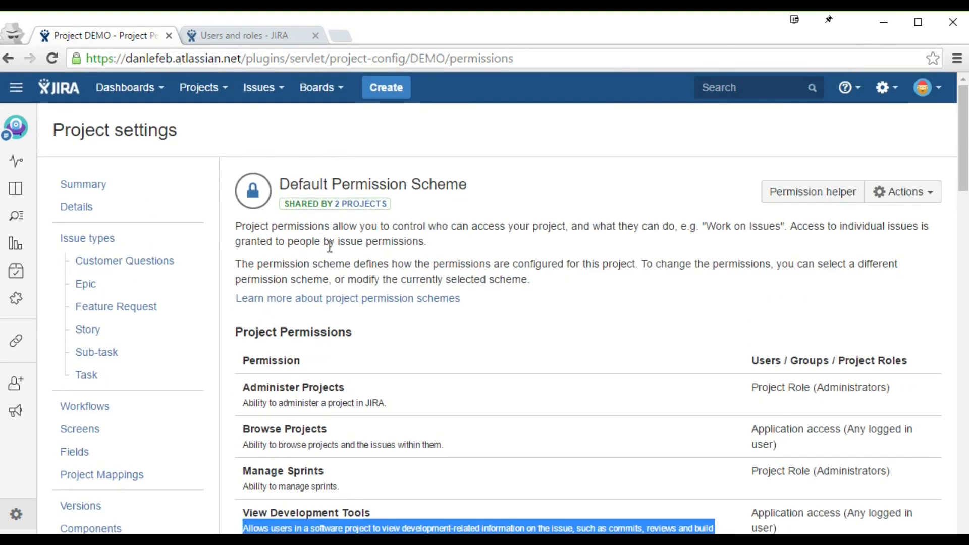
click(908, 195)
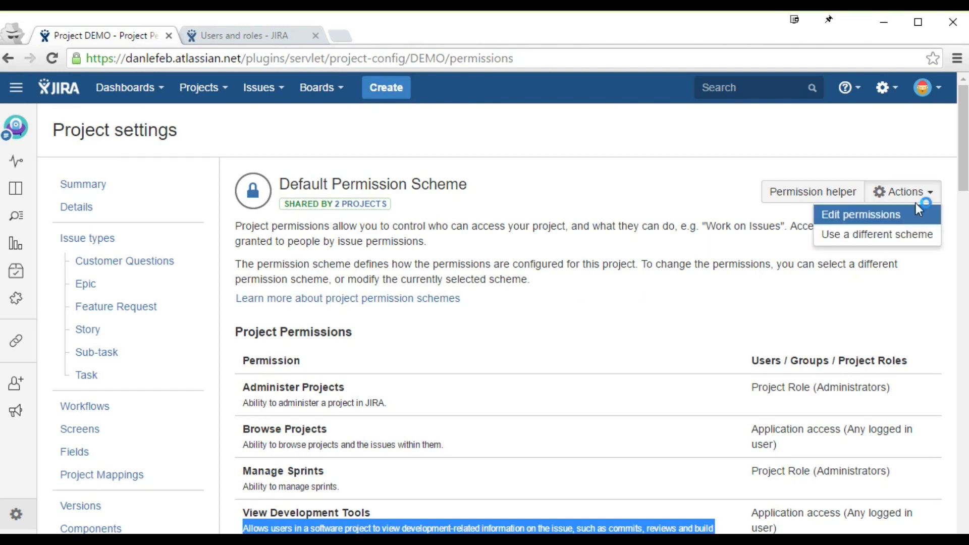
Step: Switch the Default Permission Scheme into Edit Permissions mode and scroll through the list
click(886, 222)
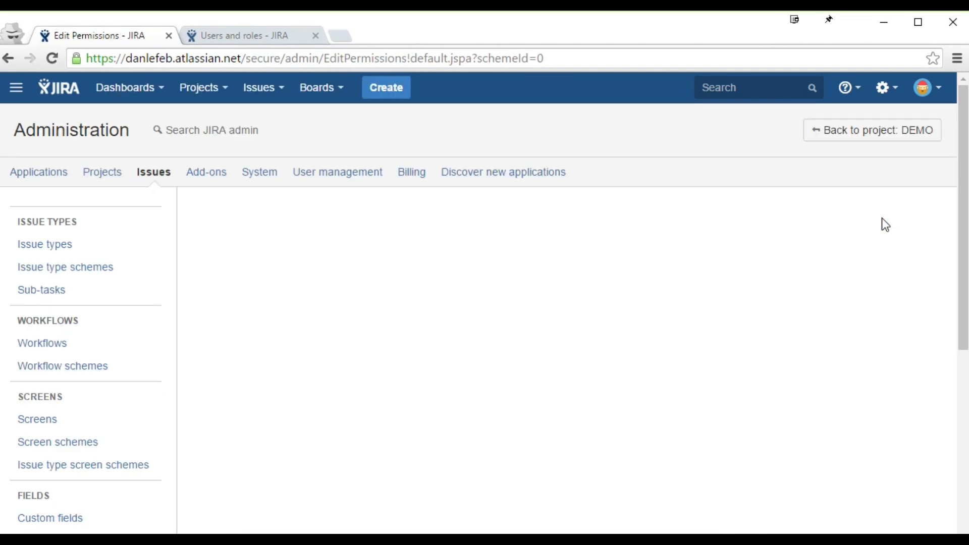
scroll(886, 225, down, 3)
scroll(885, 225, down, 1)
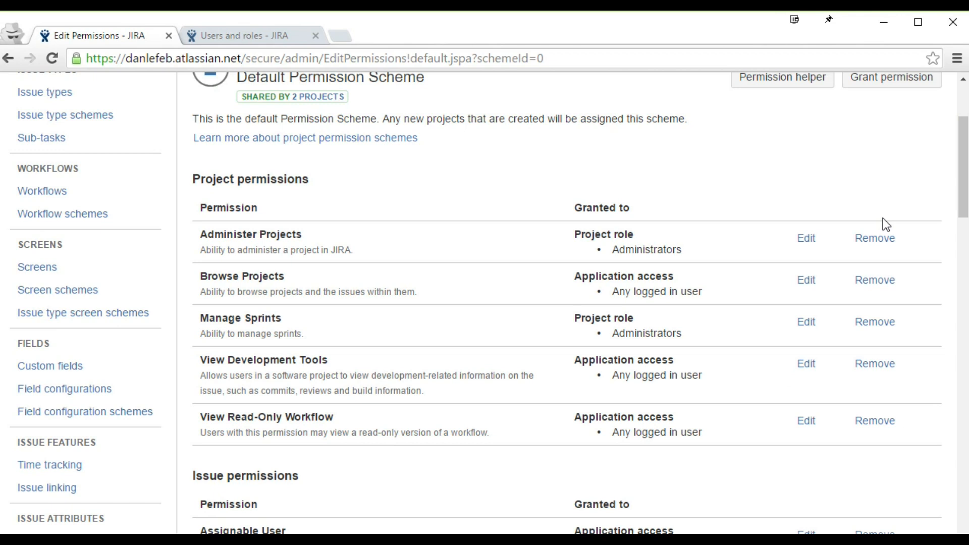
scroll(886, 225, down, 2)
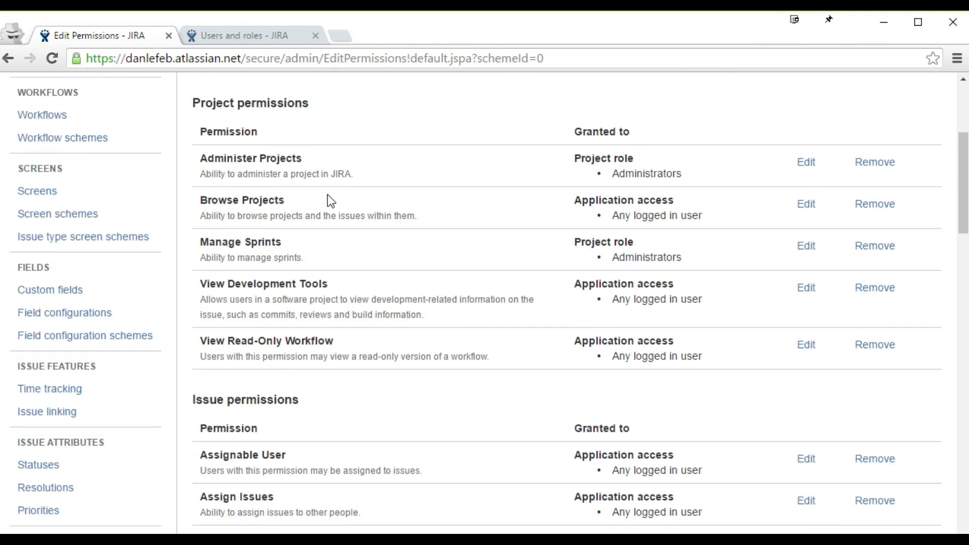
Step: Grant Browse Projects to JIRA Software application access
click(802, 205)
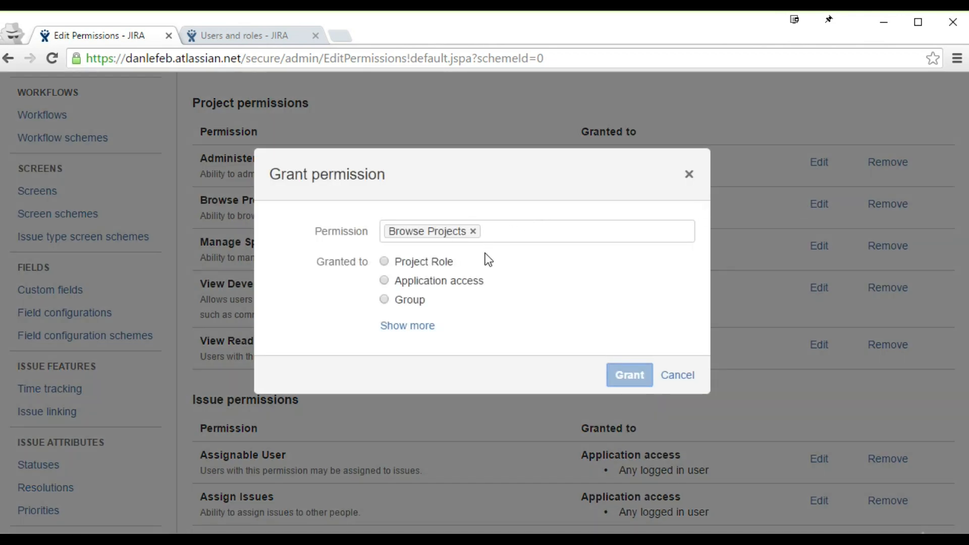
click(464, 279)
click(465, 303)
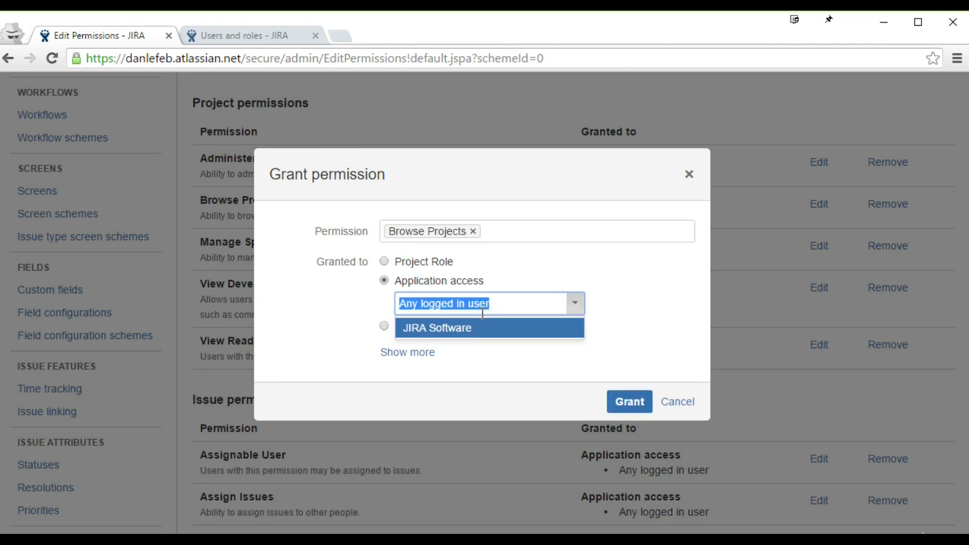
click(455, 332)
click(517, 230)
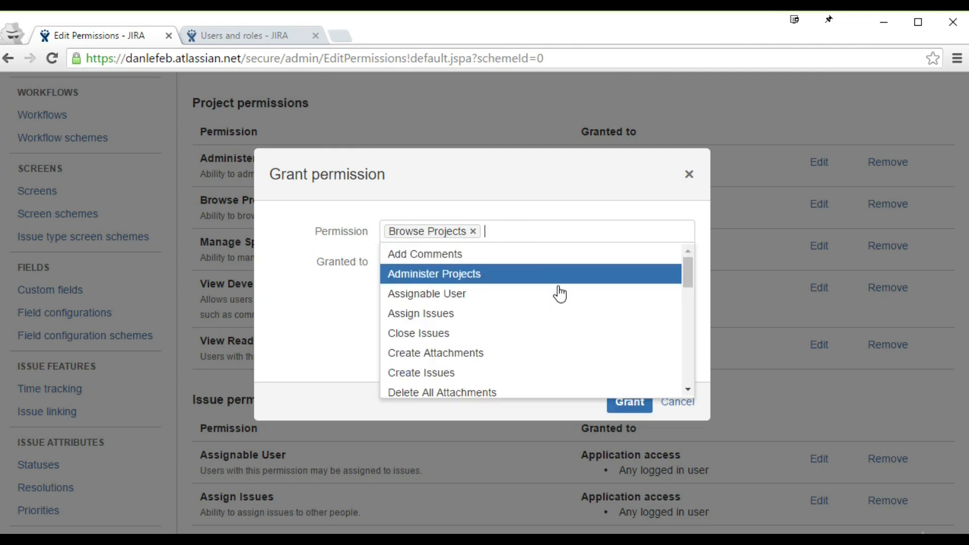
click(553, 407)
click(634, 404)
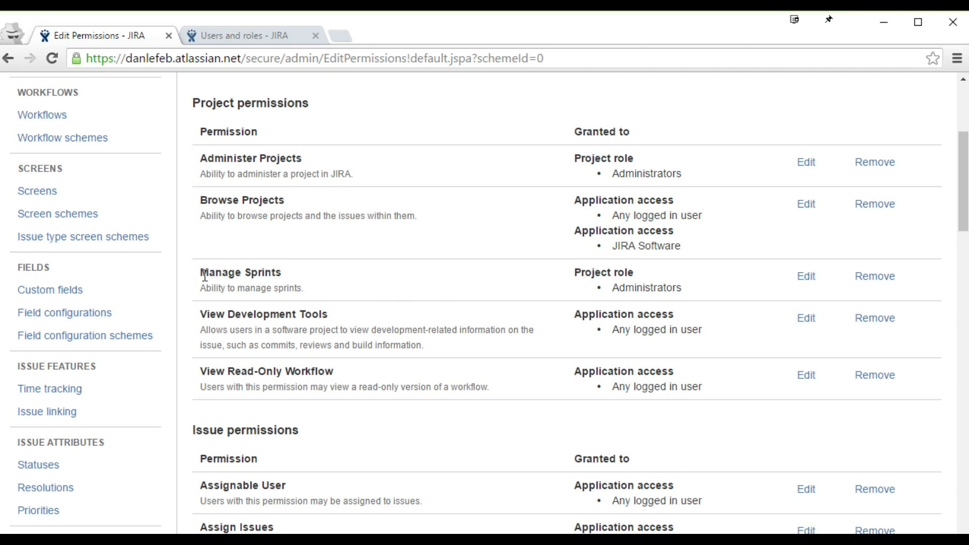
click(803, 275)
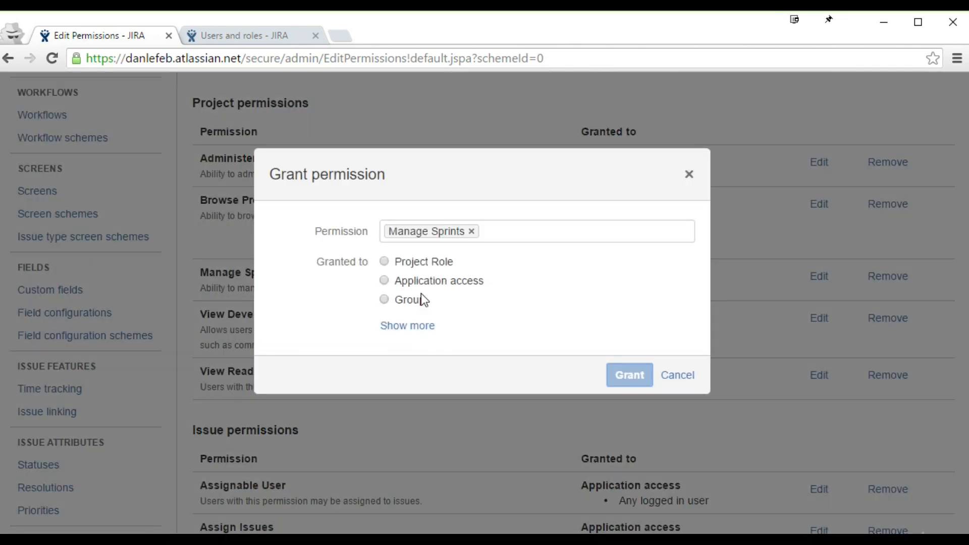
Step: Grant Manage Sprints to the Marketing group and check the new Marketing entry
click(421, 299)
click(435, 319)
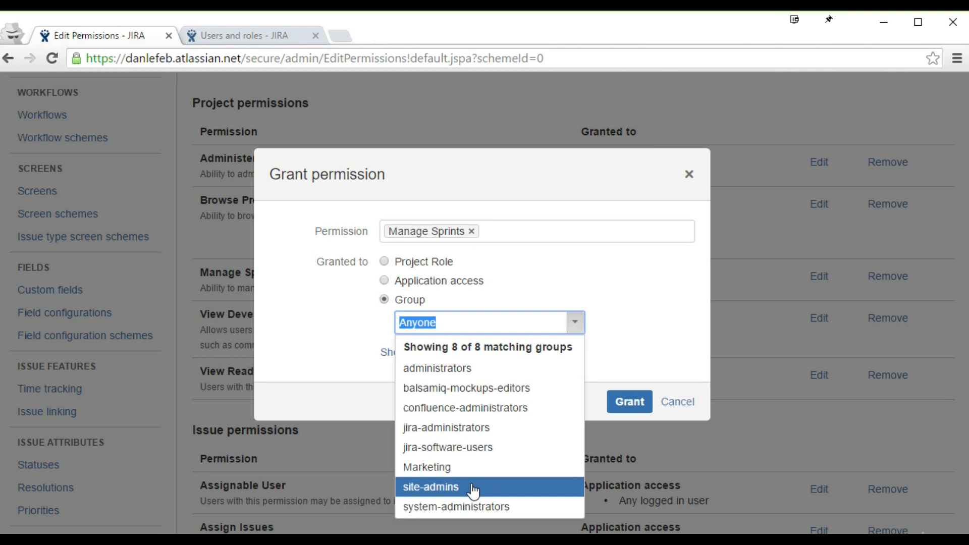
click(425, 469)
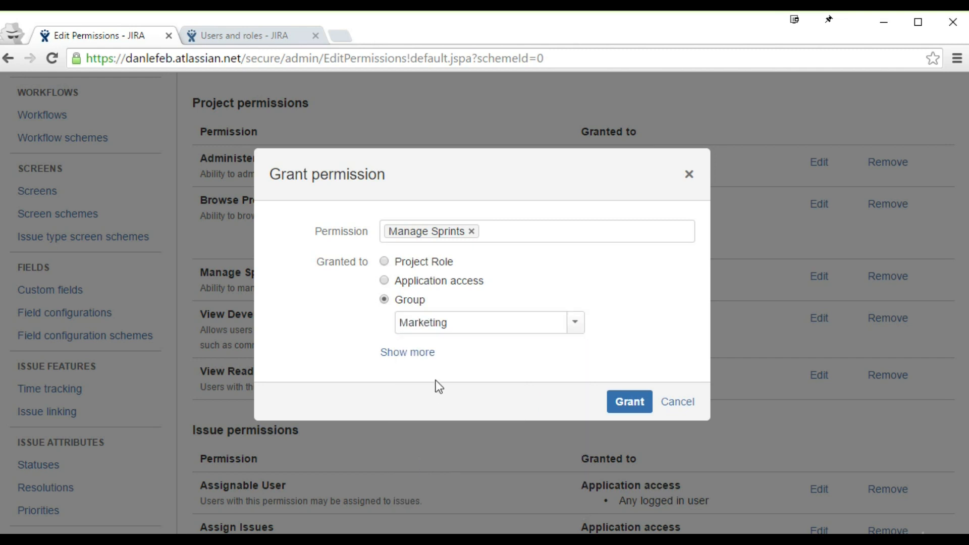
click(613, 402)
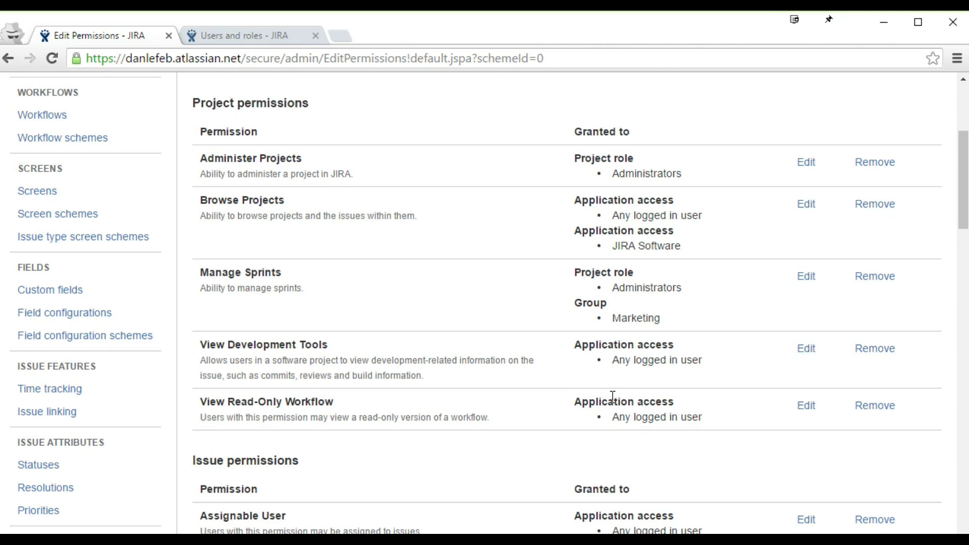
drag(650, 324, 614, 329)
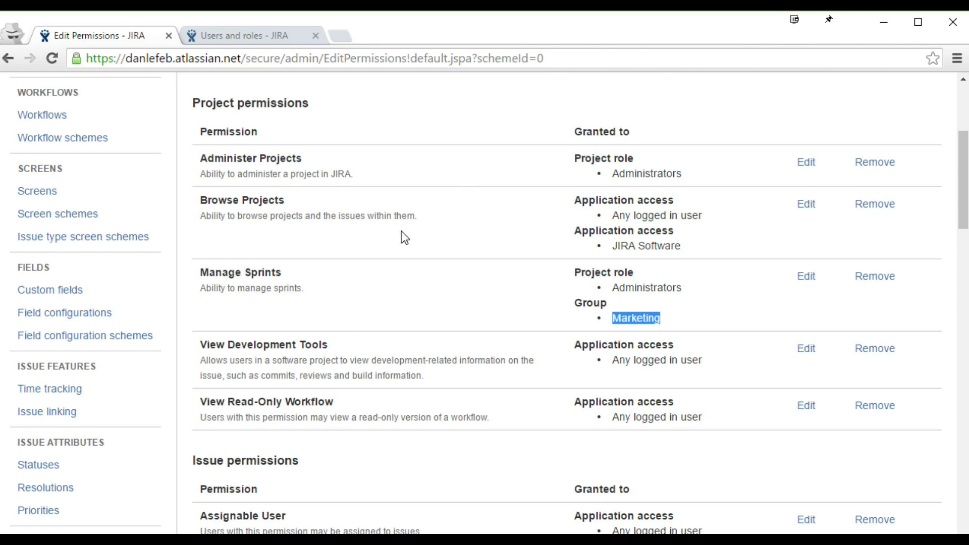
scroll(393, 315, down, 10)
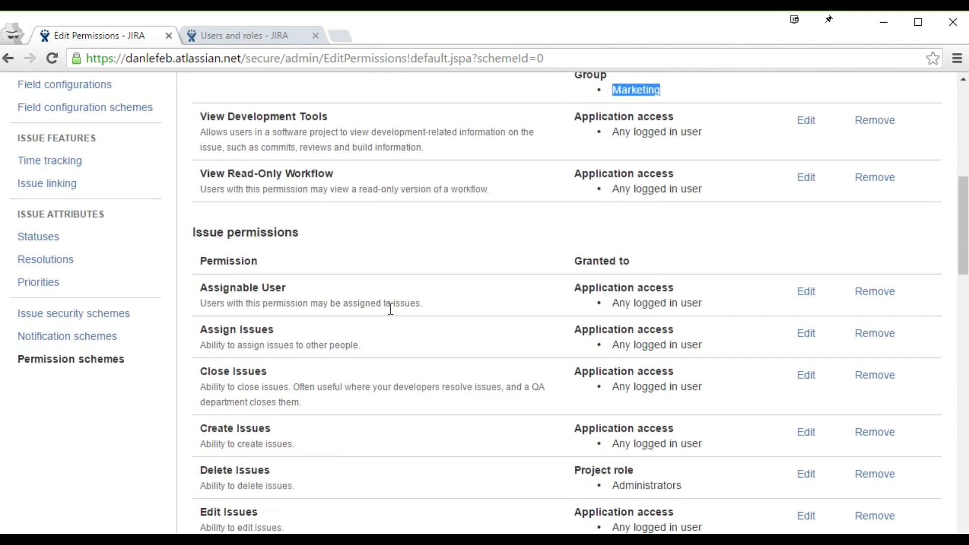
scroll(245, 378, down, 12)
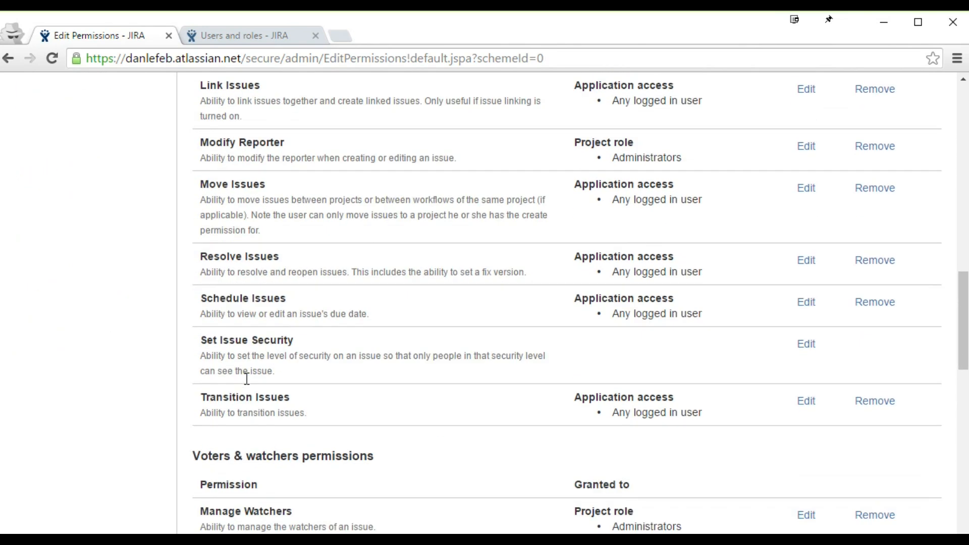
scroll(245, 379, down, 6)
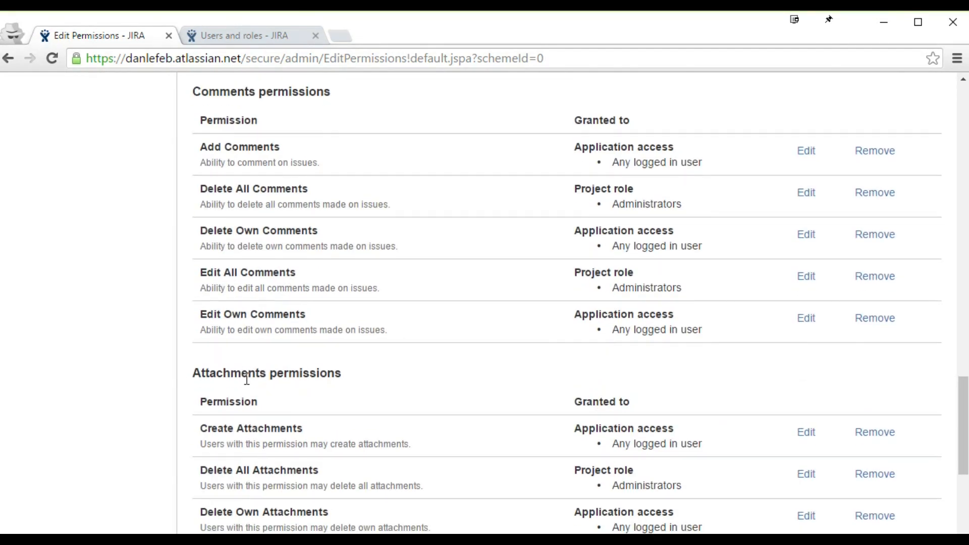
scroll(247, 379, down, 4)
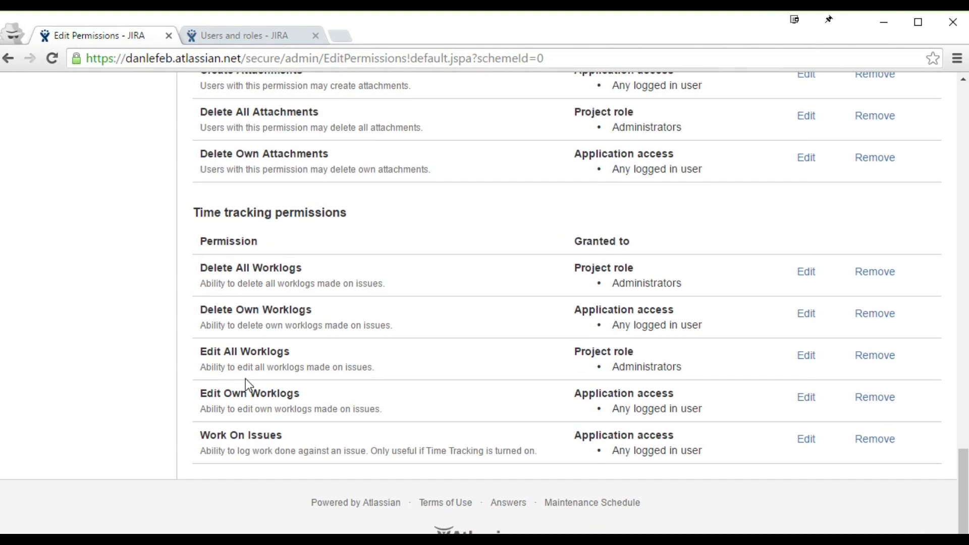
scroll(184, 361, up, 6)
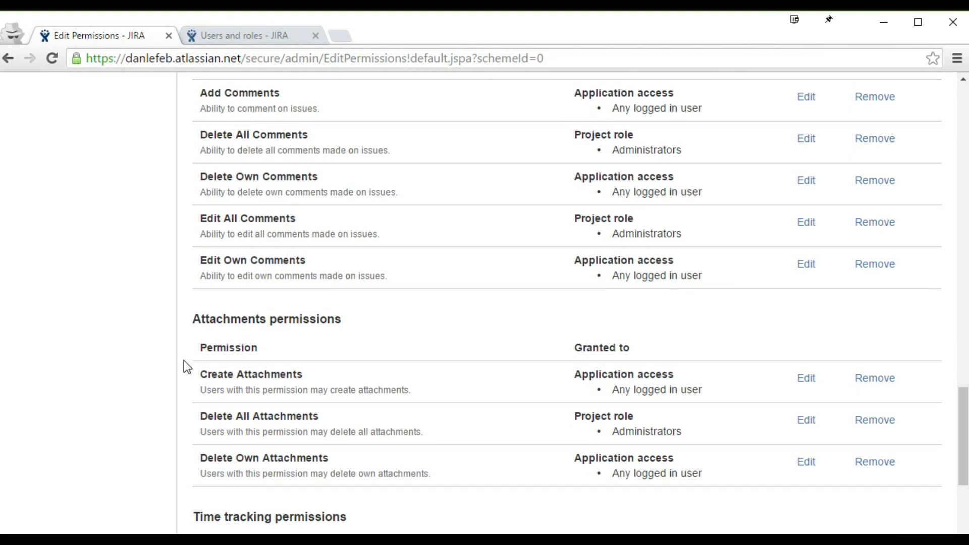
scroll(184, 360, up, 8)
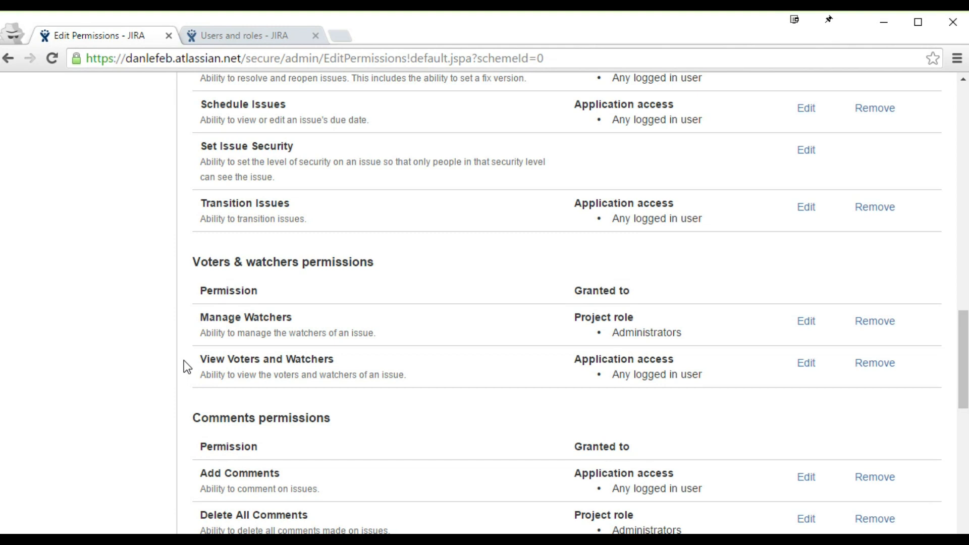
scroll(183, 360, up, 18)
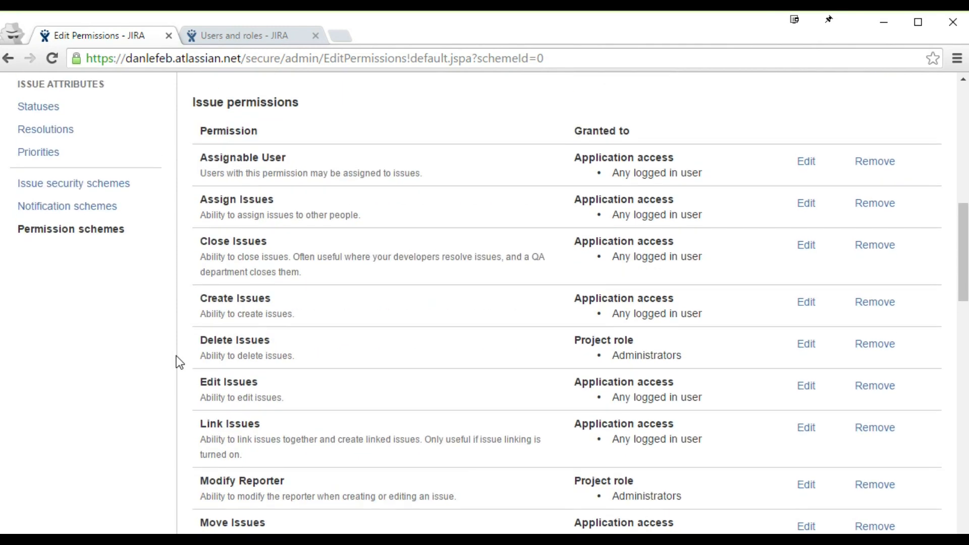
scroll(177, 359, up, 4)
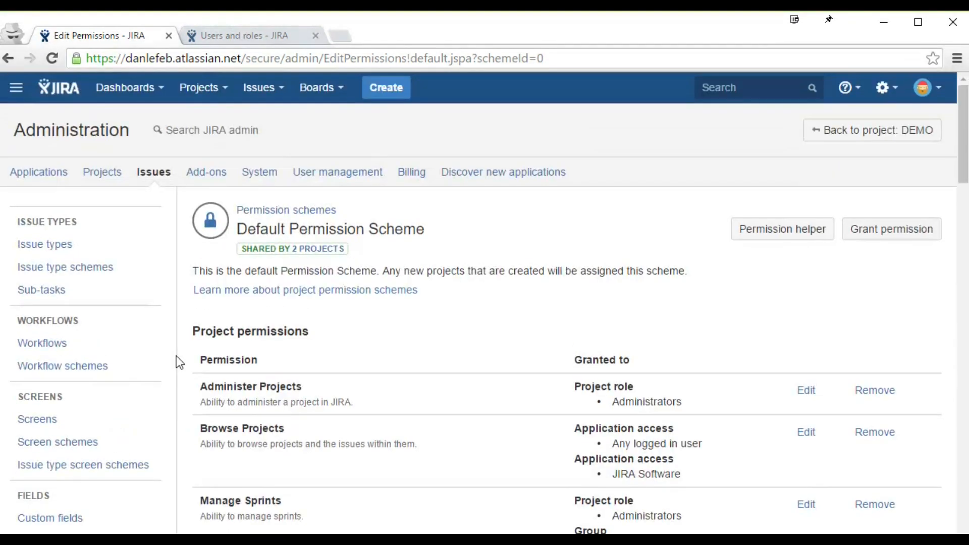